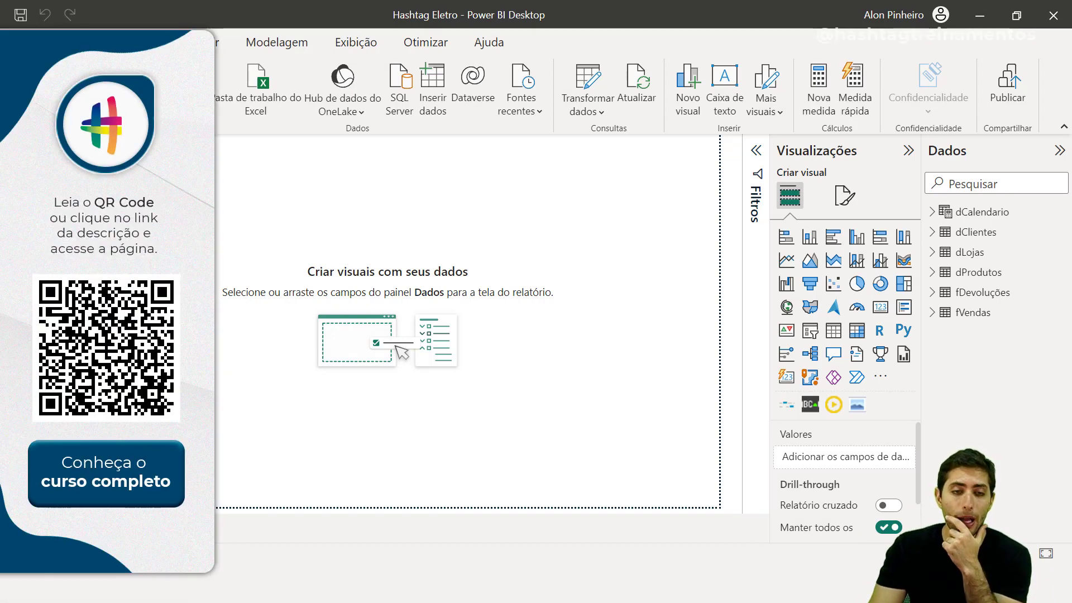
Step: Examine the fVendas table's columns, including Data da Venda, Ordem de Compra, SKU and the Faturamento na Venda formula
left_click(14, 183)
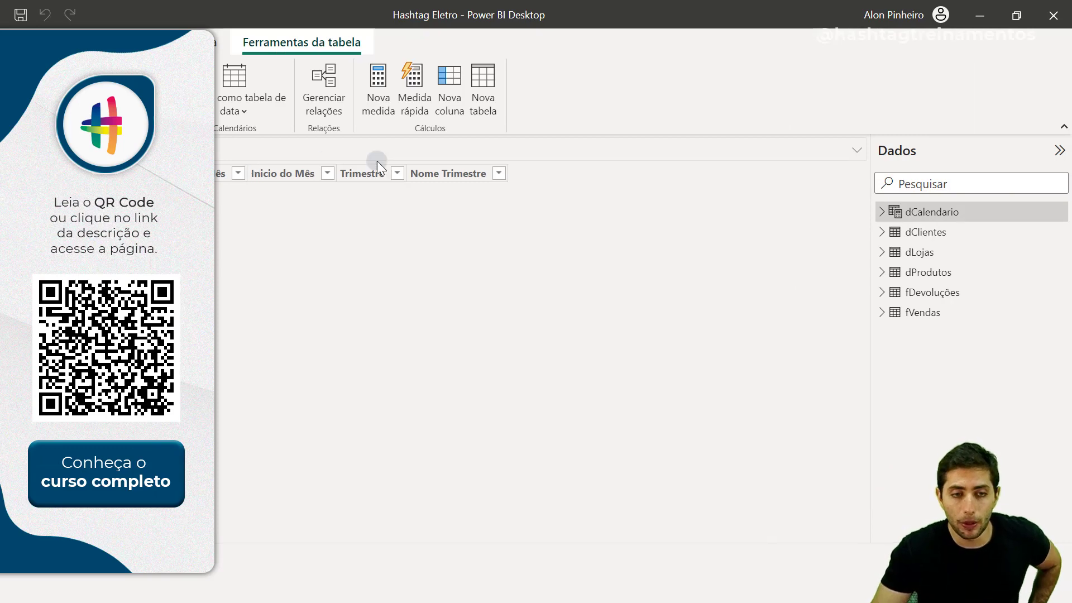
left_click(946, 314)
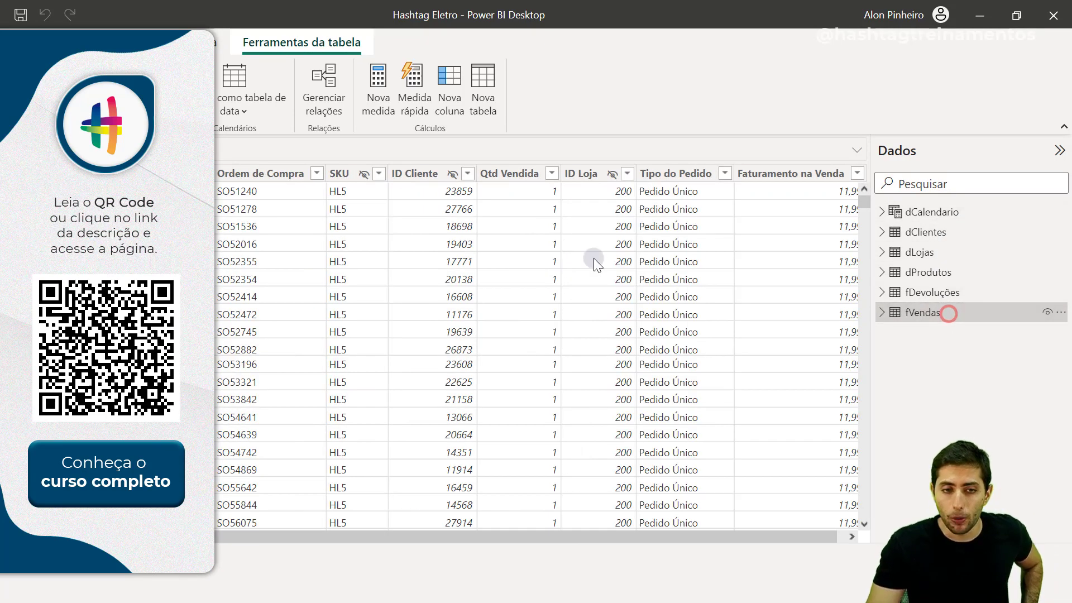
left_click_drag(158, 533, 352, 541)
left_click(136, 173)
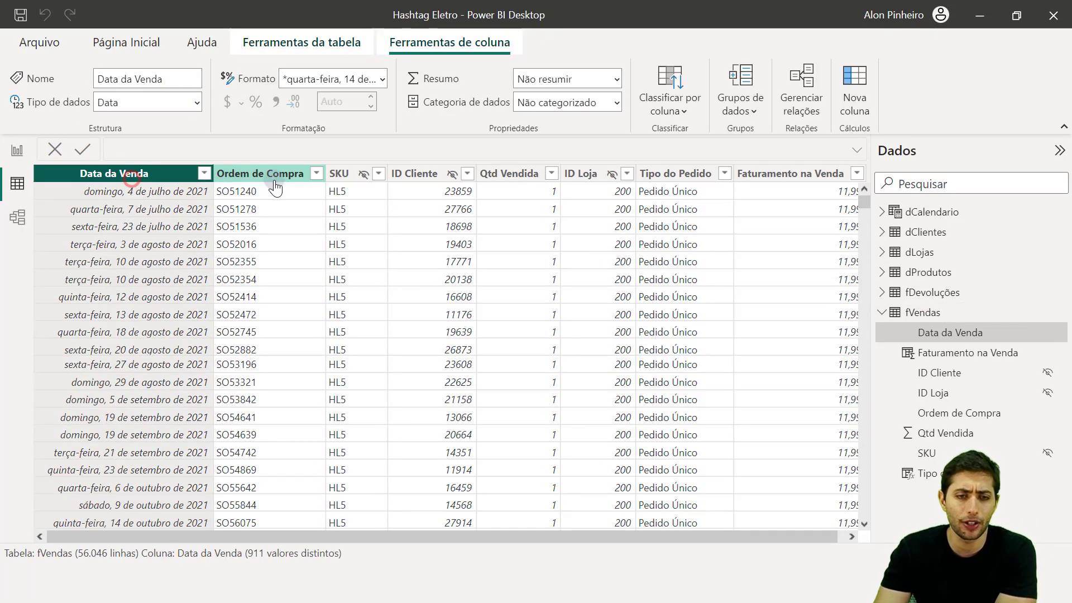
left_click(276, 177)
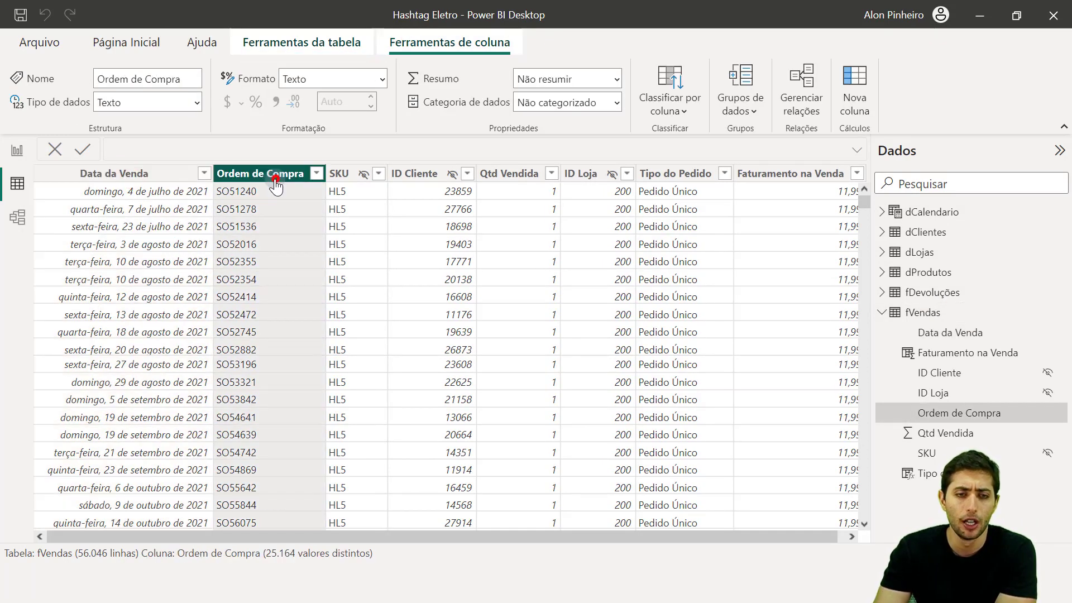
left_click(338, 175)
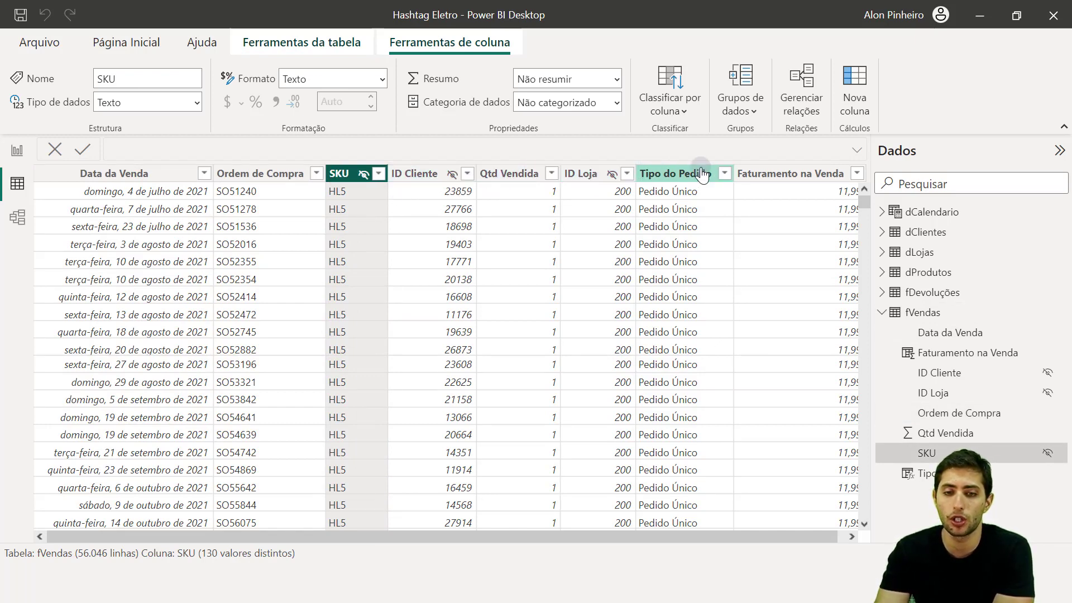
left_click(776, 174)
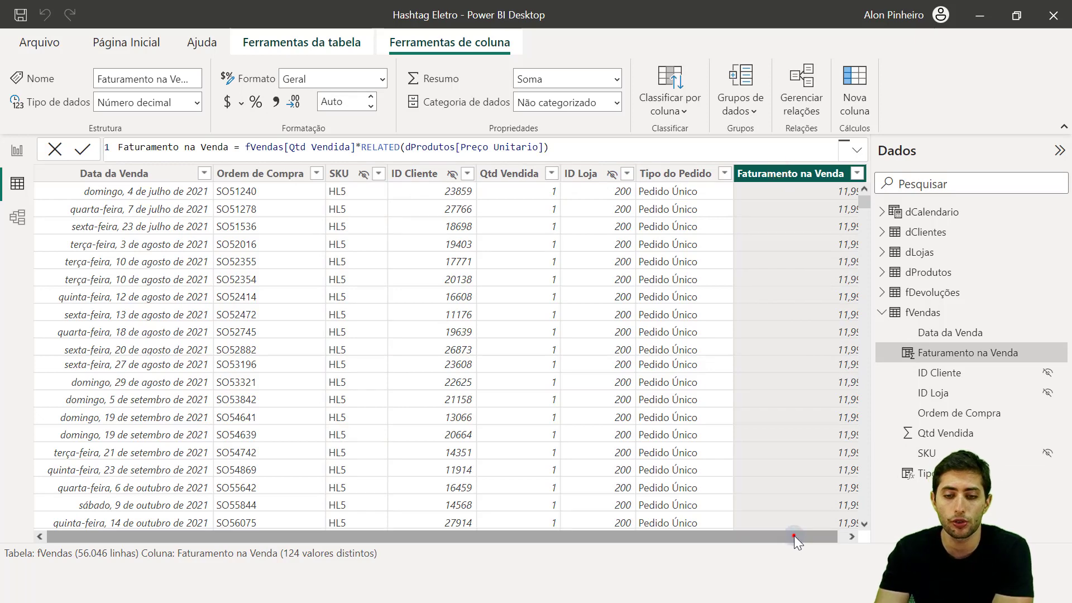
left_click_drag(794, 535, 570, 510)
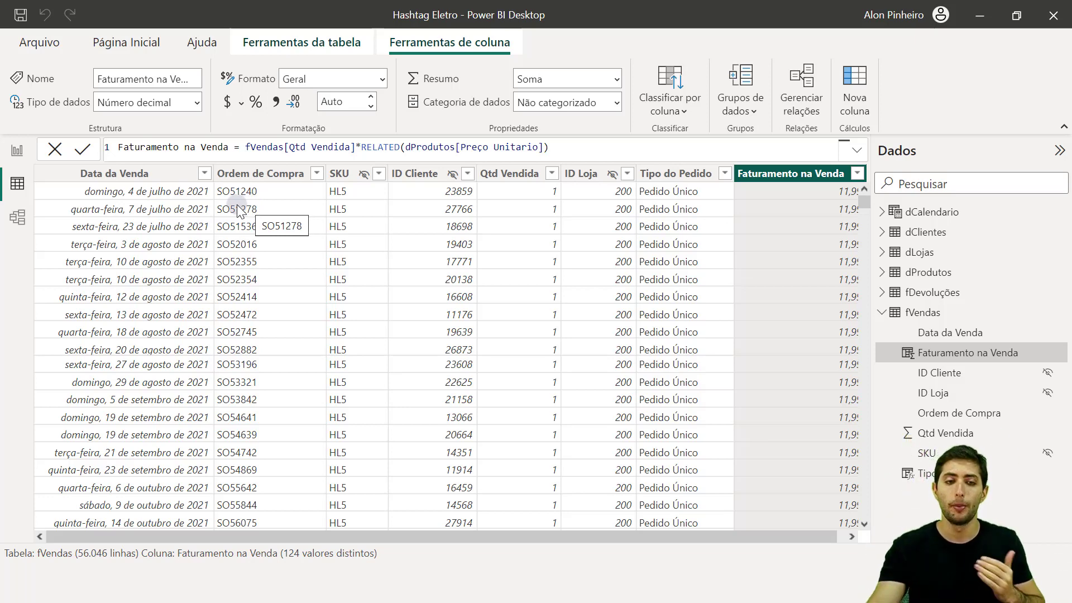
Step: Sort the fVendas table by Data da Venda in ascending order and select the Faturamento na Venda column
left_click(147, 193)
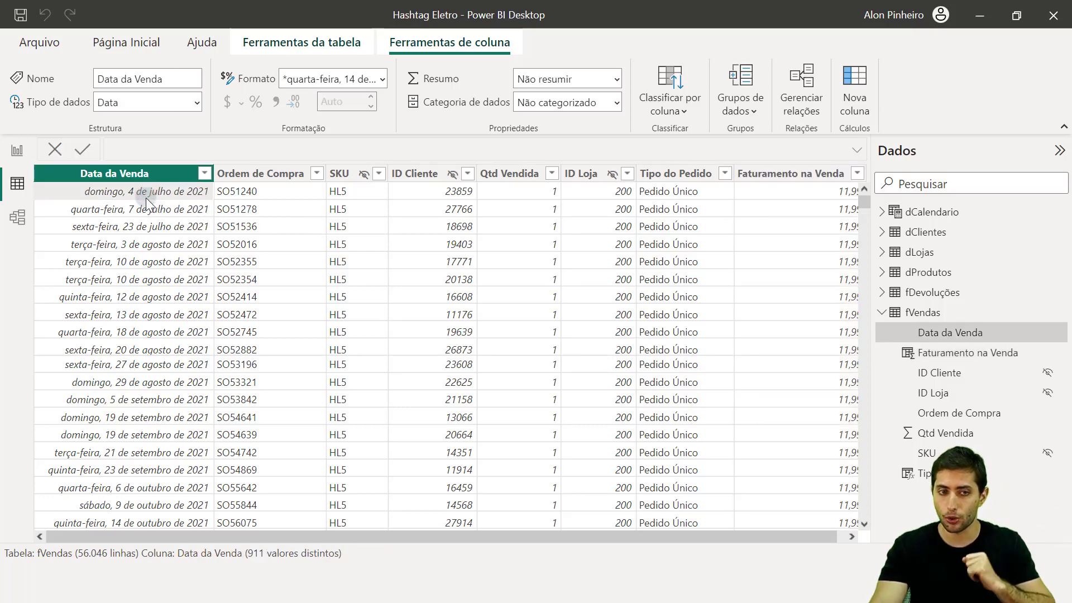
left_click(142, 204)
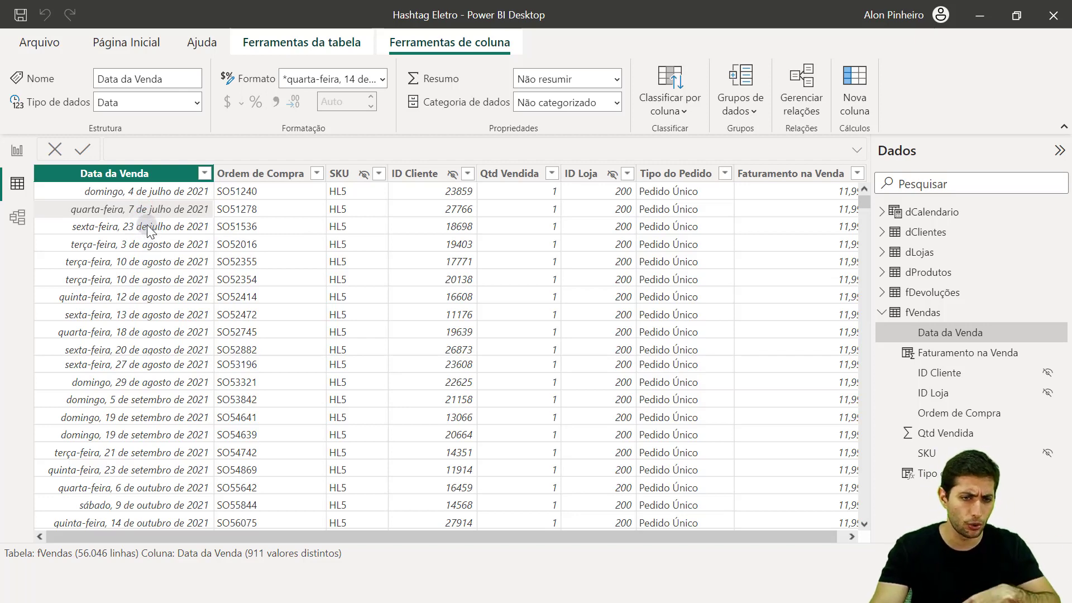
left_click(204, 174)
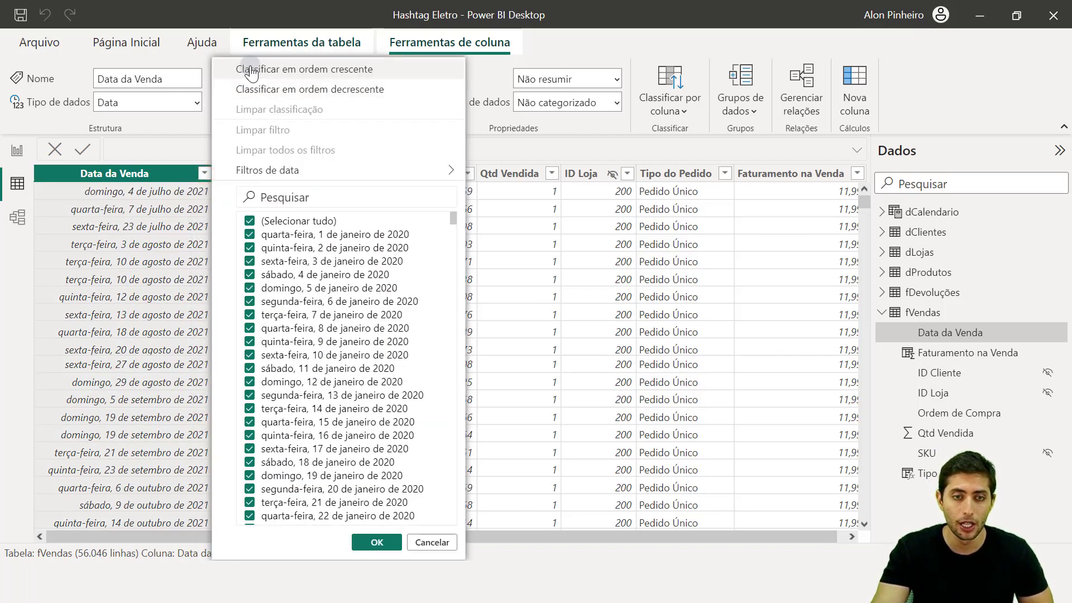
left_click(252, 69)
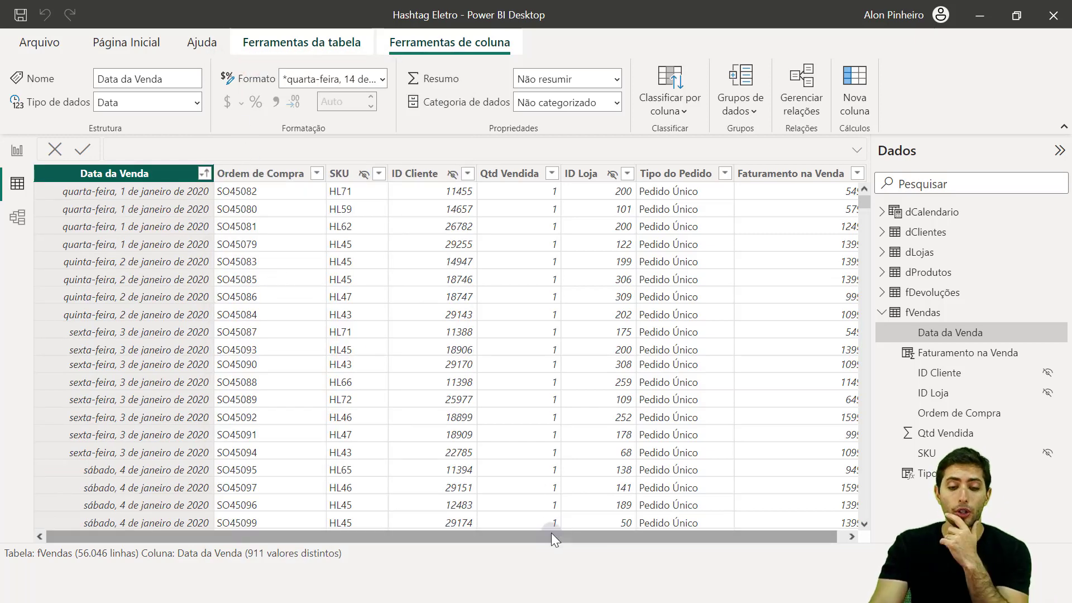
left_click_drag(551, 533, 671, 528)
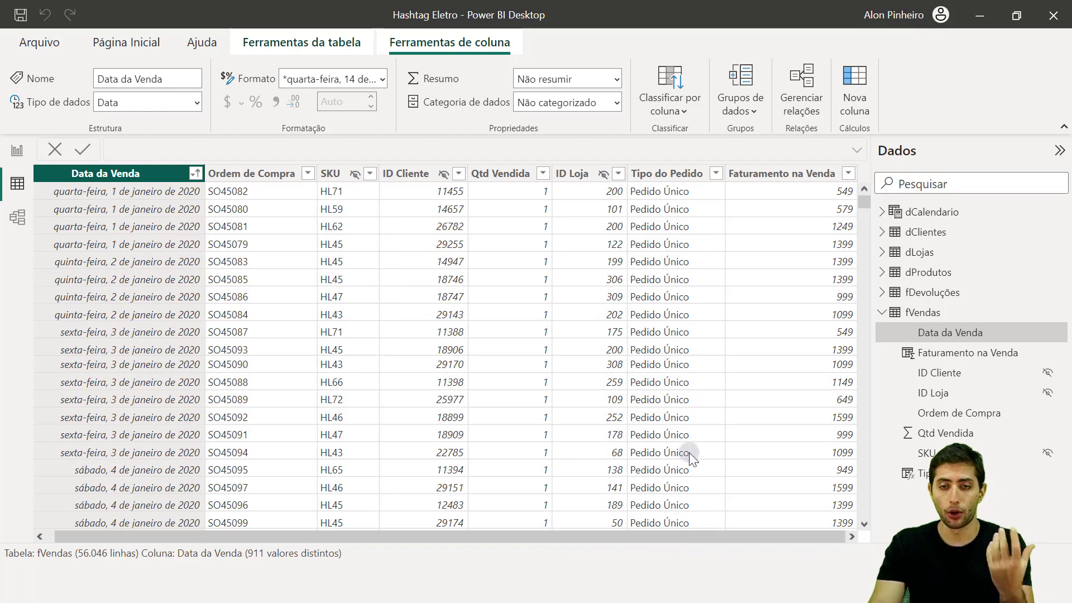
left_click(781, 170)
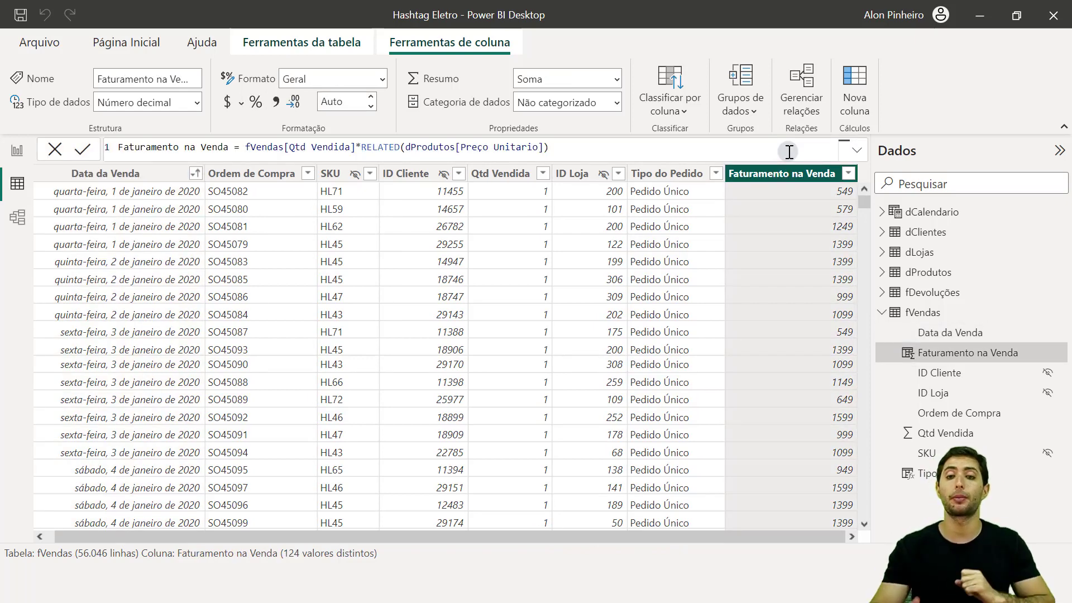
Step: Create a new measure in the fVendas table and name it Faturamento Total
right_click(526, 276)
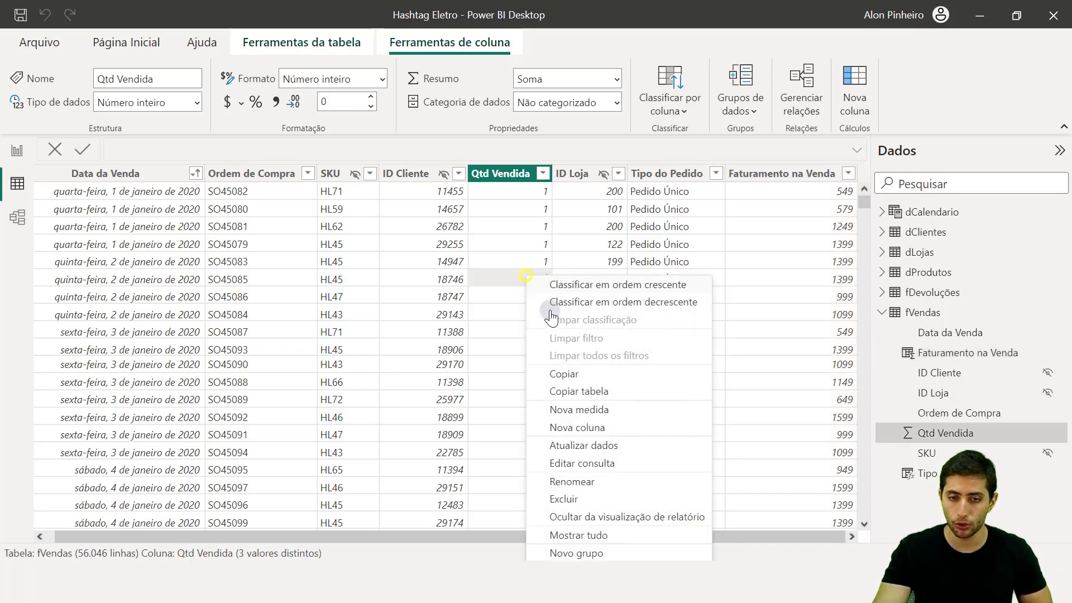
left_click(567, 410)
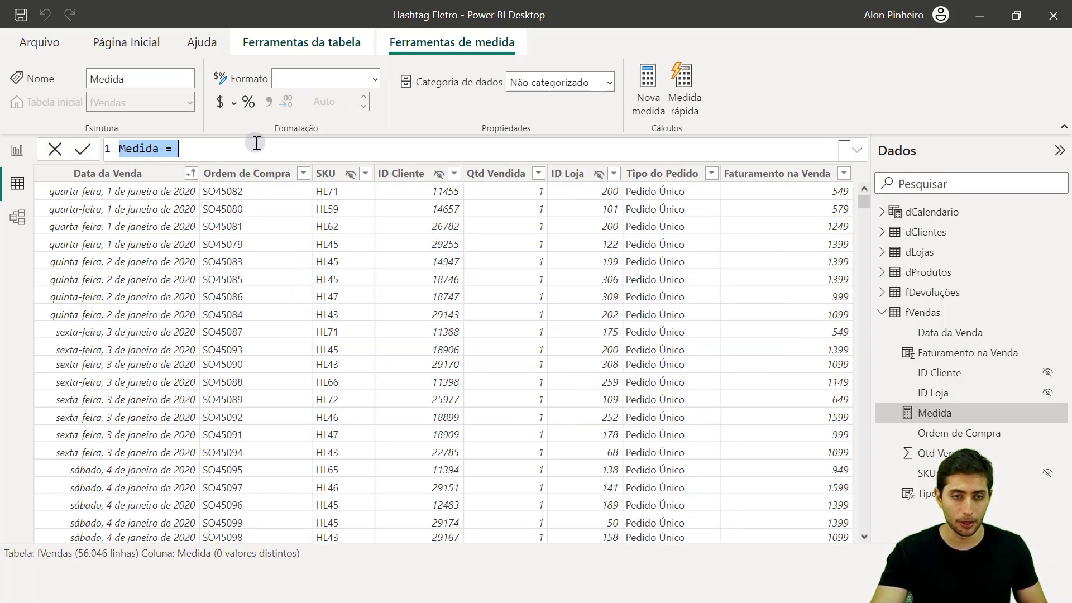
scroll(256, 143, "up", 3)
key("Home")
key("ctrl+shift+Right")
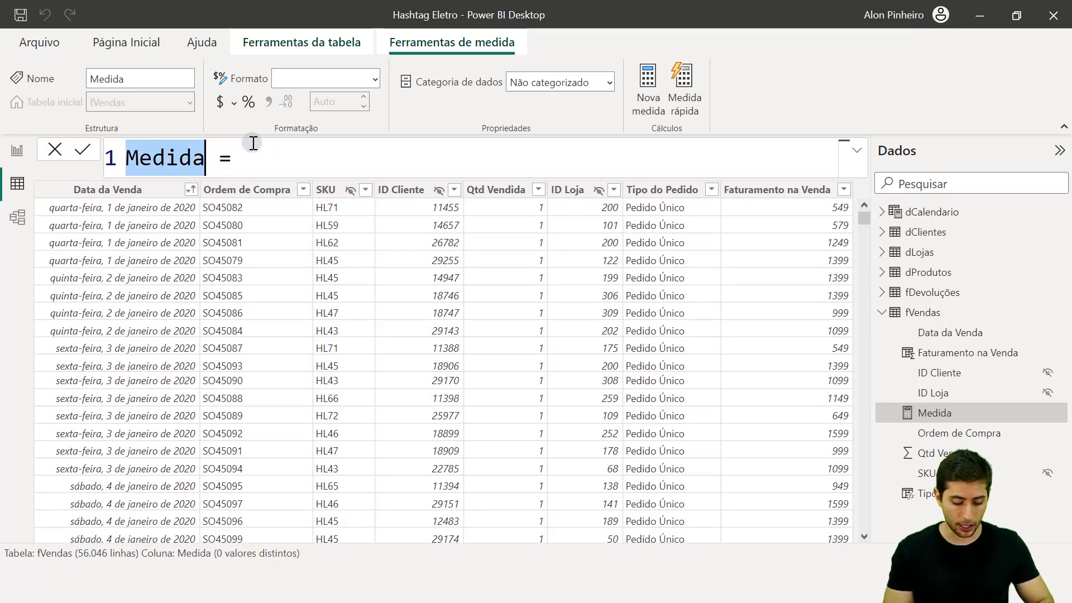
type("Faturamento Total")
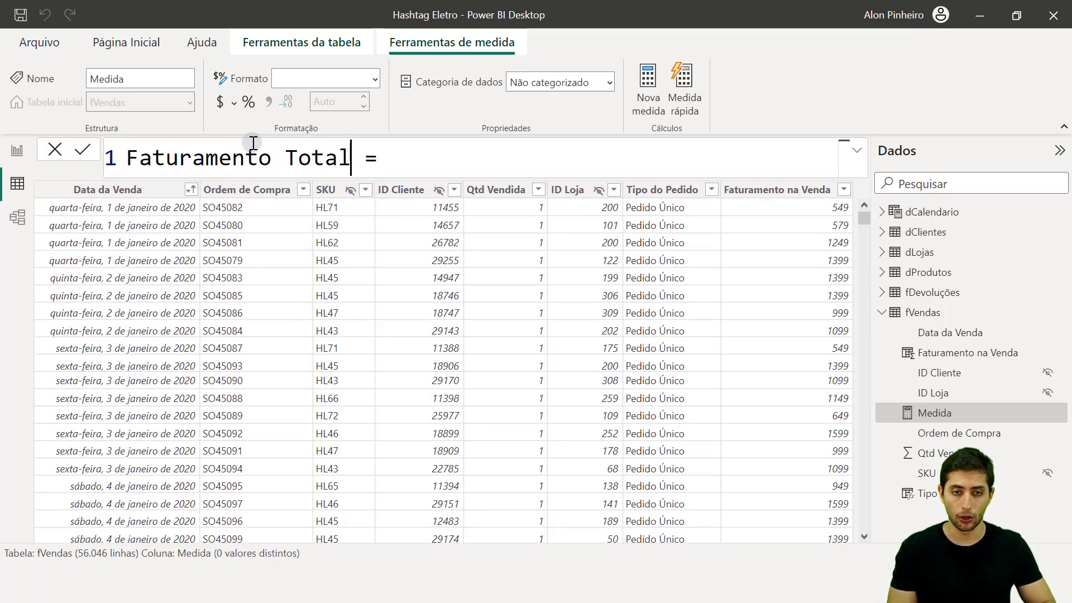
Step: Define the Faturamento Total measure as SUM(fVendas[Faturamento na Venda]) and commit the formula
key("ctrl+shift+Left")
key("End")
type("SUM(")
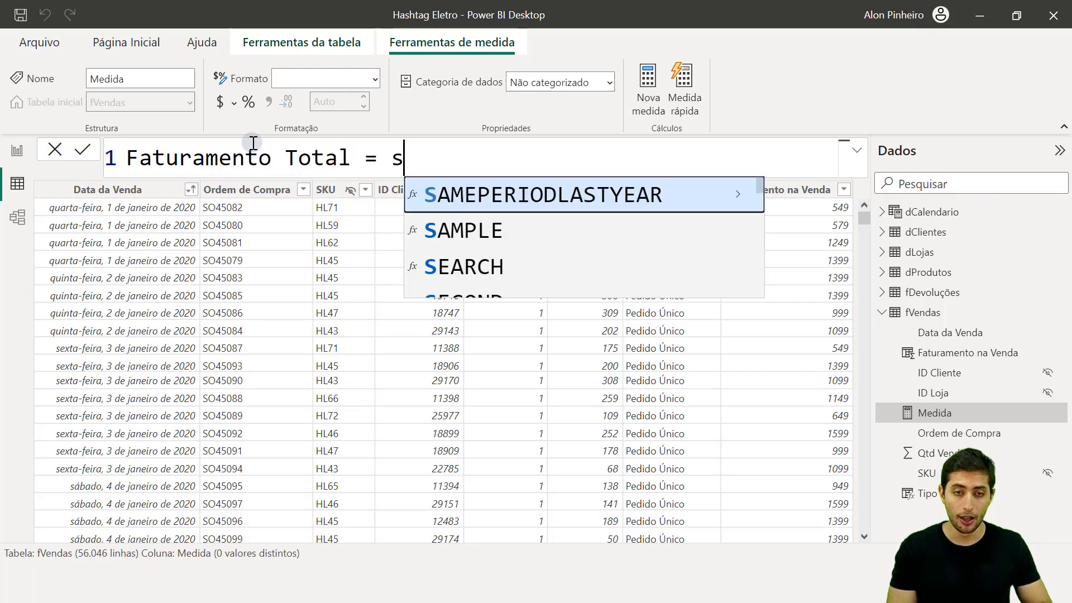
key("Escape")
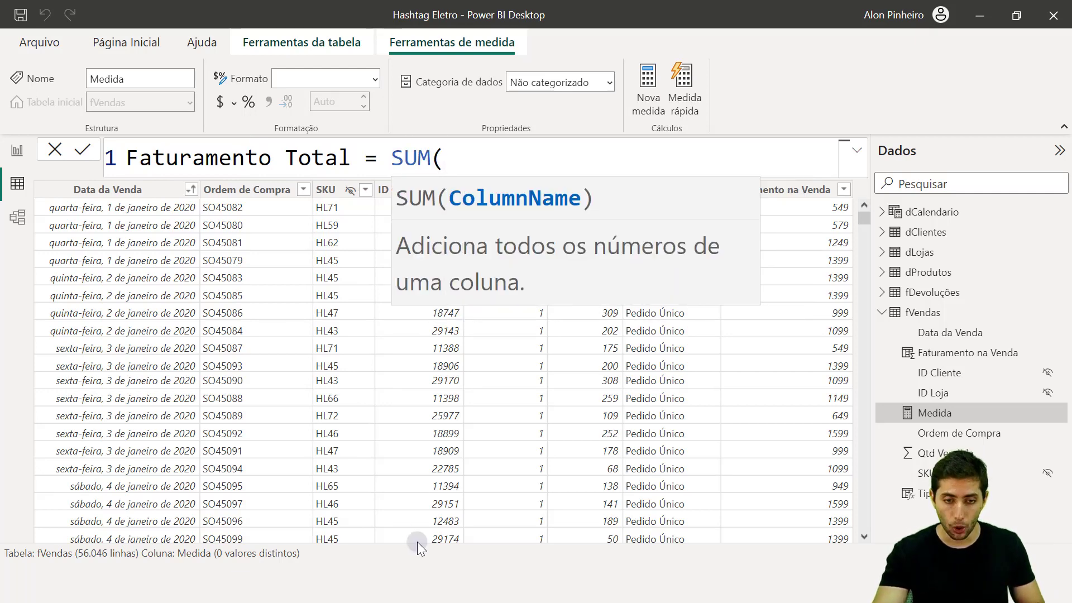
type("faturamen")
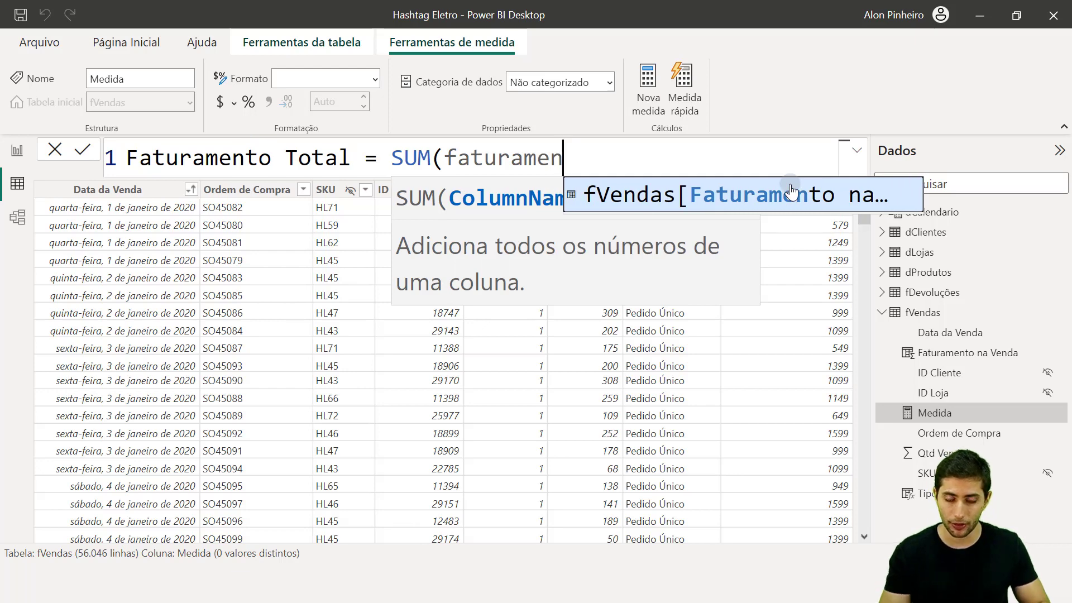
key("Tab")
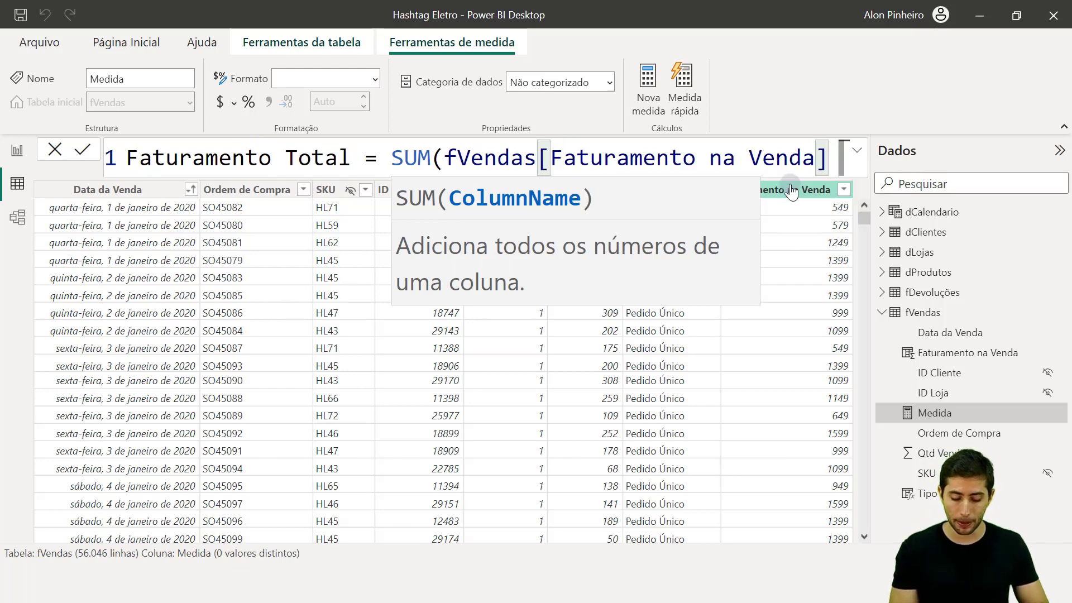
type(")")
scroll(782, 151, "down", 1, "ctrl")
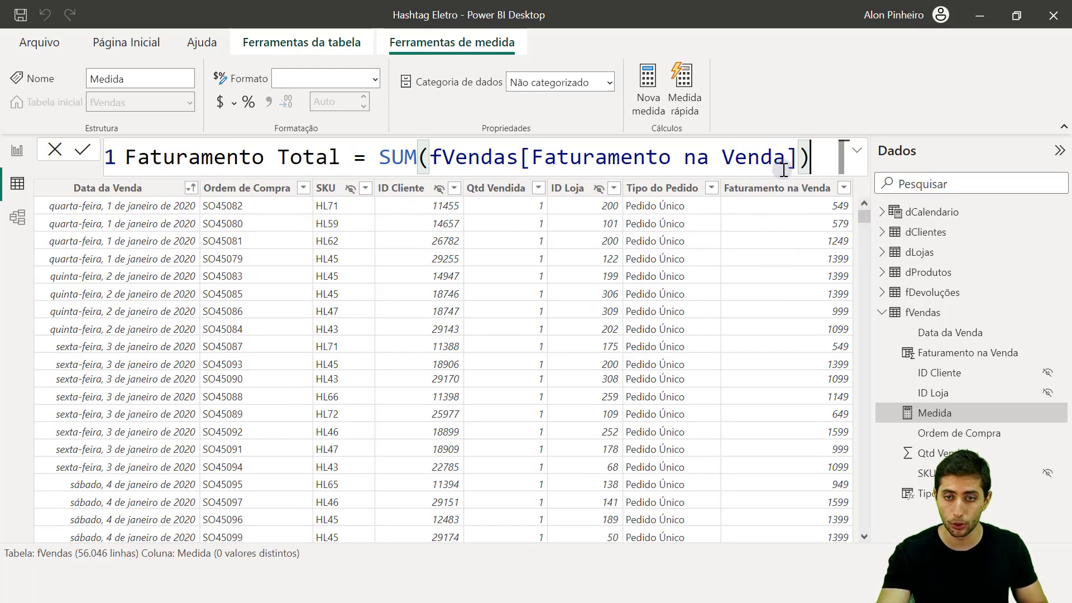
key("Return")
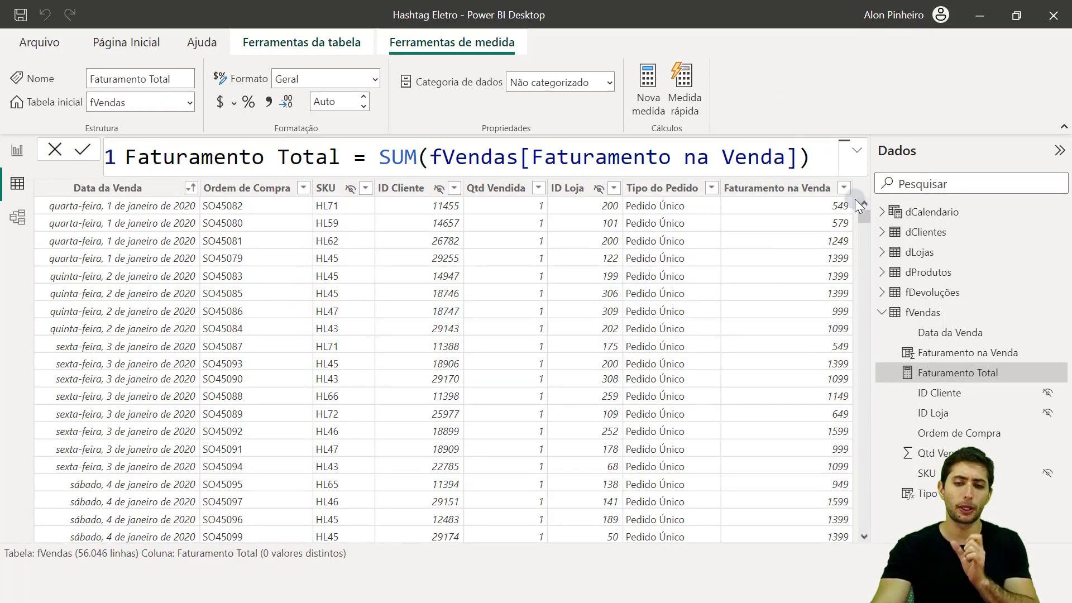
left_click_drag(864, 216, 789, 238)
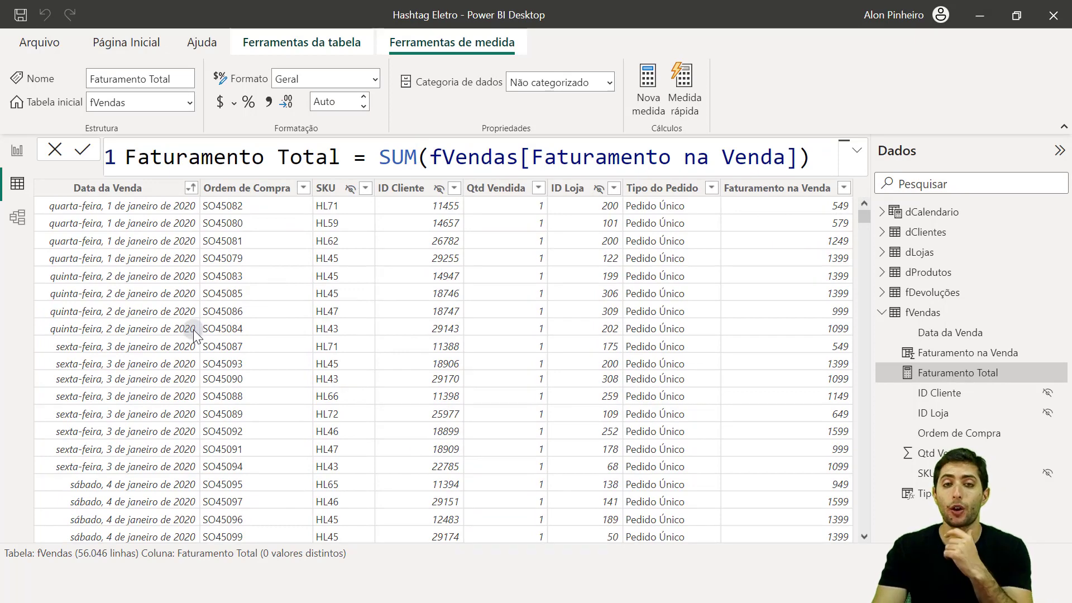
Step: Add a card visual to the report page showing the Faturamento Total measure, and make it wider and shorter
left_click(17, 150)
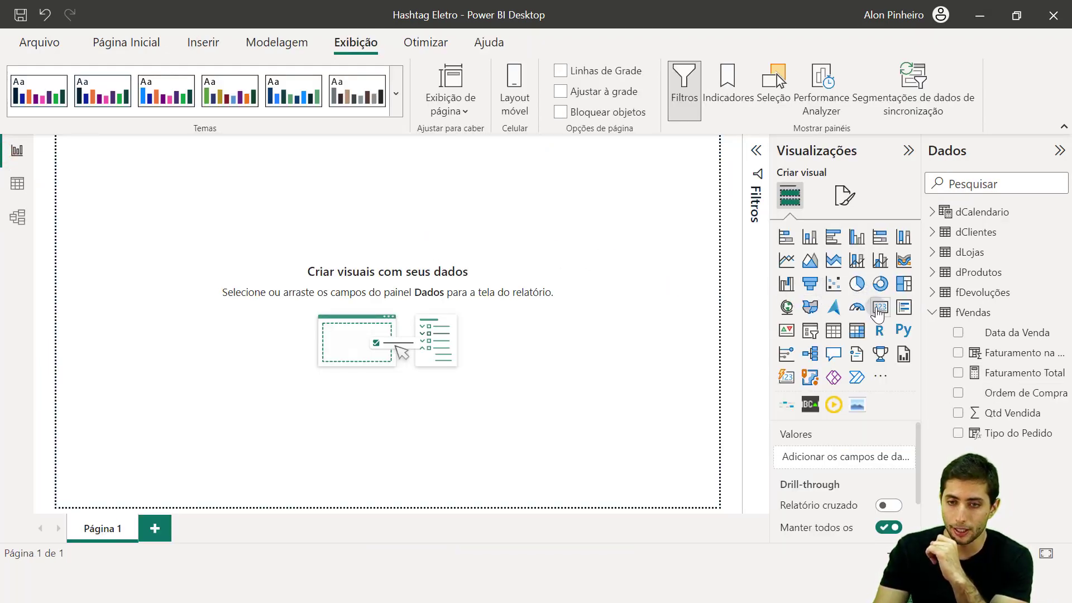
left_click(881, 307)
left_click_drag(113, 244, 313, 364)
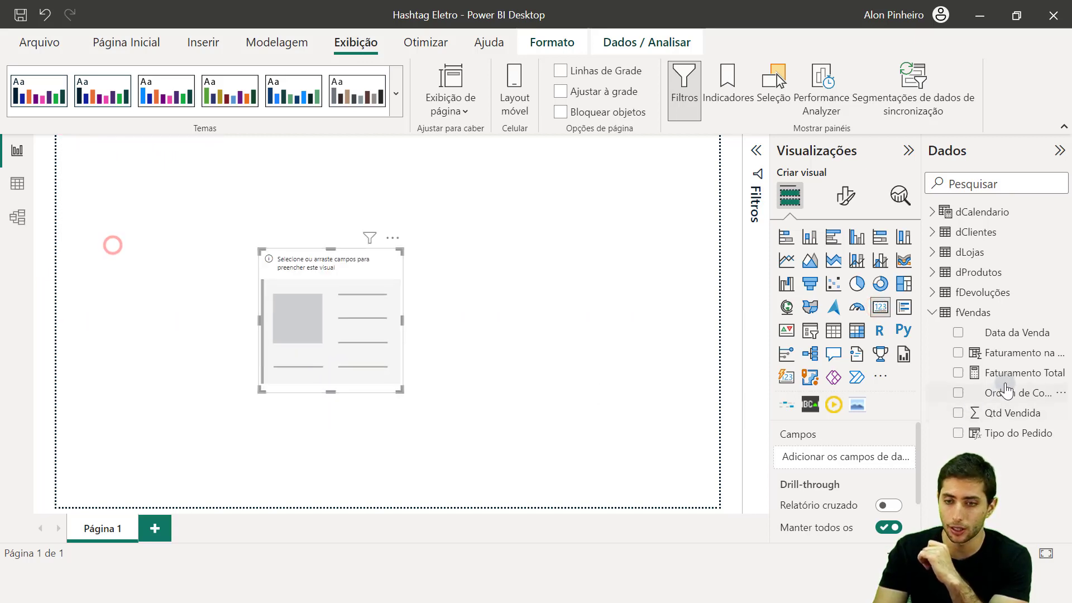
left_click_drag(1022, 373, 887, 458)
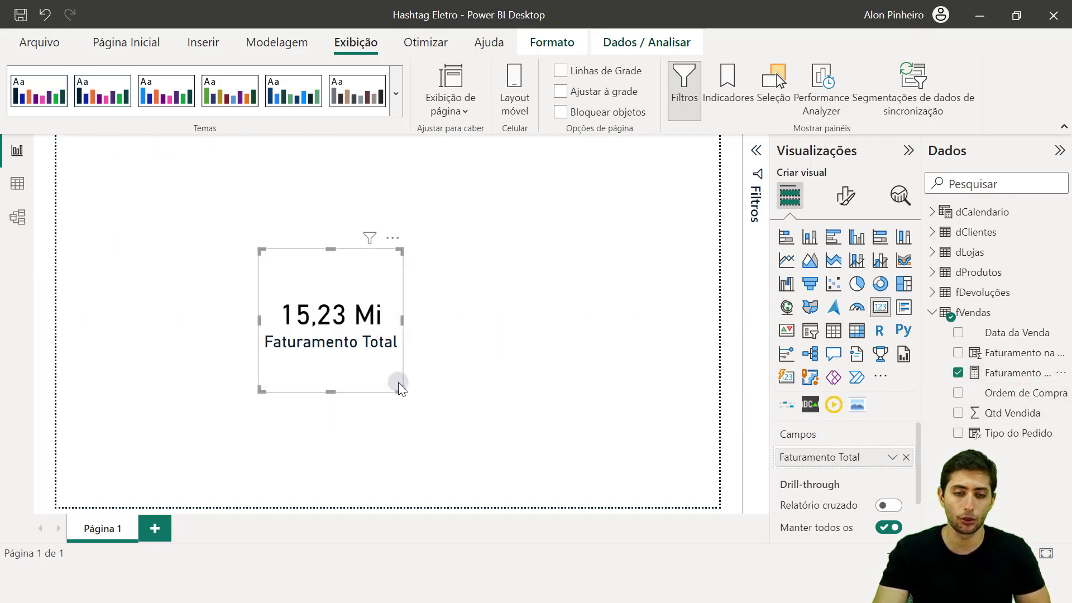
left_click_drag(400, 391, 470, 362)
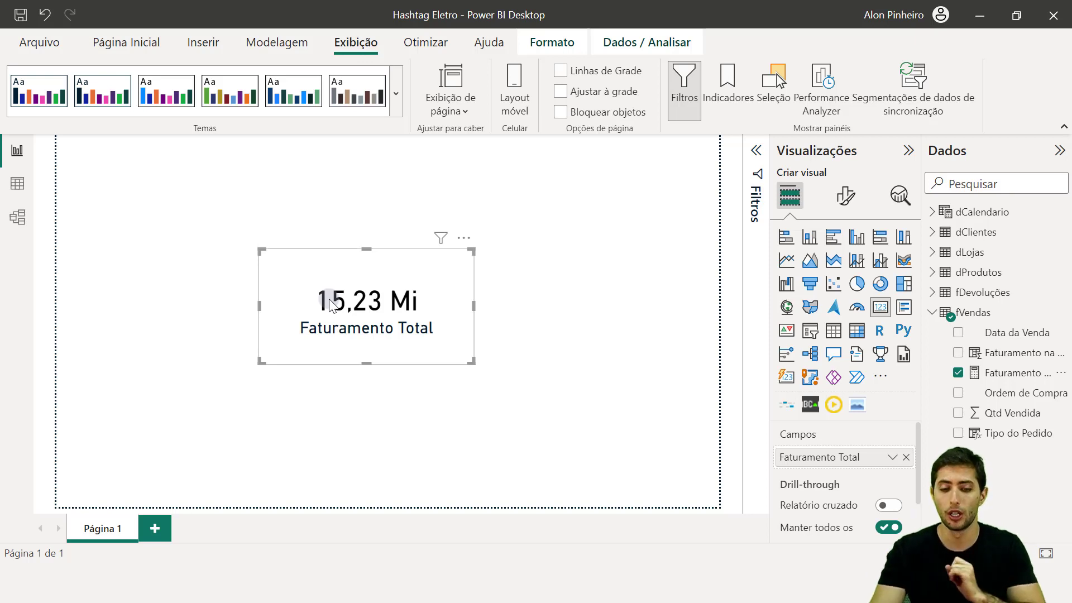
Step: Delete the Faturamento Total card from the report page
left_click(294, 294)
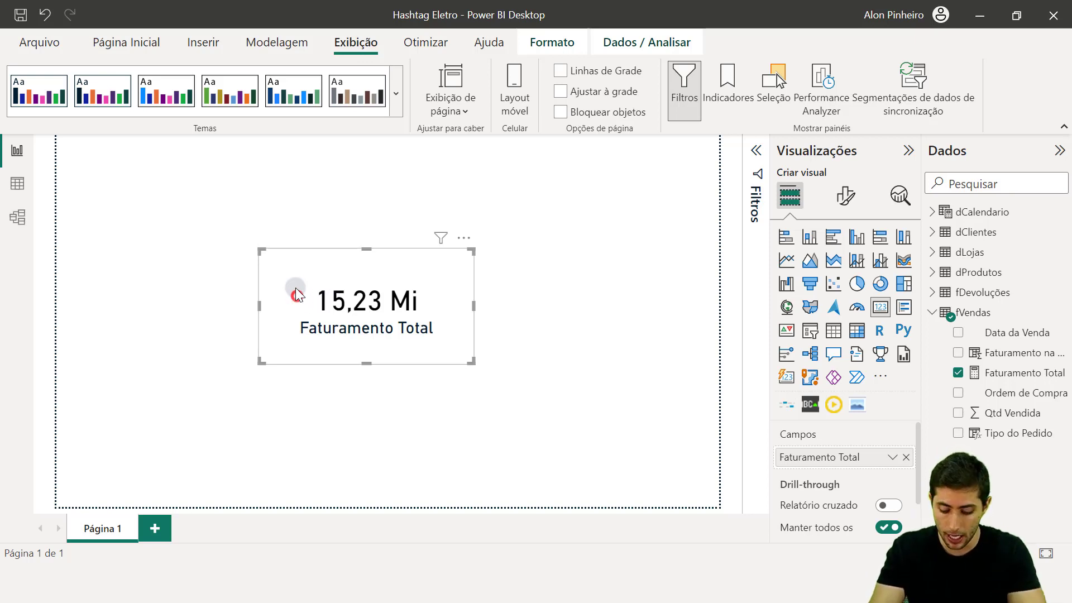
key("Delete")
Step: Examine the dCalendario table's CALENDAR formula and its Datas column in the table view
left_click(34, 183)
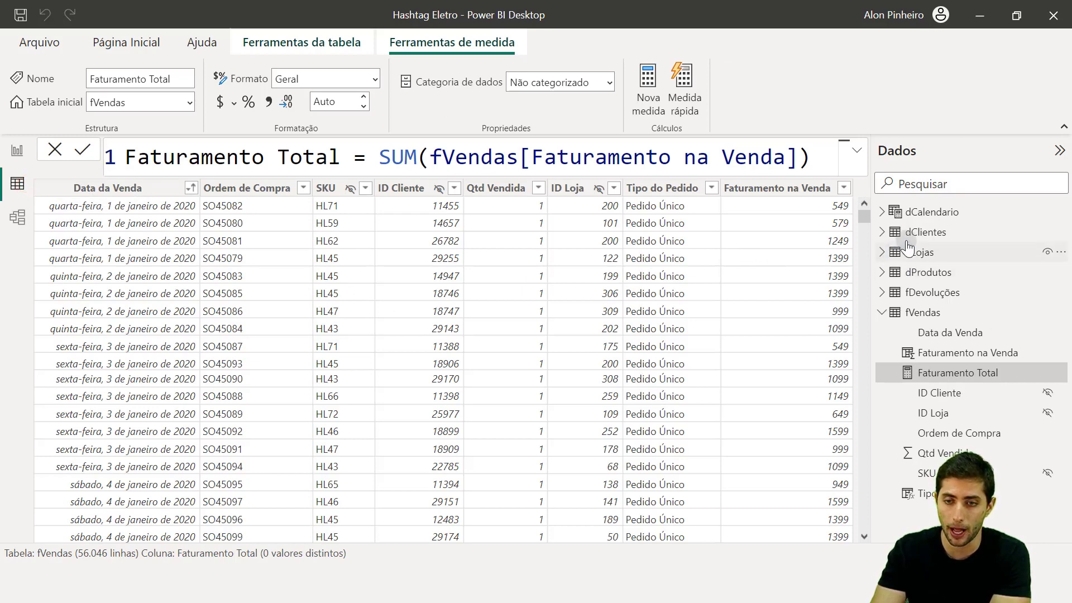
left_click(916, 213)
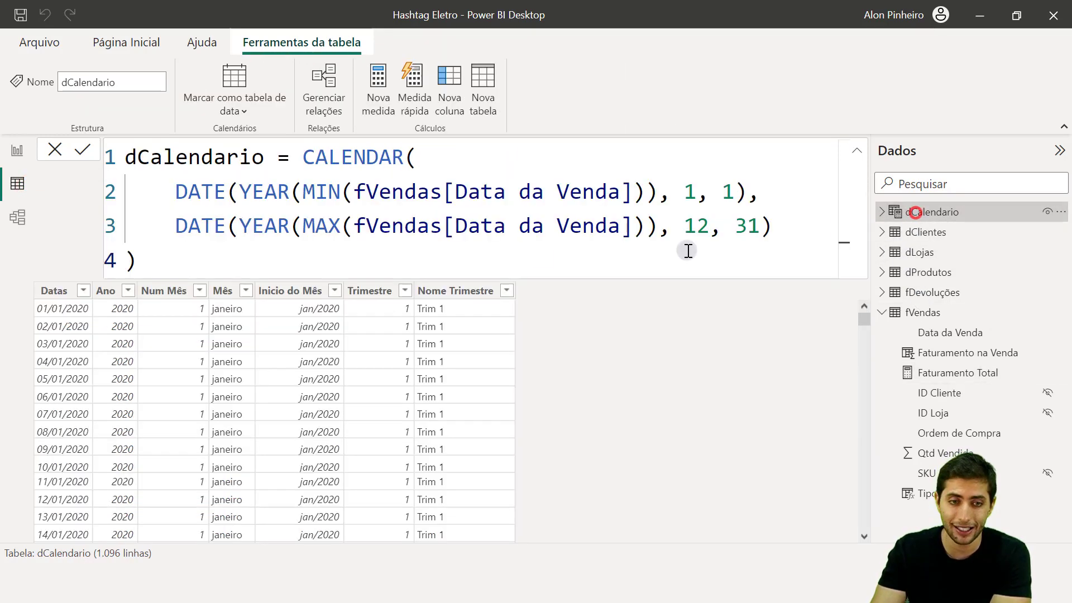
scroll(478, 369, "down", 2)
scroll(477, 370, "up", 1)
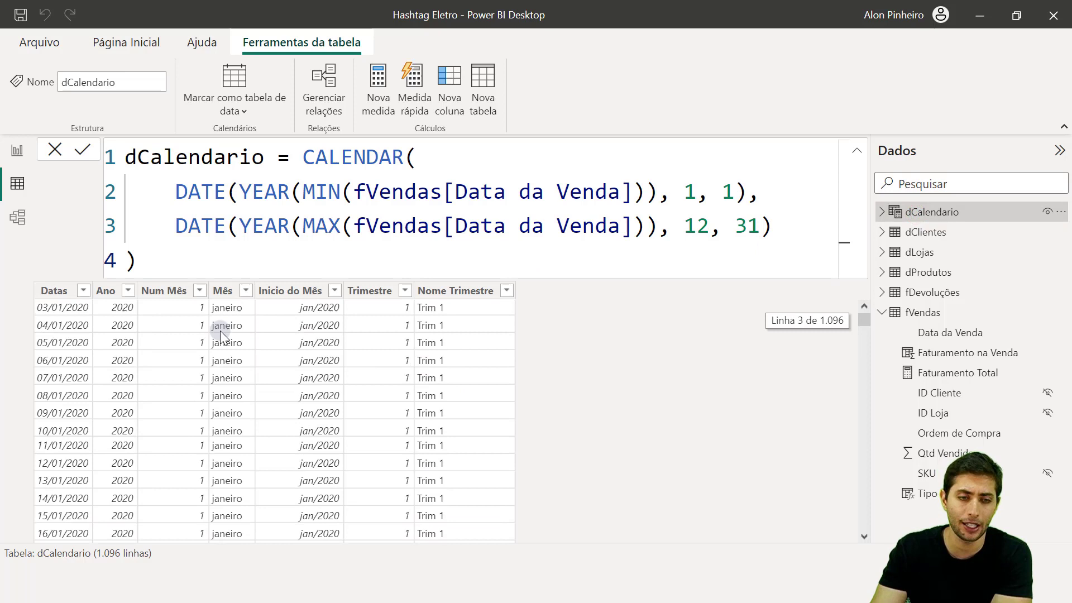
left_click(56, 310)
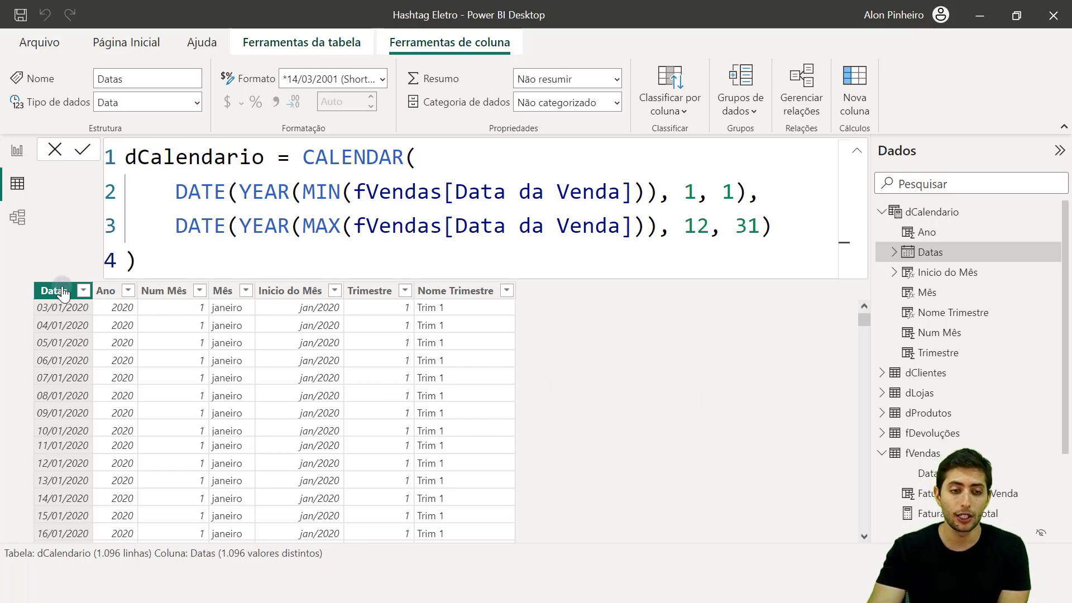
left_click(66, 262)
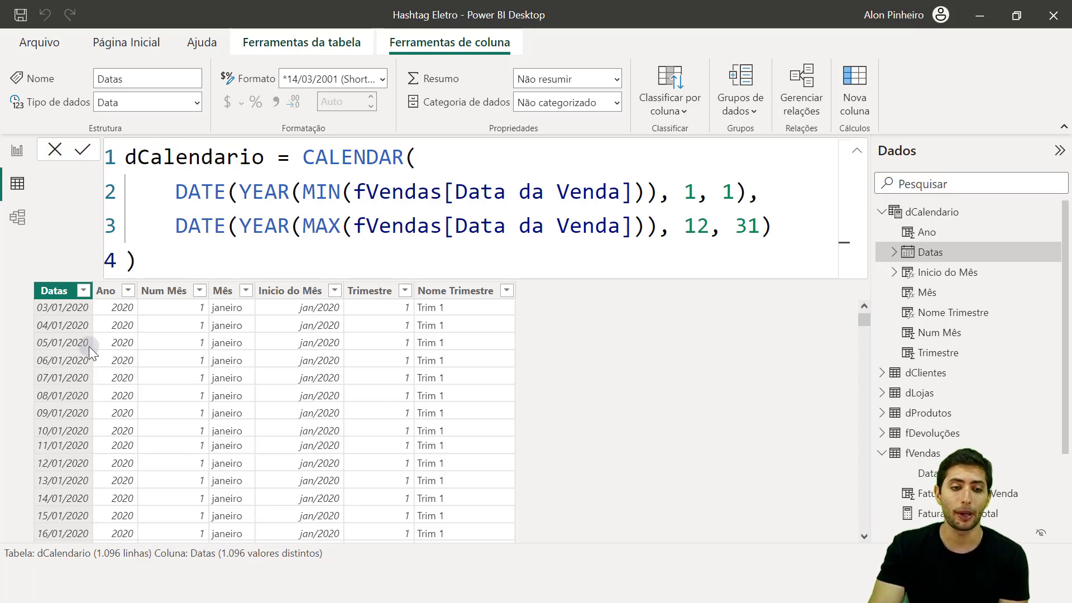
scroll(89, 346, "down", 4)
scroll(89, 363, "up", 5)
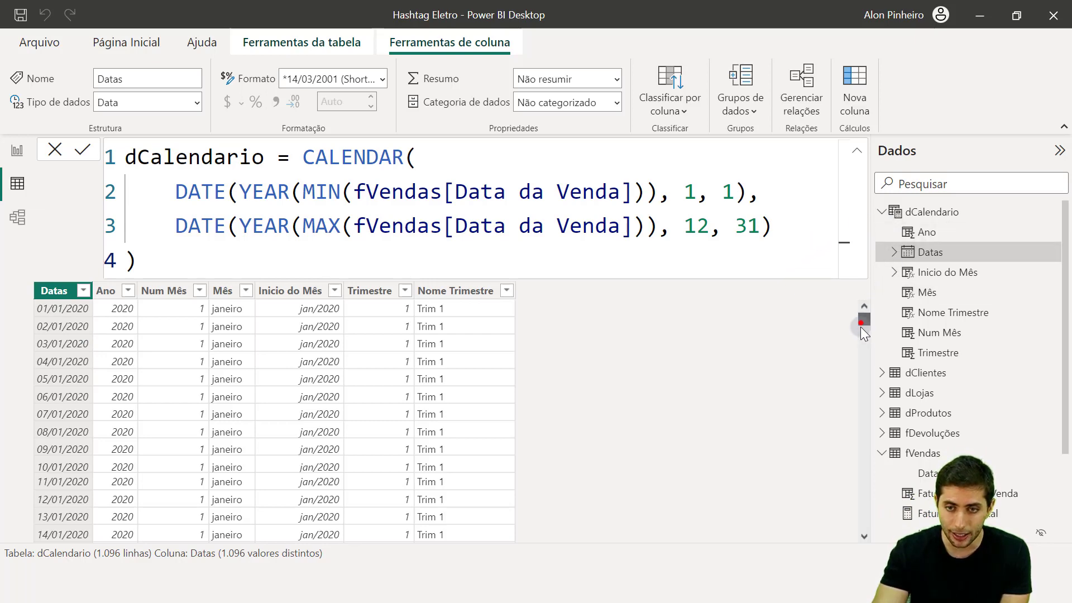
Step: Examine the last dates in the Datas column of the dCalendario table
left_click_drag(861, 323, 866, 541)
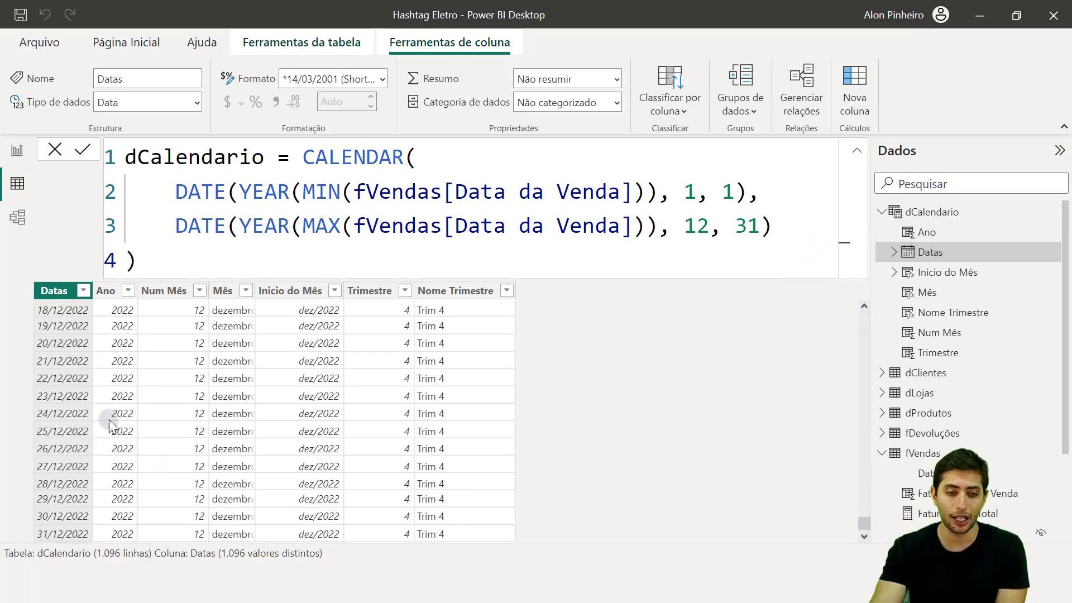
scroll(82, 411, "up", 7)
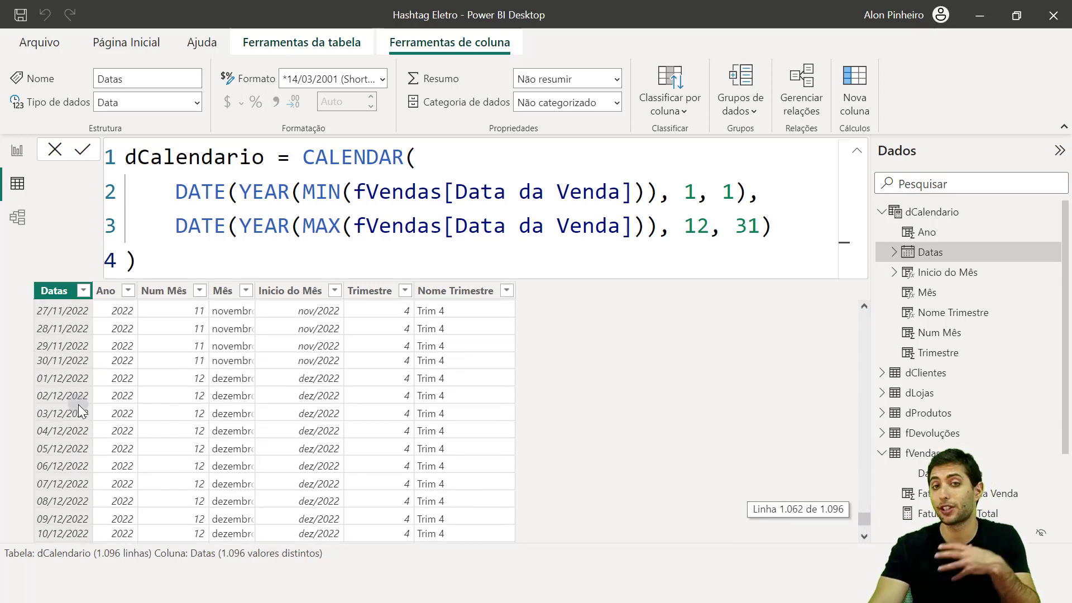
scroll(81, 411, "up", 4)
scroll(81, 405, "down", 10)
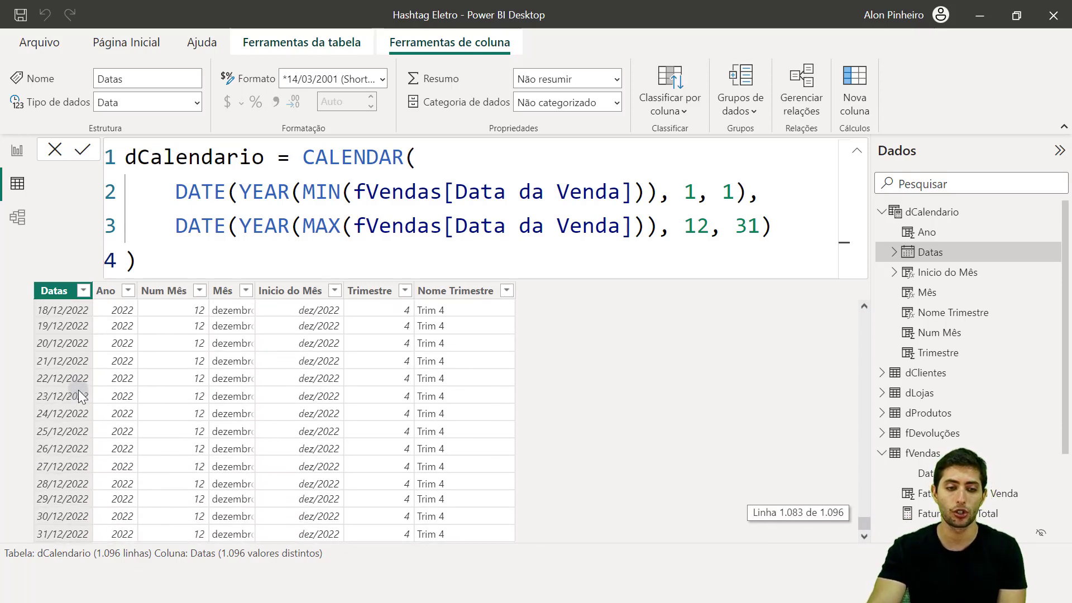
Step: Check the latest sale date in fVendas by sorting Data da Venda in descending order, and restore its ascending order
left_click(882, 213)
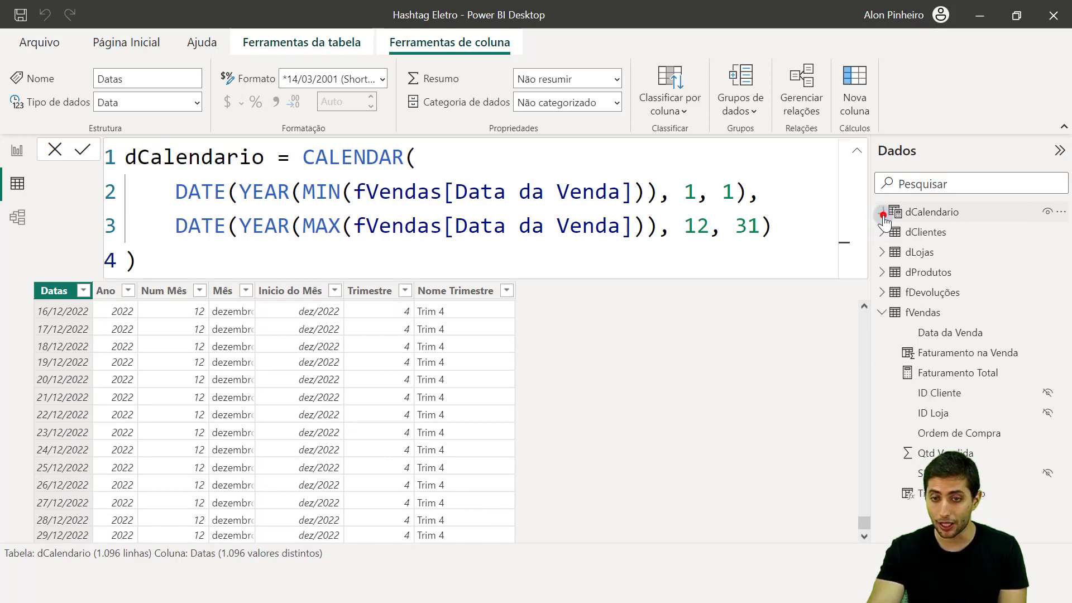
left_click(949, 312)
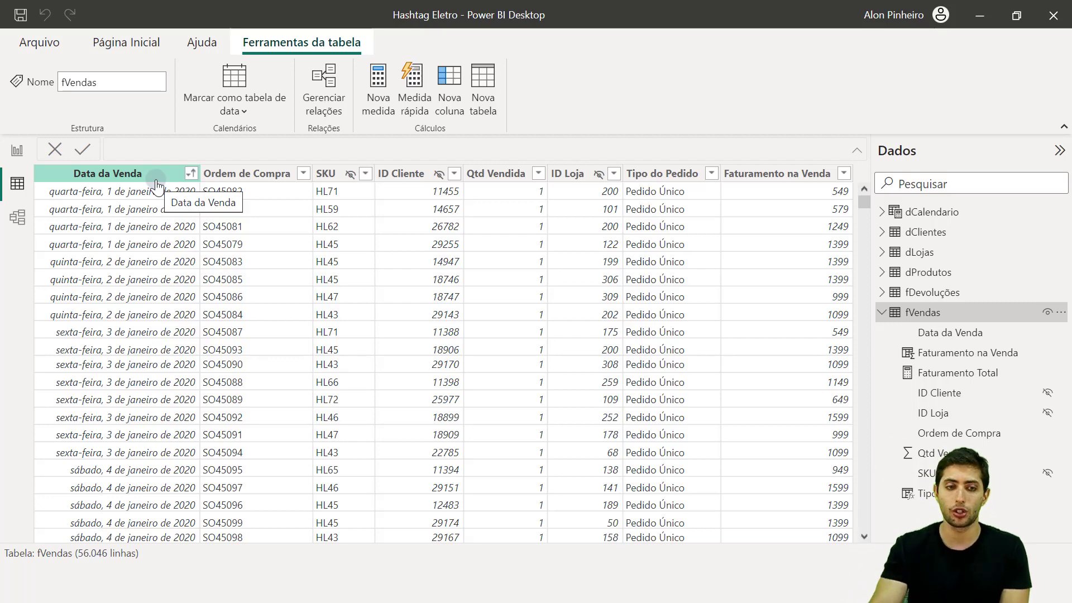
left_click(190, 176)
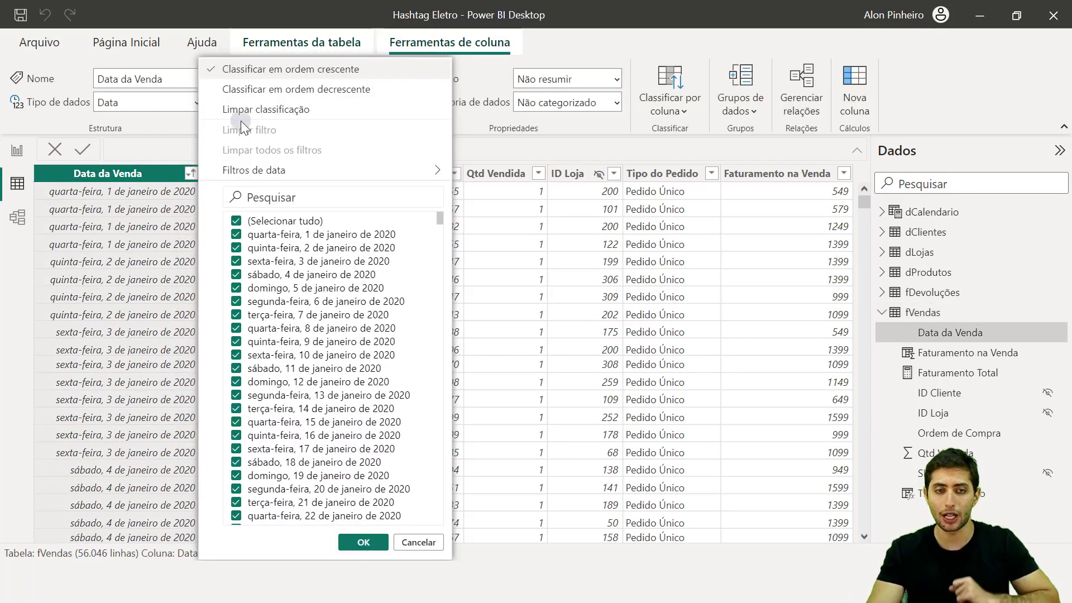
left_click(251, 90)
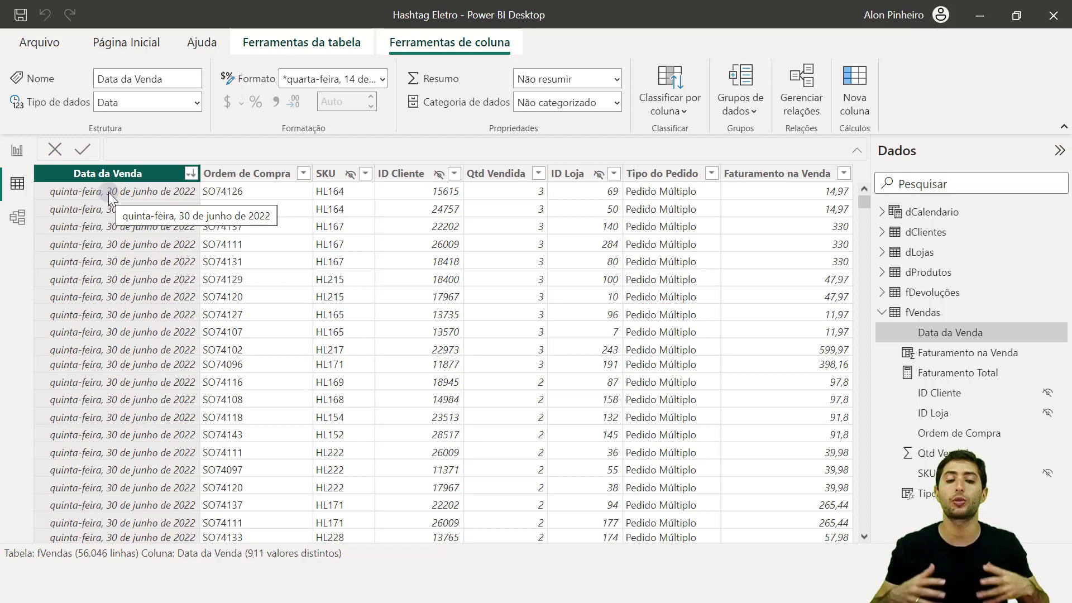
left_click(192, 175)
left_click(248, 191)
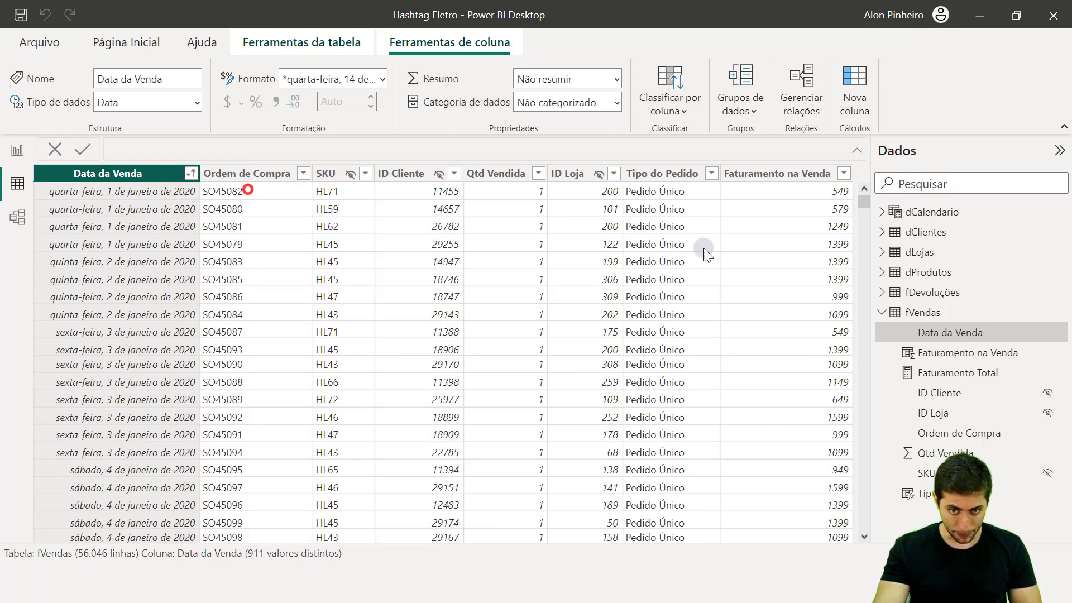
Step: Compare the first and last rows of the dCalendario table and inspect the formula of its Ano column
left_click(989, 233)
left_click(988, 213)
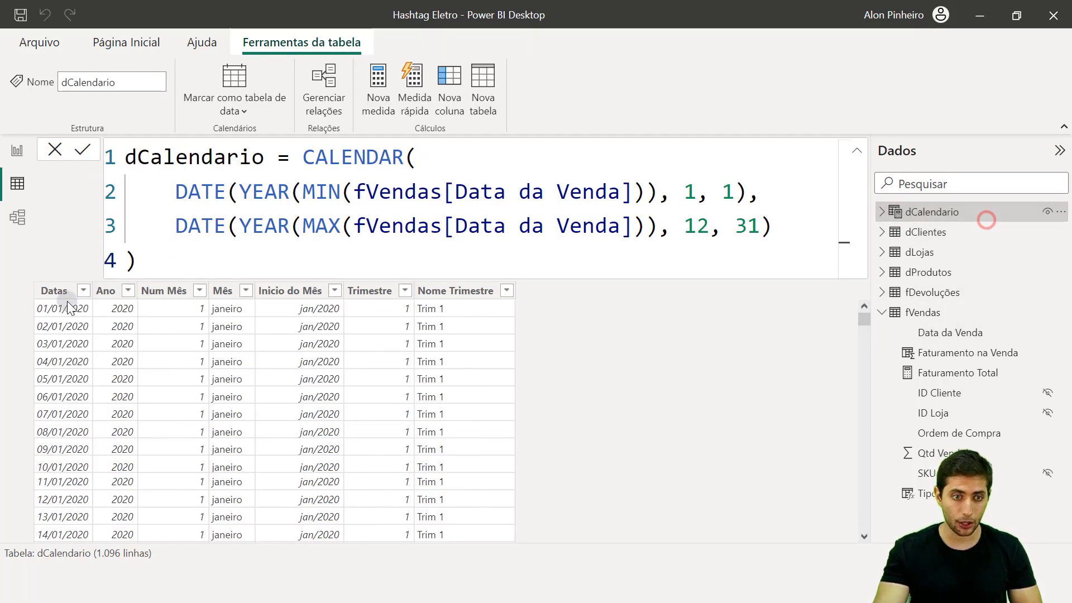
left_click_drag(861, 319, 879, 544)
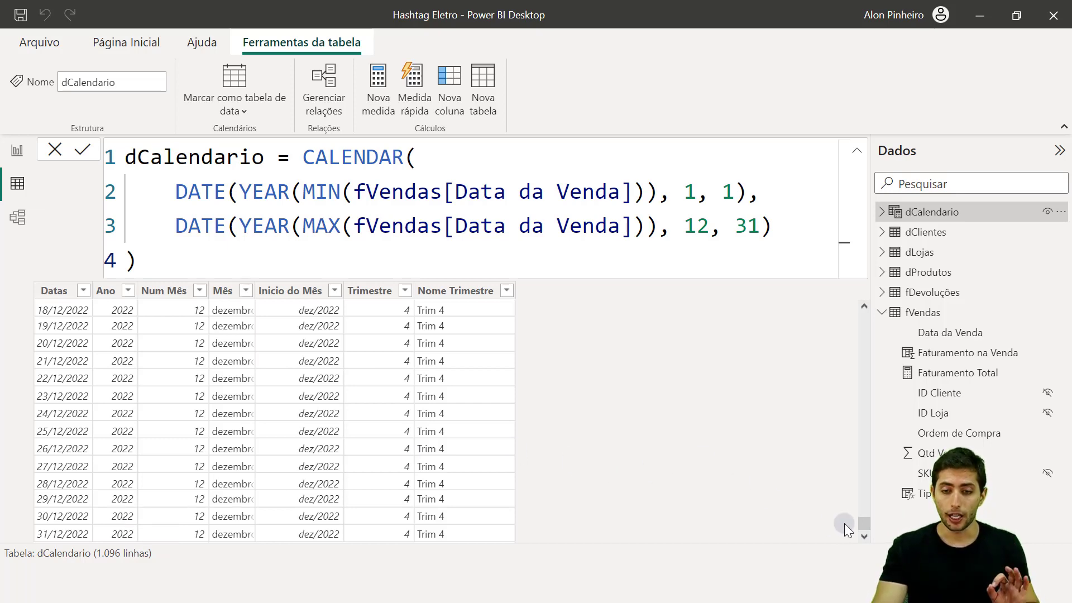
left_click_drag(864, 525, 865, 316)
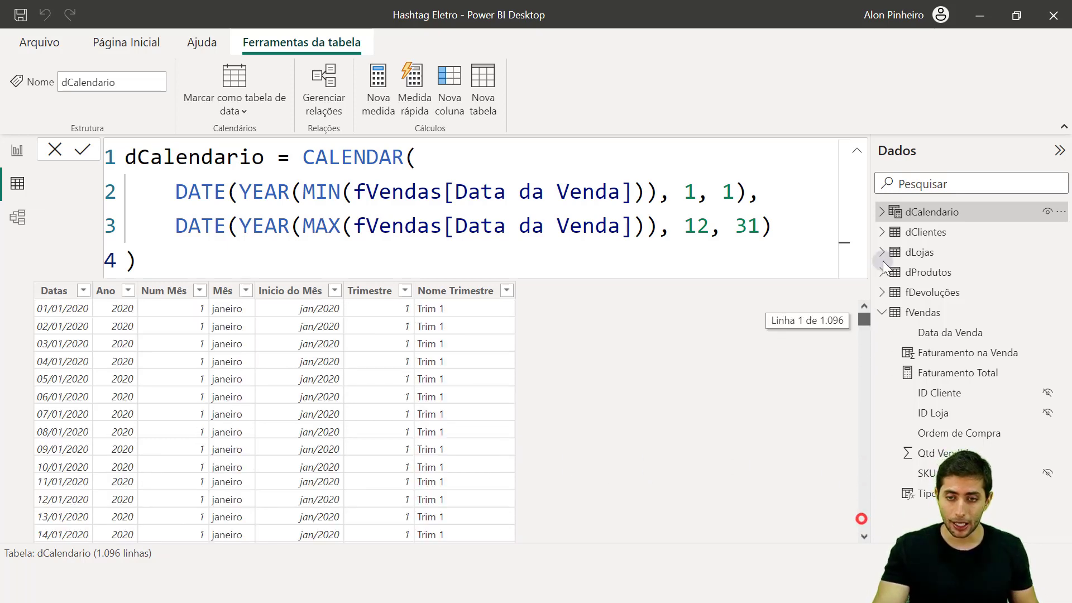
left_click(103, 291)
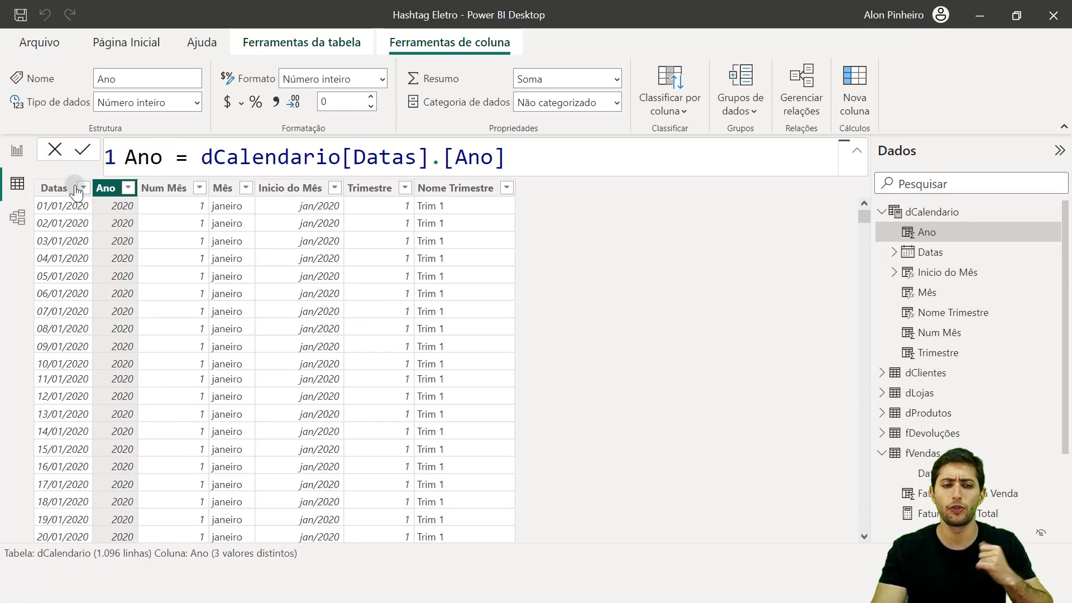
Step: Add an empty matrix visual to the report page and enlarge it
left_click(9, 157)
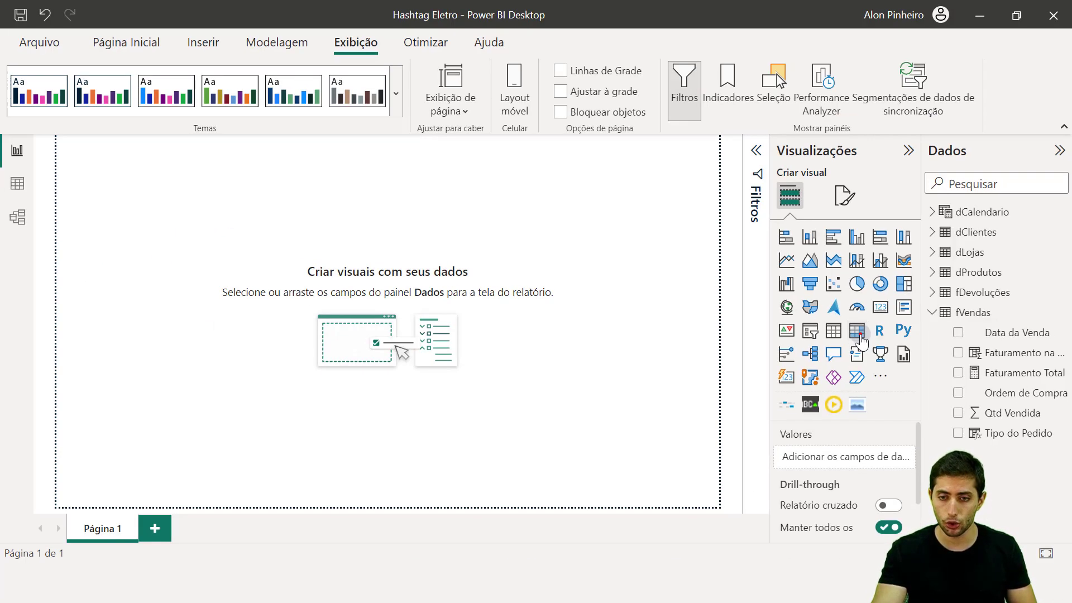
left_click(858, 334)
left_click_drag(168, 256, 358, 335)
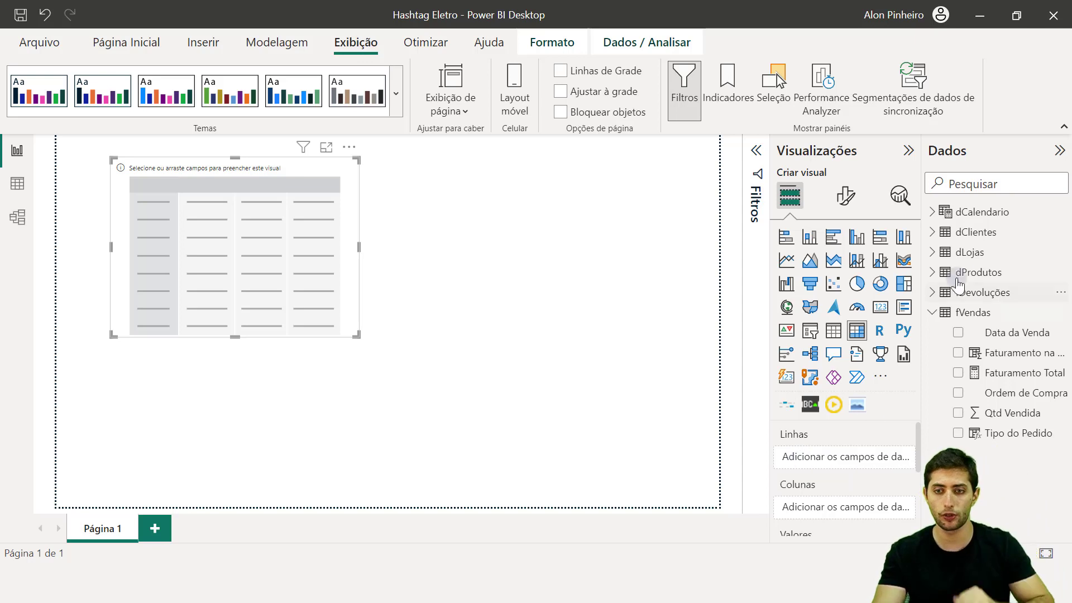
Step: Fill the matrix with Ano from dCalendario as rows and the Faturamento Total measure as values, and deselect the visual
left_click(930, 211)
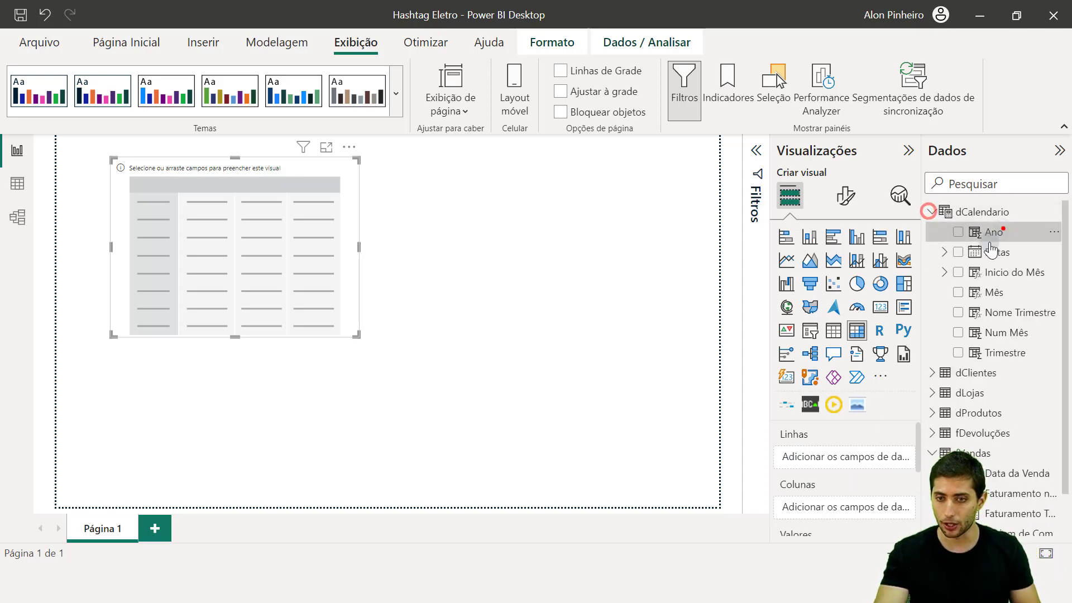
left_click_drag(969, 232, 815, 457)
scroll(826, 480, "down", 2)
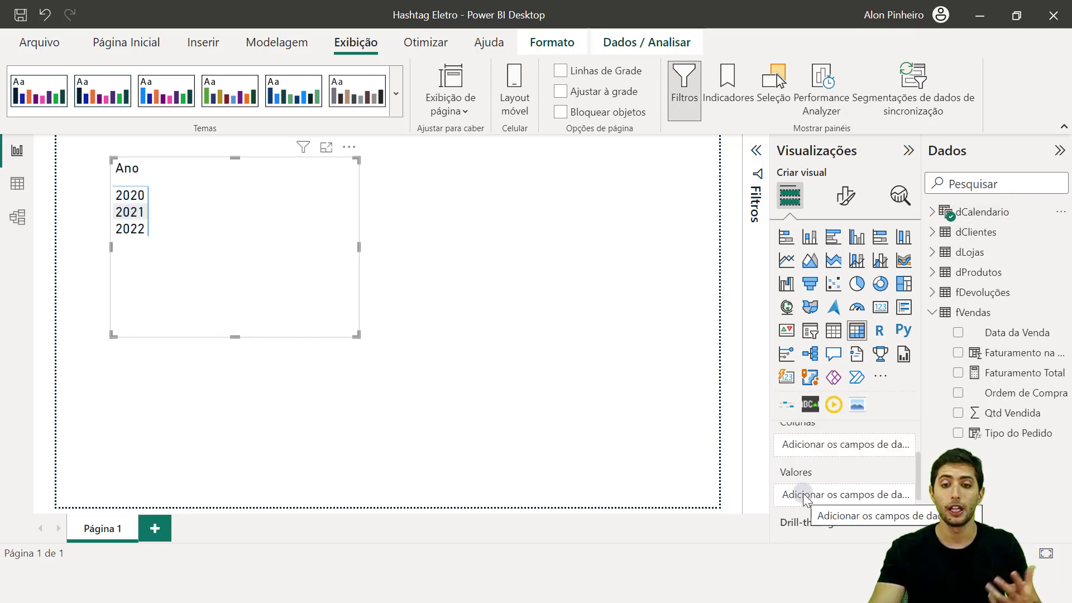
left_click_drag(1026, 372, 879, 491)
scroll(869, 483, "up", 2)
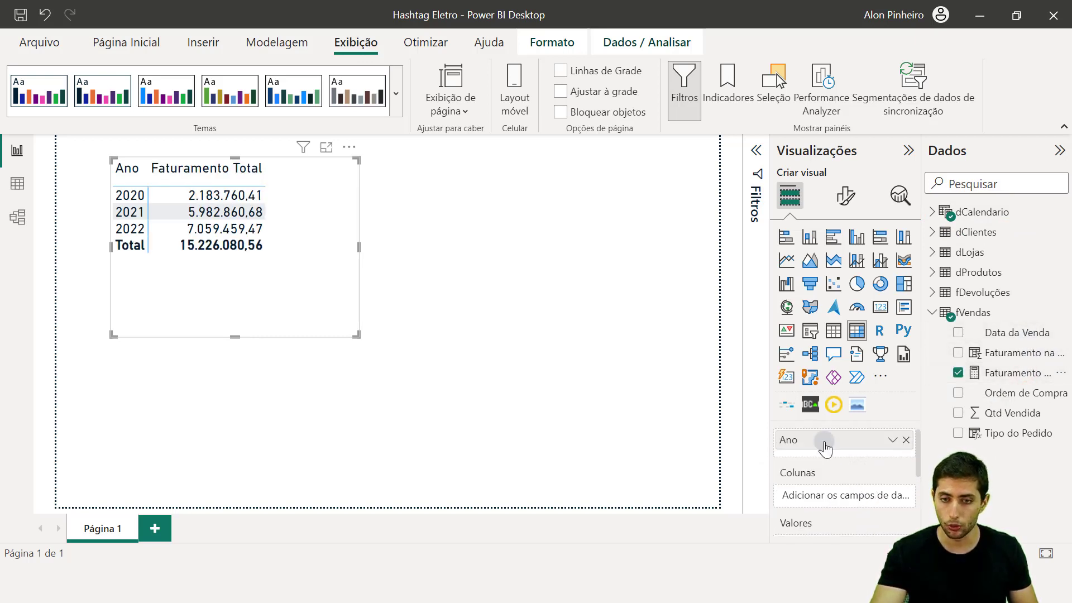
scroll(825, 477, "down", 2)
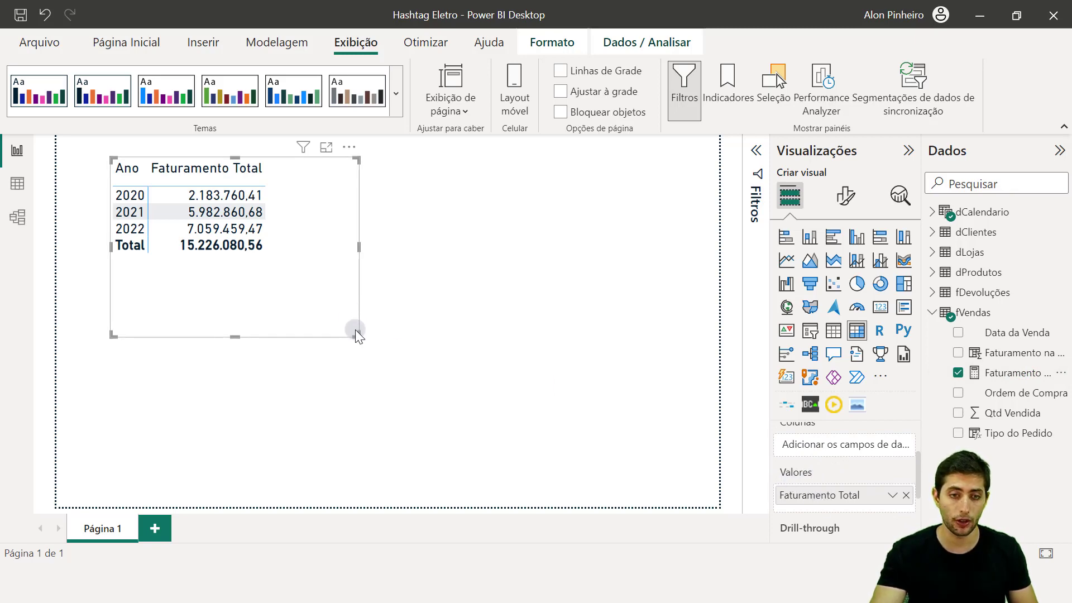
left_click(228, 350)
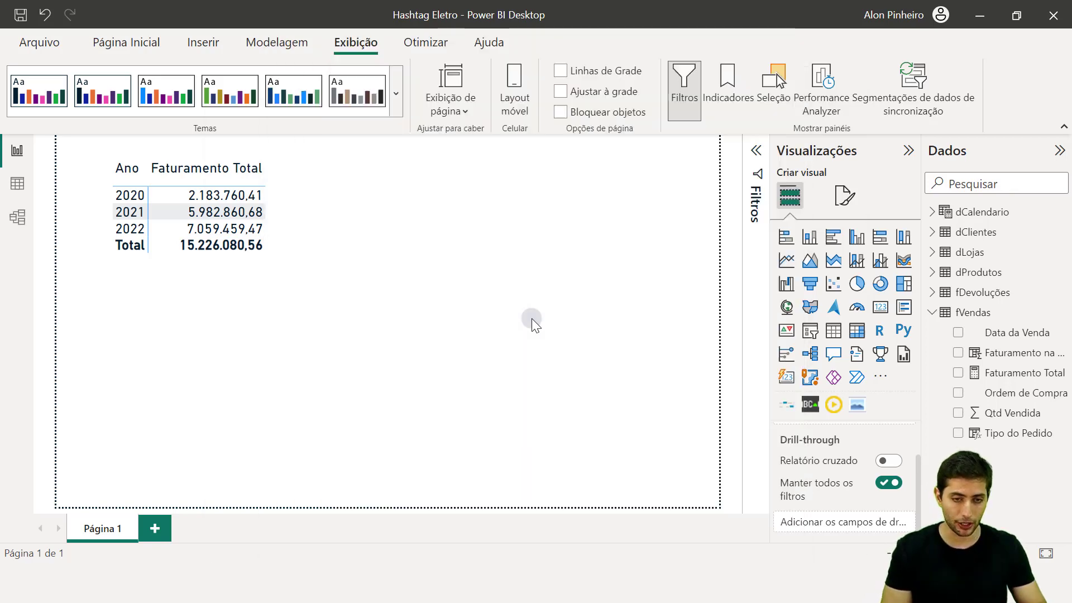
Step: Switch to Excel and create a blank workbook
key("super")
type("excel")
key("Return")
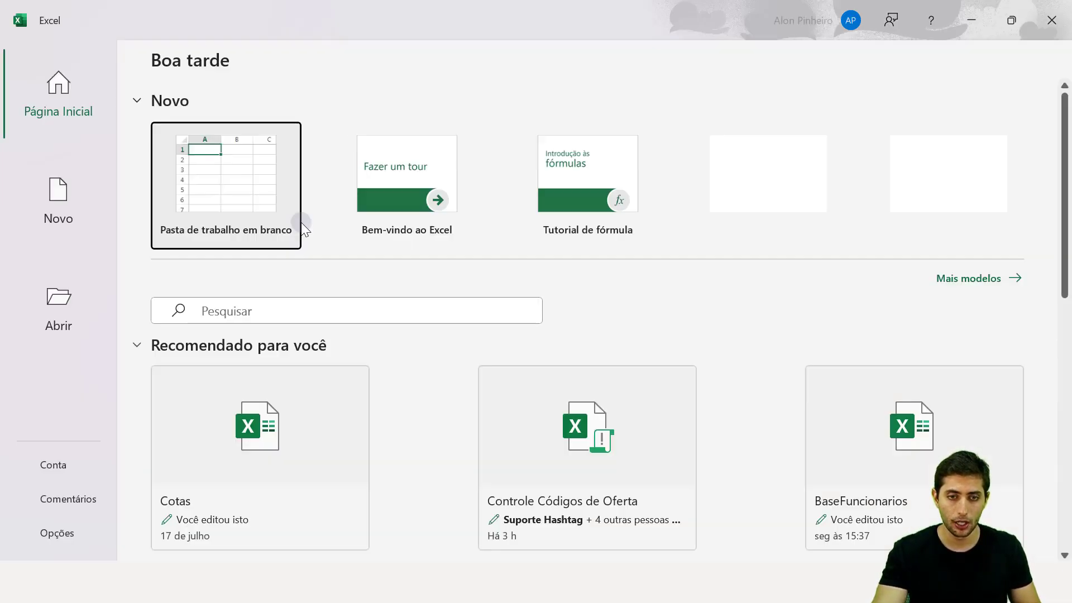
left_click(205, 184)
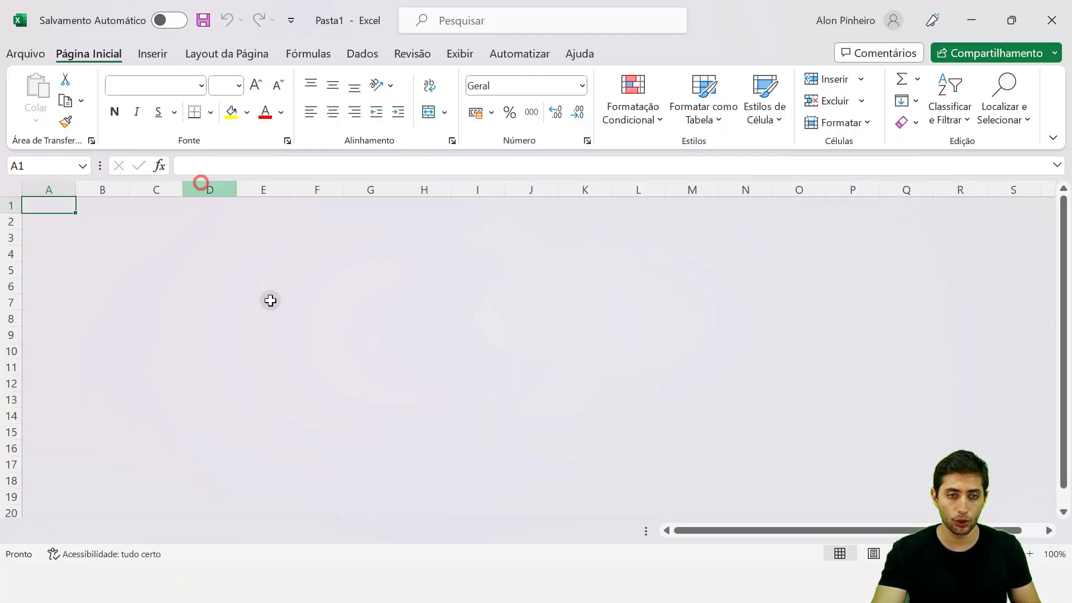
Step: Enter the header Ano 1 in A1 with 100 in A2, and Ano 2 in B1 with 110 in B2
type("Ano 1")
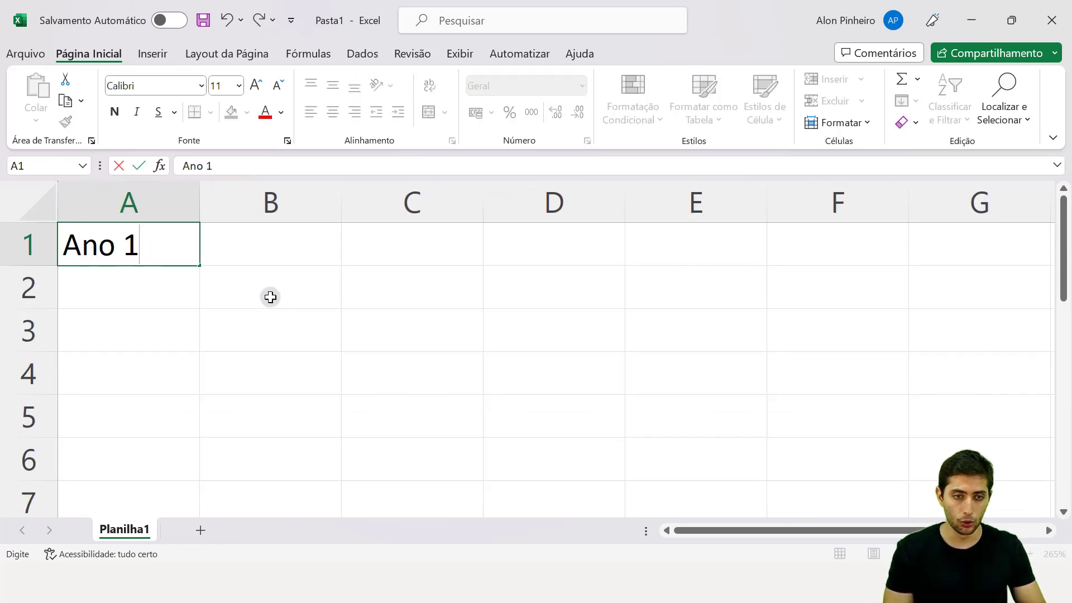
key("Return")
type("100")
key("Tab")
key("Up")
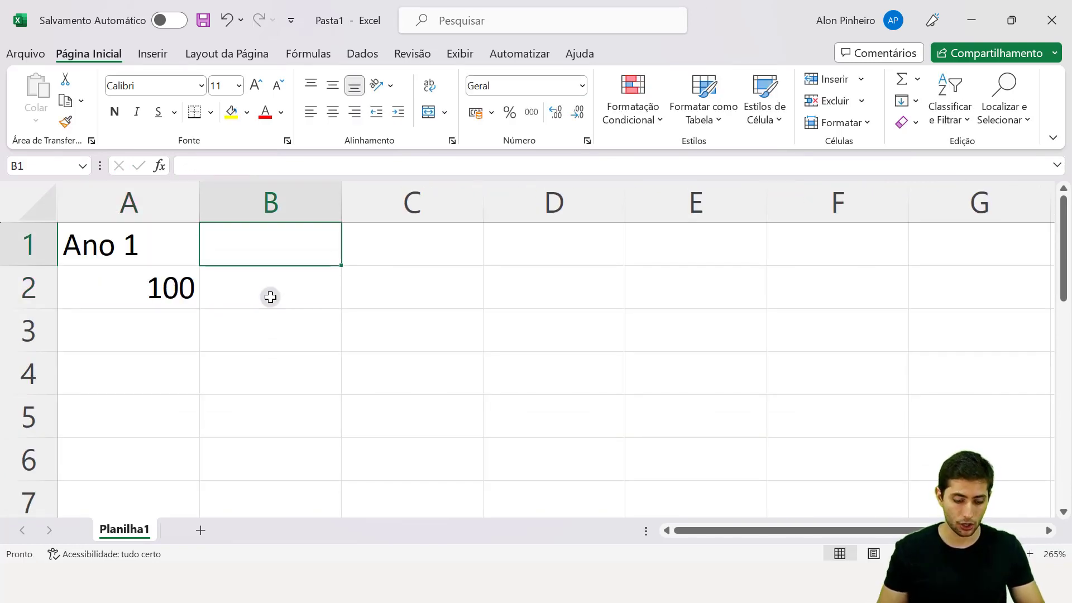
type("Ano 2")
key("Return")
type("110")
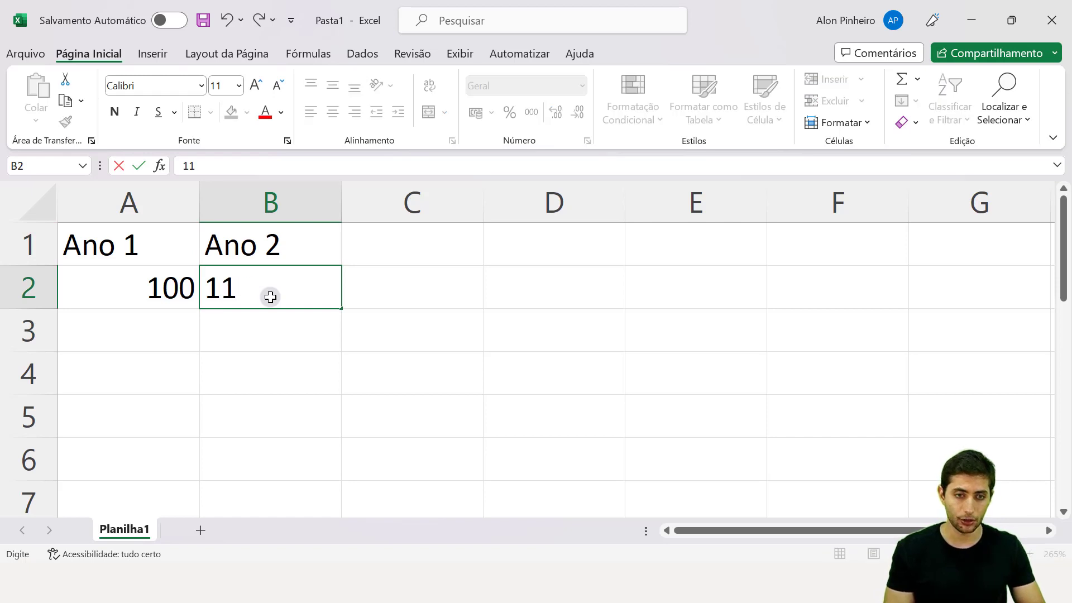
key("Return")
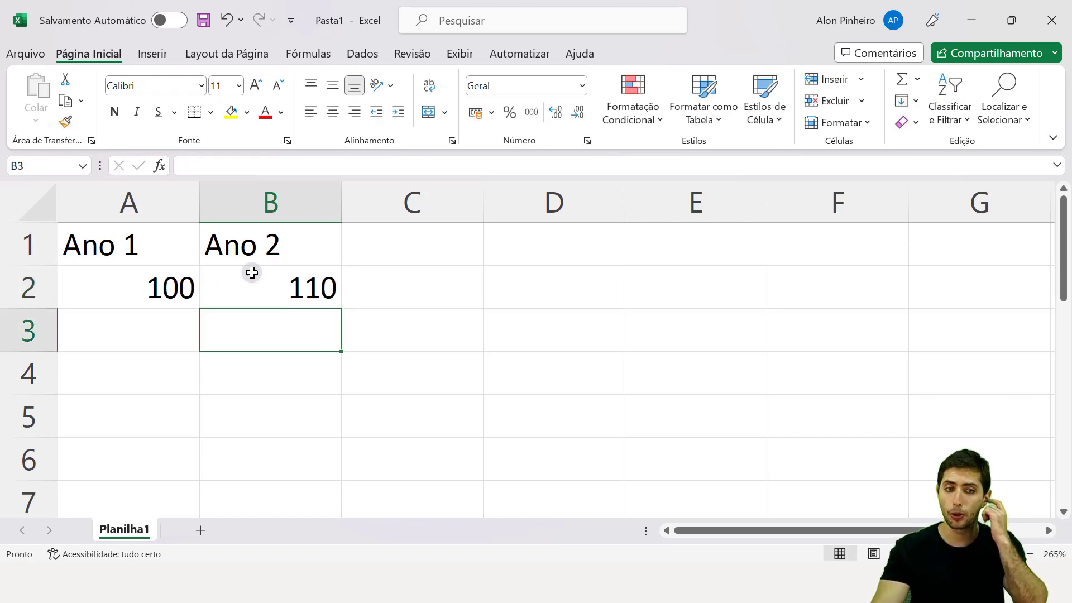
Step: Calculate the difference between the two years in B3 with the formula =B2-A2
left_click(169, 289)
left_click(239, 289)
left_click(247, 323)
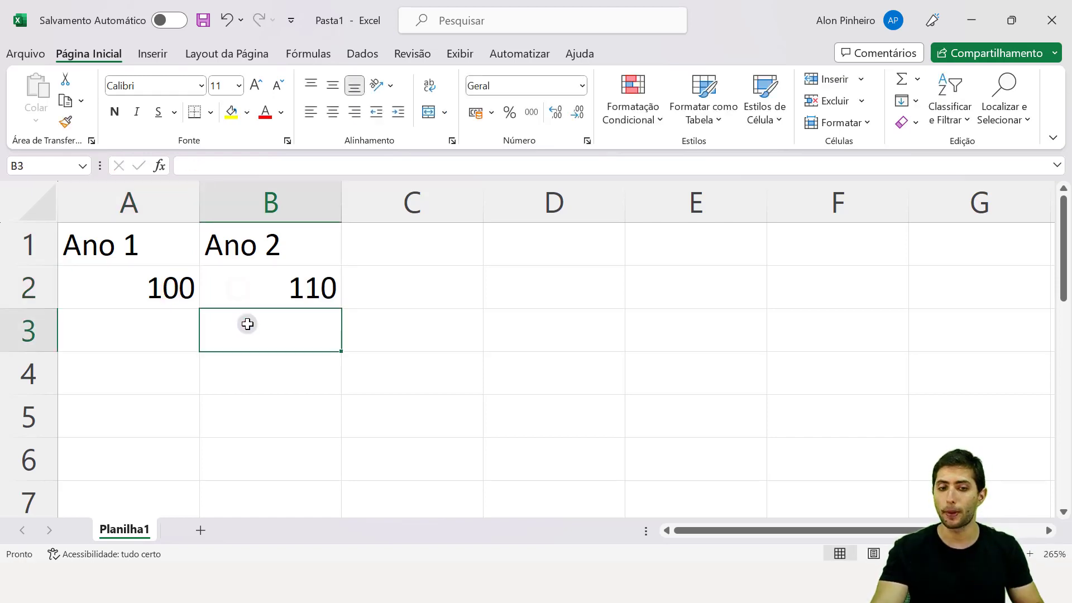
type("=")
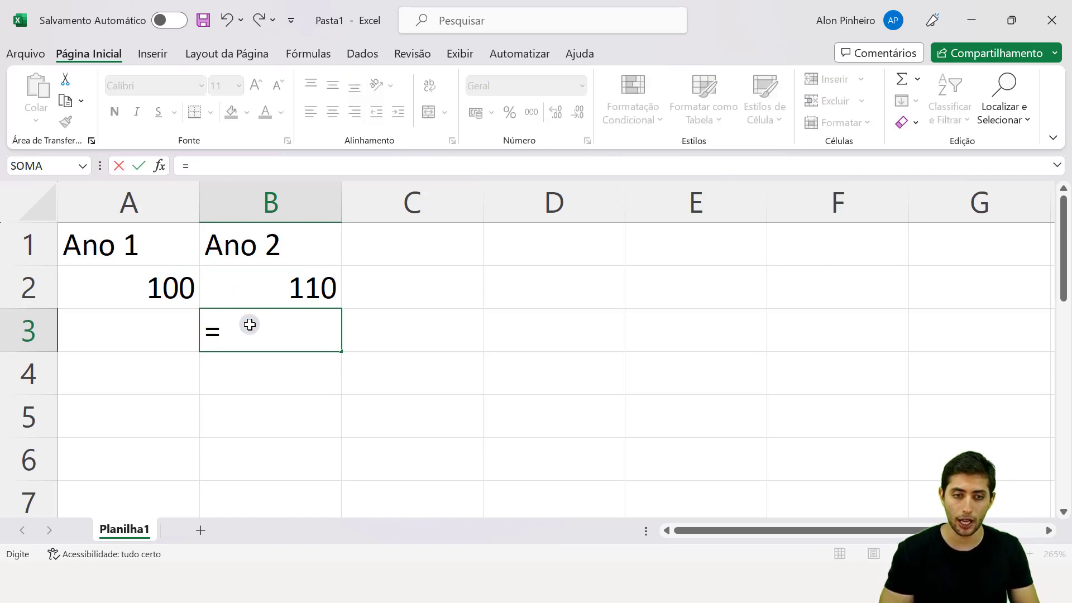
left_click(278, 291)
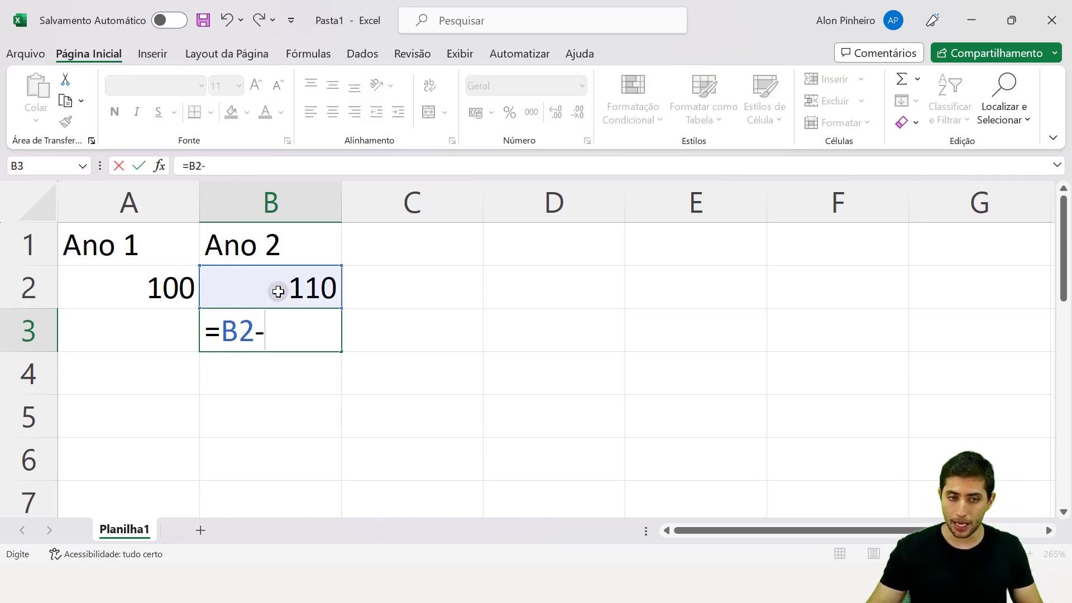
left_click(165, 294)
key("Return")
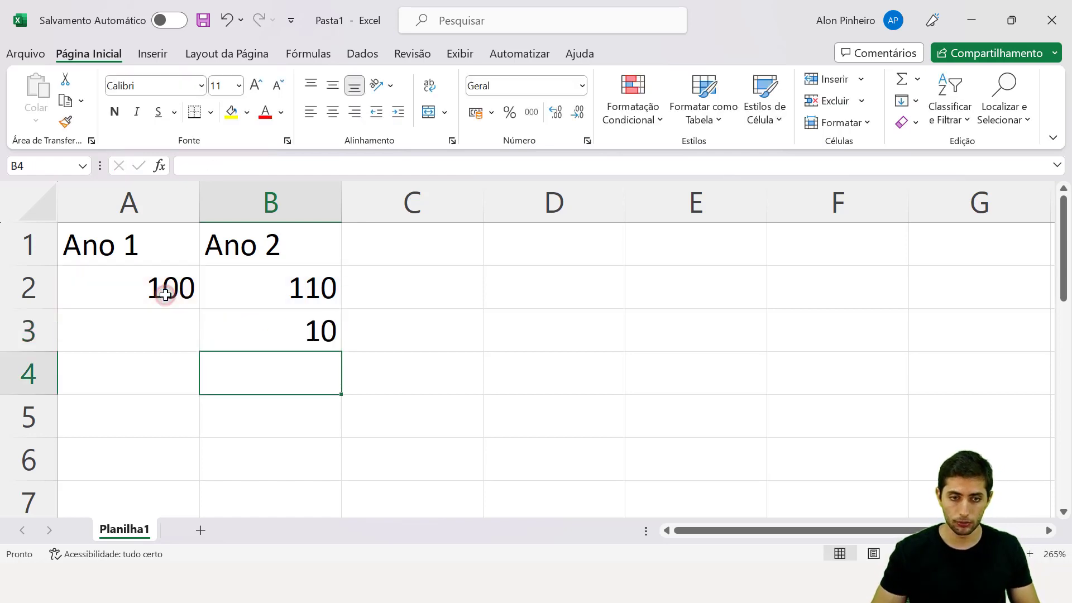
Step: Change the formula in B3 to =(B2-A2)/A2 and format the cell as a percentage
key("Up")
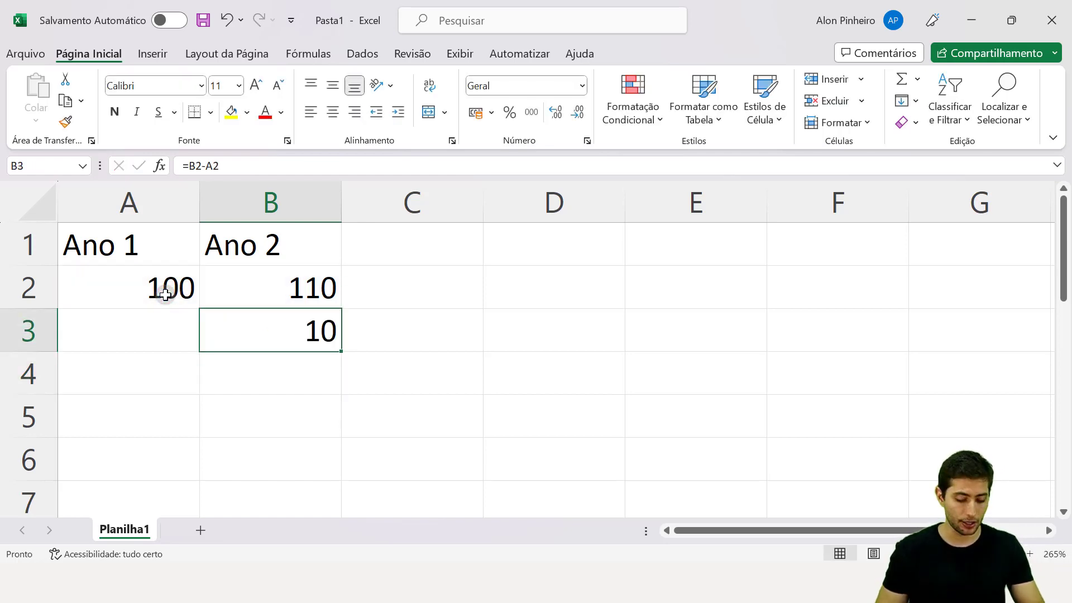
key("F2")
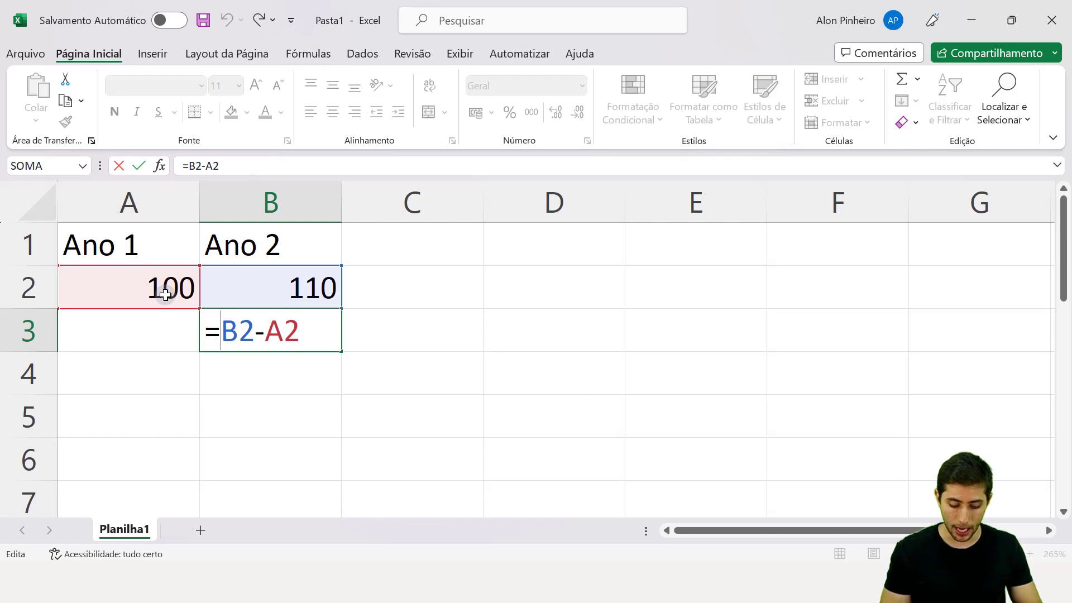
type("(")
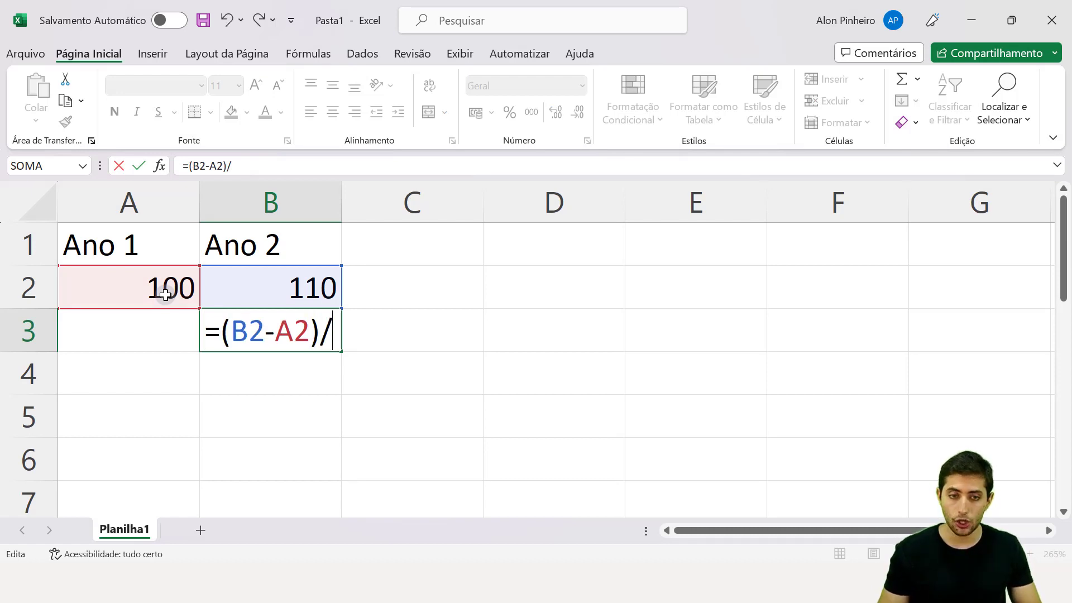
left_click(152, 293)
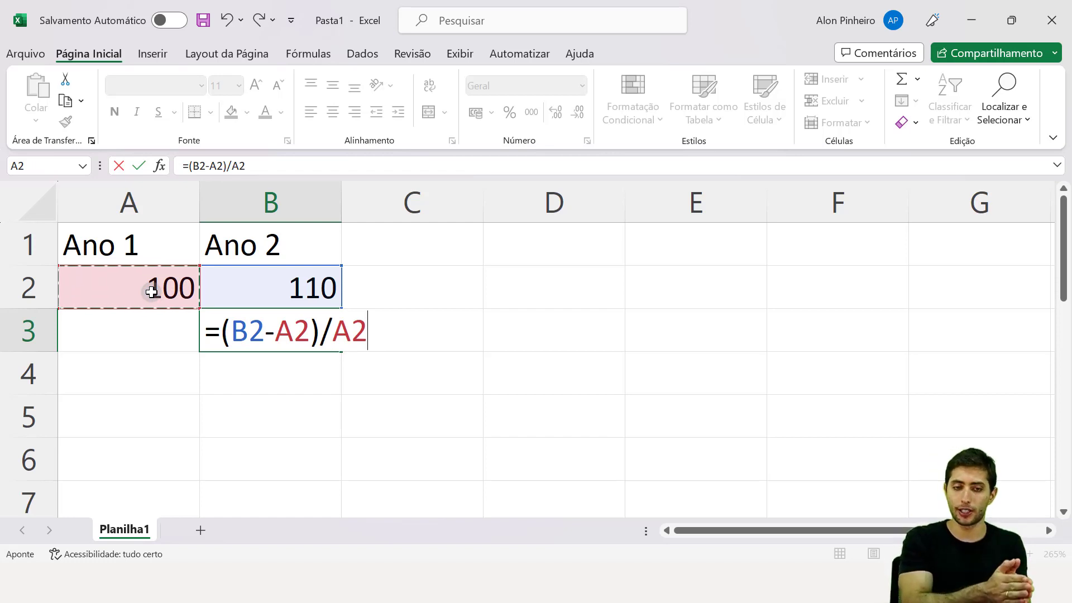
key("Return")
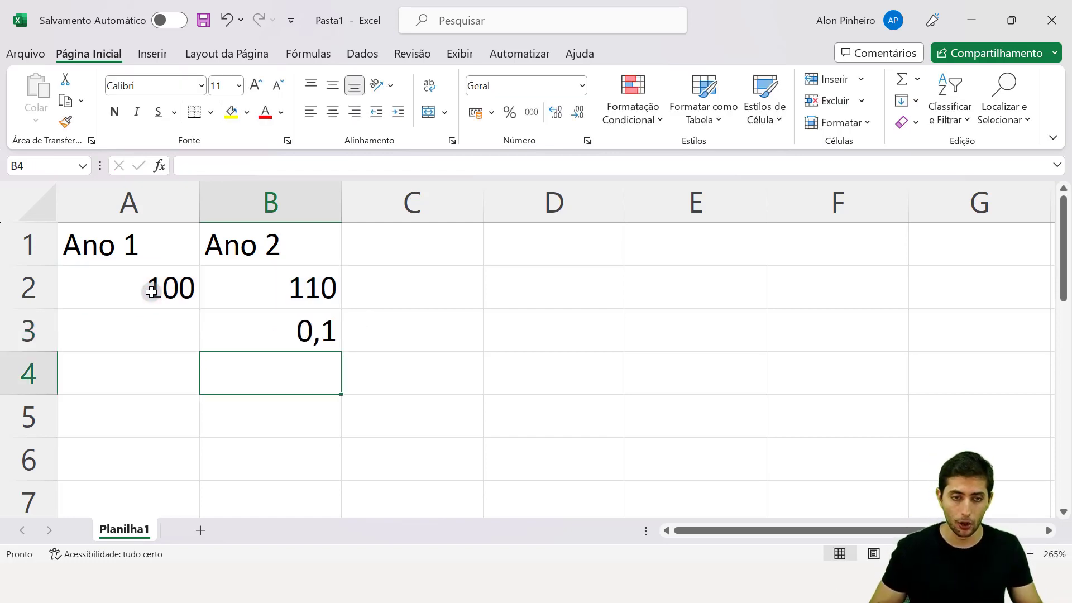
key("Up")
key("ctrl+shift+5")
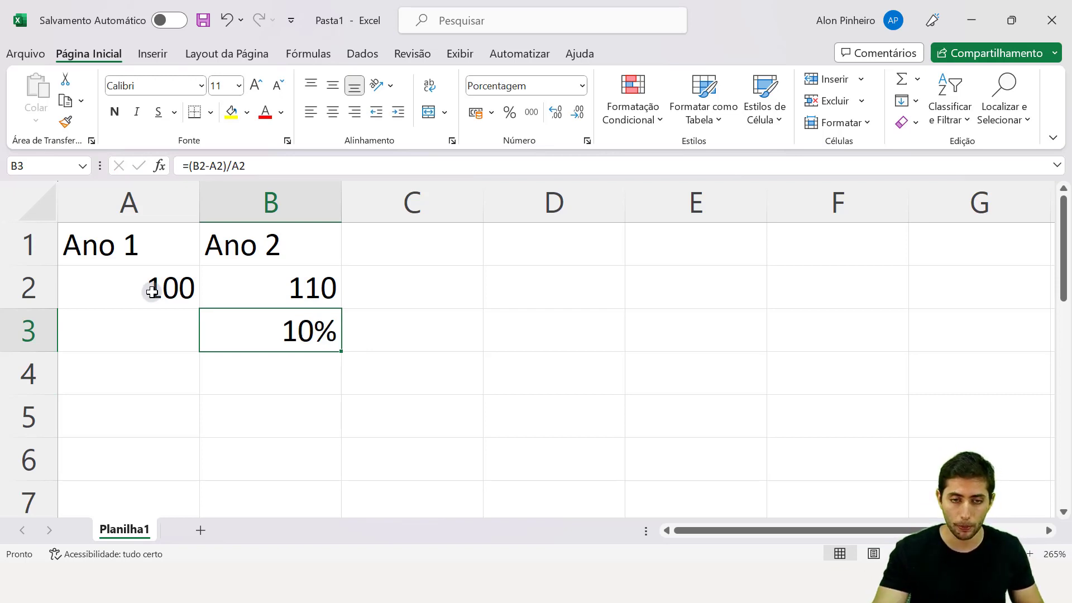
Step: Inspect the growth formula in B3 and the two yearly values in A2:B2 that it refers to
left_click_drag(175, 278, 256, 277)
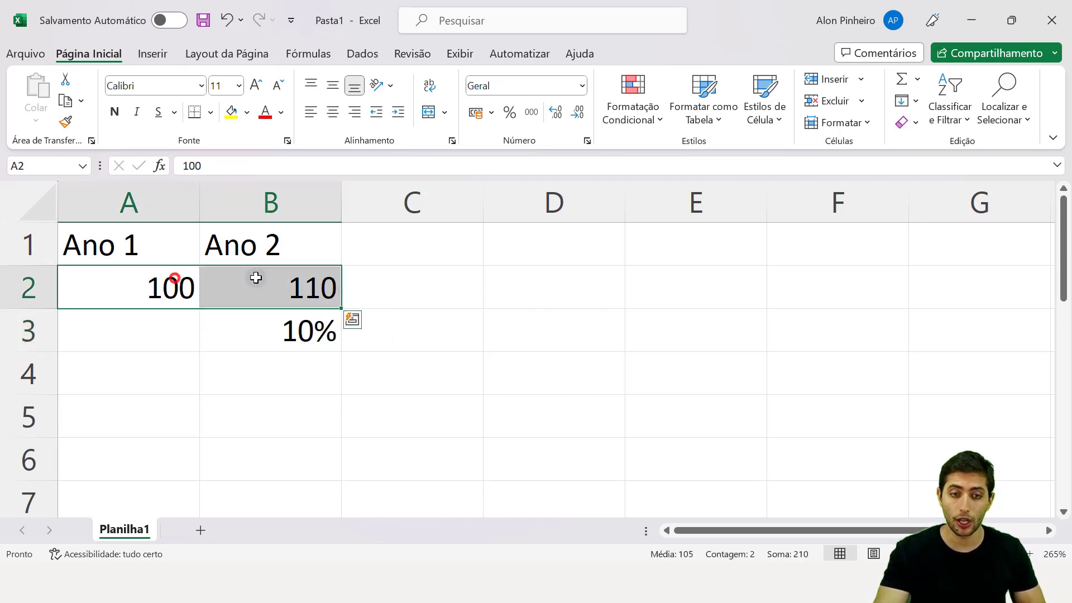
left_click(185, 290)
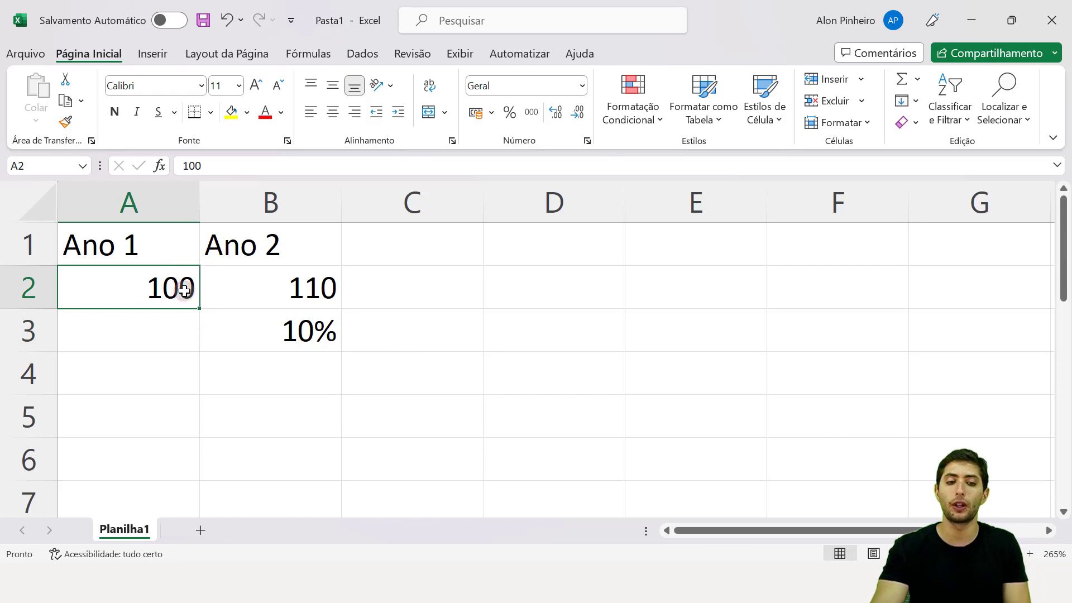
left_click(279, 327)
double_click(296, 330)
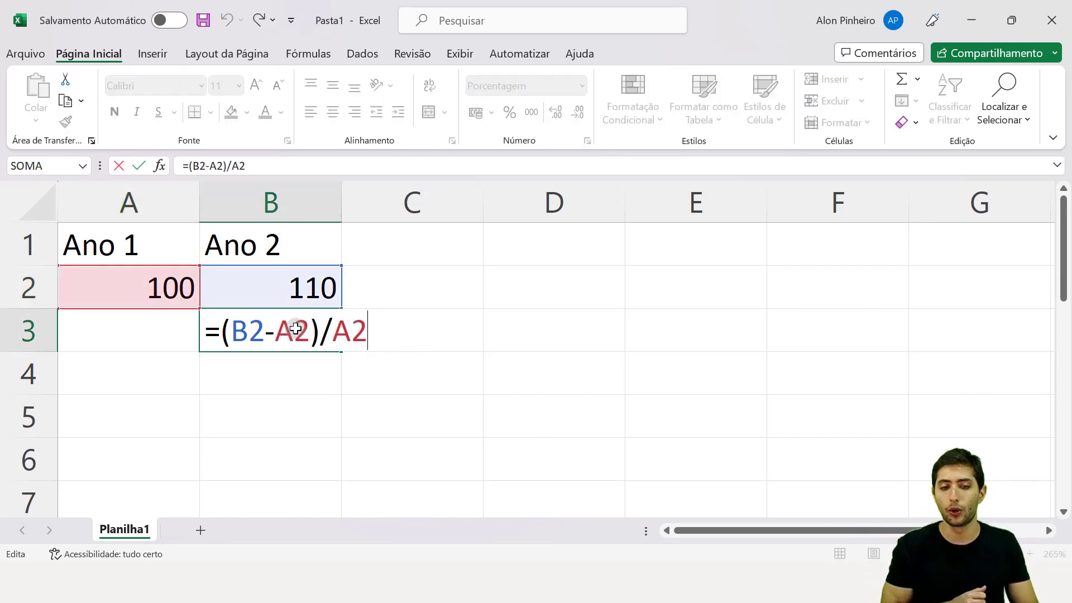
key("Escape")
Step: Replace the yearly values with 5000 for Ano 1 in A2 and 6000 for Ano 2 in B2
key("Up")
key("Left")
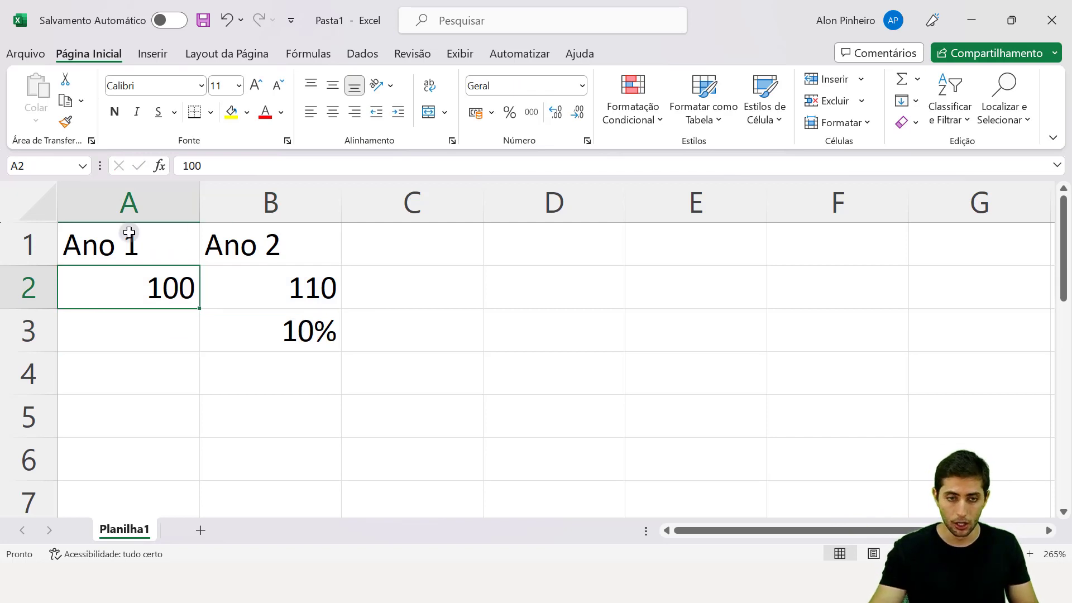
type("5000")
key("Tab")
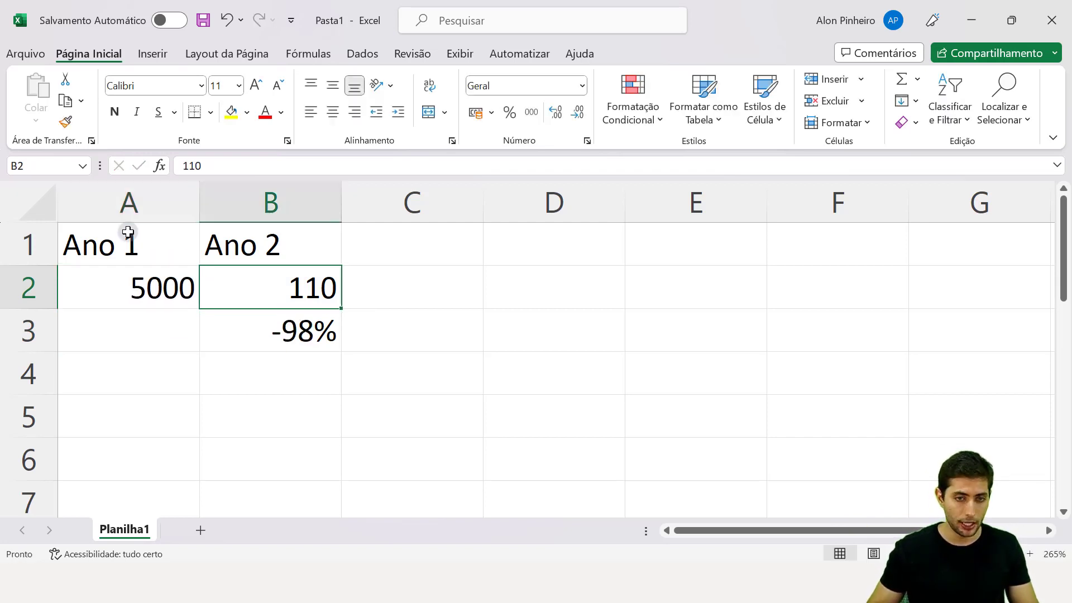
type("6000")
key("Return")
key("Up")
key("Right")
key("Down")
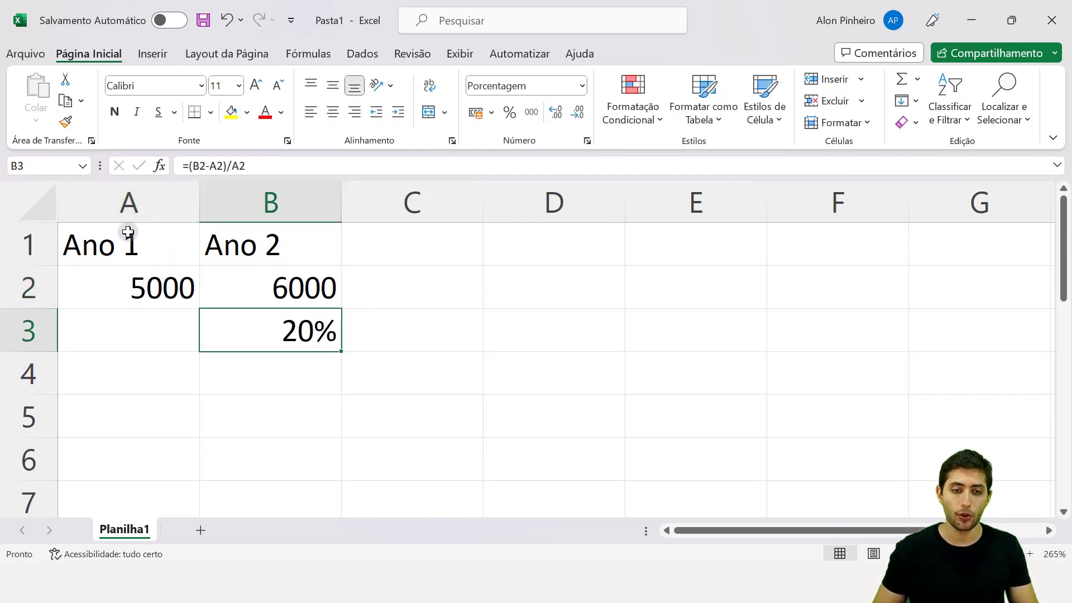
Step: Review how the percentage formula in B3 uses the Ano 1 and Ano 2 values, leaving the formula as it is
key("Up")
key("Left")
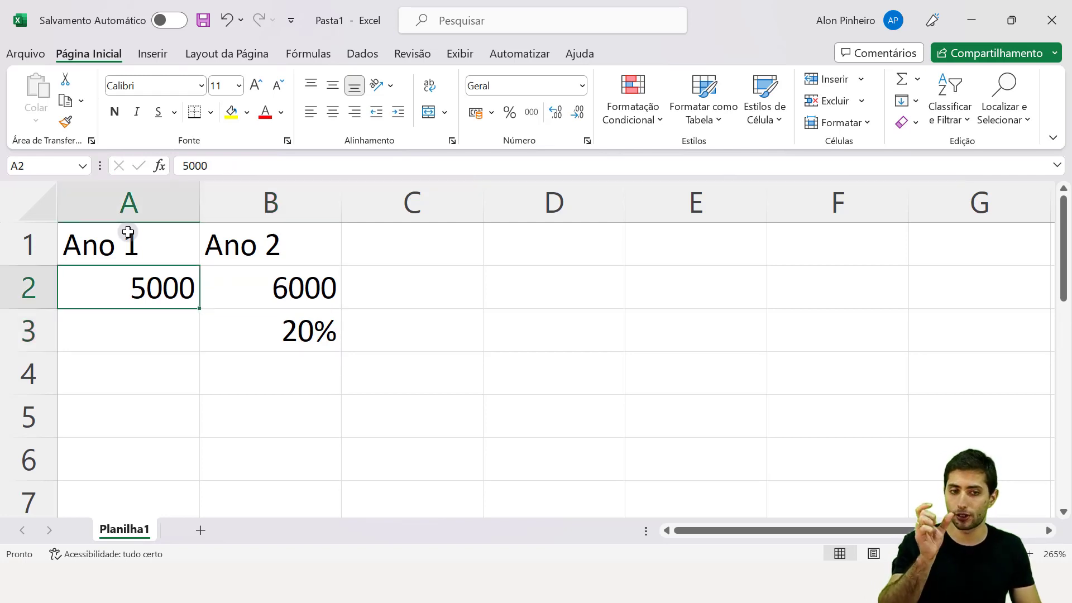
key("Right")
key("Down")
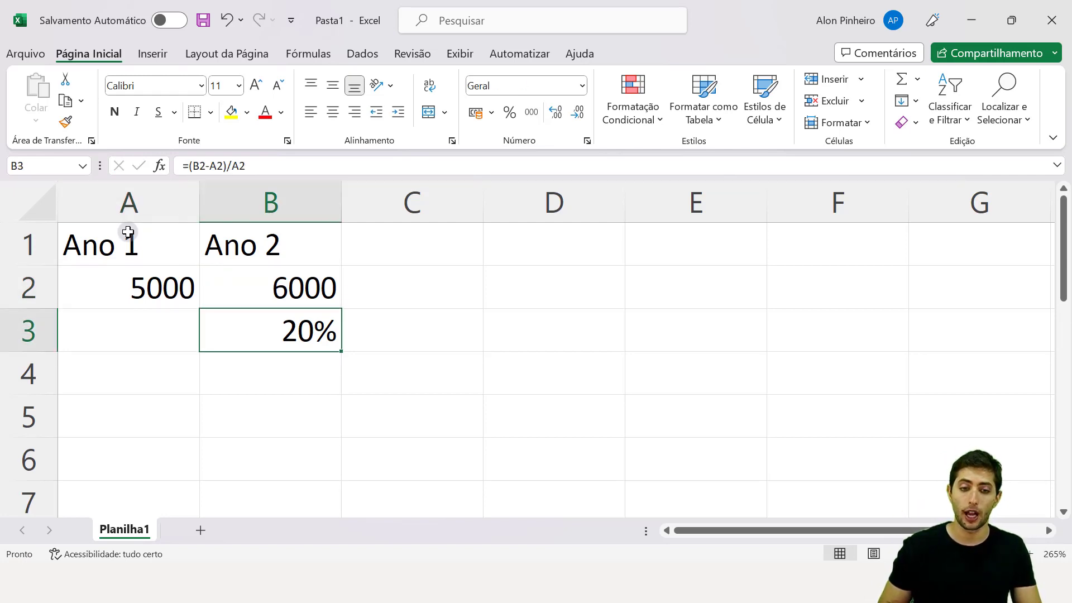
key("F2")
key("Escape")
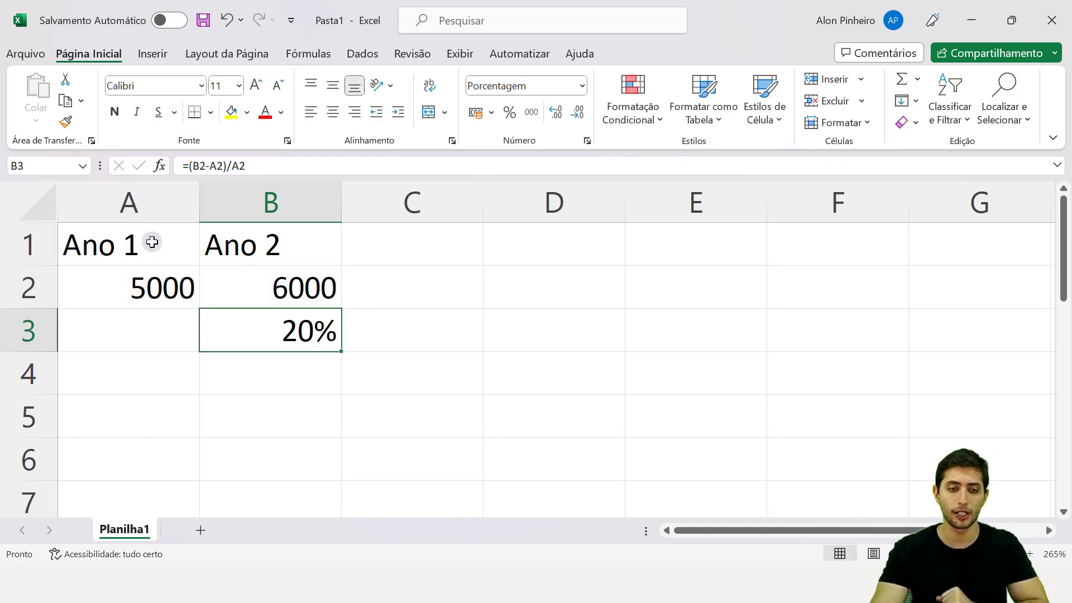
key("F2")
left_click_drag(241, 341, 376, 337)
left_click(318, 335)
double_click(348, 333)
key("Escape")
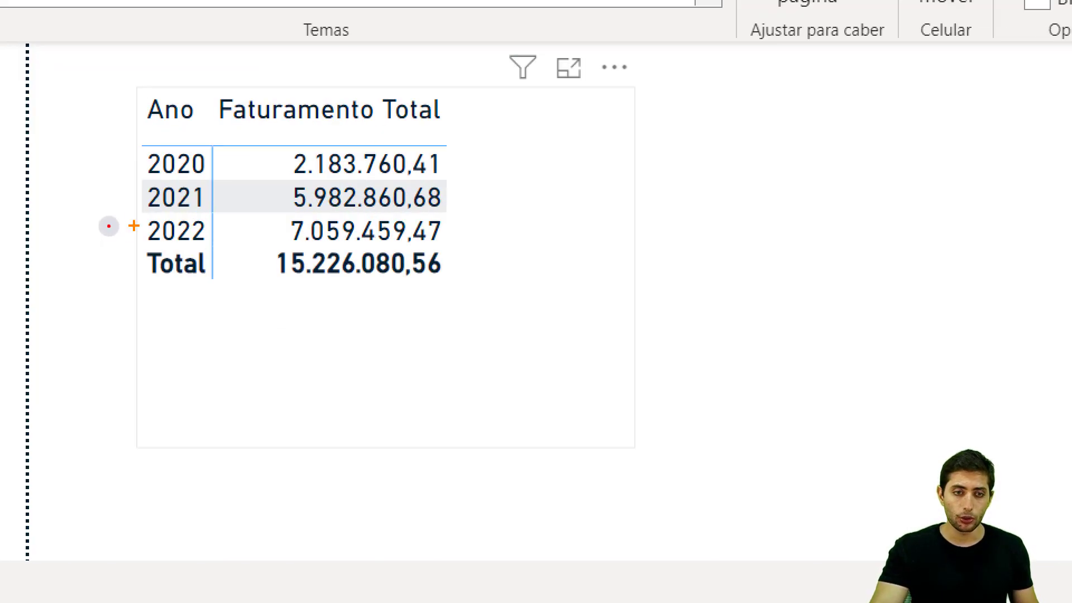
Step: Switch to Power BI and view the formula of the Faturamento Total measure in fVendas
mouse_move(134, 145)
left_mouse_down()
mouse_move(211, 175)
mouse_move(445, 184)
mouse_move(445, 220)
left_mouse_up()
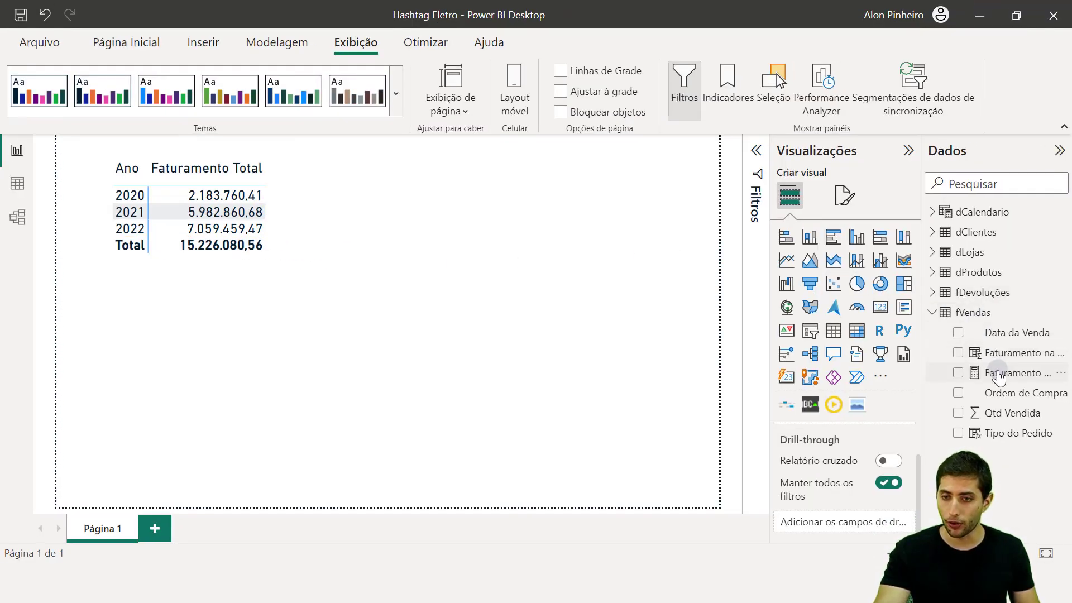
left_click(999, 373)
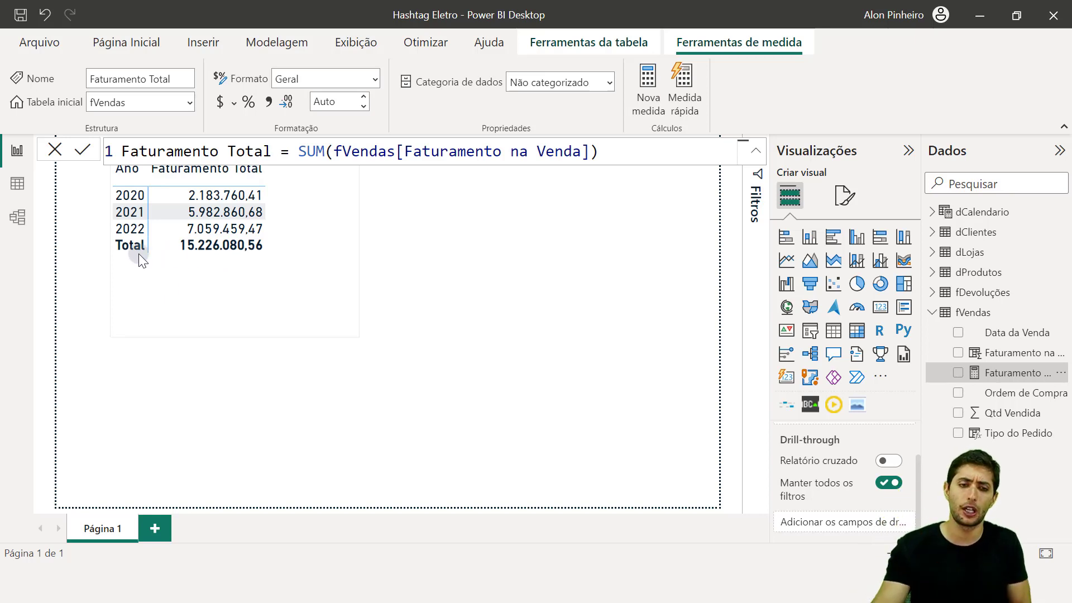
left_click(167, 404)
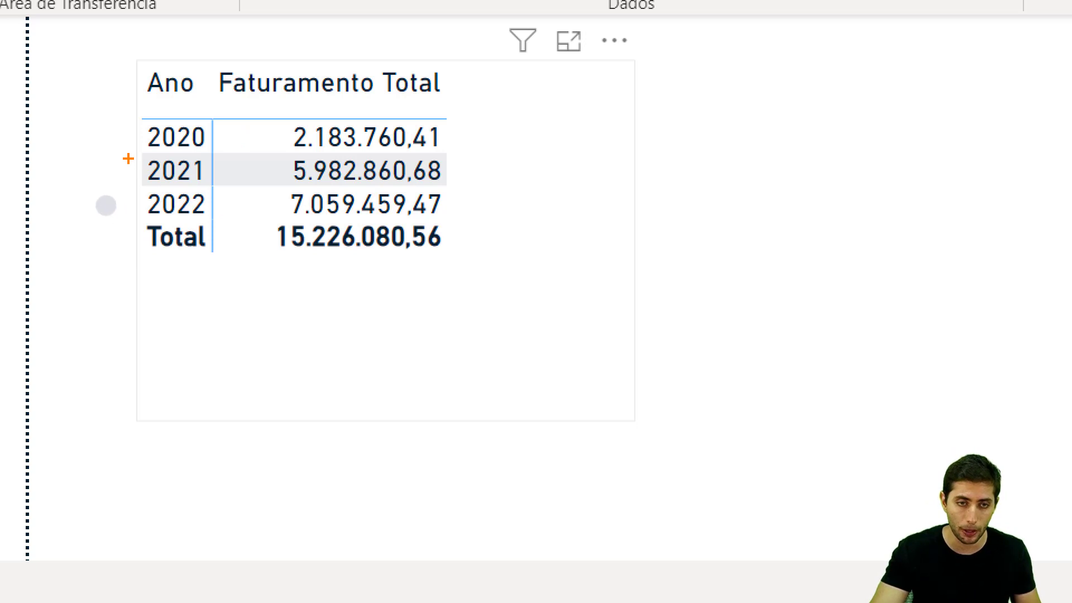
mouse_move(127, 152)
left_mouse_down()
mouse_move(681, 201)
mouse_move(723, 192)
left_mouse_up()
left_click_drag(570, 155, 443, 130)
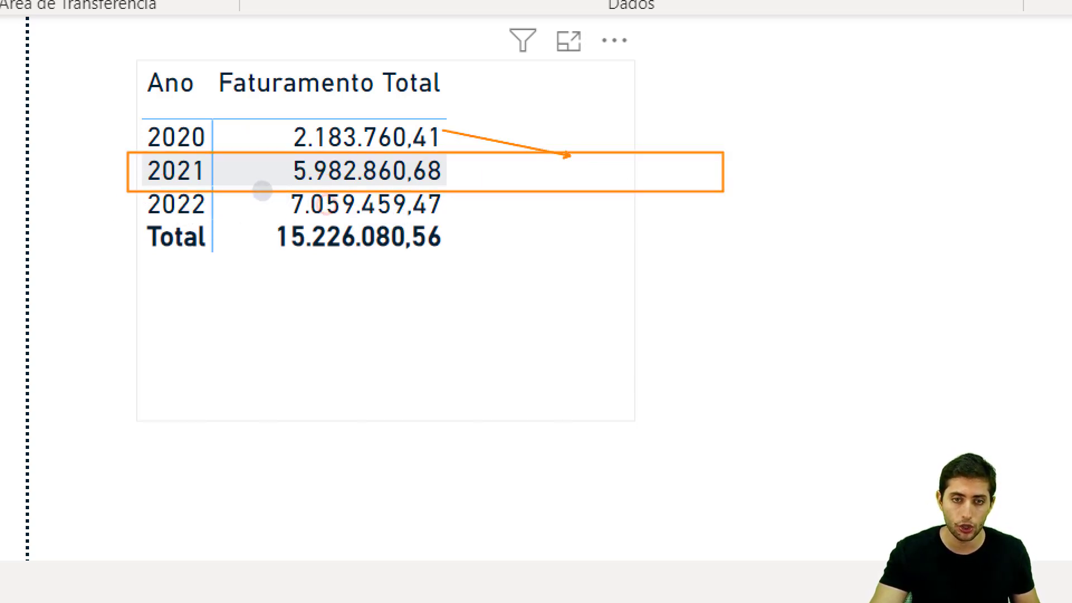
mouse_move(133, 184)
left_mouse_down()
mouse_move(397, 184)
mouse_move(742, 221)
left_mouse_up()
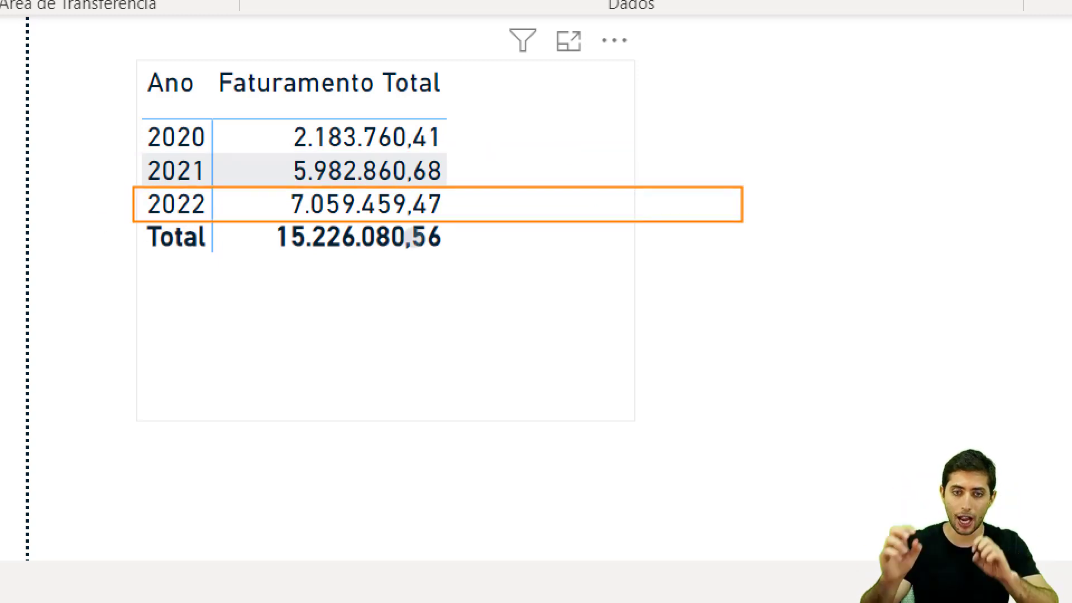
left_click_drag(567, 202, 402, 136)
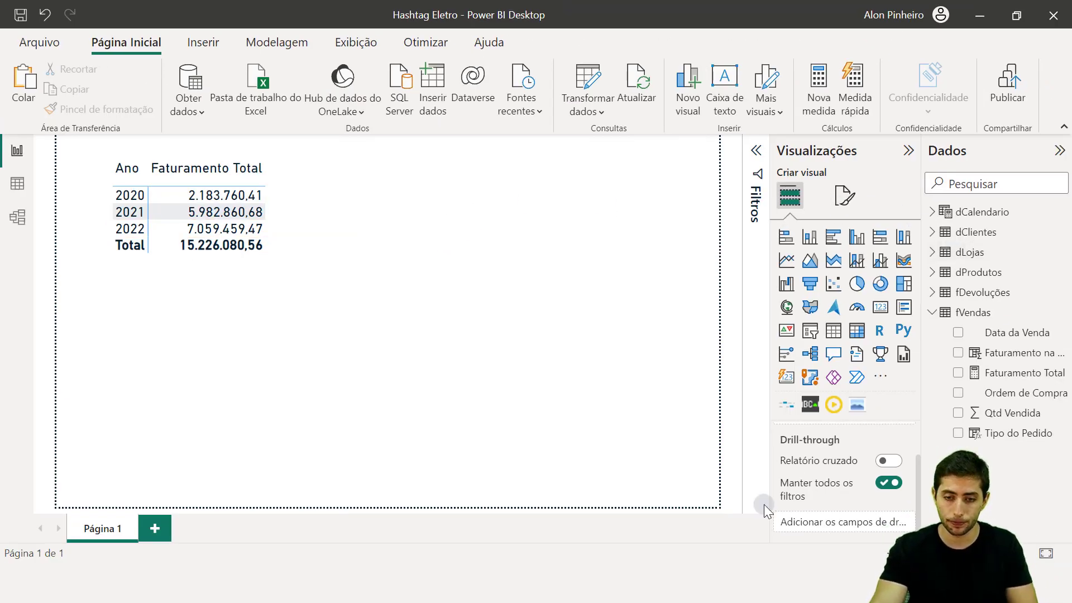
Step: Open WordPad with a blank document
key("super")
type("wordpad")
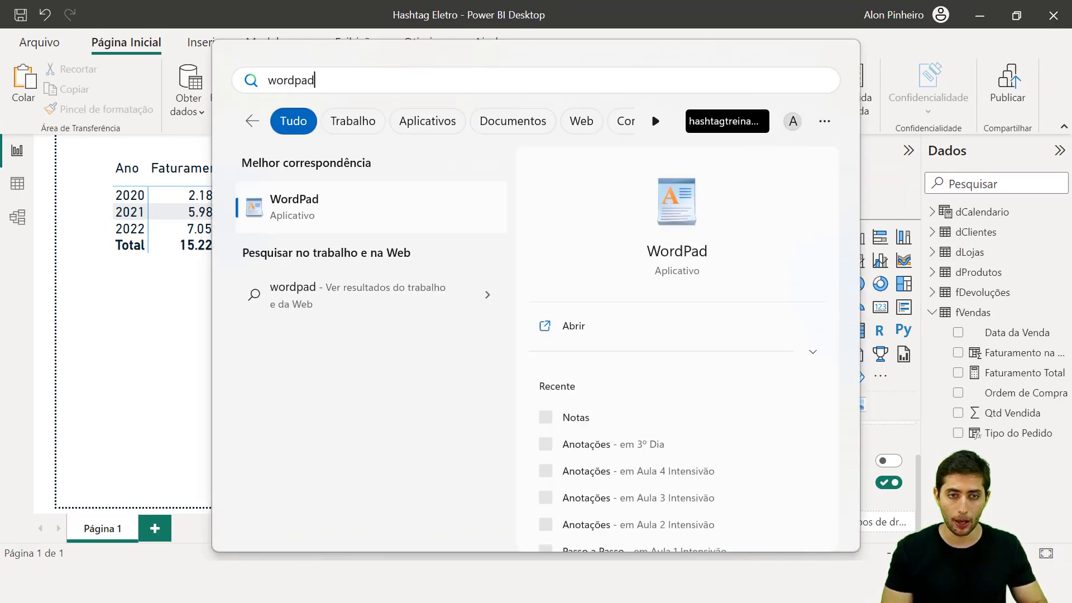
key("Return")
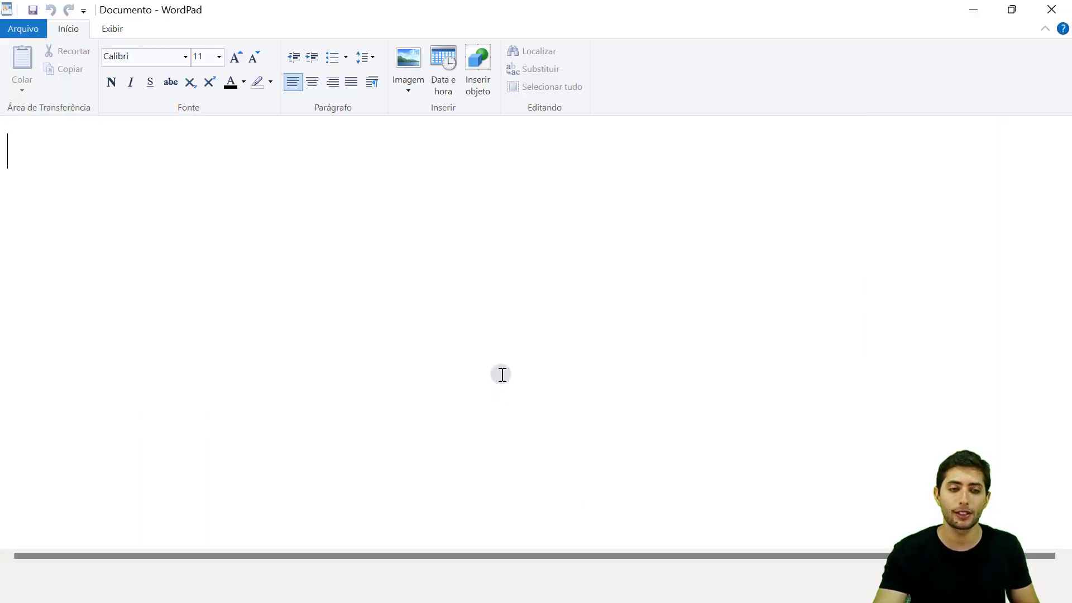
Step: Write the function names CALCULATE and DATEADD in capitals on separate lines
key("Caps_Lock")
type("CACL")
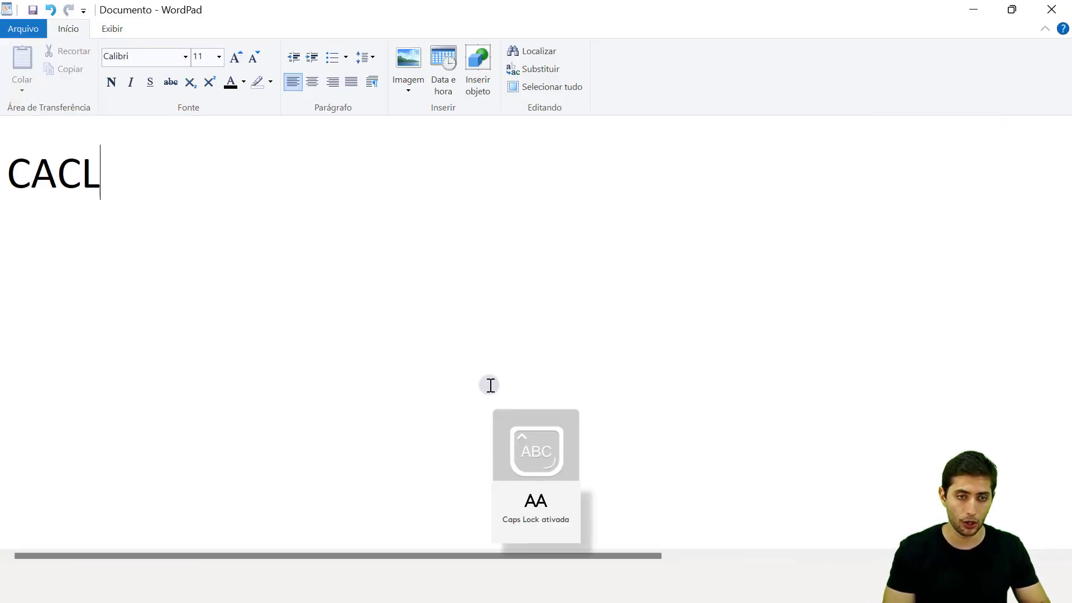
key("BackSpace")
key("BackSpace")
type("LCULATE")
key("Return")
type("DATEADD")
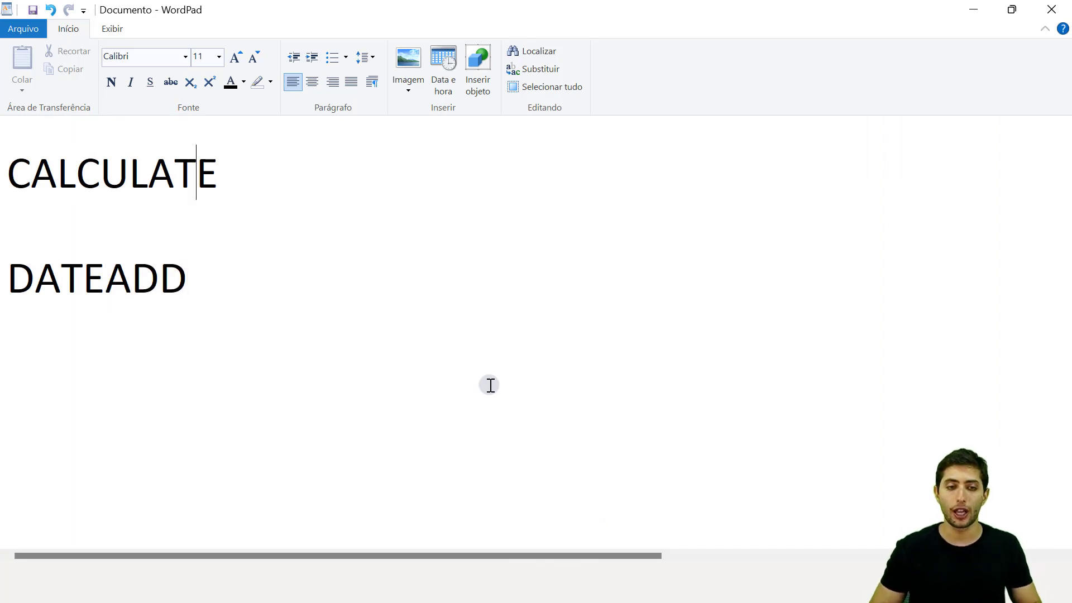
key("Home")
key("shift+Down")
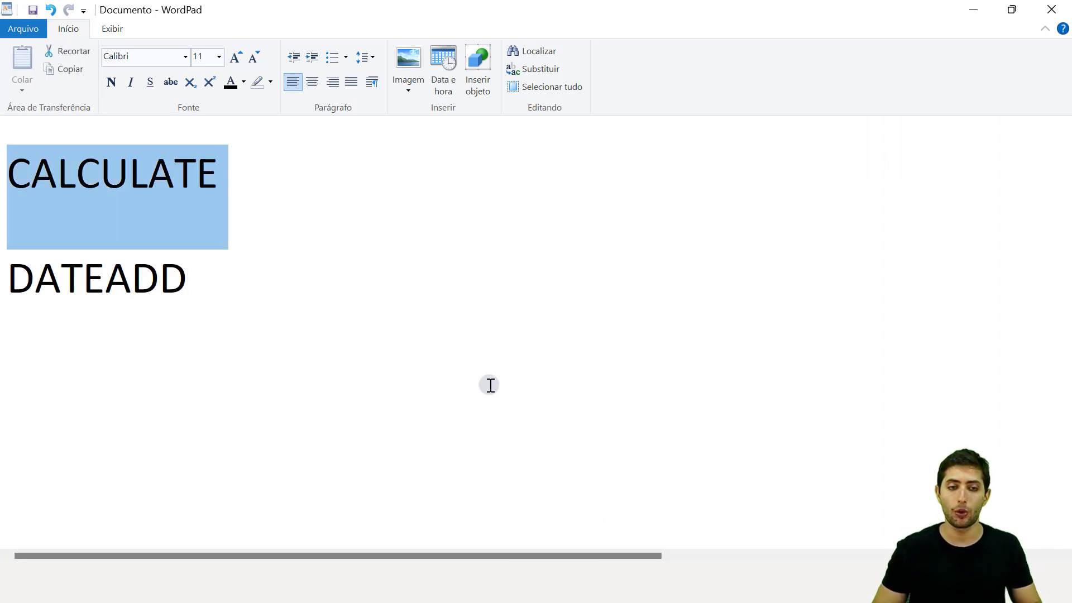
key("shift+Left")
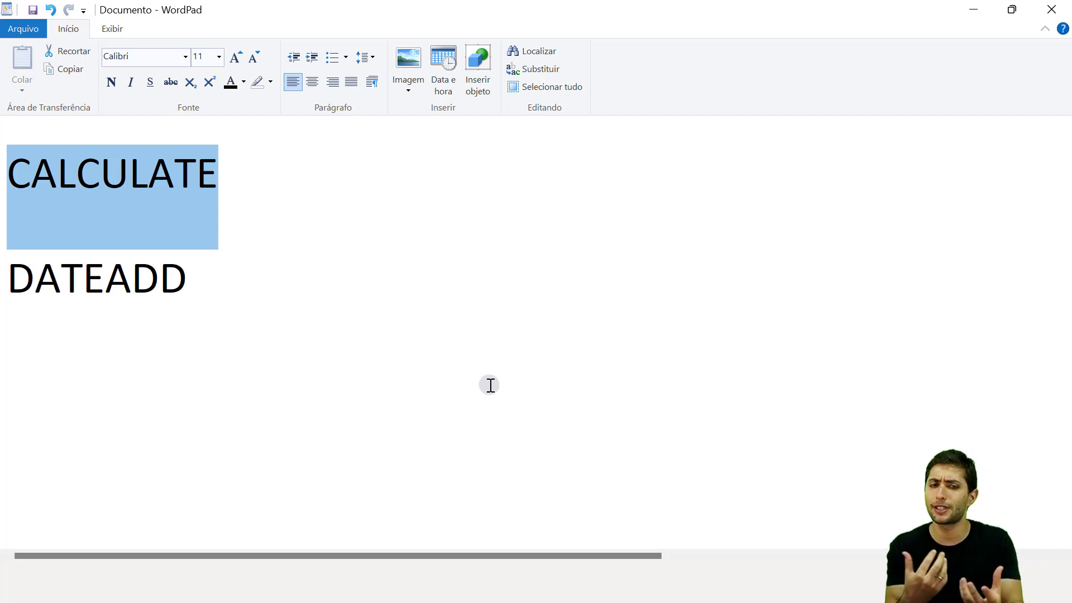
key("Down")
key("shift+Home")
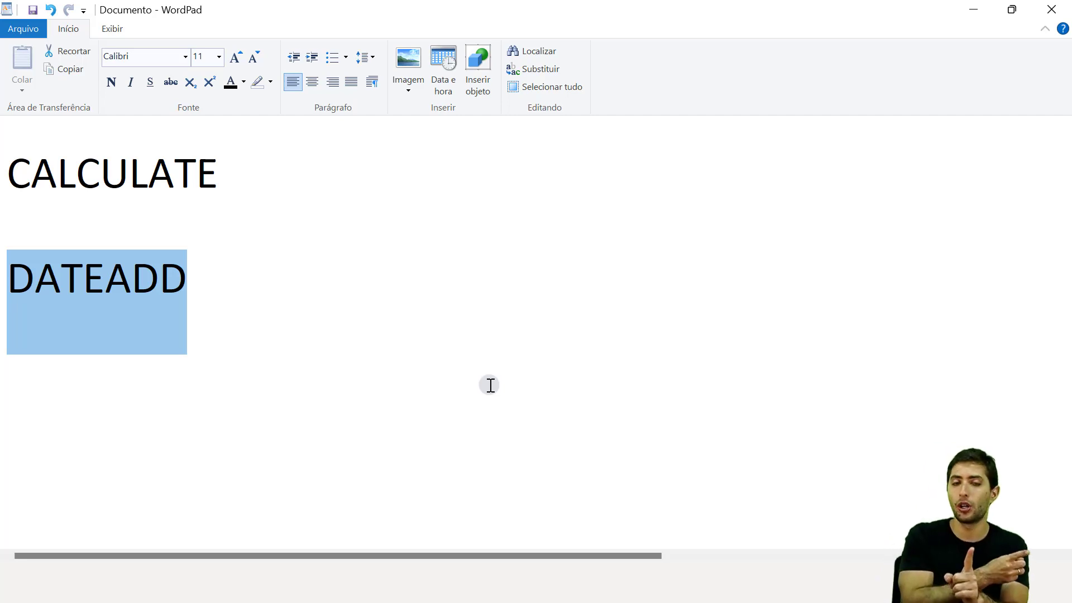
key("Home")
key("shift+Right")
key("shift+Right")
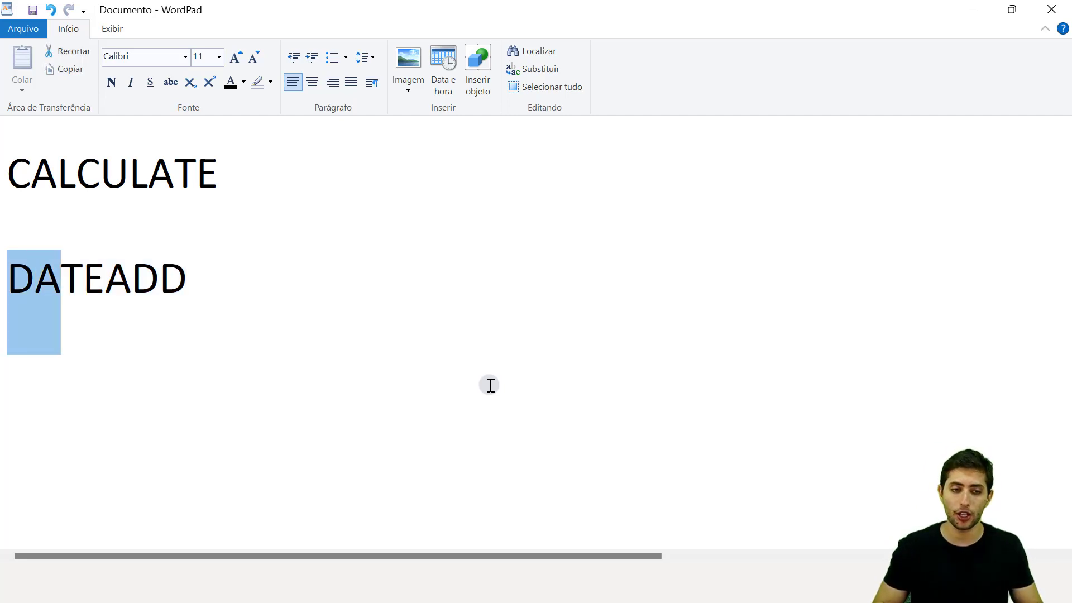
key("shift+Right")
Step: Add (PERMITE FAZER CONTA COM CONDIÇÃO) after CALCULATE and (PERMITE 'DESLOCAR' O PERÍODO ANALISADO) after DATEADD
key("End")
type("(")
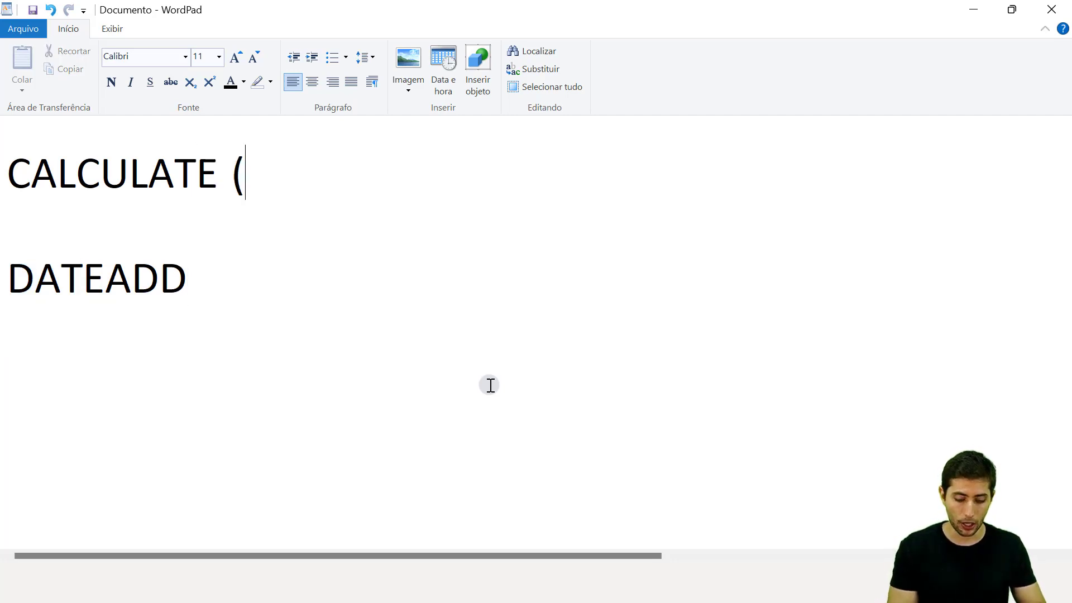
type("PERMITE FAZER")
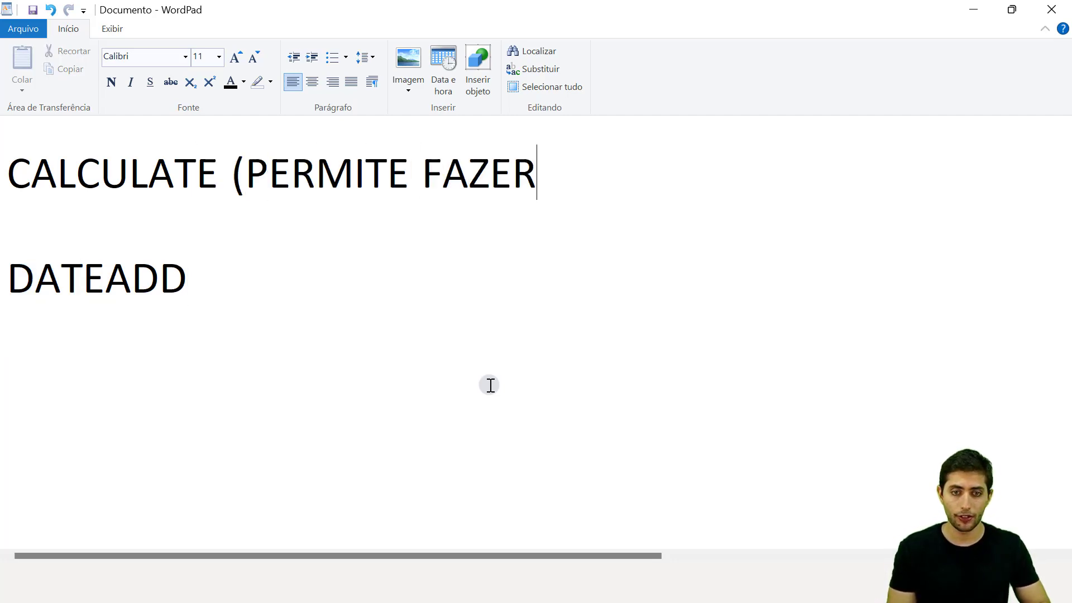
type(" CONTA COM CONDIÇÃO)  ")
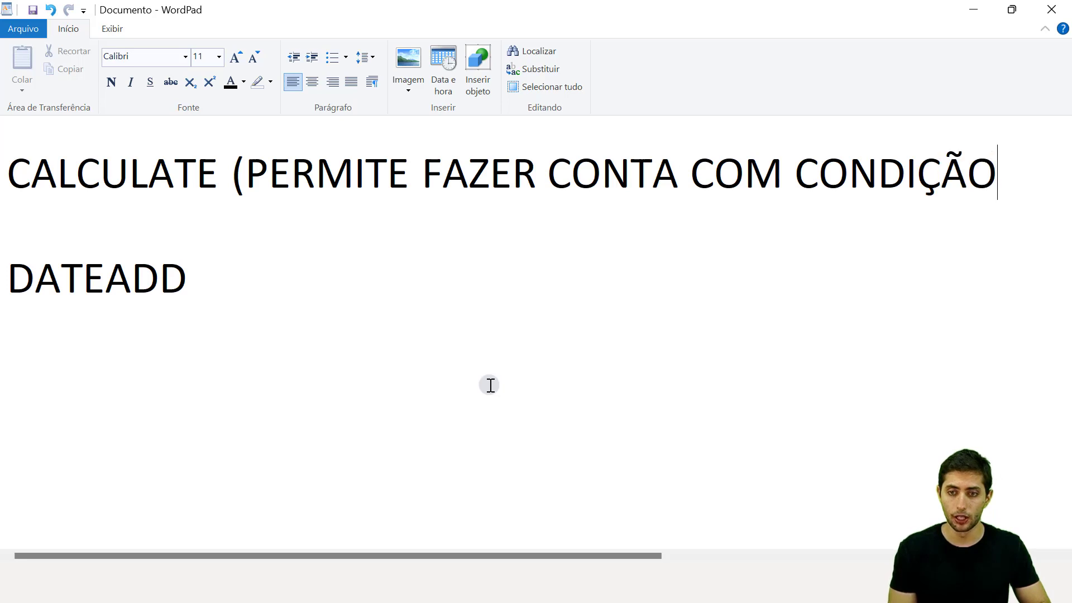
type("DATEADD (PERMITE ")
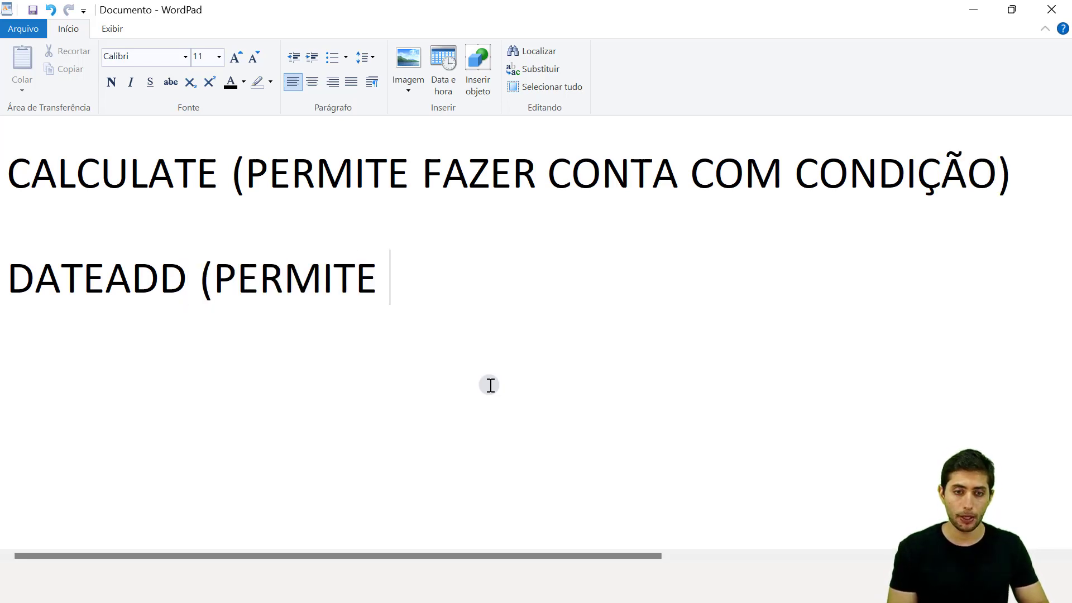
type("'DESLOCAR' O ")
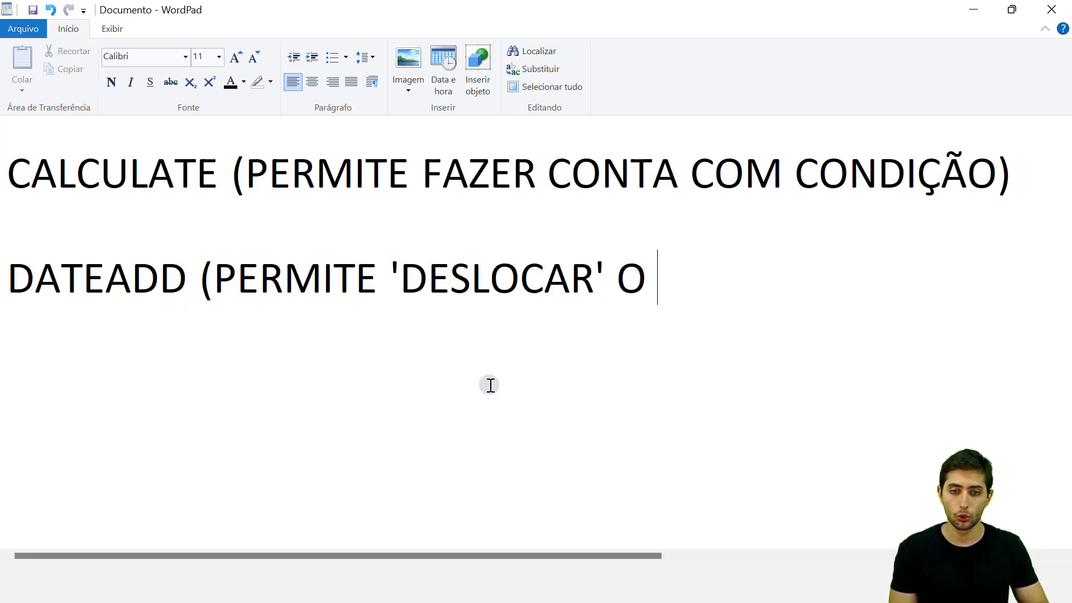
type("PERÍODO ANALISADO)")
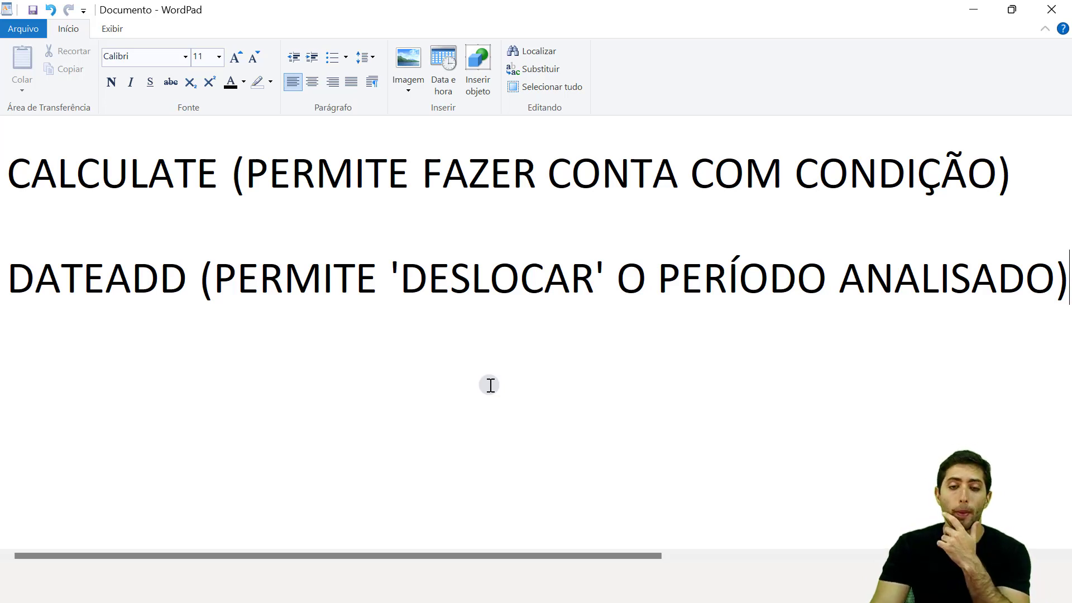
Step: Return to Power BI and create a new measure in the fVendas table
left_click(974, 10)
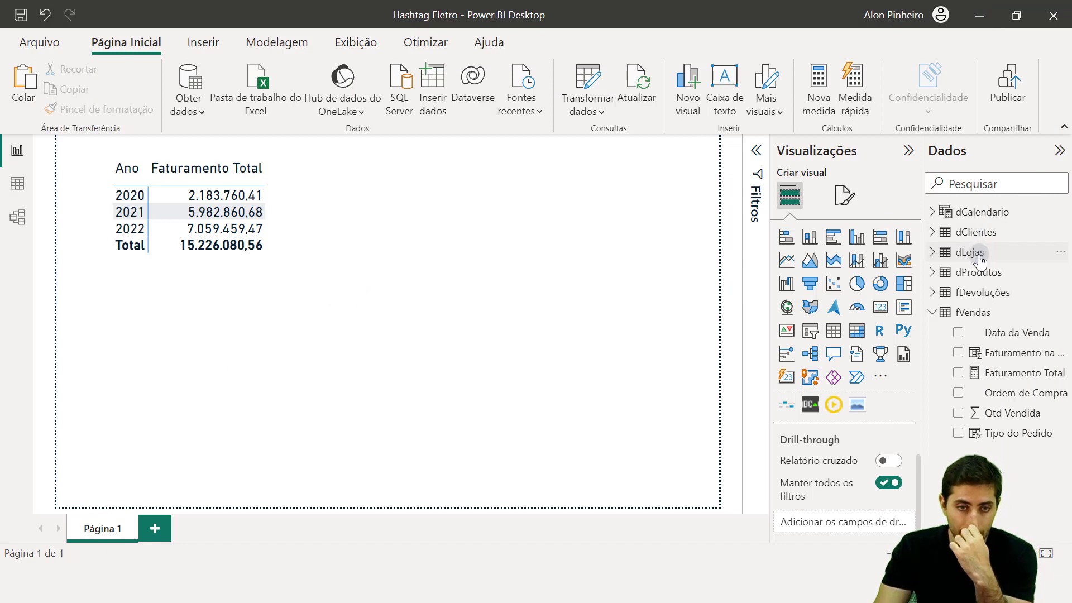
right_click(980, 333)
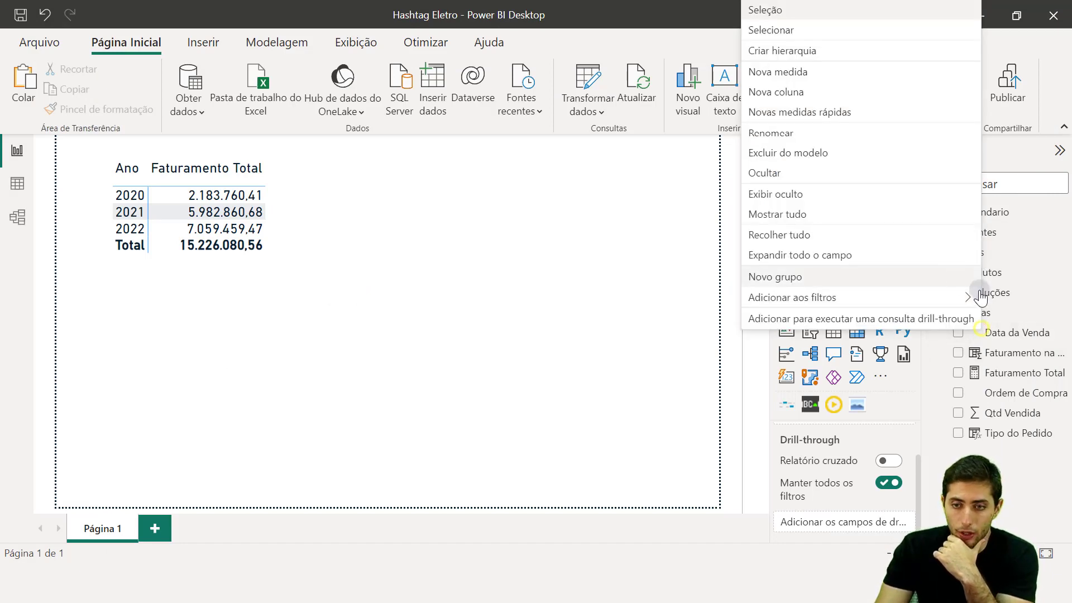
left_click(827, 72)
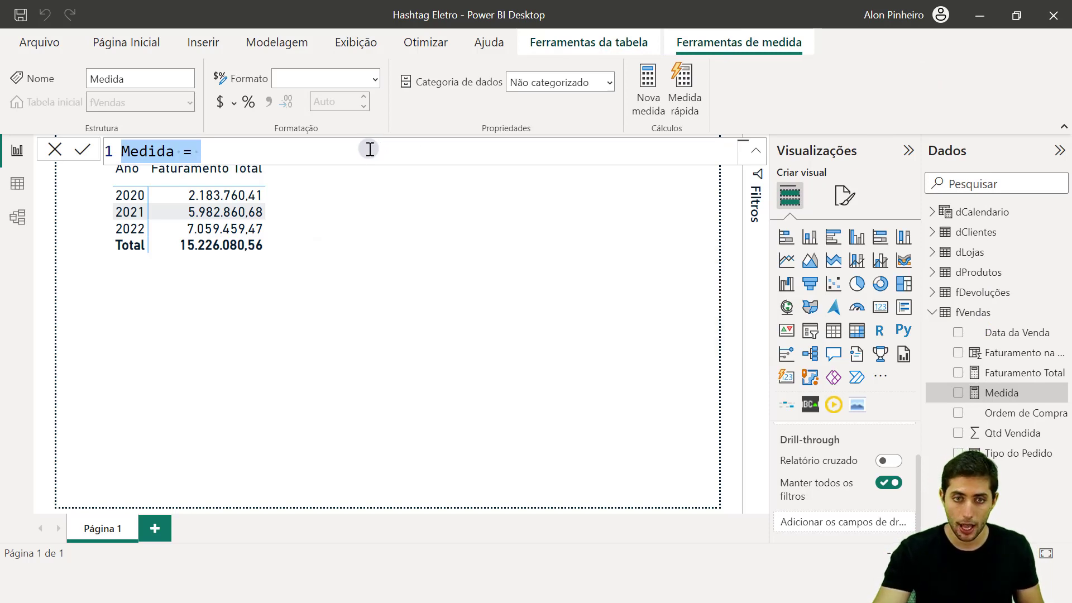
Step: Name the new measure Faturamento Ano Anterior in its formula
key("Home")
key("ctrl+shift+Right")
type("fAT")
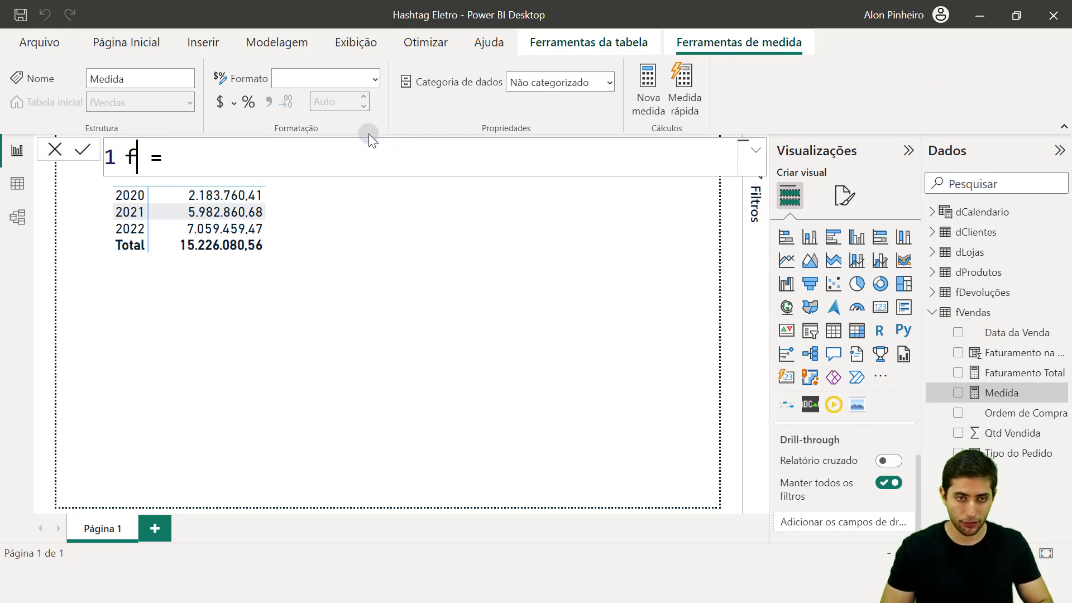
key("Caps_Lock")
key("BackSpace")
key("BackSpace")
key("BackSpace")
type("Faturamento Ano ")
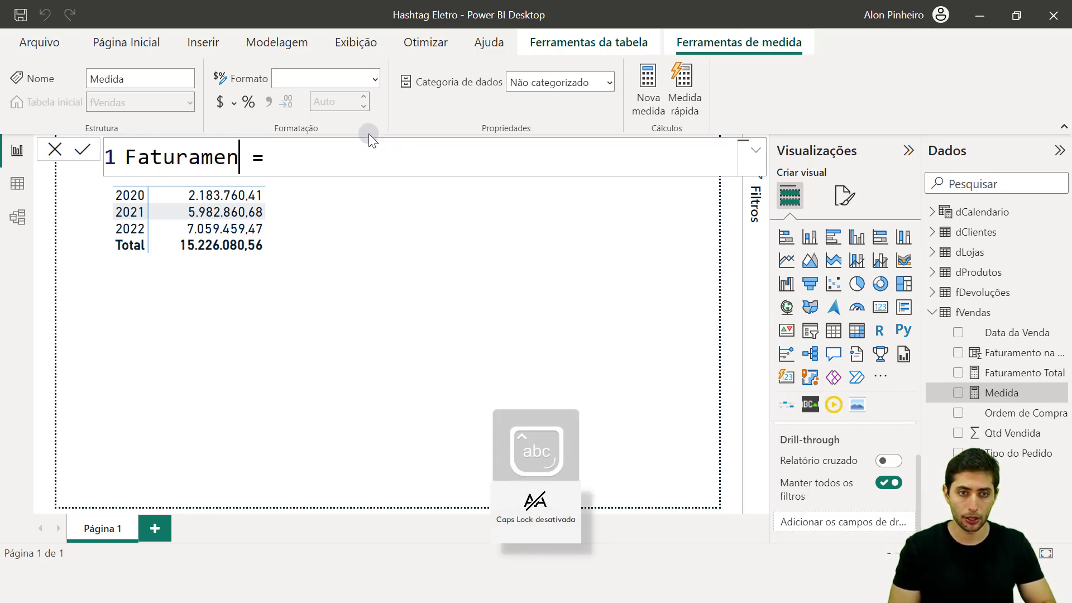
type("Anterior")
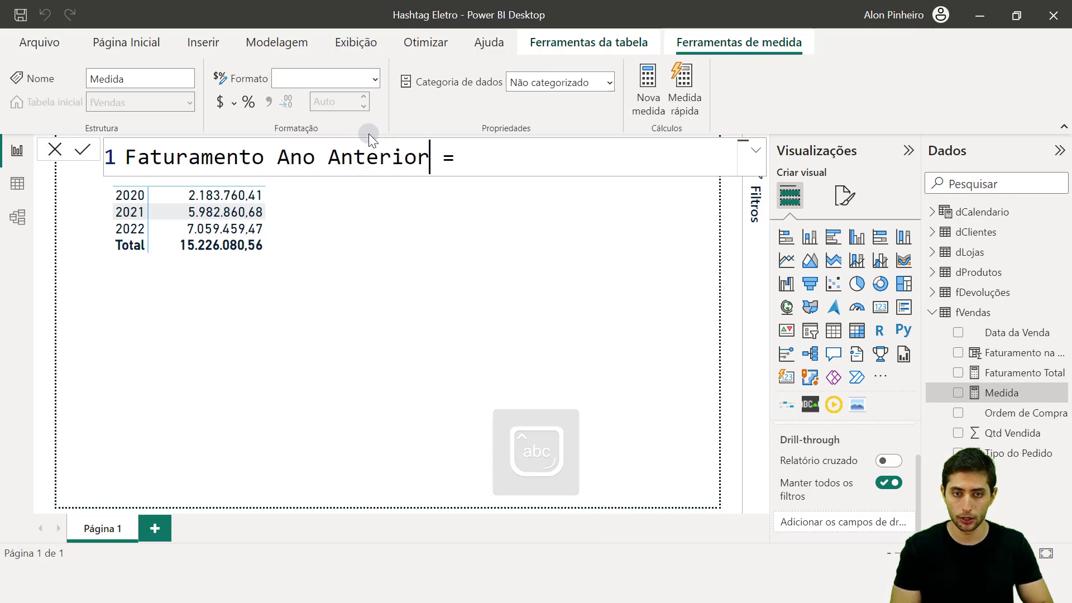
Step: Start a CALCULATE function on a new line of the measure, with its arguments on the following line
key("End")
key("shift+Return")
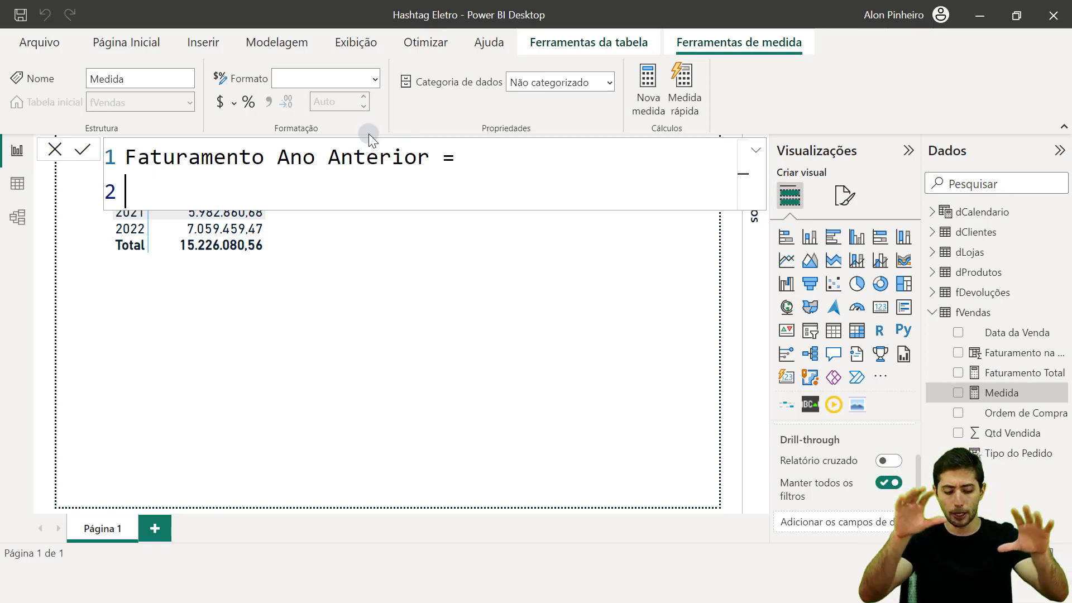
type("calcul")
key("Tab")
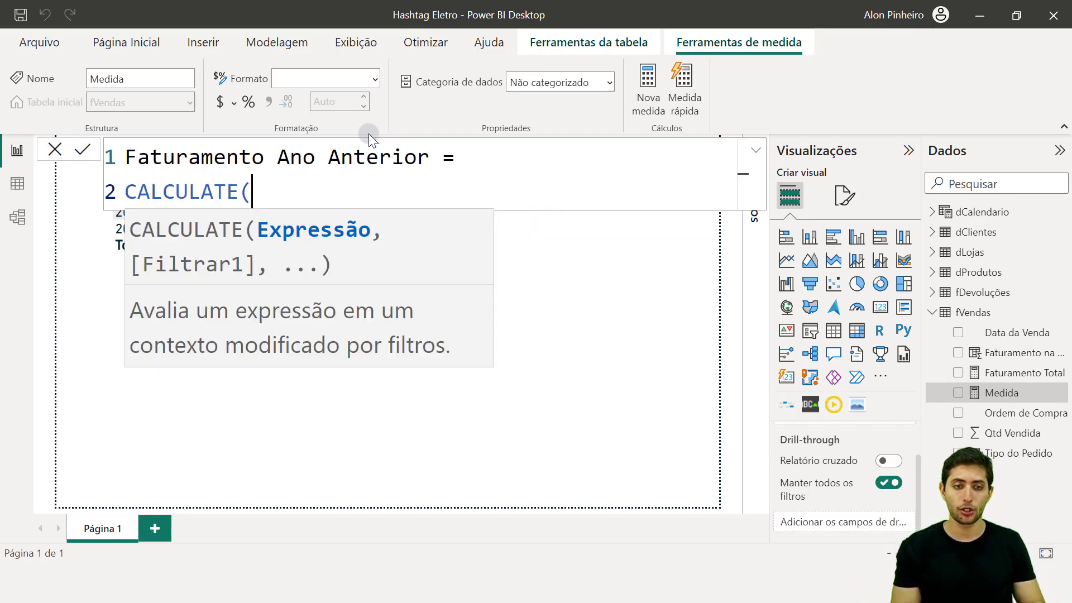
key("shift+Return")
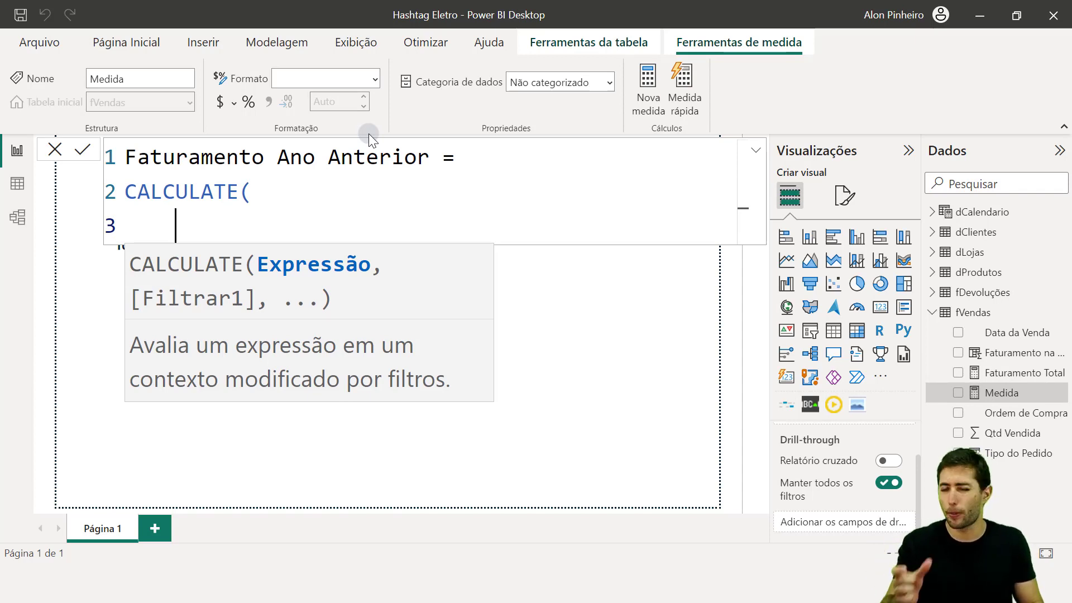
Step: Enter SUM(fVendas[Faturamento na Venda]) as the expression of CALCULATE
type("sum")
key("Tab")
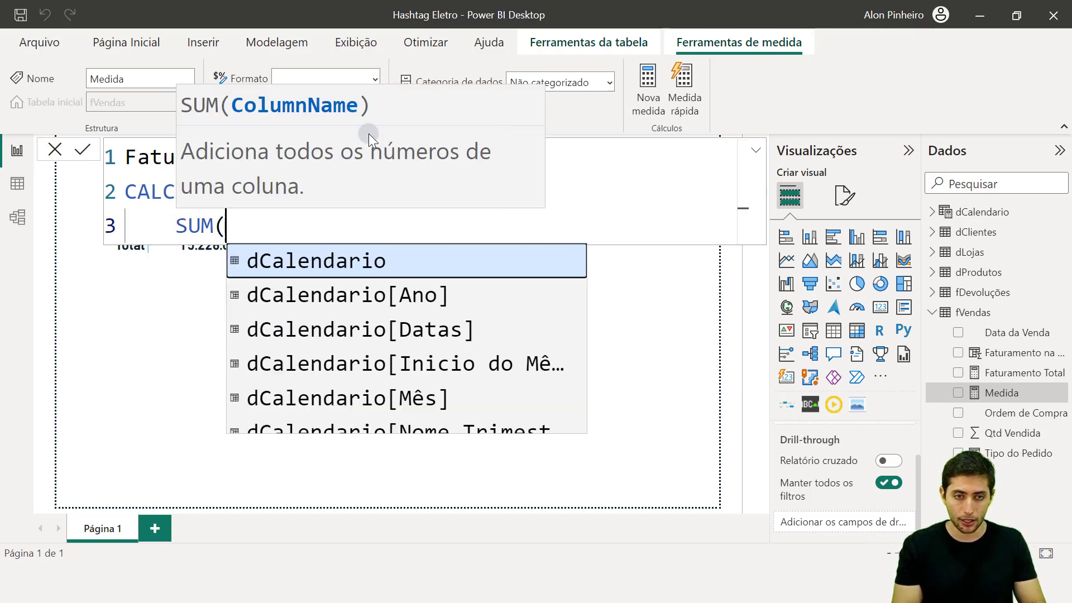
type("faturam")
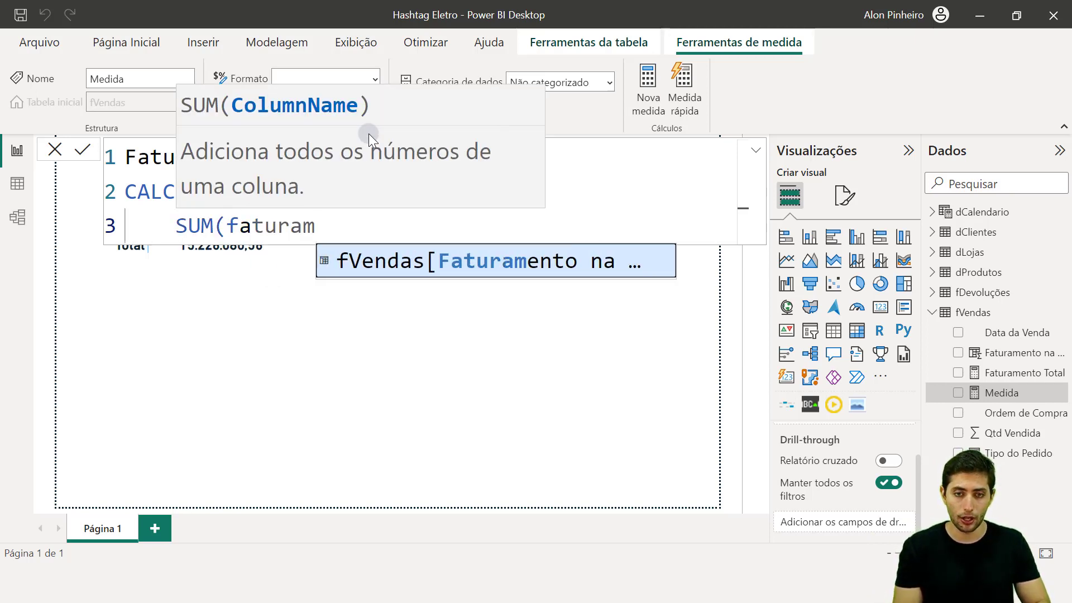
key("Tab")
type(")")
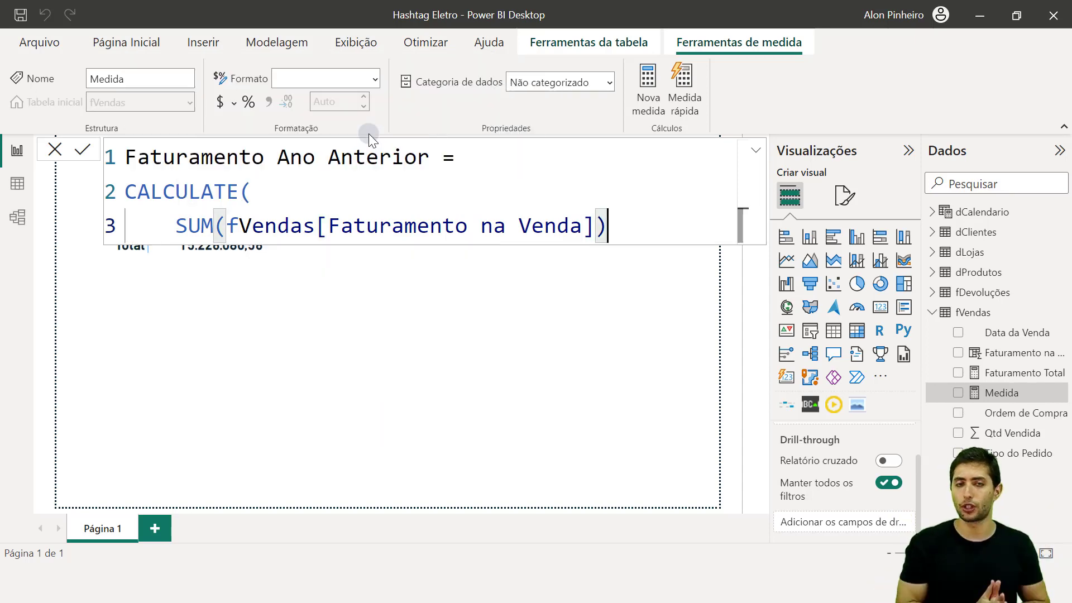
Step: Replace the SUM expression inside CALCULATE with the existing measure [Faturamento Total]
key("Home")
key("shift+End")
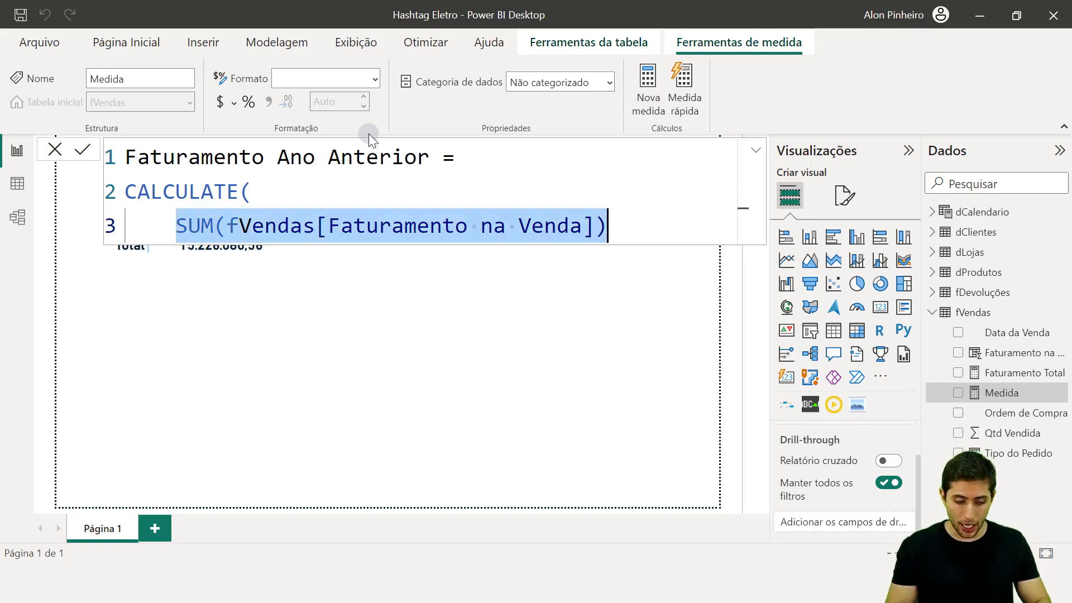
type("faturam")
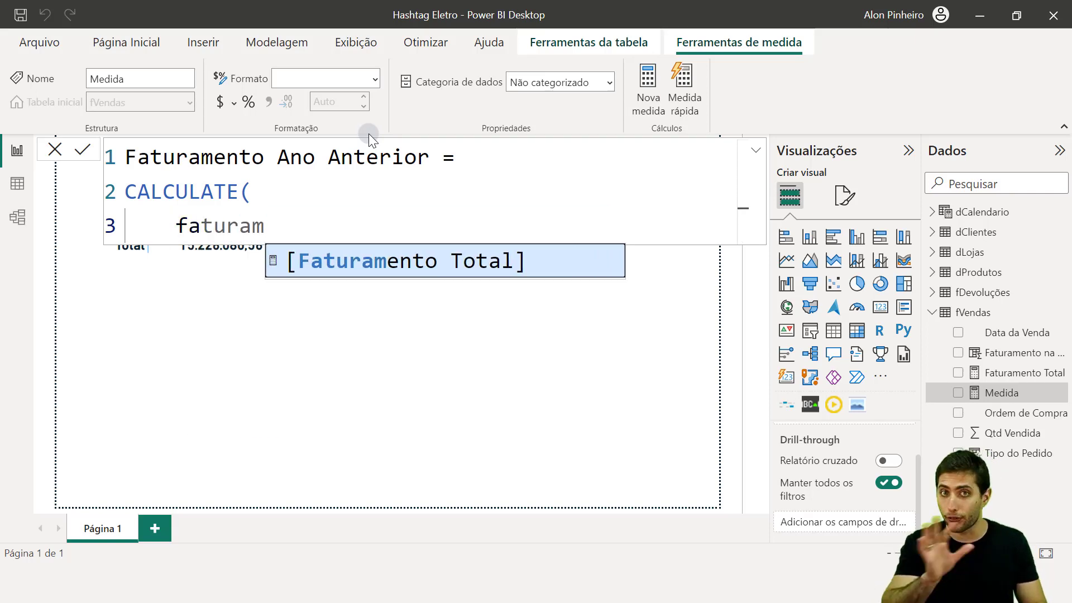
key("Tab")
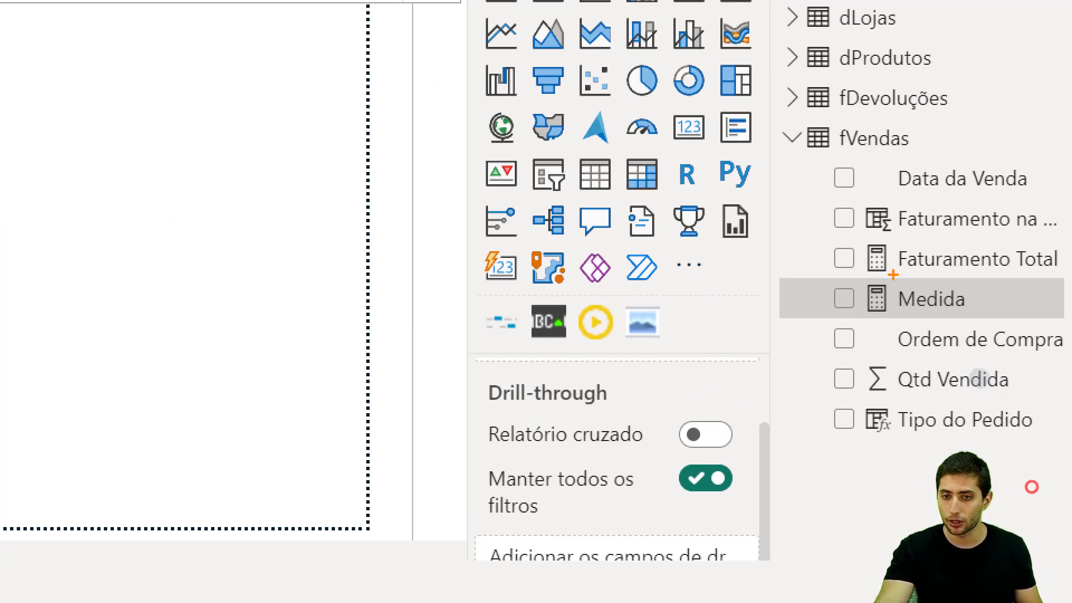
left_click_drag(938, 361, 1015, 371)
left_click_drag(959, 254, 1055, 273)
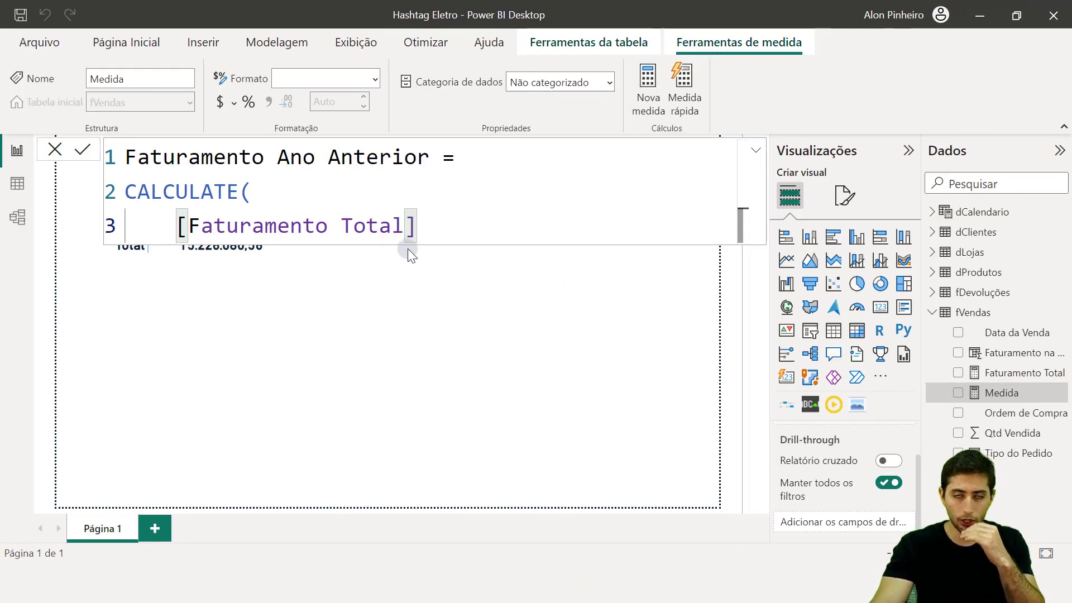
Step: Add a DATEADD function on a new line as the filter argument of CALCULATE
left_click(428, 222)
type(",")
key("shift+Return")
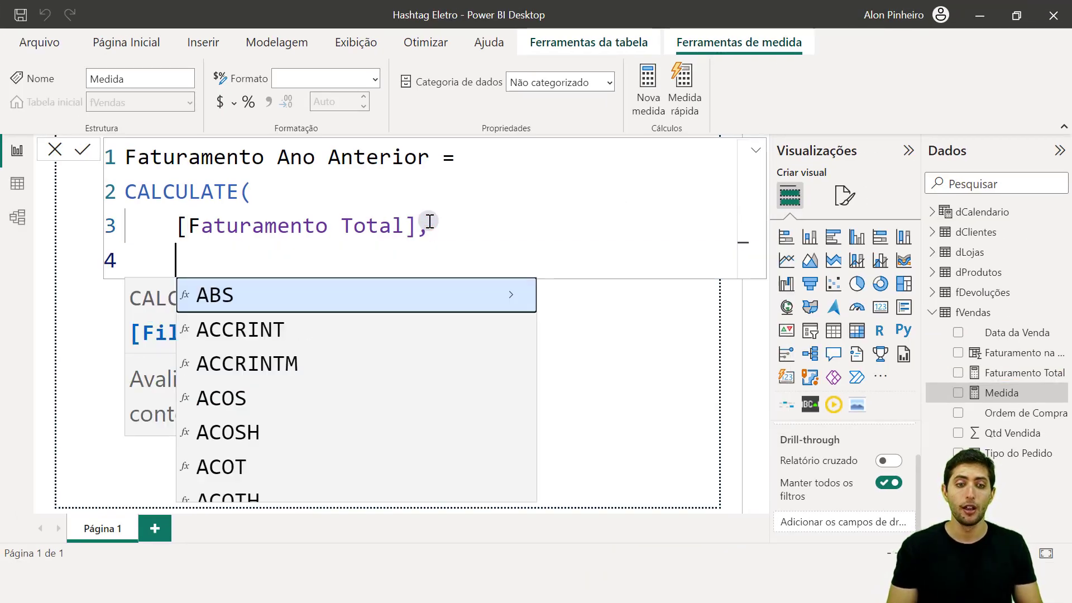
key("Escape")
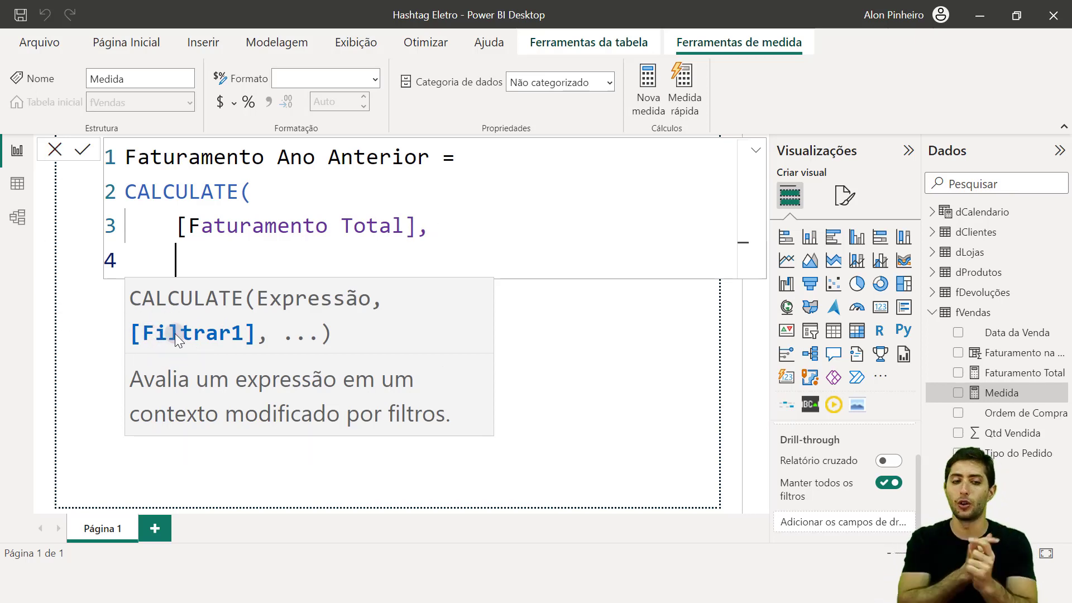
type("dateadd")
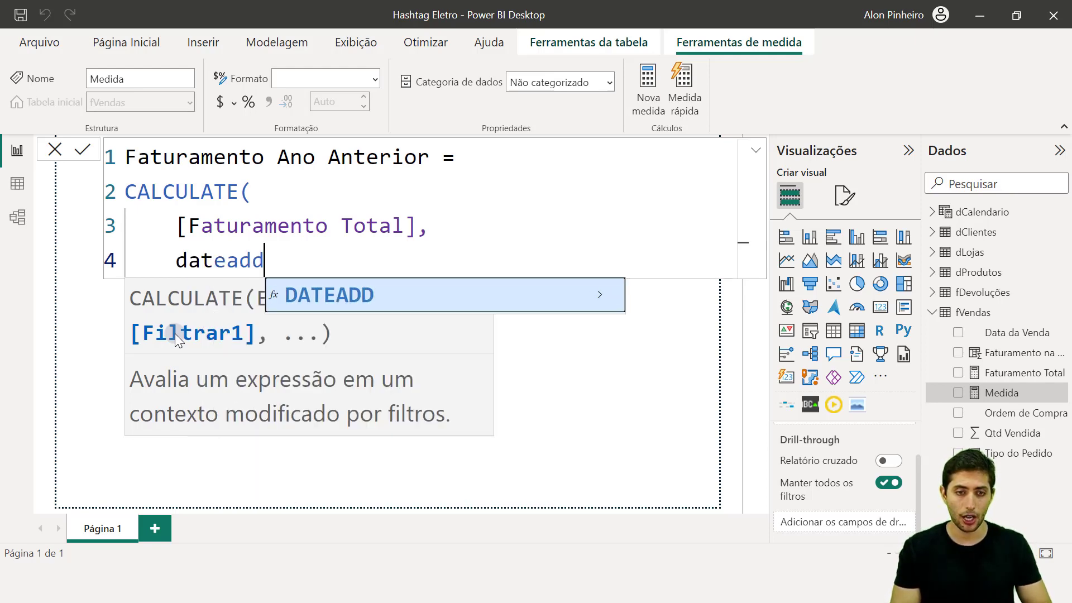
key("Tab")
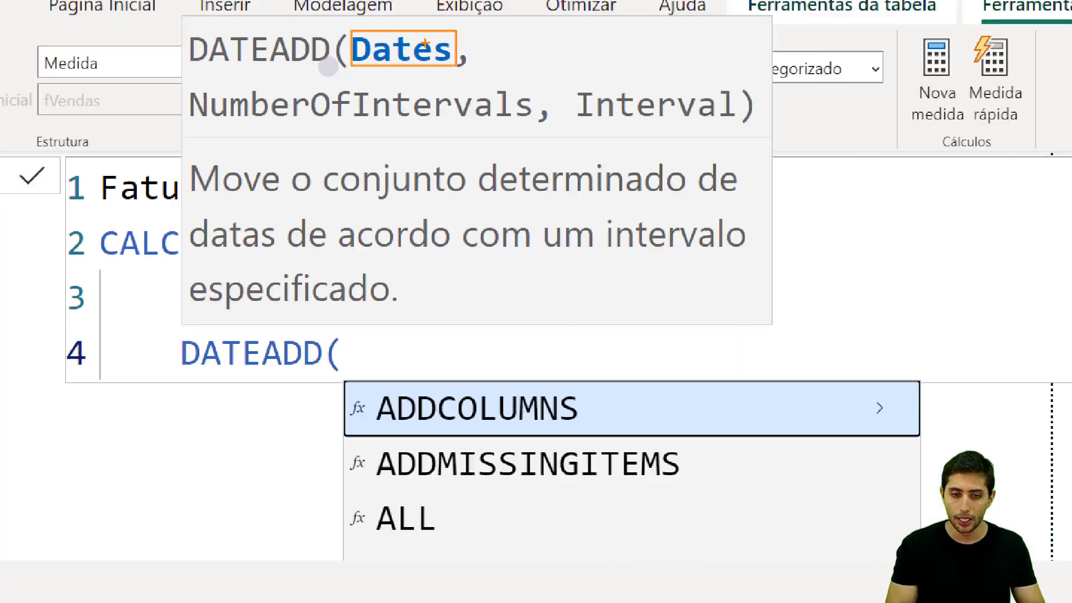
Step: Set the dates argument of DATEADD to the dCalendario[Datas] column
key("Escape")
type("ca")
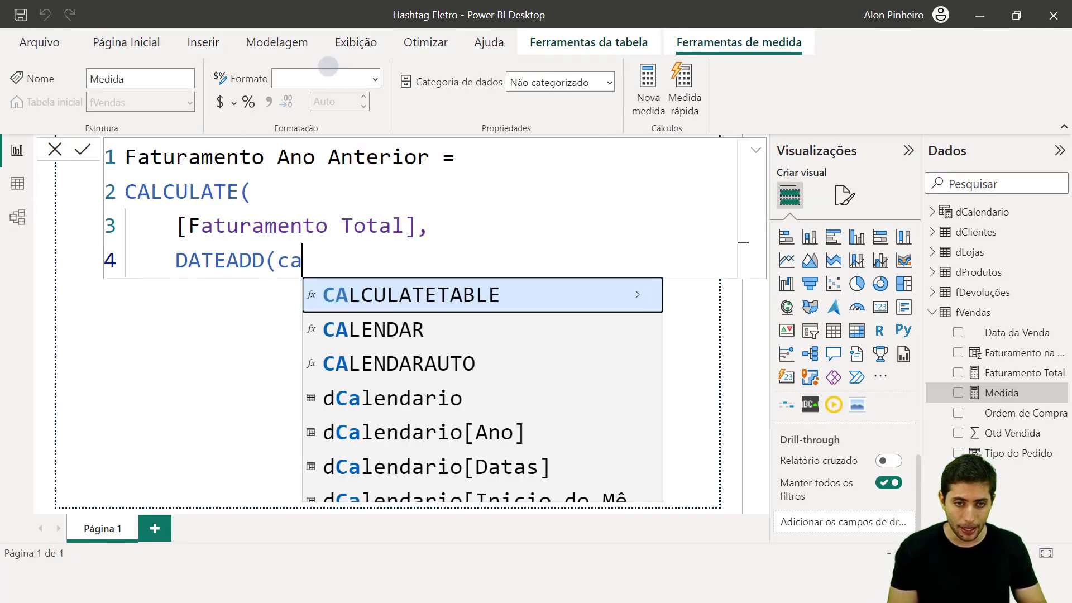
type("lendario")
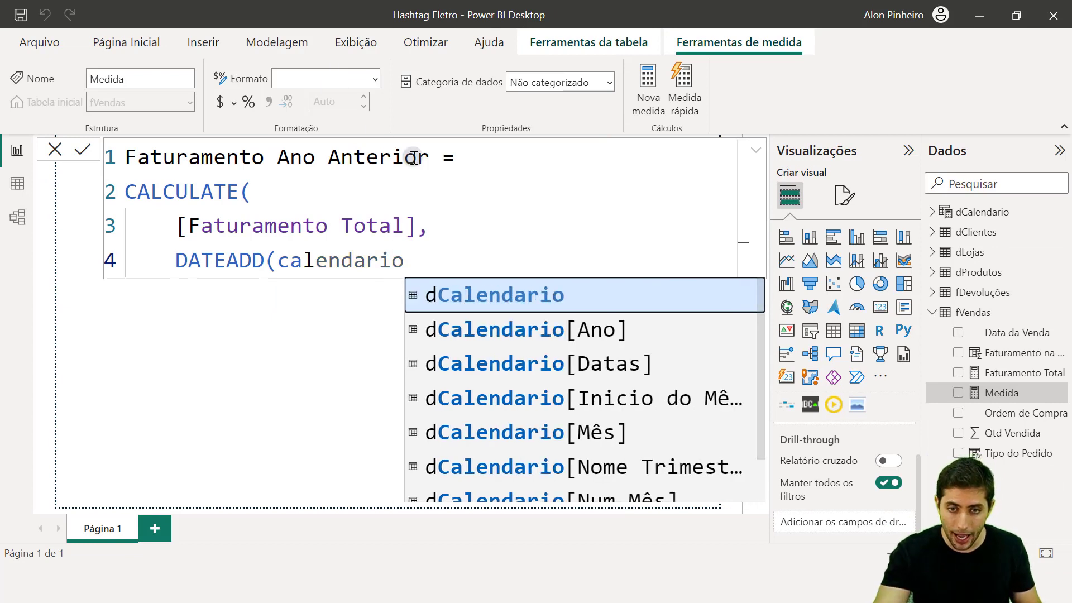
left_click(588, 346)
key("BackSpace")
key("BackSpace")
key("BackSpace")
key("BackSpace")
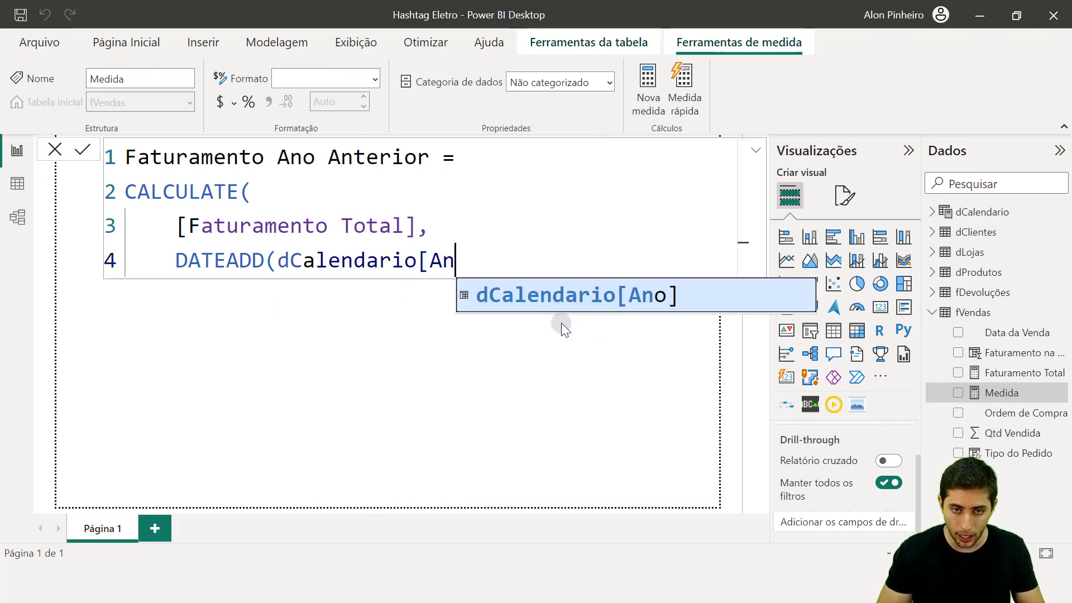
type("datas")
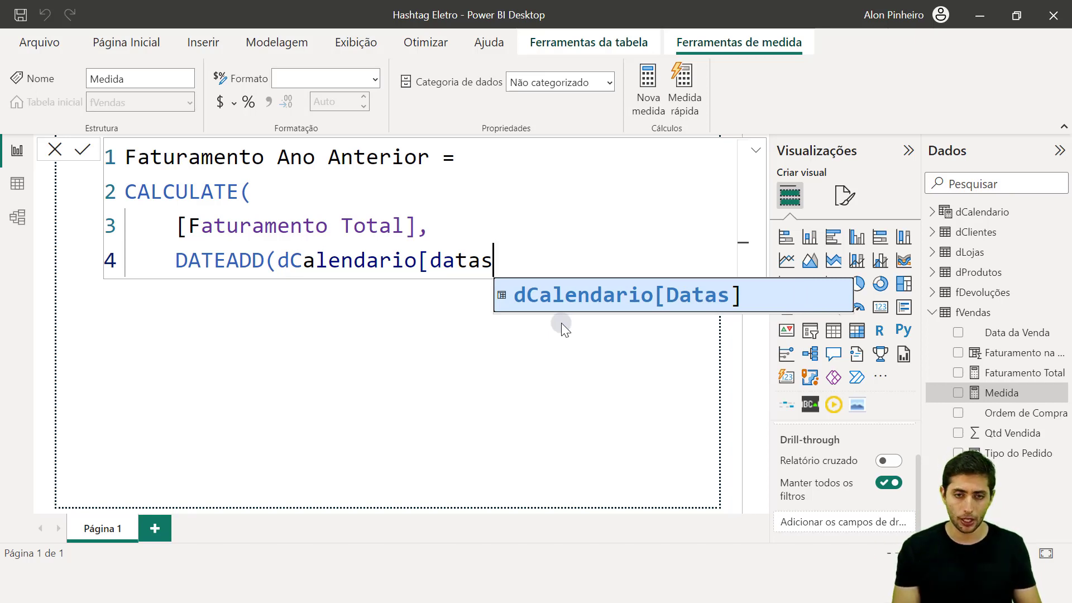
key("Tab")
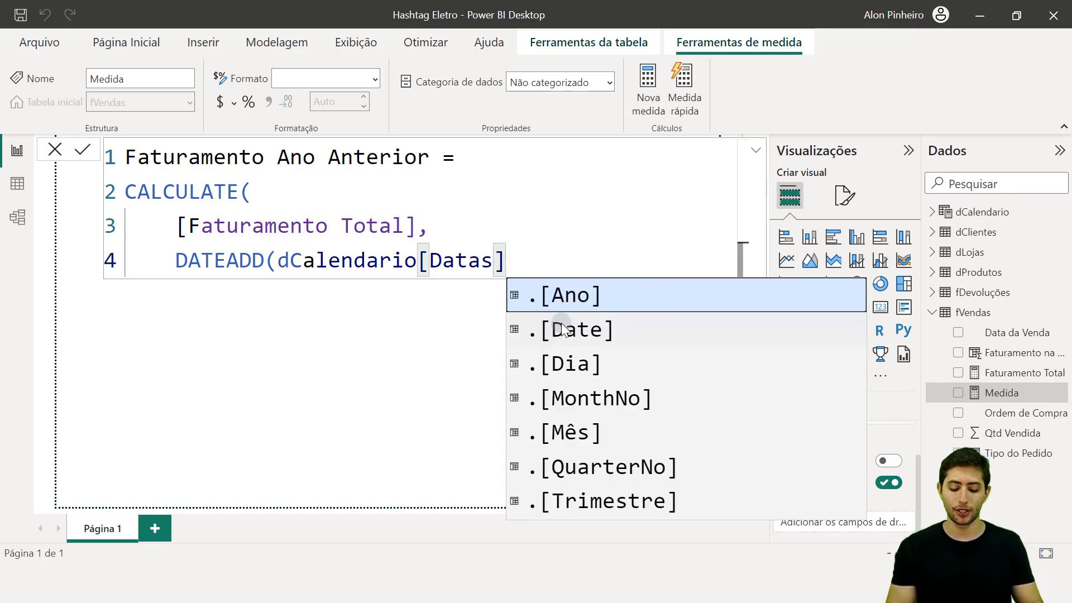
Step: Enter -1 on its own line as the number of intervals in DATEADD
type(",")
key("shift+Return")
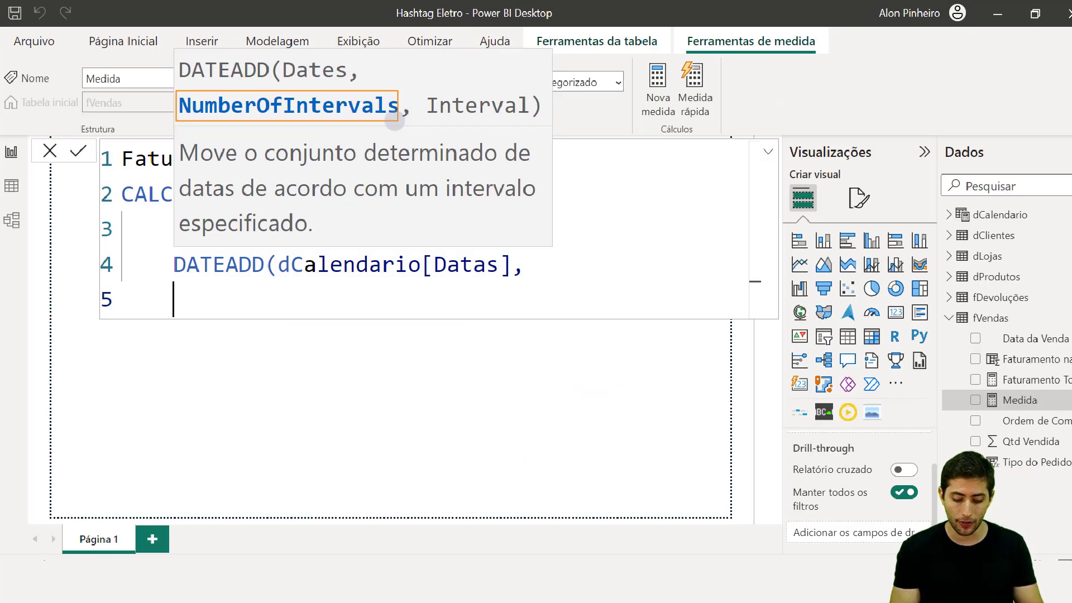
key("Escape")
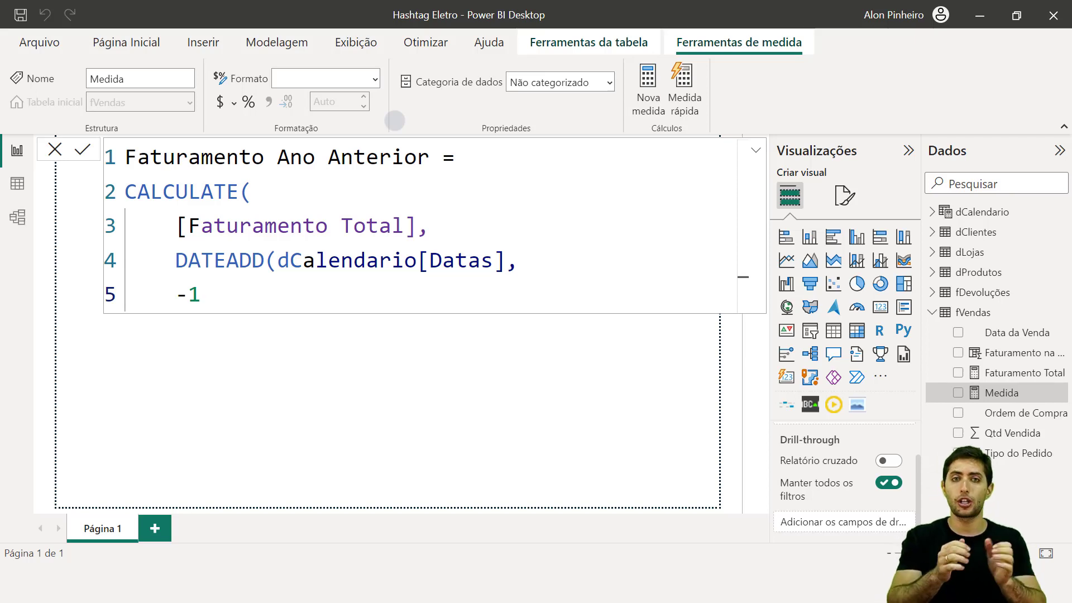
type(",")
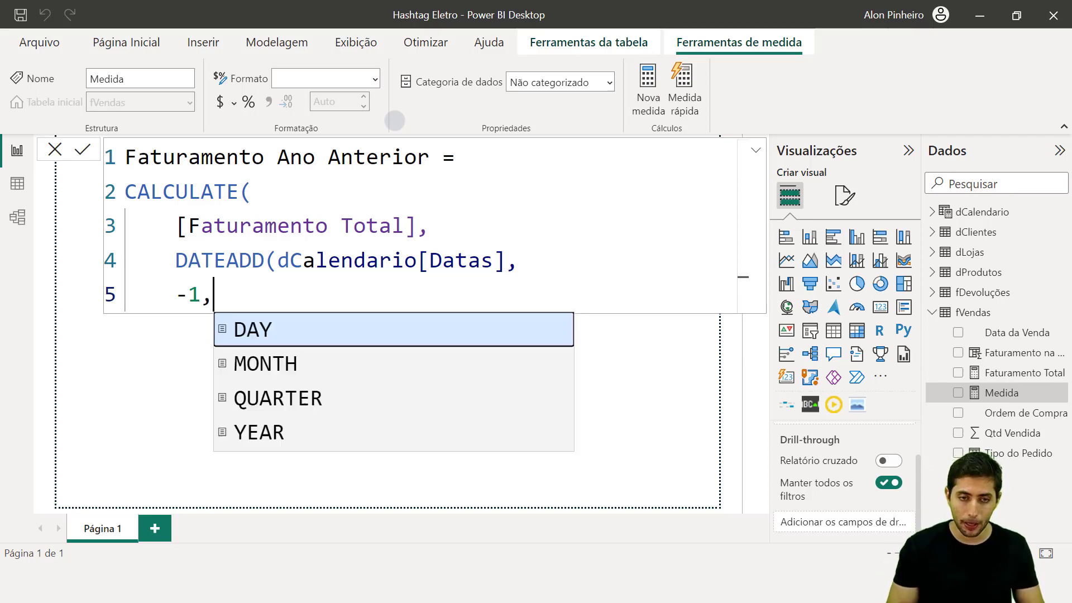
Step: Set the DATEADD interval to YEAR on a separate indented line
key("shift+Return")
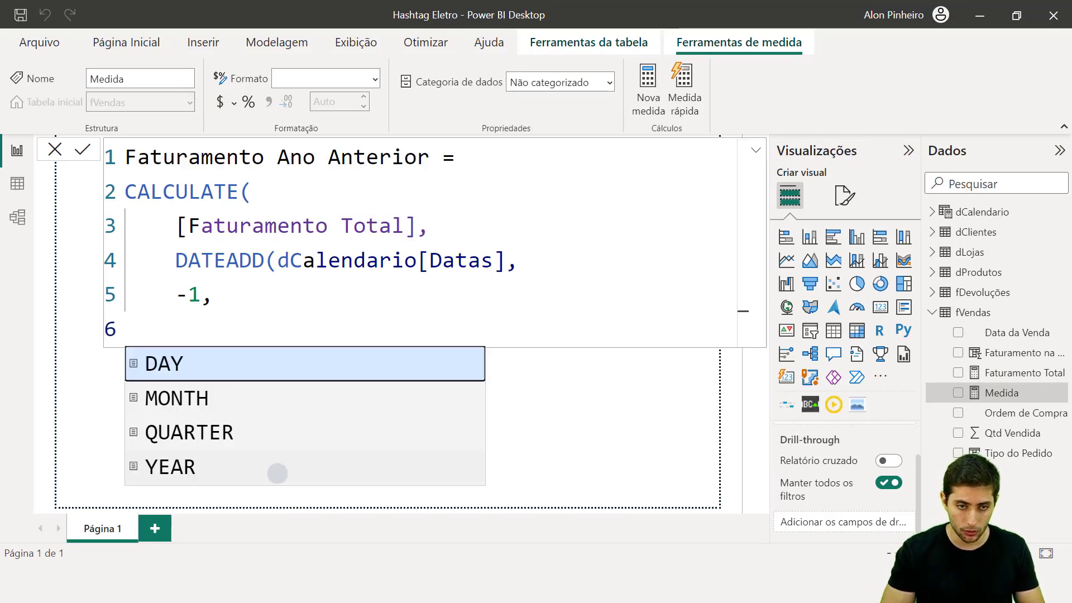
key("Tab")
key("BackSpace")
key("BackSpace")
key("BackSpace")
key("BackSpace")
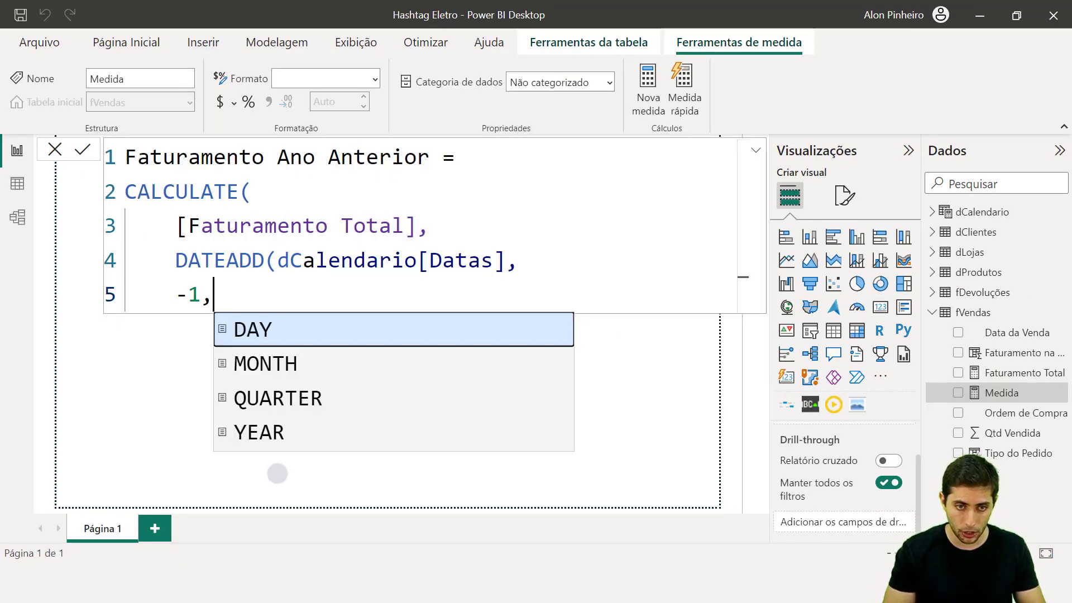
key("Return")
type("year")
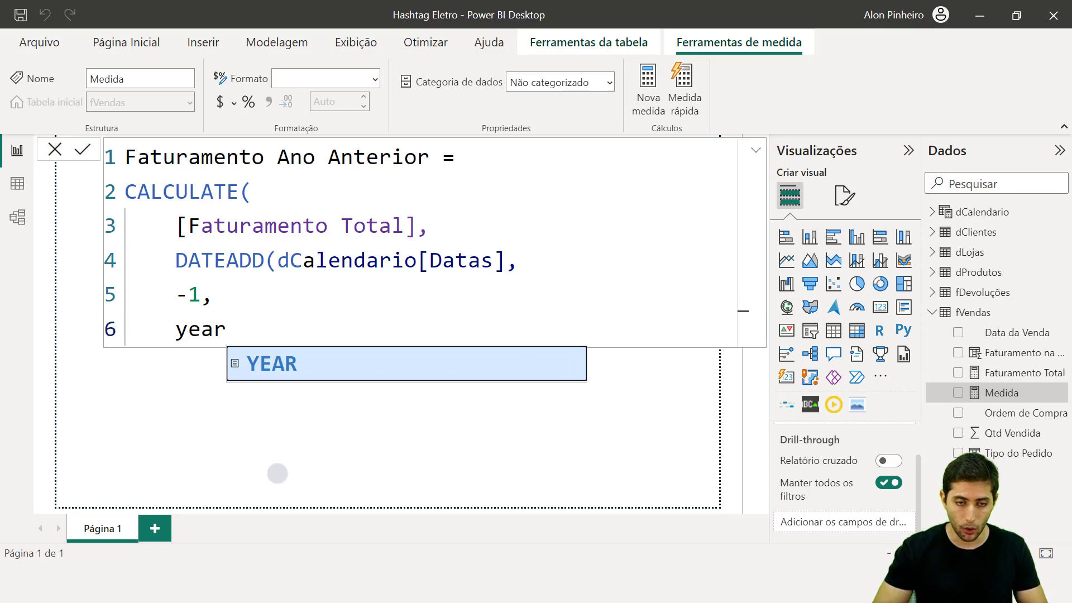
left_click(290, 368)
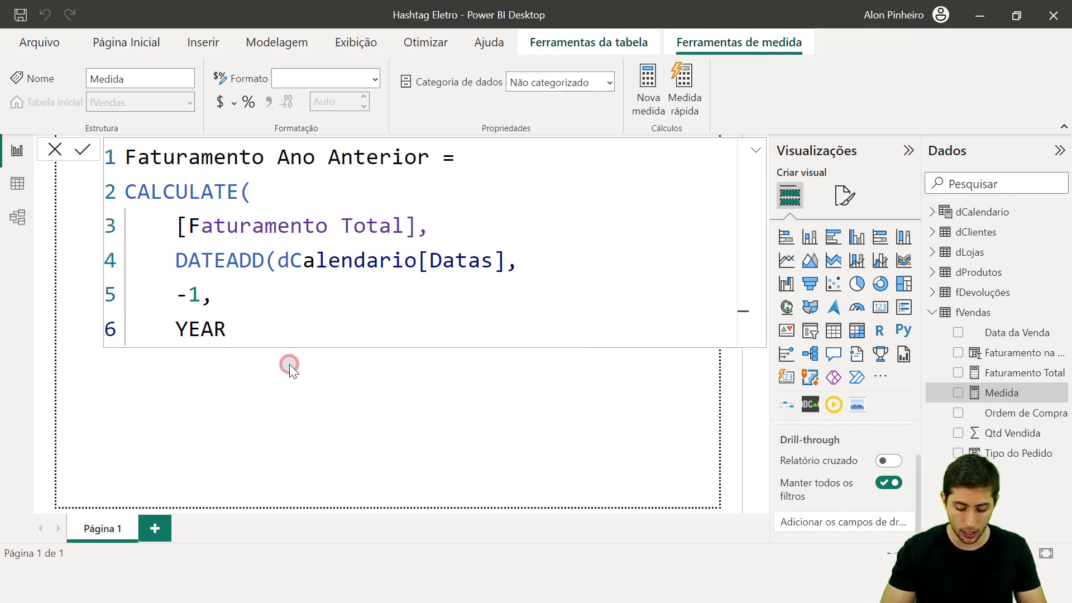
Step: Close the DATEADD and CALCULATE parentheses on separate lines and commit the measure
key("Return")
type(")")
key("Return")
key("BackSpace")
type(")")
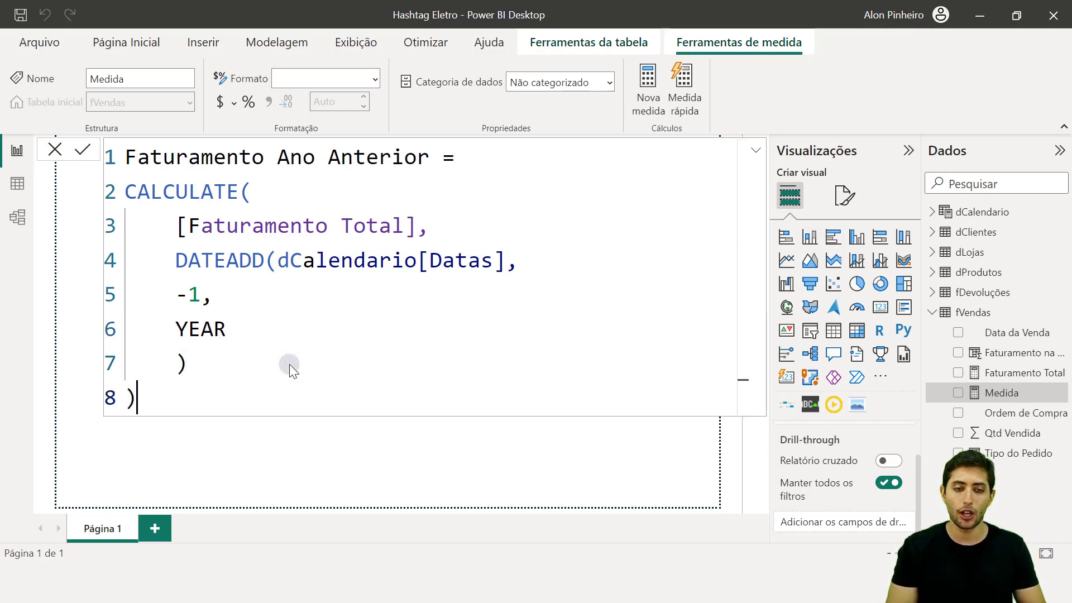
key("Return")
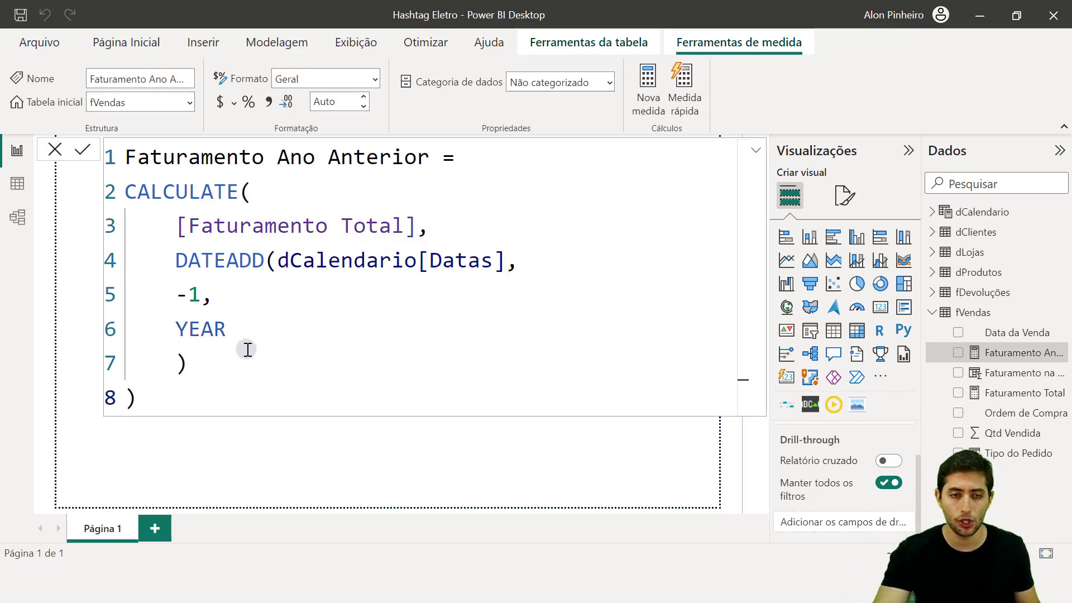
left_click(161, 269)
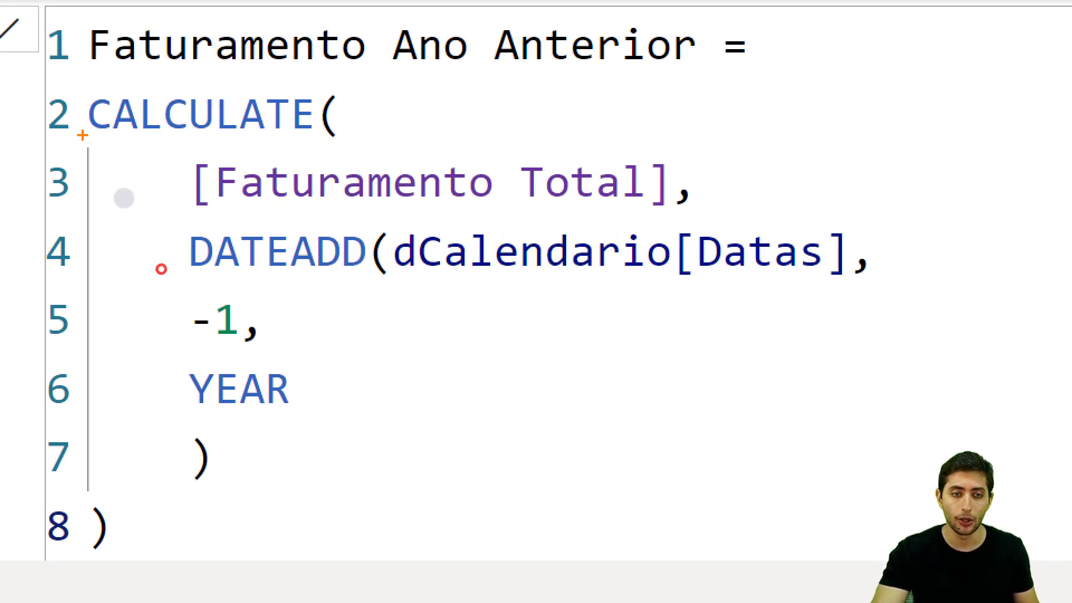
mouse_move(75, 86)
left_mouse_down()
mouse_move(734, 580)
mouse_move(909, 581)
left_mouse_up()
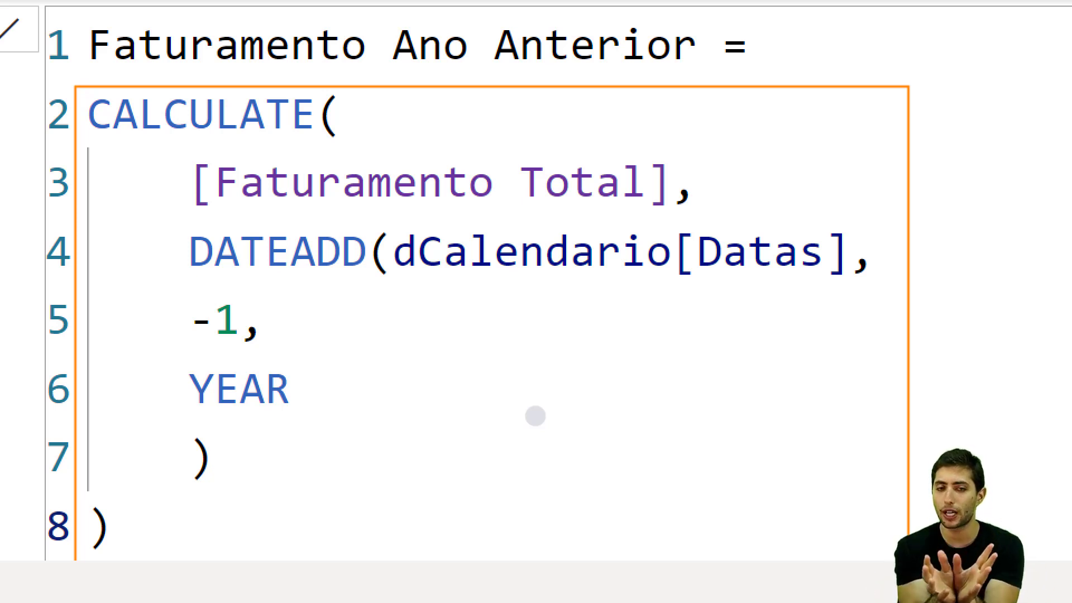
key("ctrl+z")
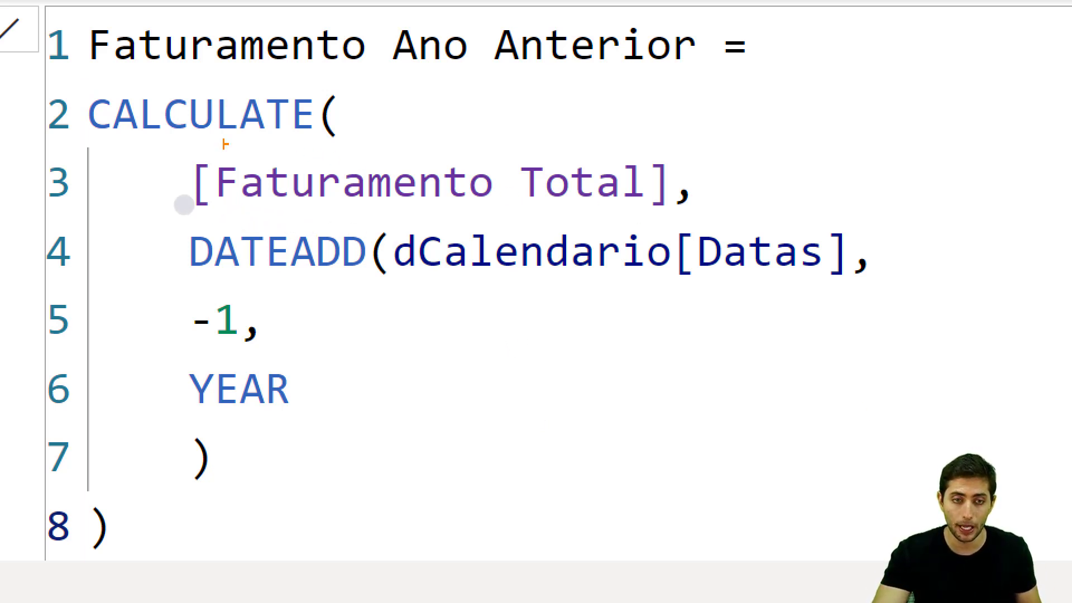
mouse_move(164, 151)
left_mouse_down()
mouse_move(713, 249)
mouse_move(675, 220)
left_mouse_up()
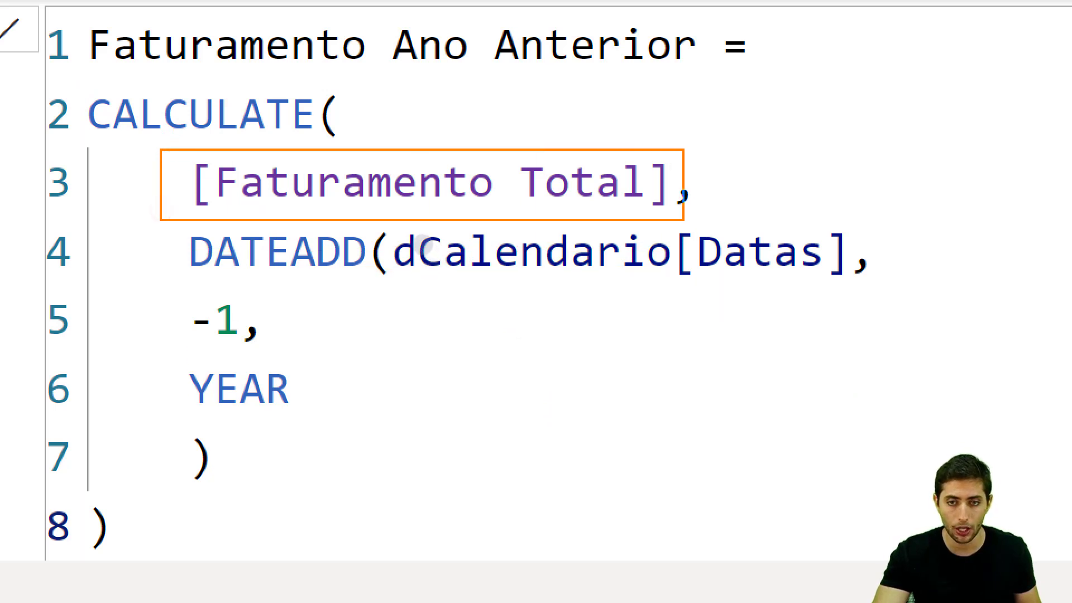
key("ctrl+z")
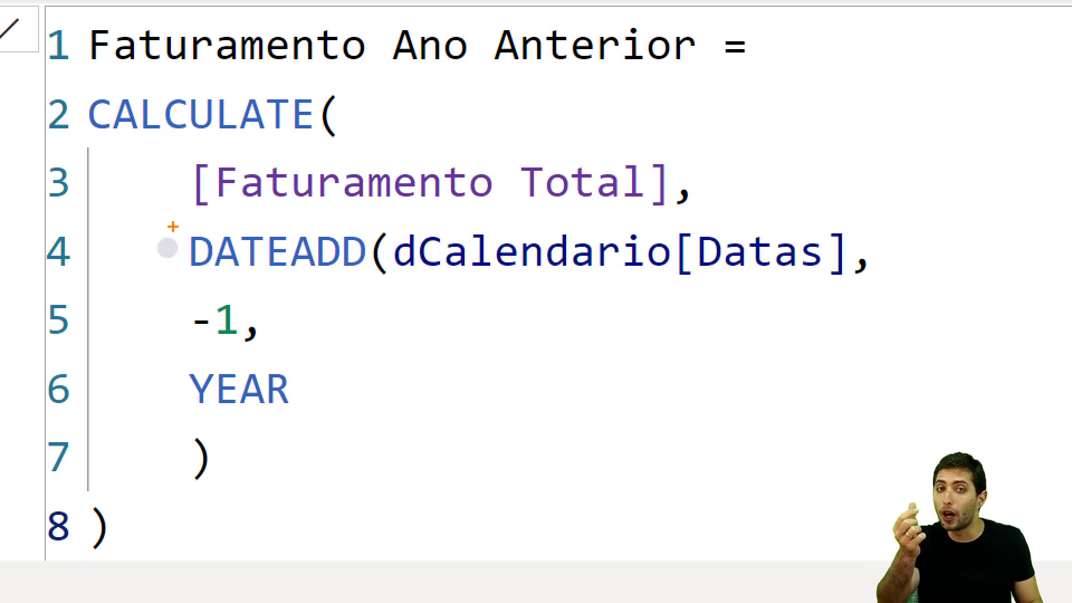
mouse_move(172, 226)
left_mouse_down()
mouse_move(293, 278)
mouse_move(745, 412)
mouse_move(893, 467)
mouse_move(929, 494)
left_mouse_up()
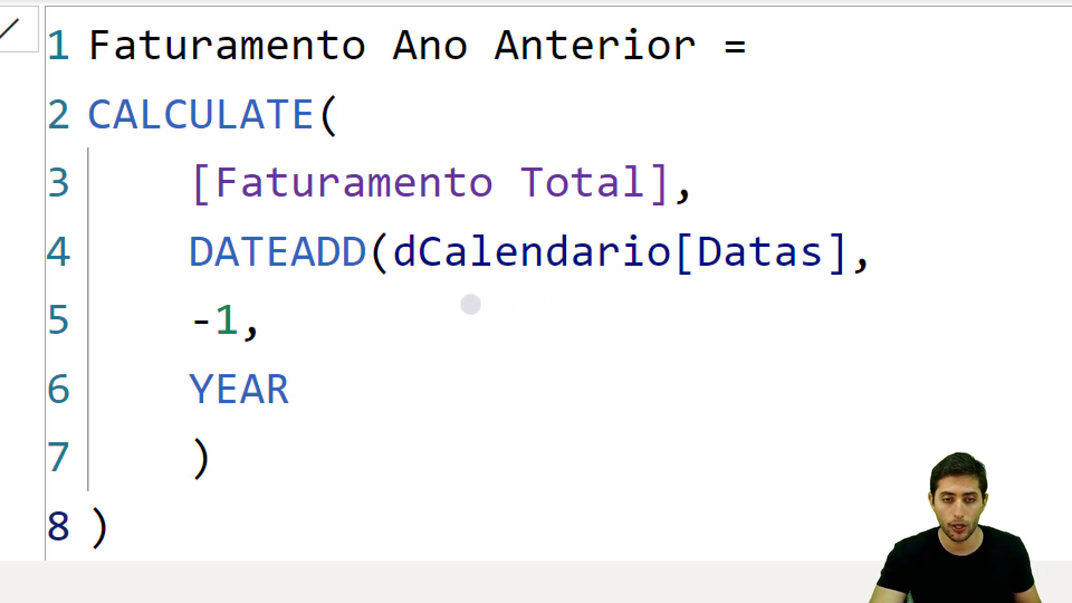
mouse_move(394, 229)
left_mouse_down()
mouse_move(617, 307)
mouse_move(878, 290)
mouse_move(857, 287)
left_mouse_up()
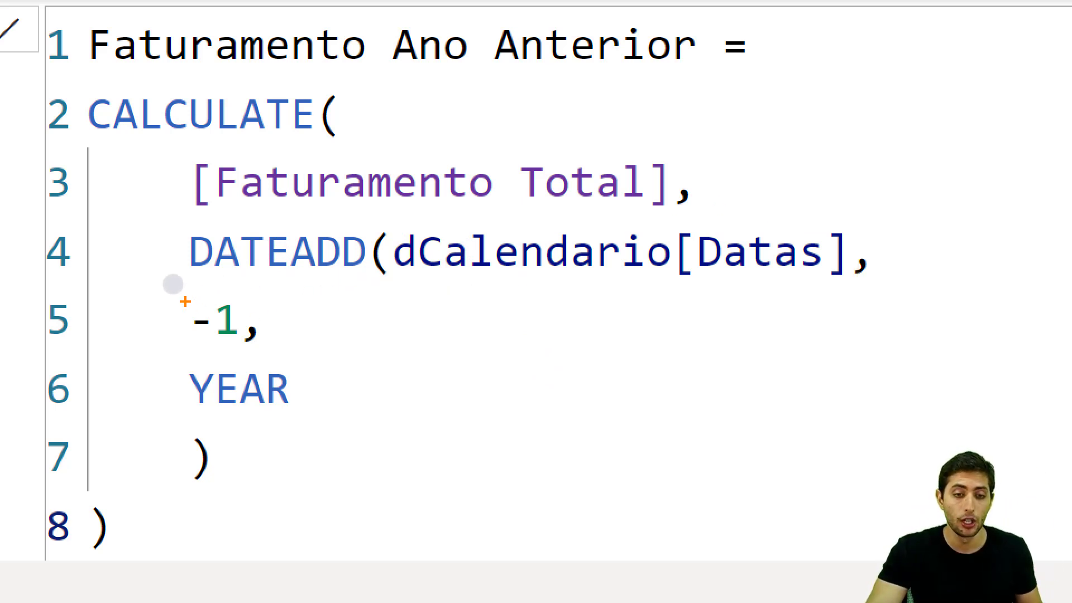
left_click_drag(176, 287, 239, 355)
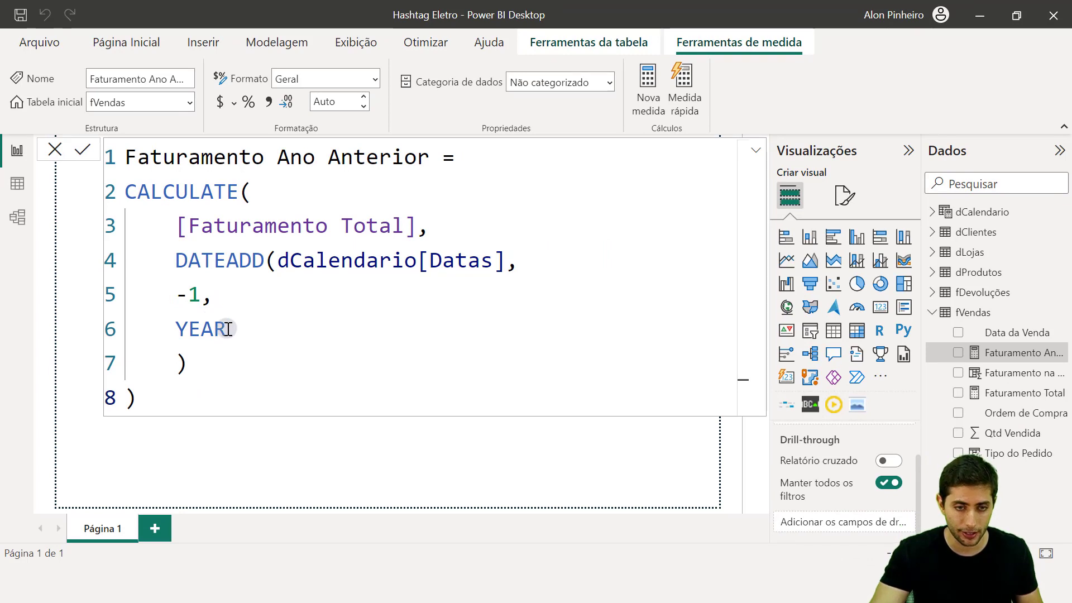
Step: Try -12 as the number of intervals and MONTH as the interval in the DATEADD arguments
left_click_drag(226, 329, 182, 302)
key("BackSpace")
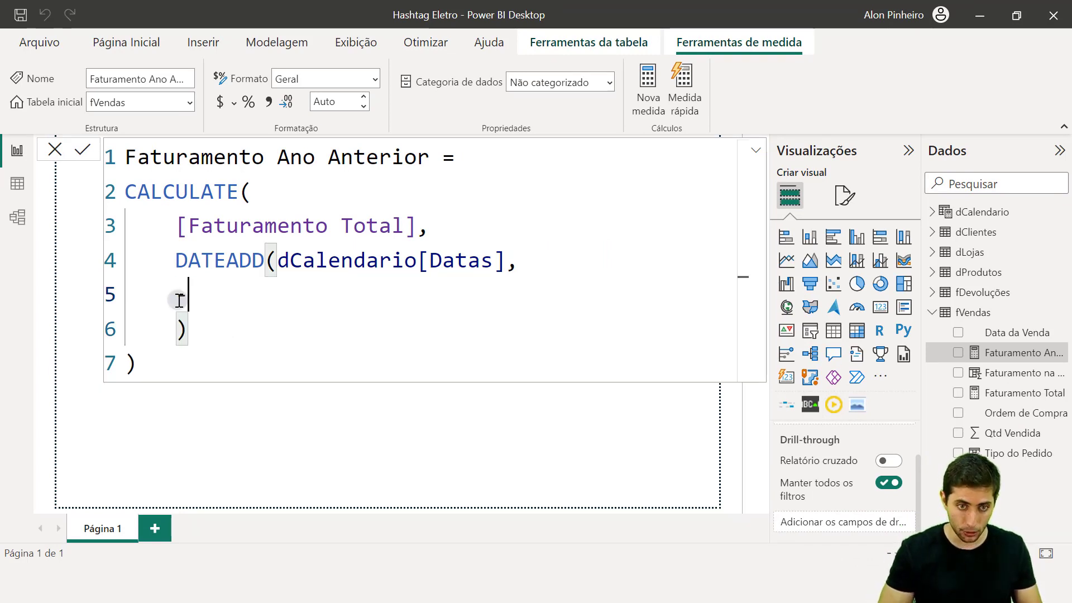
type("12,")
key("Return")
type("mon")
key("Tab")
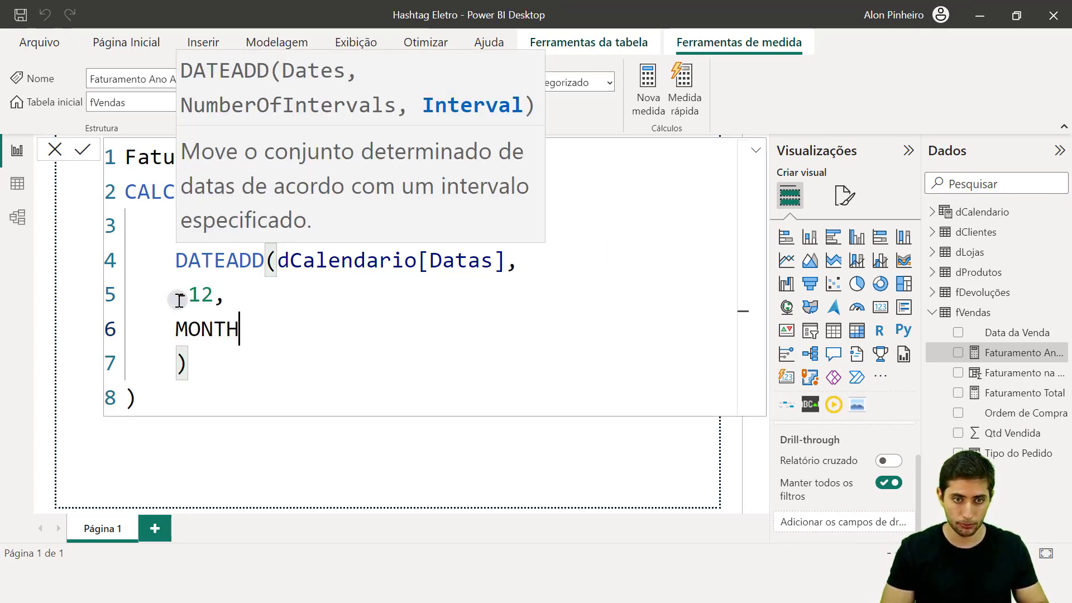
Step: Restore the DATEADD arguments to -1 interval of YEAR and commit the measure
double_click(179, 301)
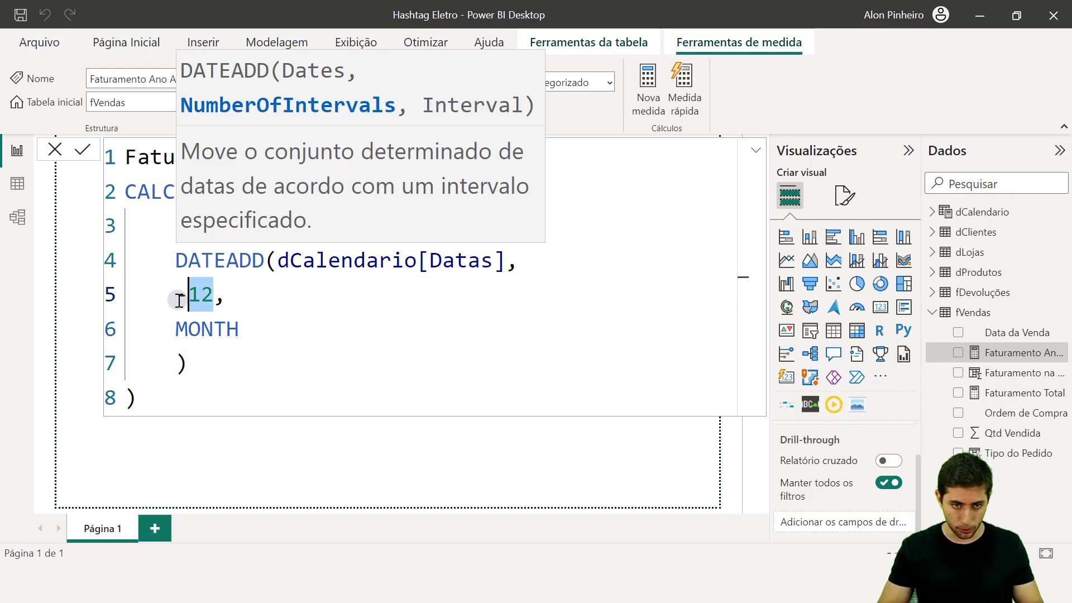
type("1")
key("Down")
key("Home")
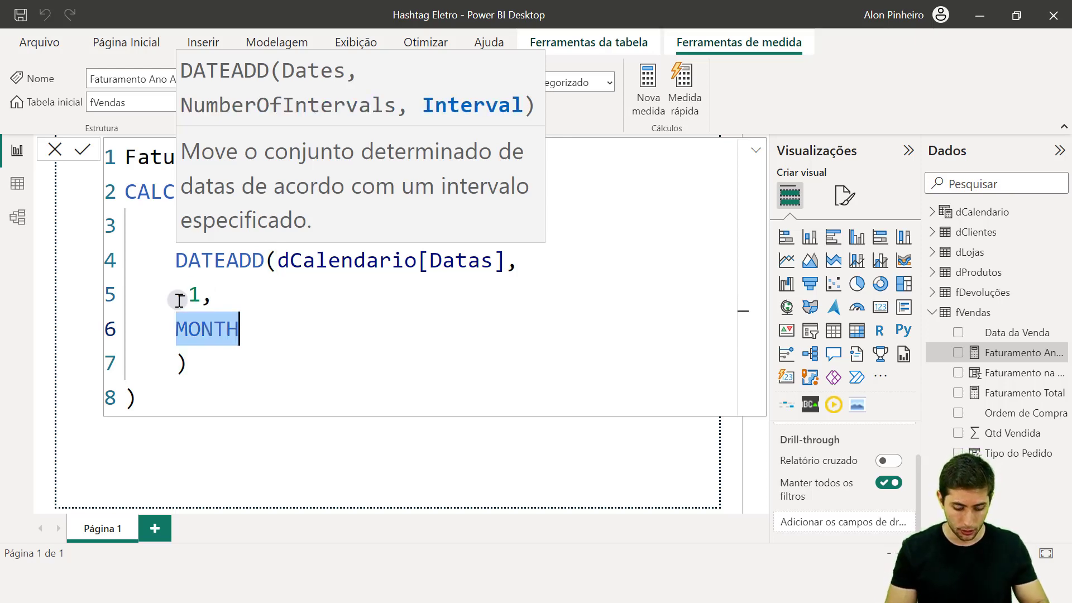
type("year")
key("Tab")
key("ctrl+End")
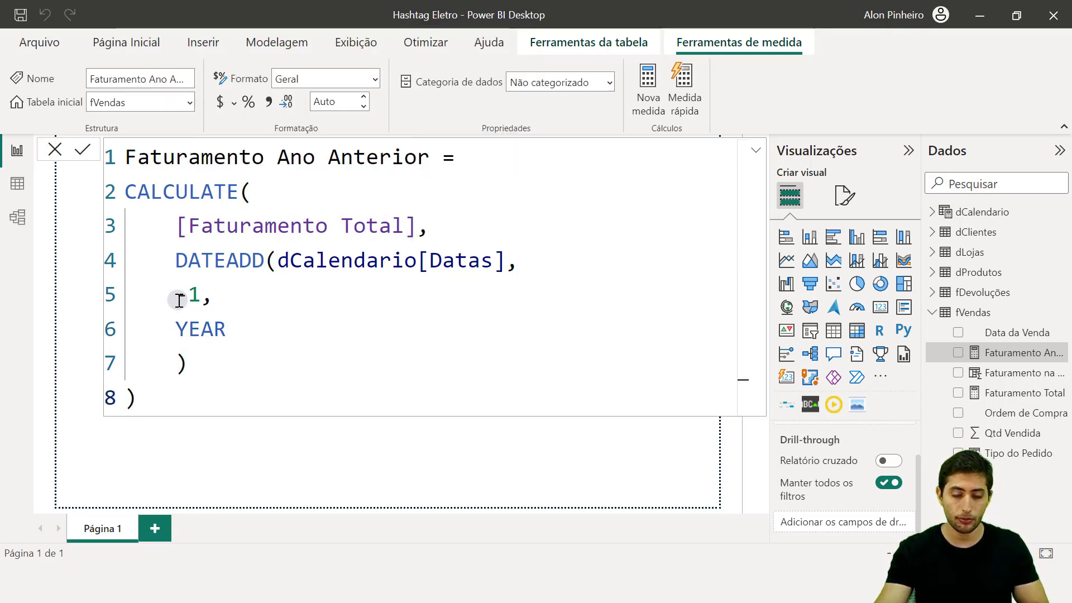
Step: Add the Faturamento Ano Anterior measure to the matrix values and widen the matrix so the new column fits
left_click(279, 467)
left_click(286, 304)
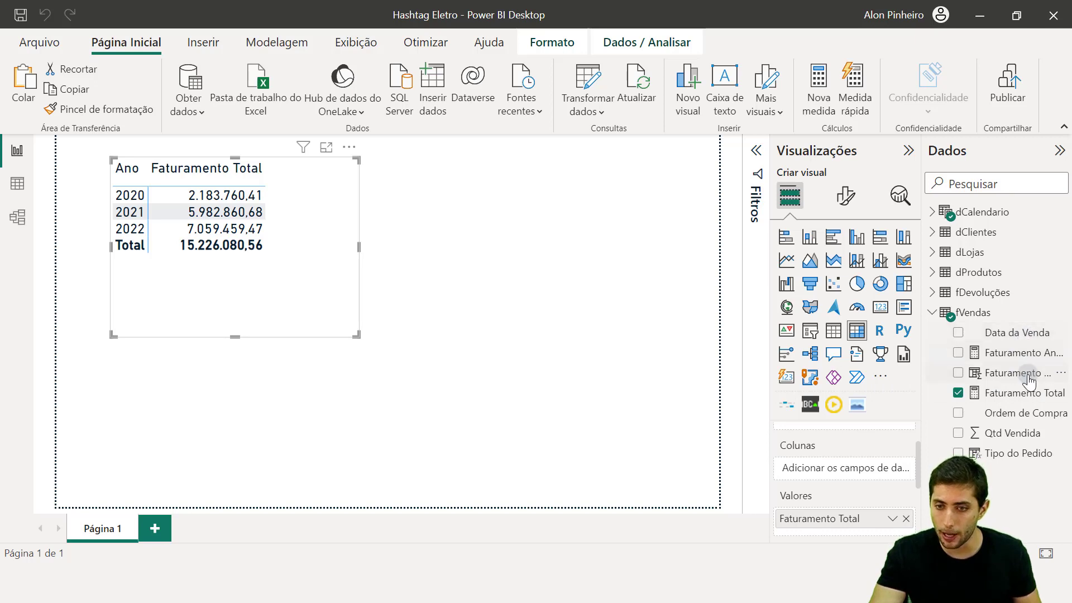
left_click_drag(1022, 349, 893, 525)
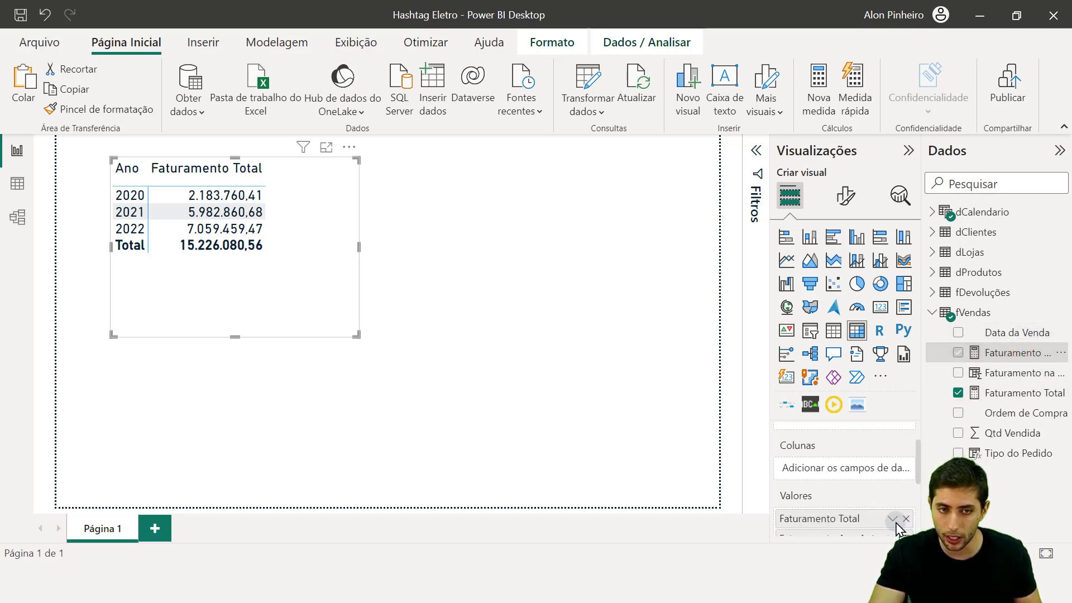
left_click_drag(355, 335, 446, 327)
left_click(332, 352)
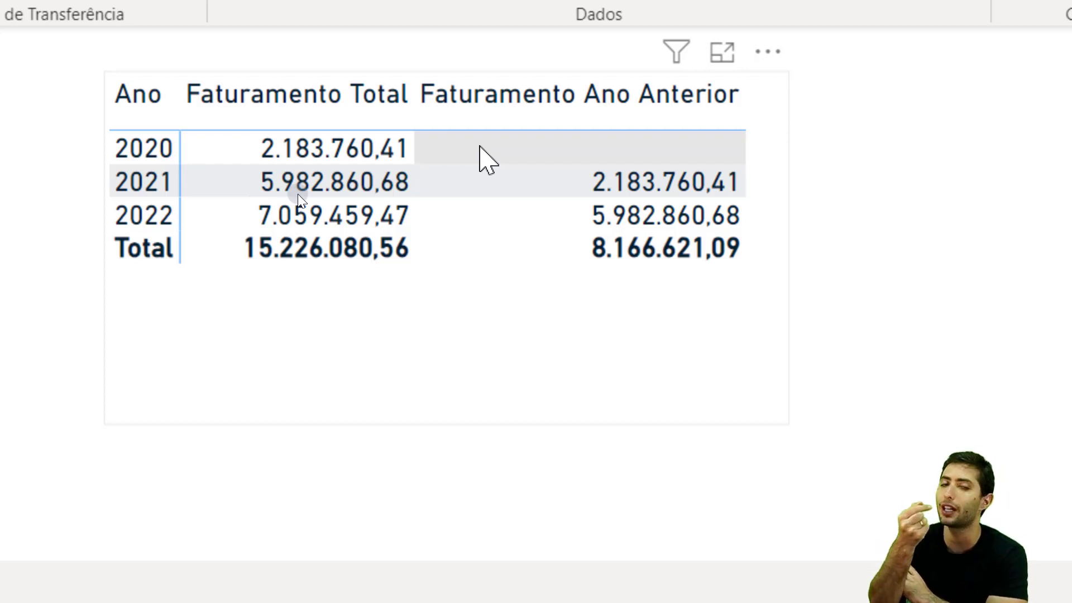
Step: Compare the Faturamento Ano Anterior value for 2021 with the Faturamento Total value for 2020 in the matrix
left_click(301, 151)
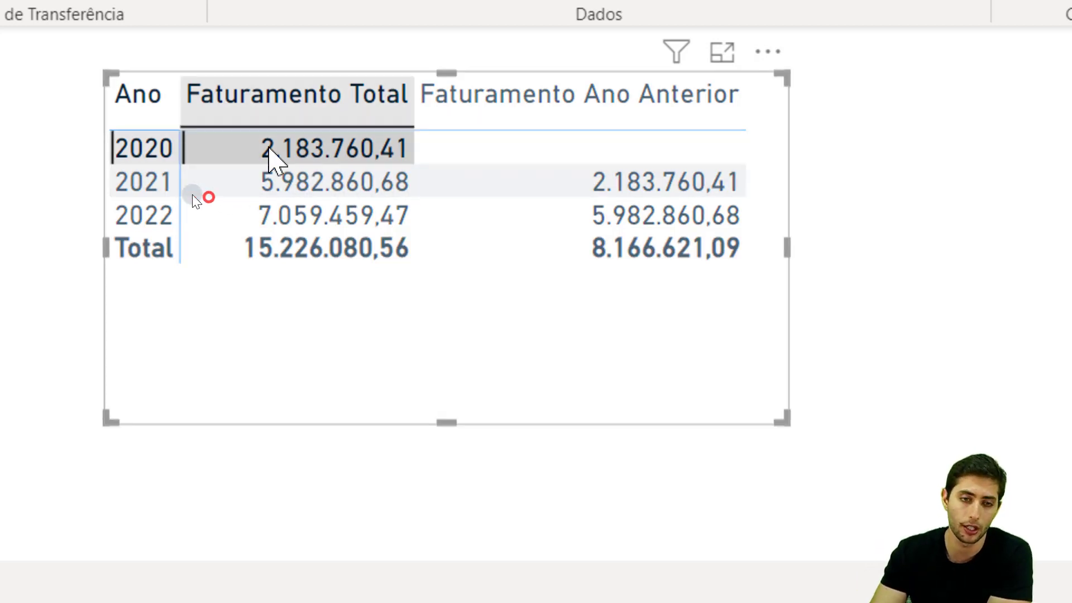
left_click(269, 154)
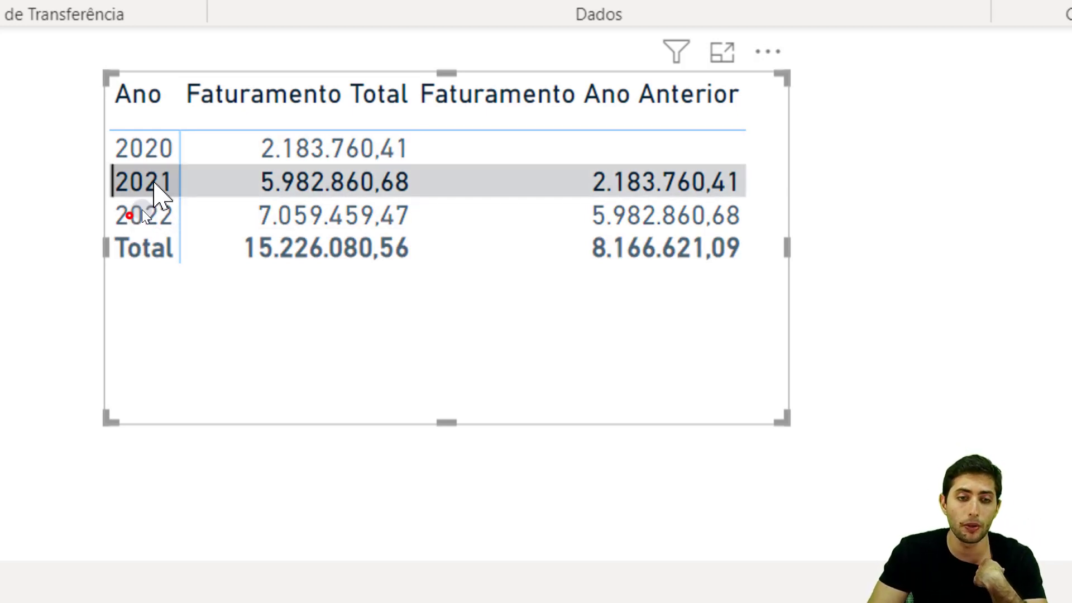
left_click(143, 189)
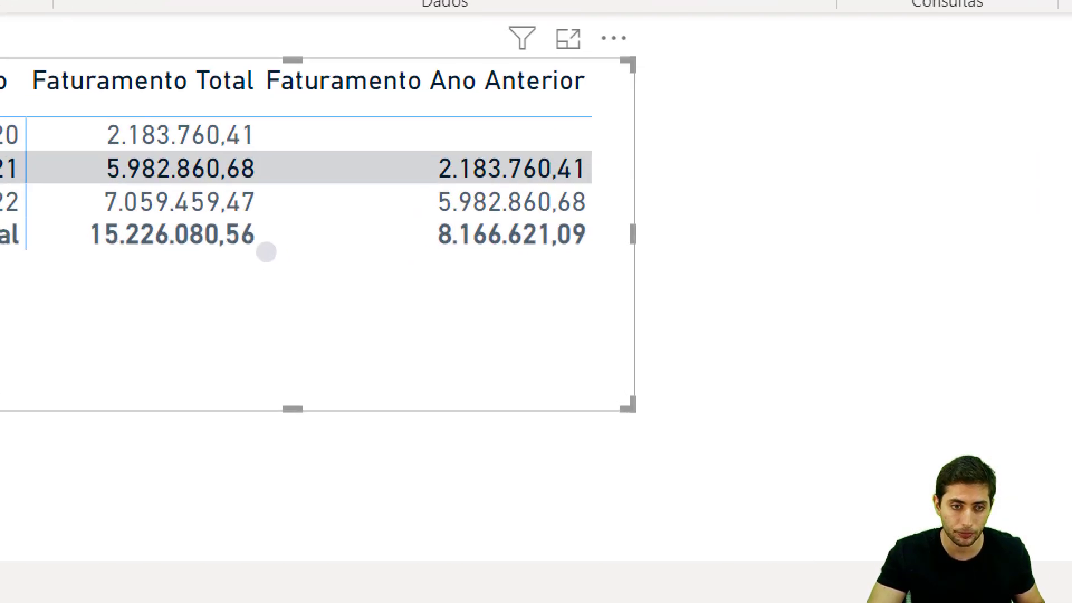
left_click_drag(86, 118, 203, 145)
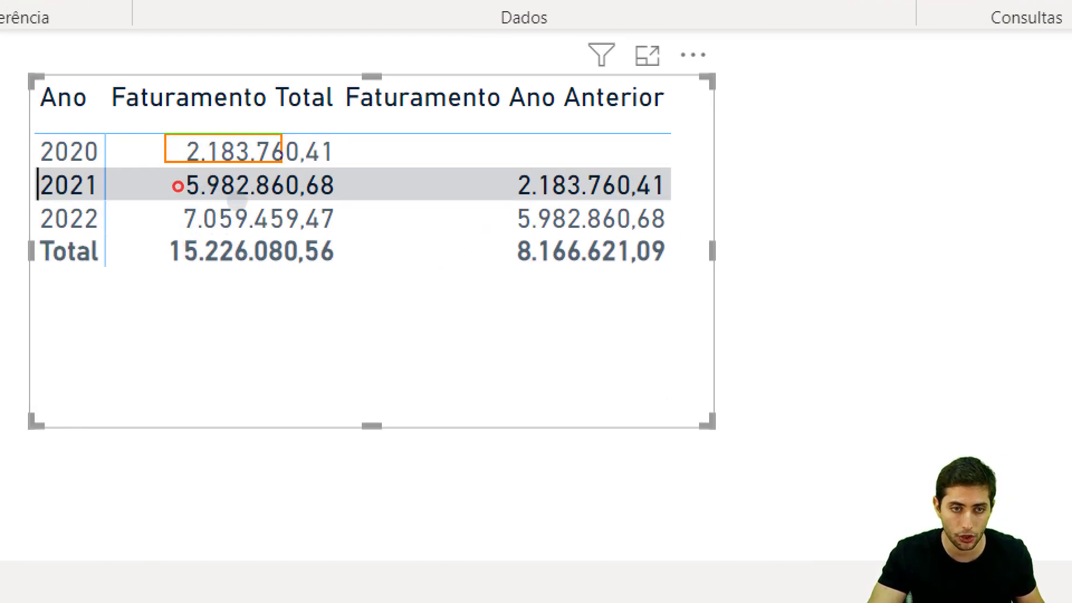
left_click_drag(282, 162, 334, 167)
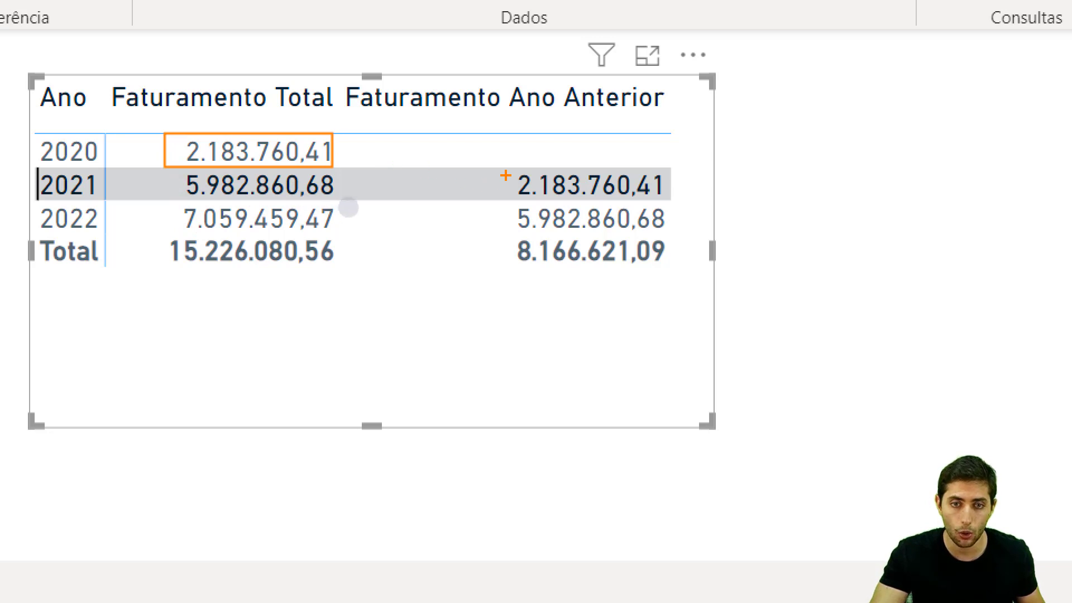
mouse_move(503, 172)
left_mouse_down()
mouse_move(687, 211)
mouse_move(680, 202)
left_mouse_up()
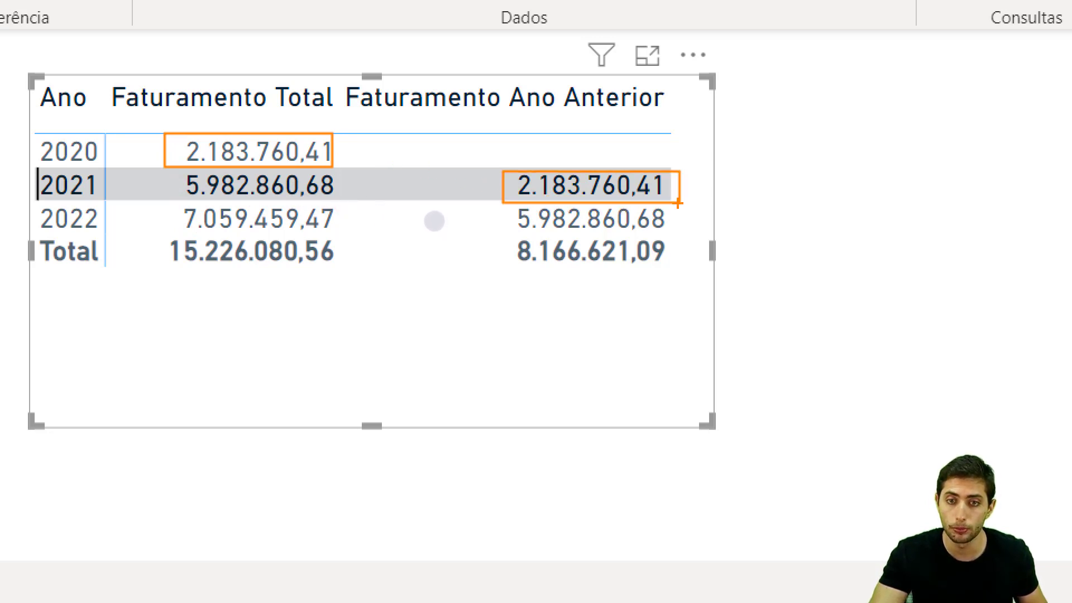
key("ctrl+z")
mouse_move(345, 78)
left_mouse_down()
mouse_move(567, 139)
mouse_move(668, 122)
left_mouse_up()
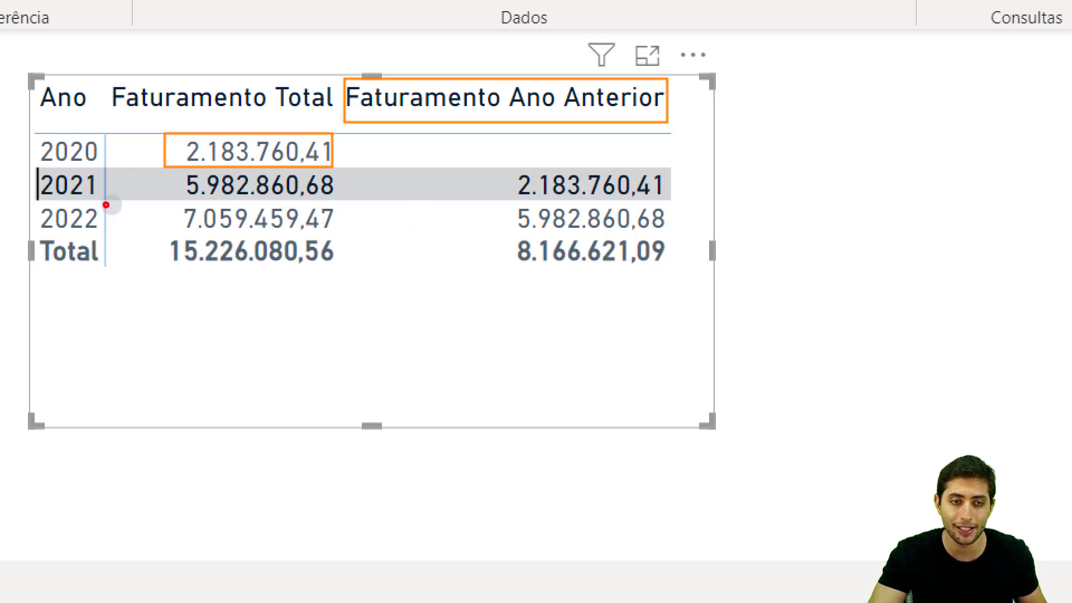
left_click_drag(20, 169, 115, 201)
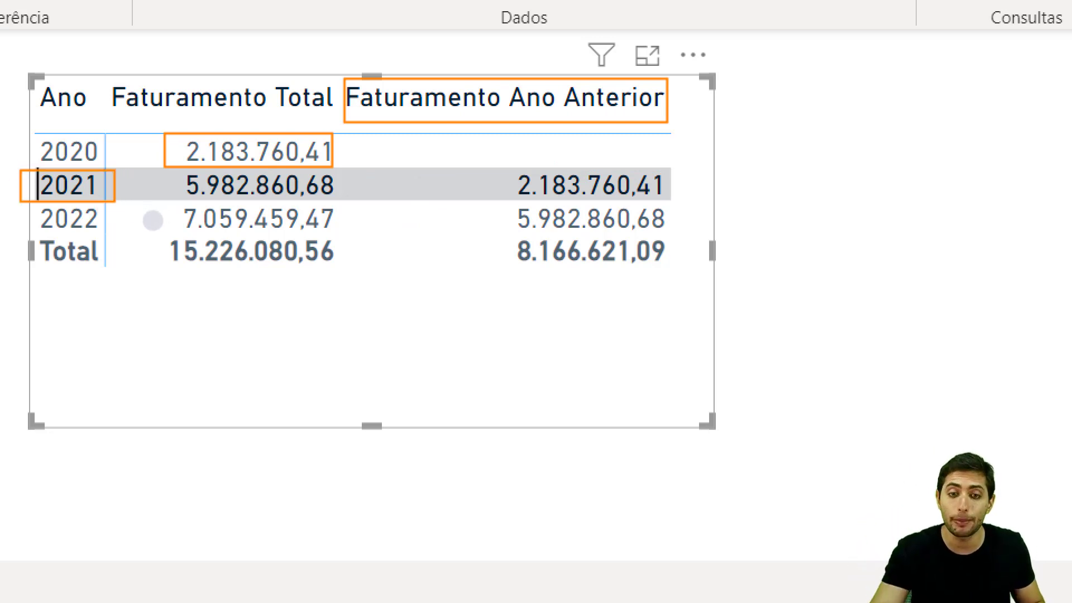
key("ctrl+z")
key("ctrl+z")
key("ctrl+z")
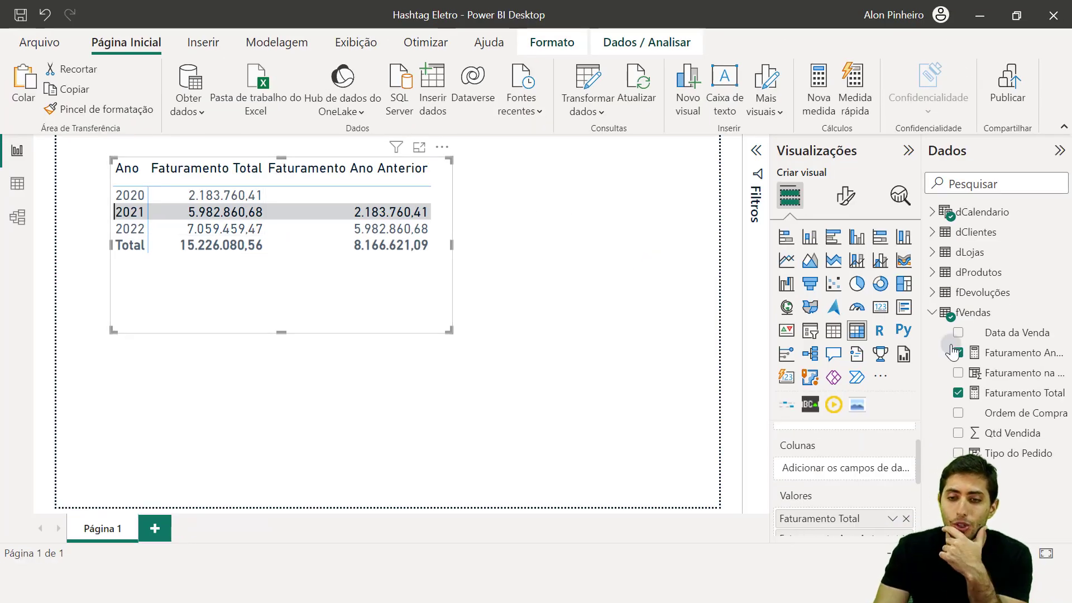
Step: Review the formulas of the Faturamento Total and Faturamento Ano Anterior measures
left_click(1022, 397)
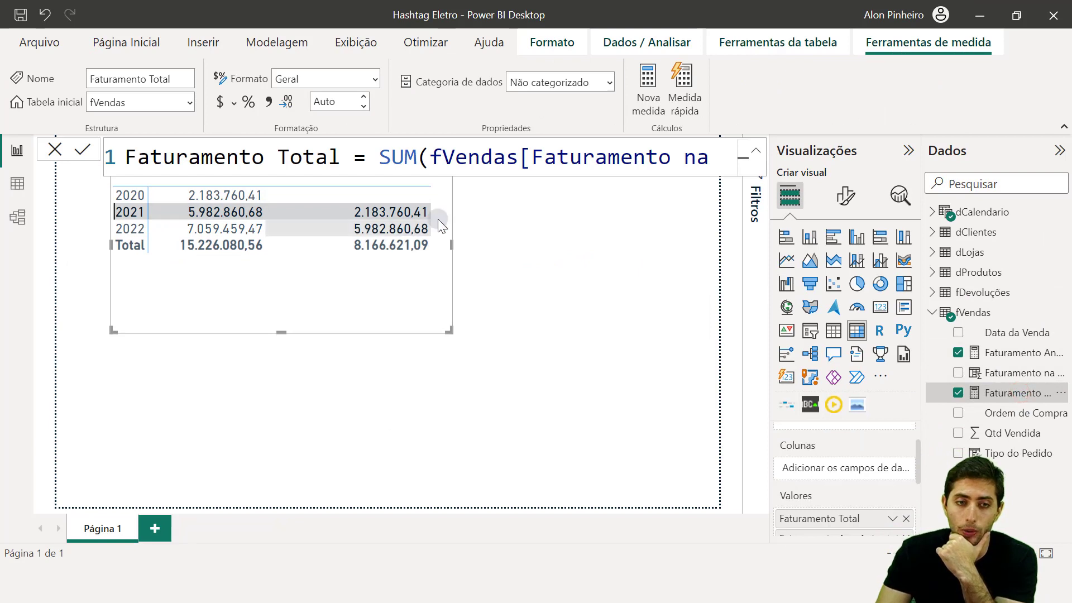
left_click(996, 350)
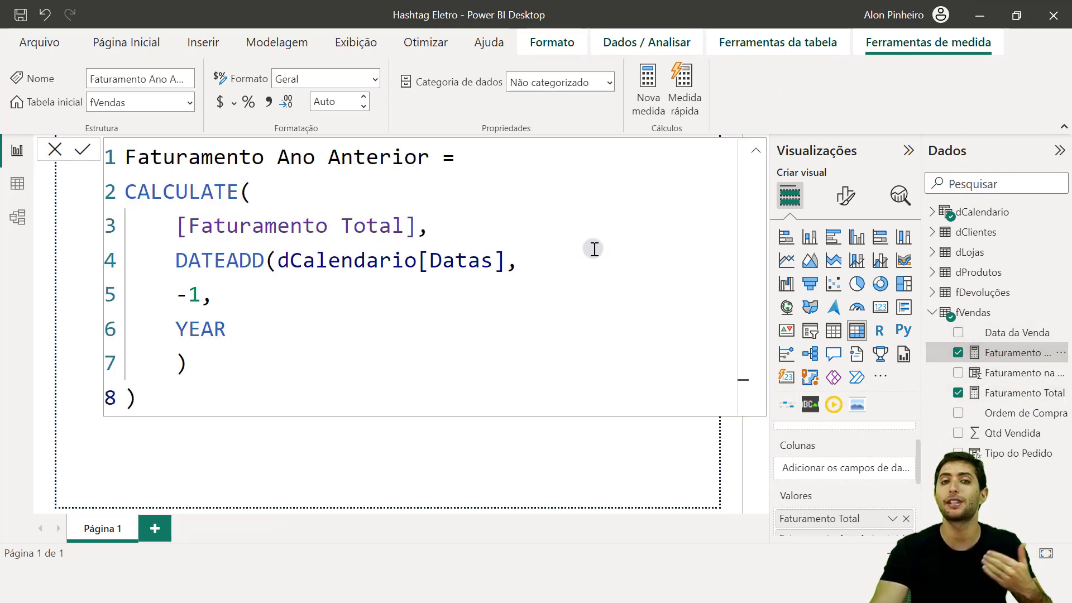
left_click(656, 427)
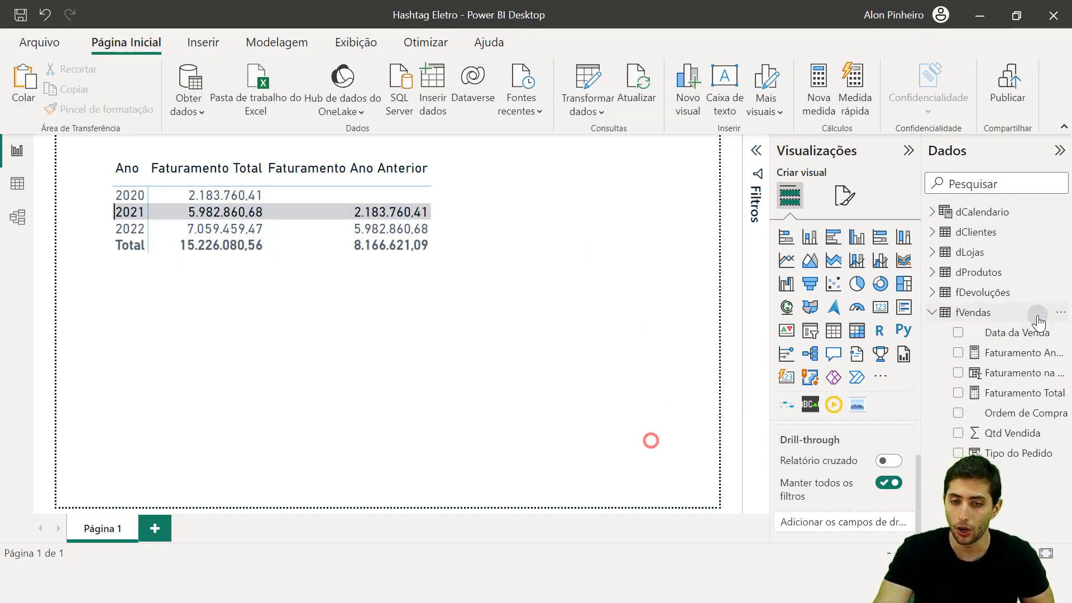
Step: Create a new measure in fVendas named % Crescimento Fat and start its expression on a second line
right_click(1021, 335)
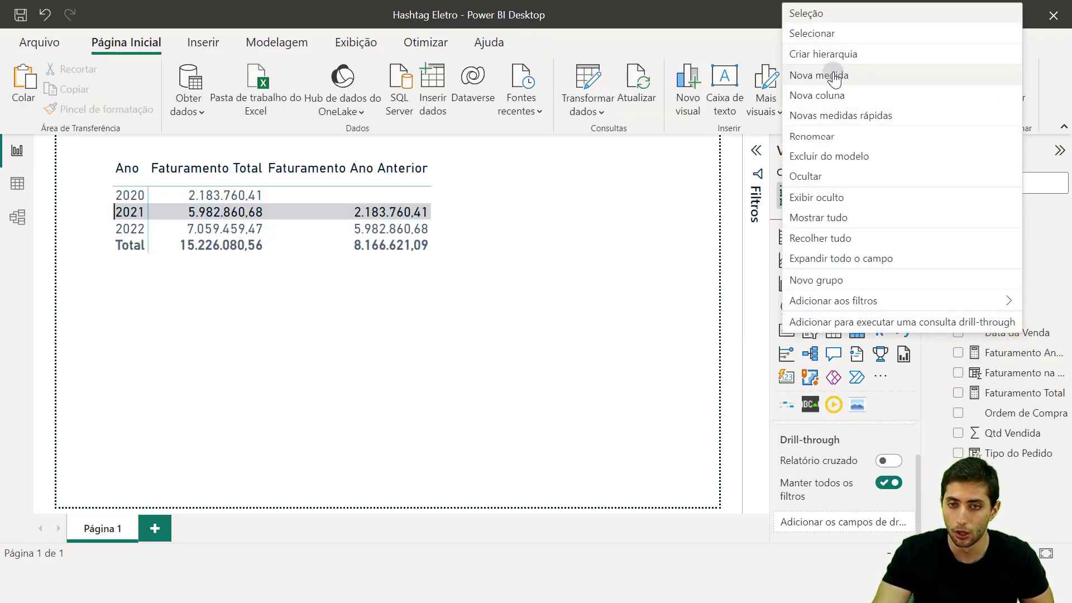
left_click(811, 76)
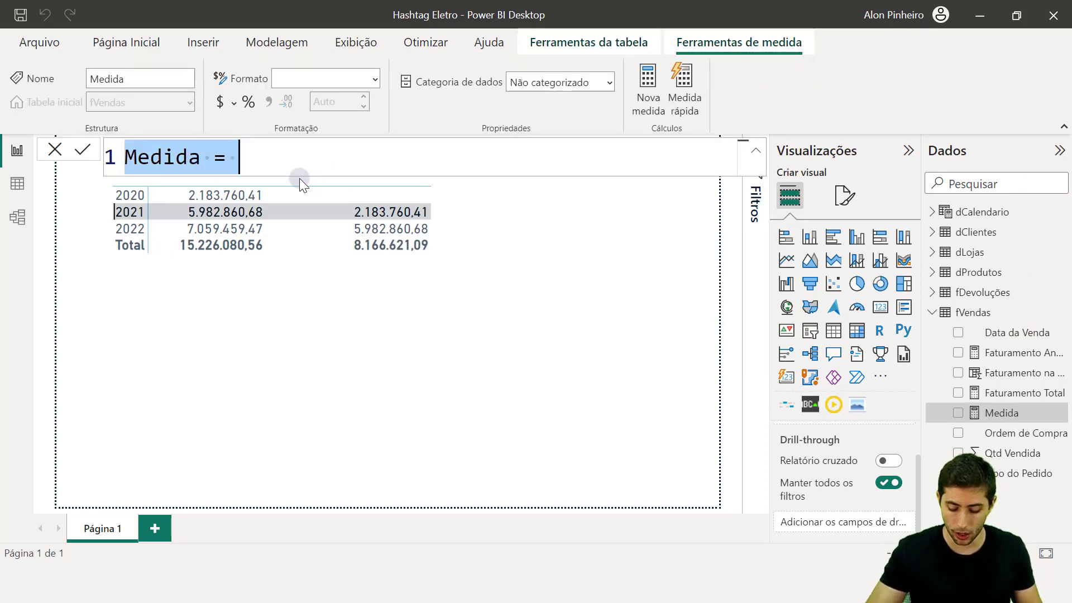
key("Home")
key("ctrl+shift+Right")
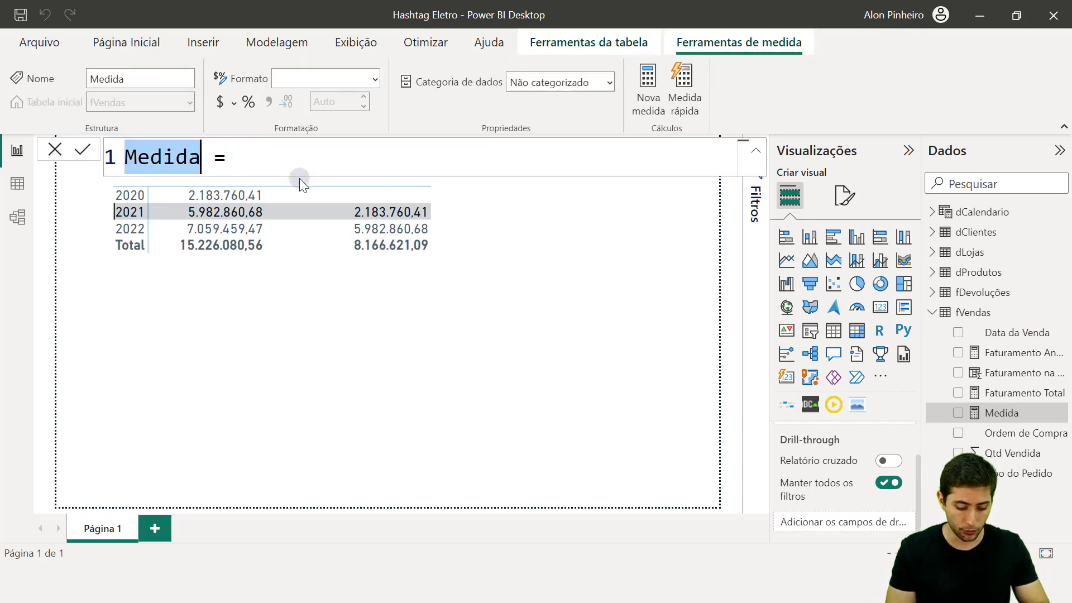
type("% C")
type("rescimento Fat")
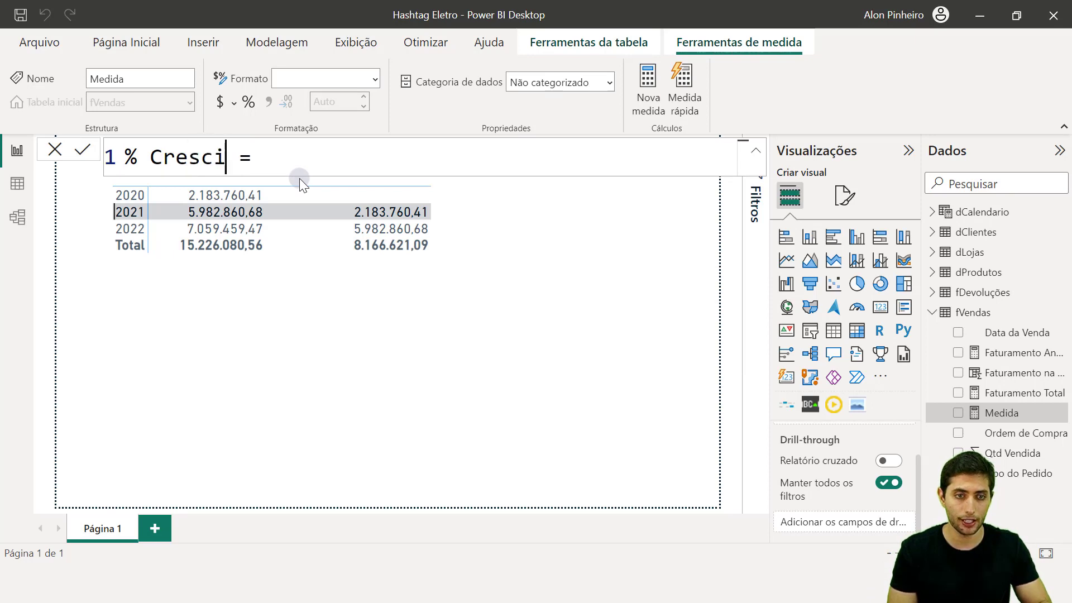
key("End")
key("shift+Return")
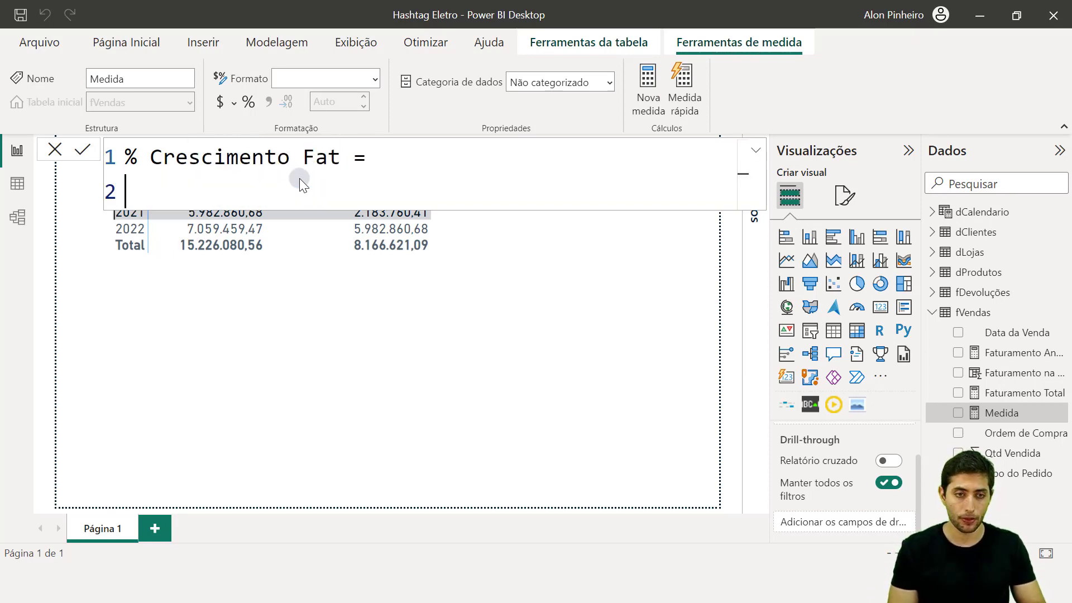
Step: Enter [Faturamento Total]-[Faturamento Ano Anterior] as the expression of the % Crescimento Fat measure
type("faturam")
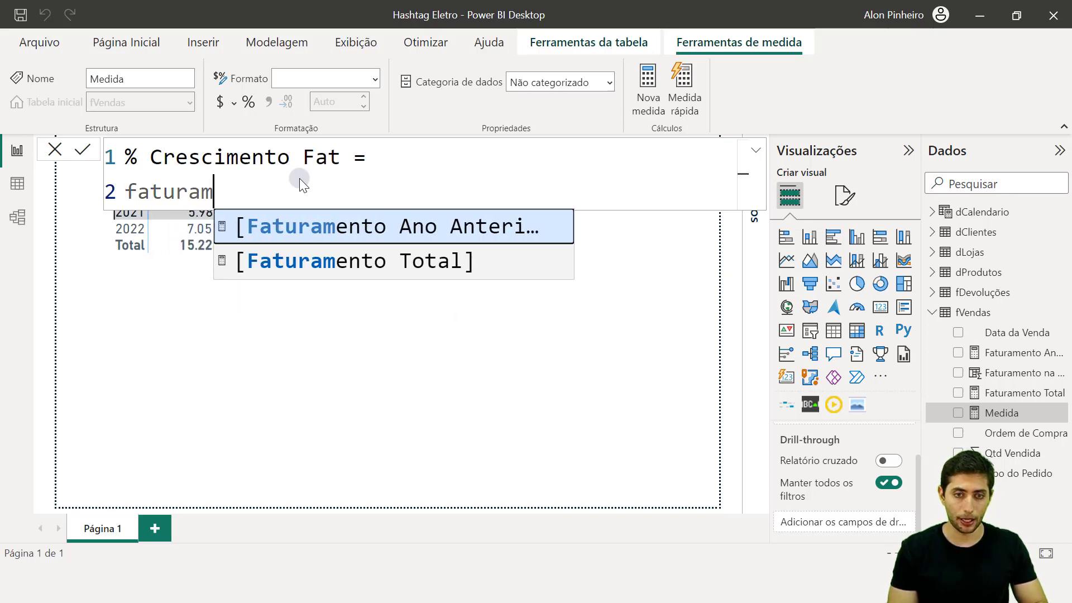
key("Down")
key("Tab")
type("-faturam")
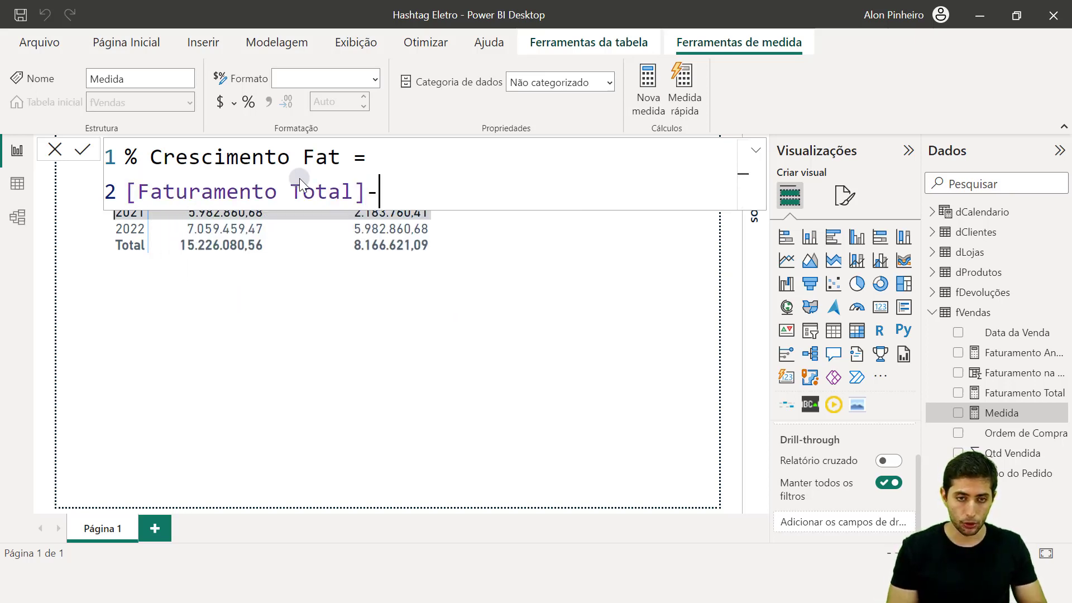
key("Tab")
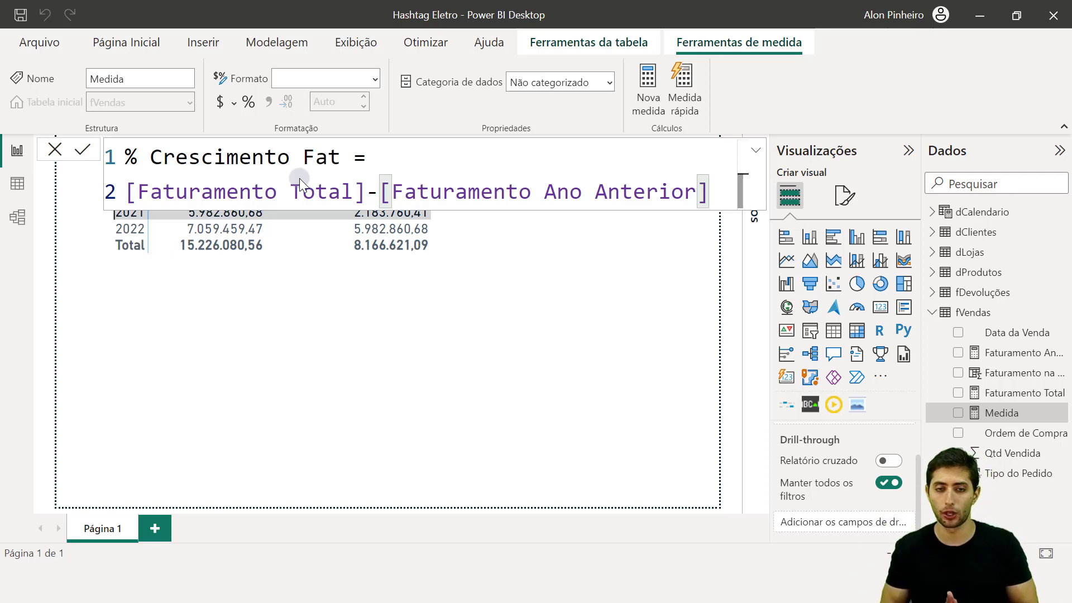
Step: Wrap the subtraction of the two revenue measures in parentheses
key("Home")
type("(")
key("End")
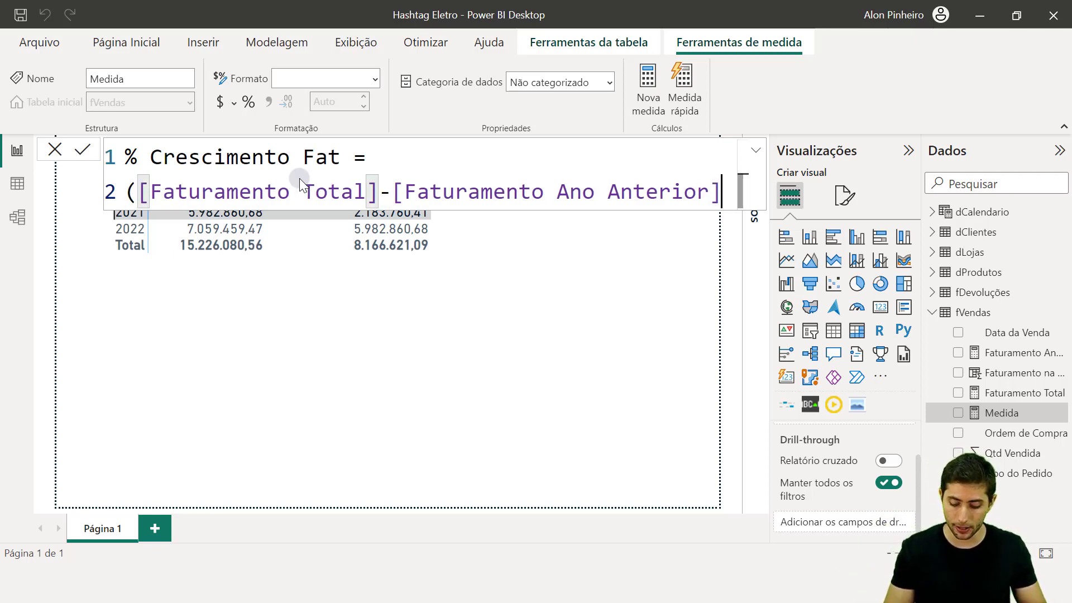
type(")")
scroll(157, 196, "down", 1, "ctrl")
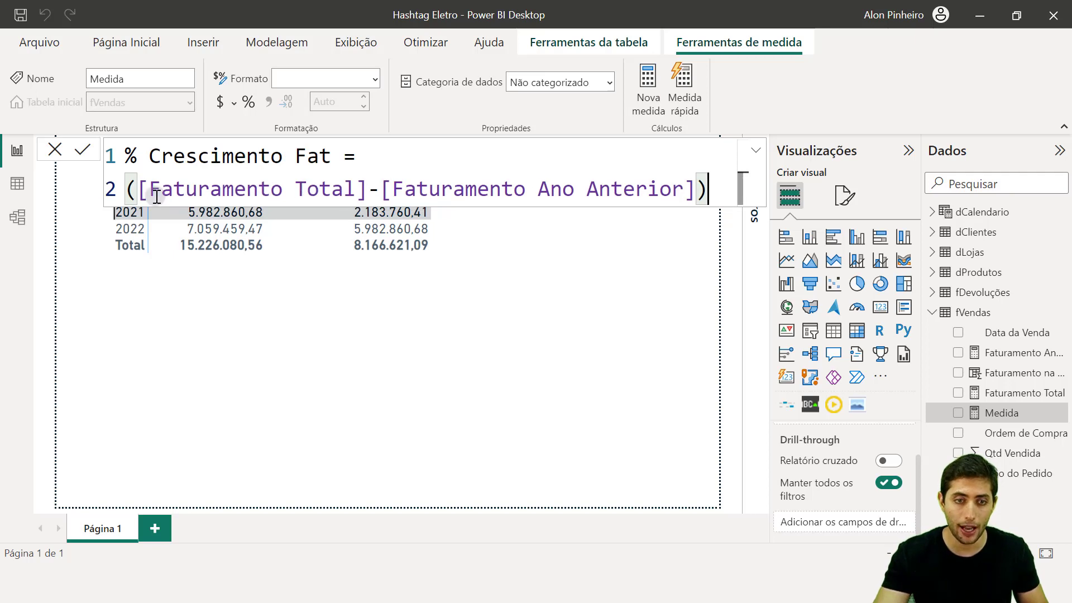
key("shift+End")
key("End")
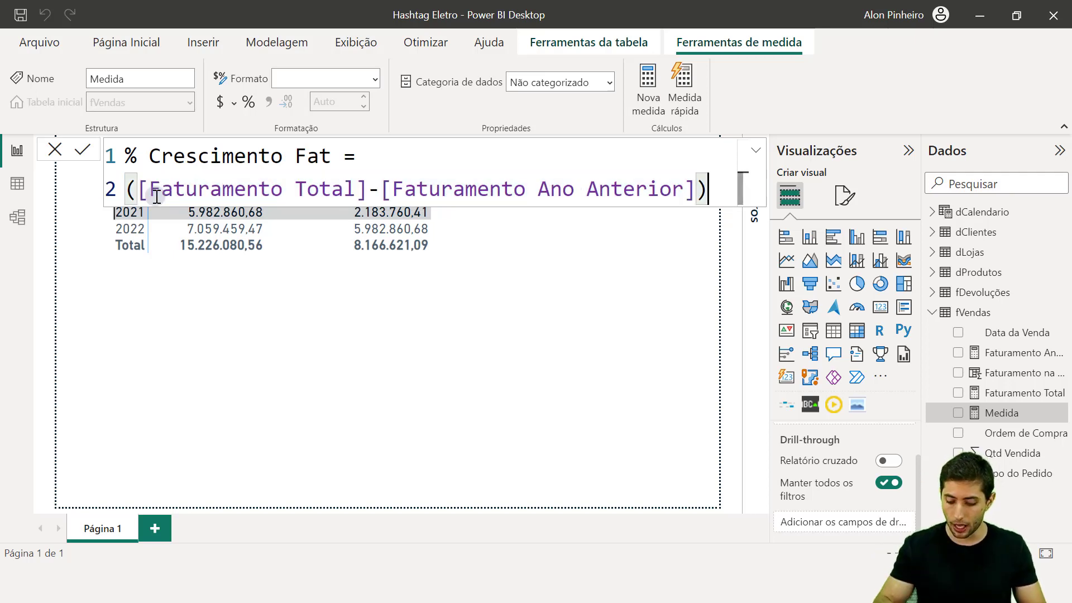
Step: Divide the parenthesised difference by [Faturamento Ano Anterior] and save the % Crescimento Fat measure
type("/")
key("shift+Return")
type("faturam")
key("Tab")
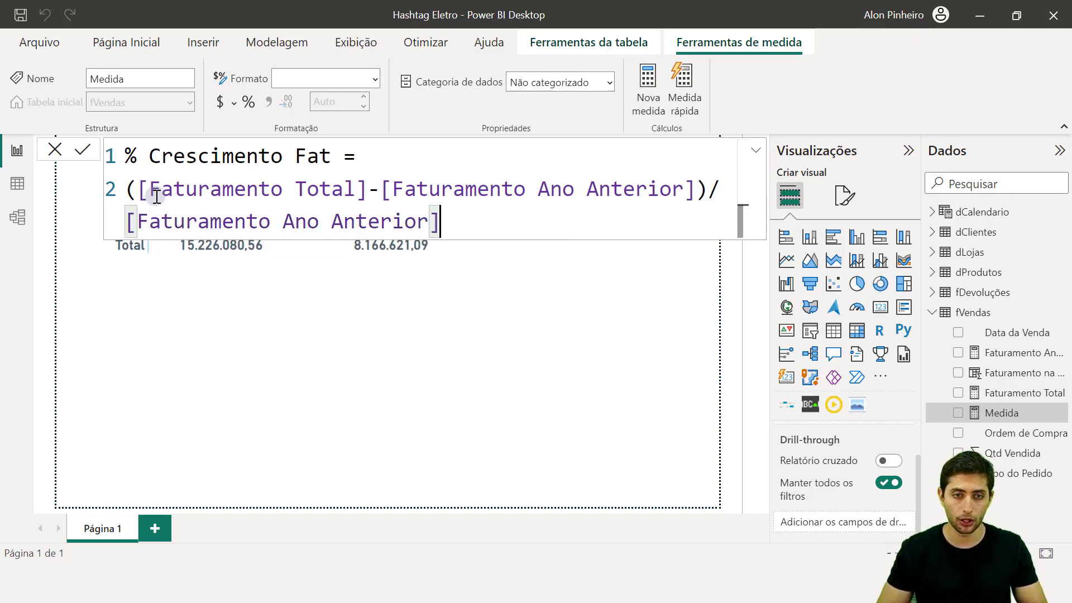
key("Return")
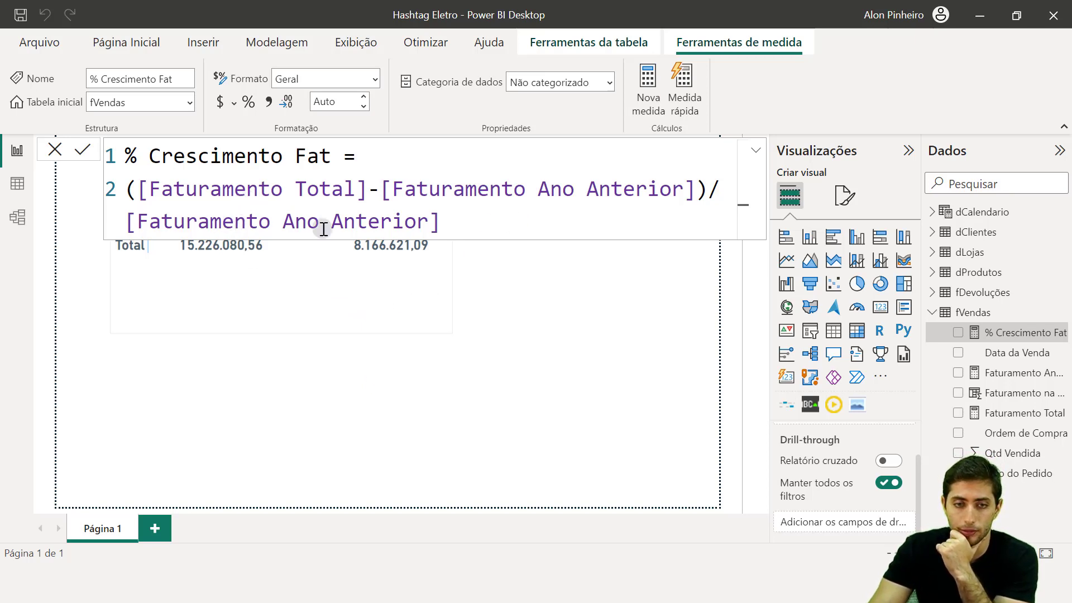
Step: Add the % Crescimento Fat measure to the yearly revenue matrix and widen the matrix to fit the new column
left_click(514, 375)
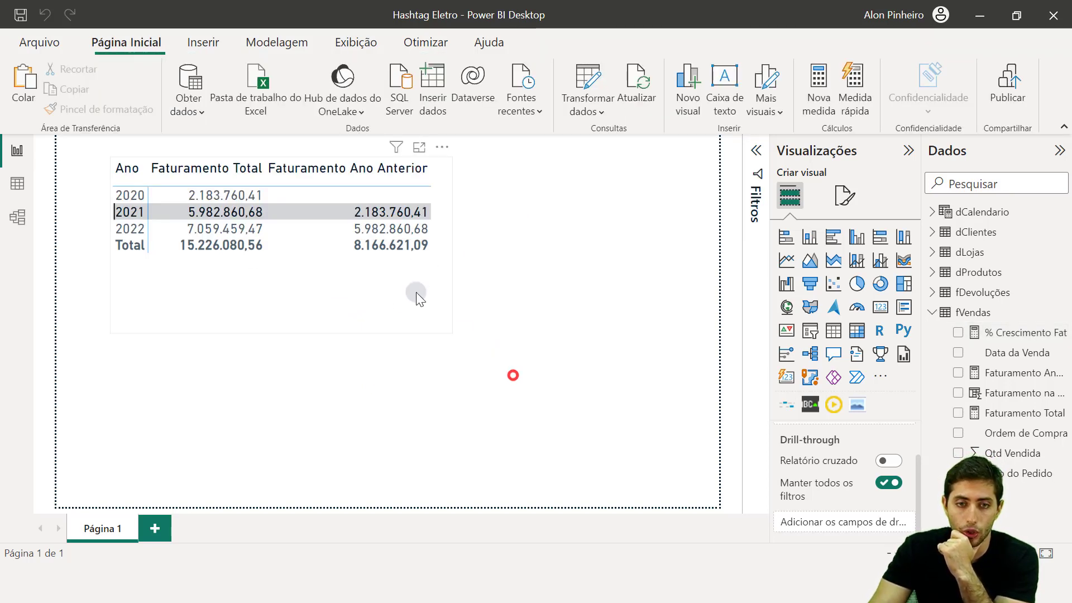
left_click(416, 292)
left_click_drag(1000, 332, 450, 244)
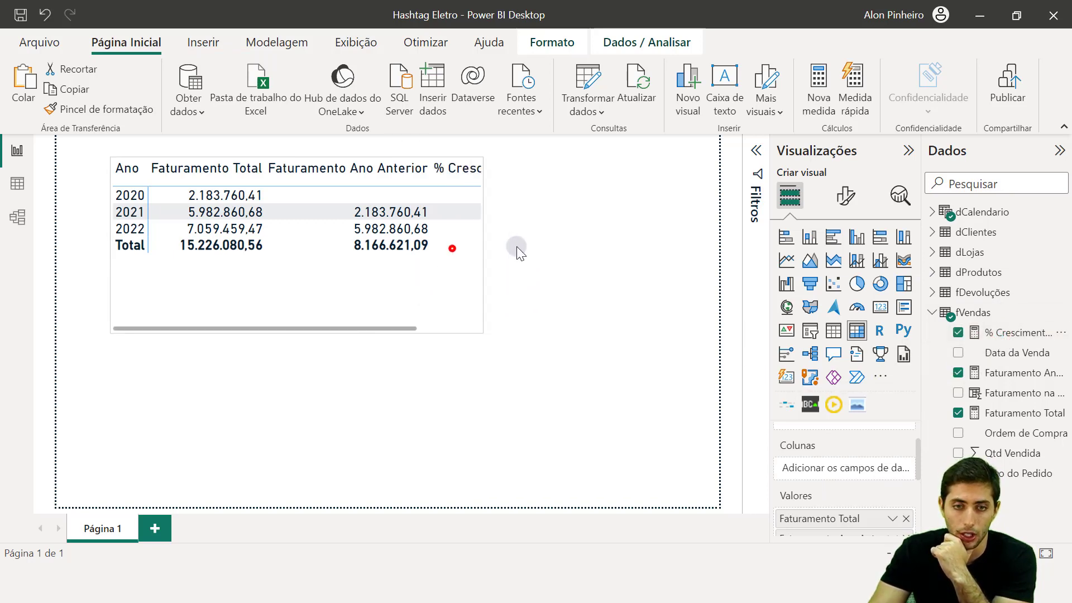
Step: Format the % Crescimento Fat measure as a percentage
left_click(1009, 335)
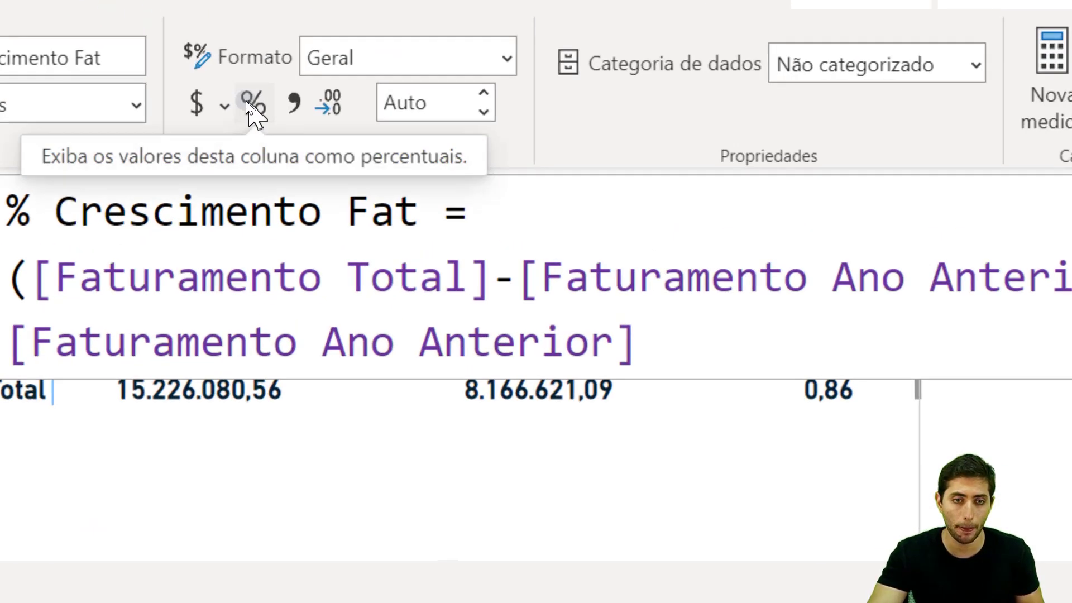
left_click(248, 101)
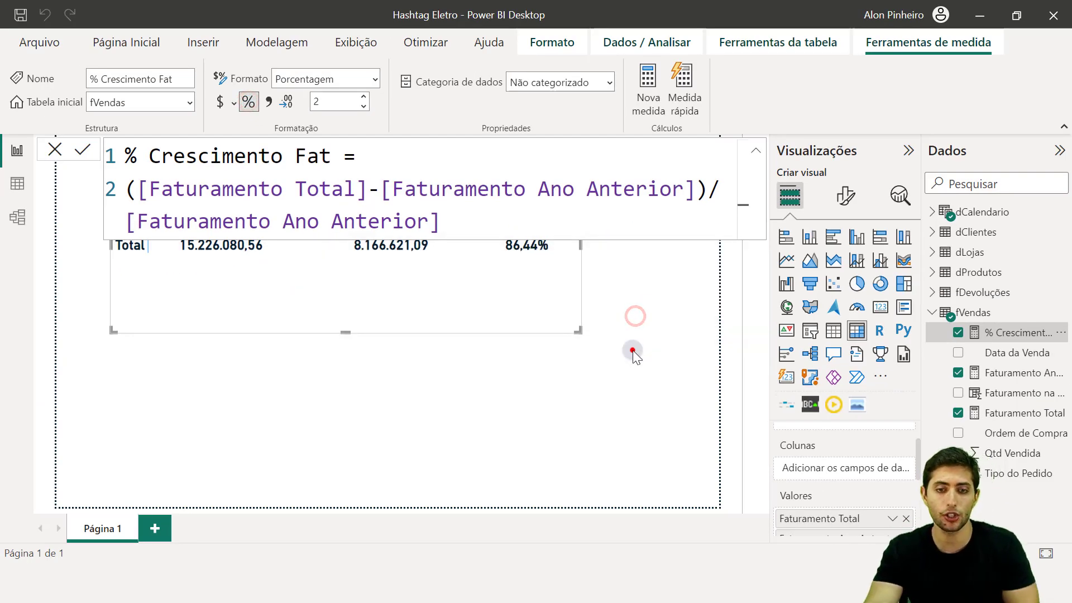
left_click(632, 350)
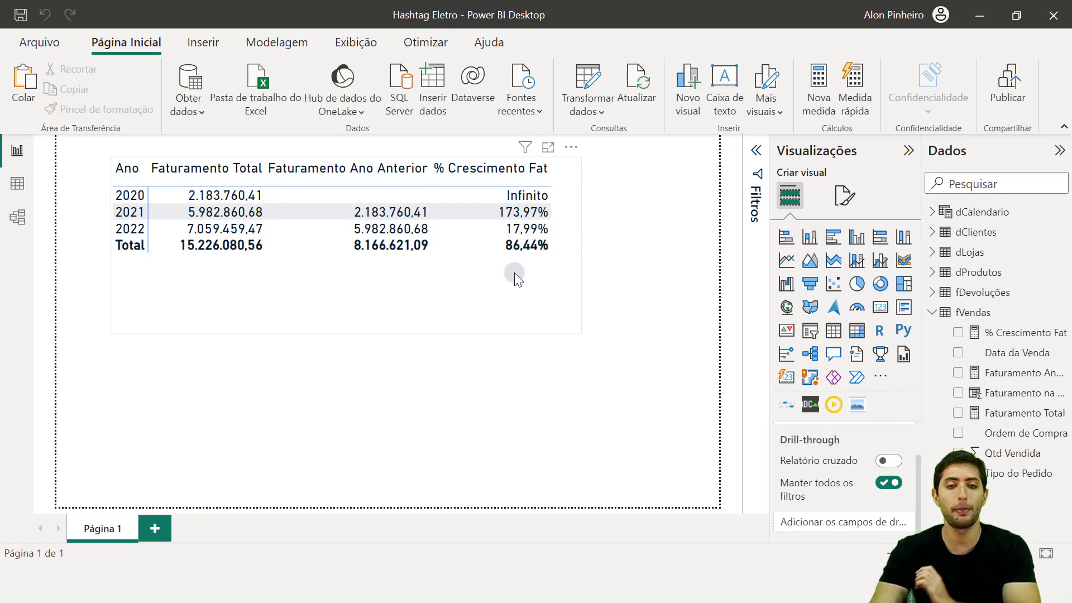
Step: Reopen the % Crescimento Fat measure and replace its whole expression with the start of a DIVIDE function
left_click(514, 272)
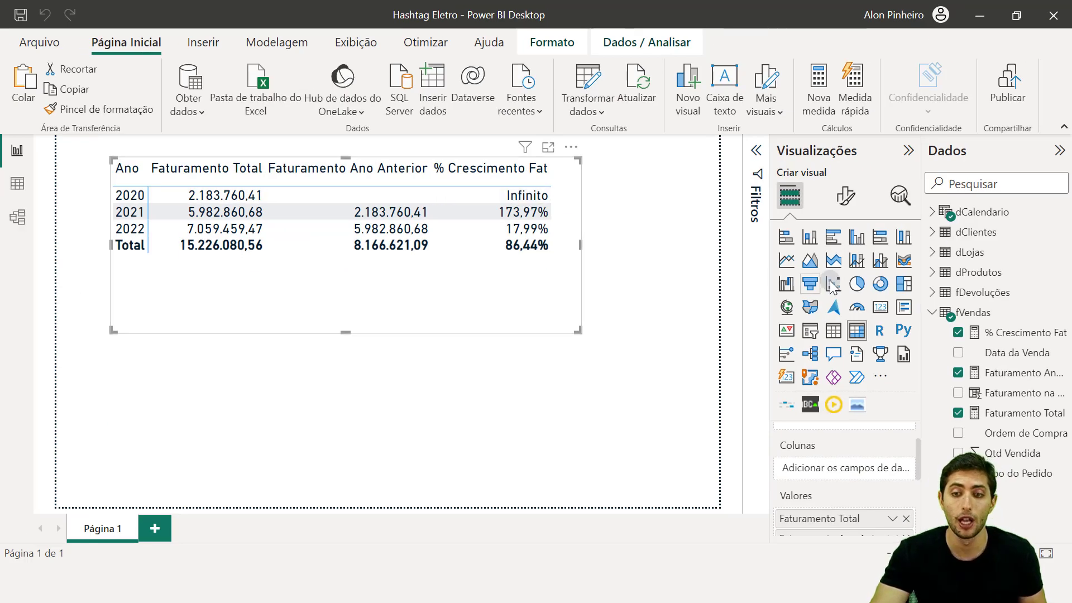
left_click(1025, 332)
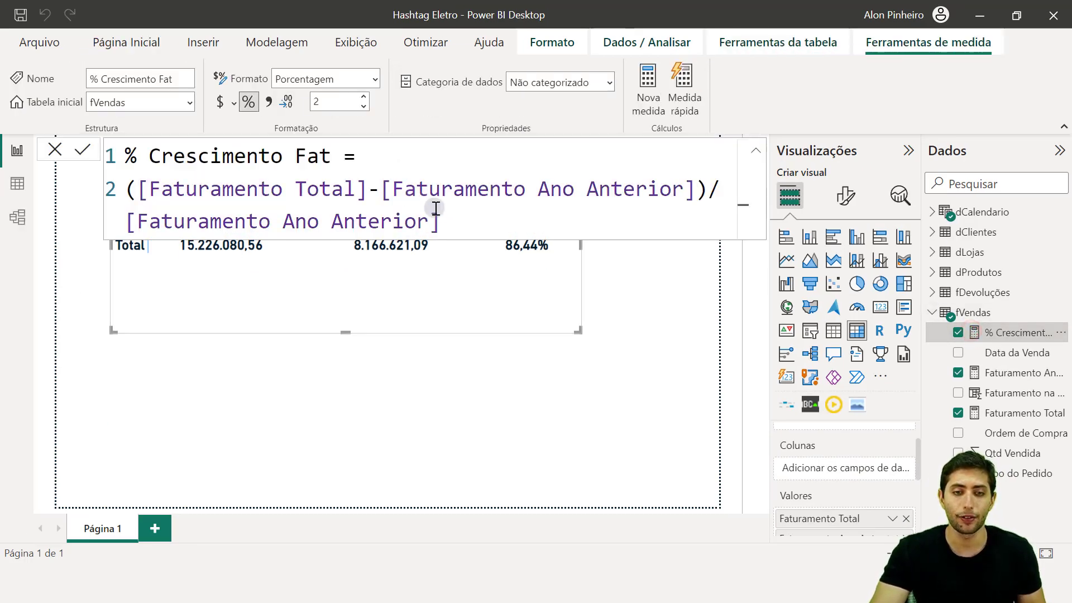
left_click_drag(442, 221, 126, 189)
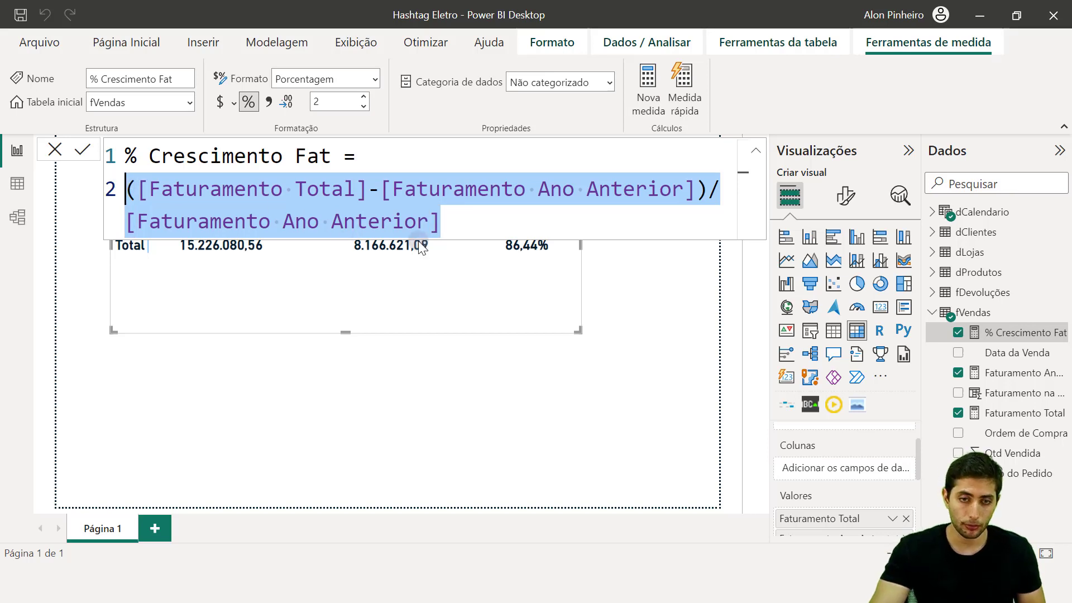
left_click(450, 233)
left_click_drag(450, 225, 128, 221)
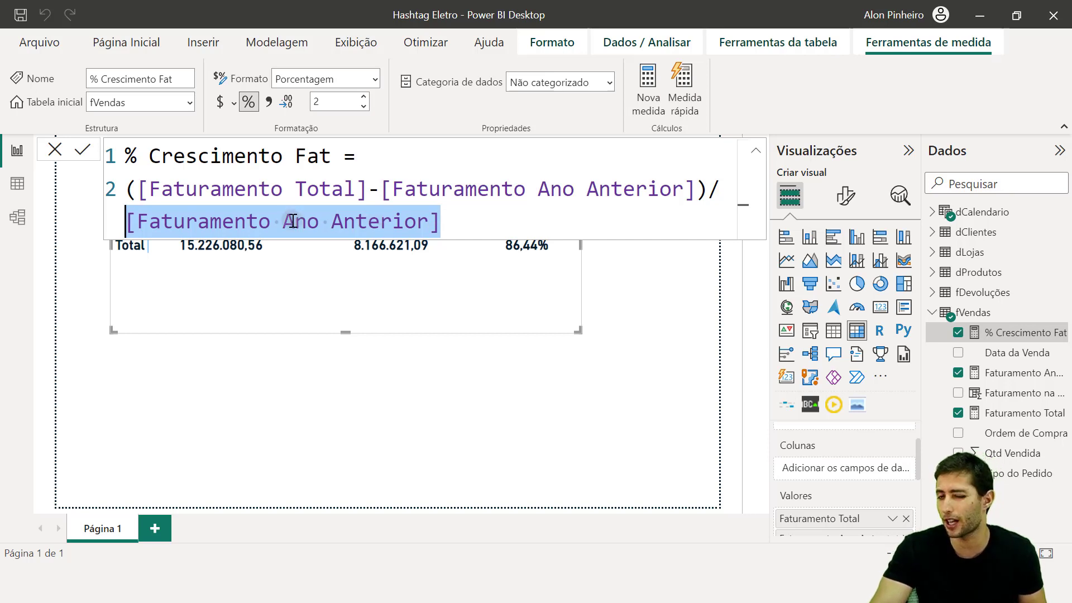
left_click_drag(468, 222, 124, 186)
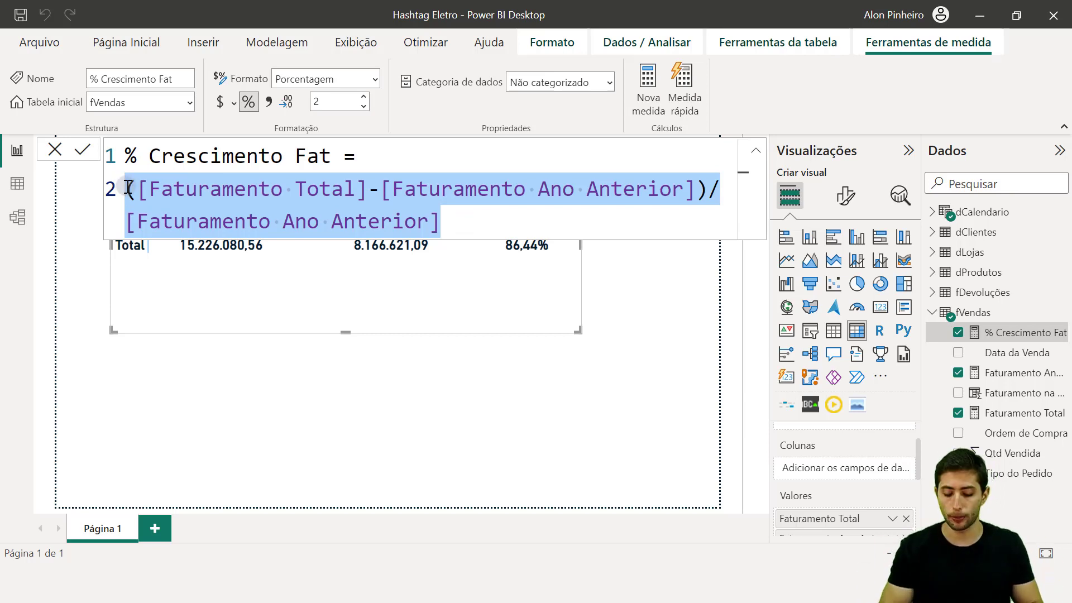
key("BackSpace")
type("divide")
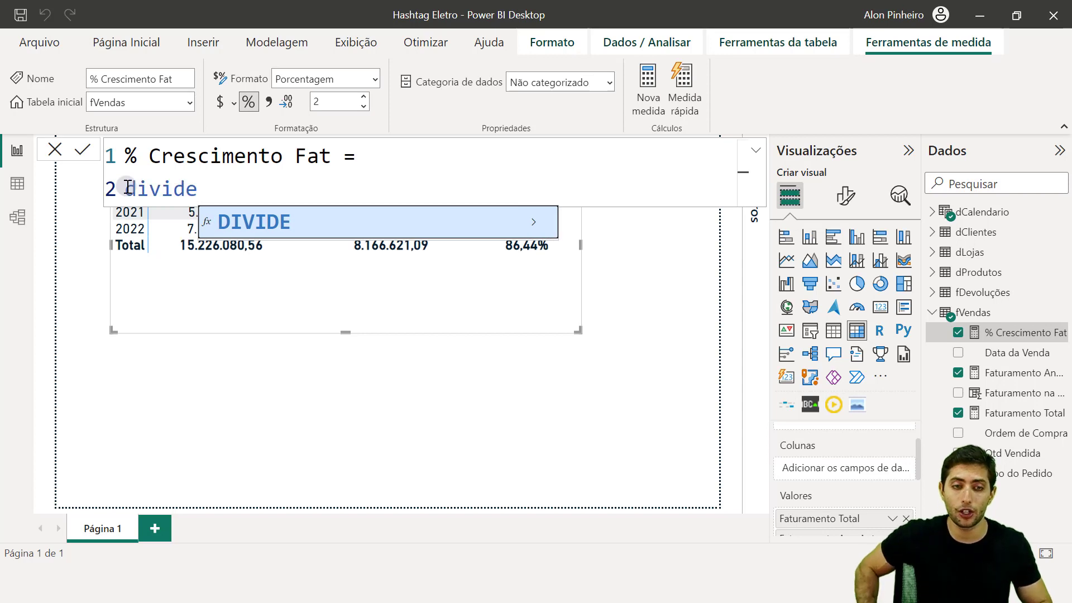
key("Tab")
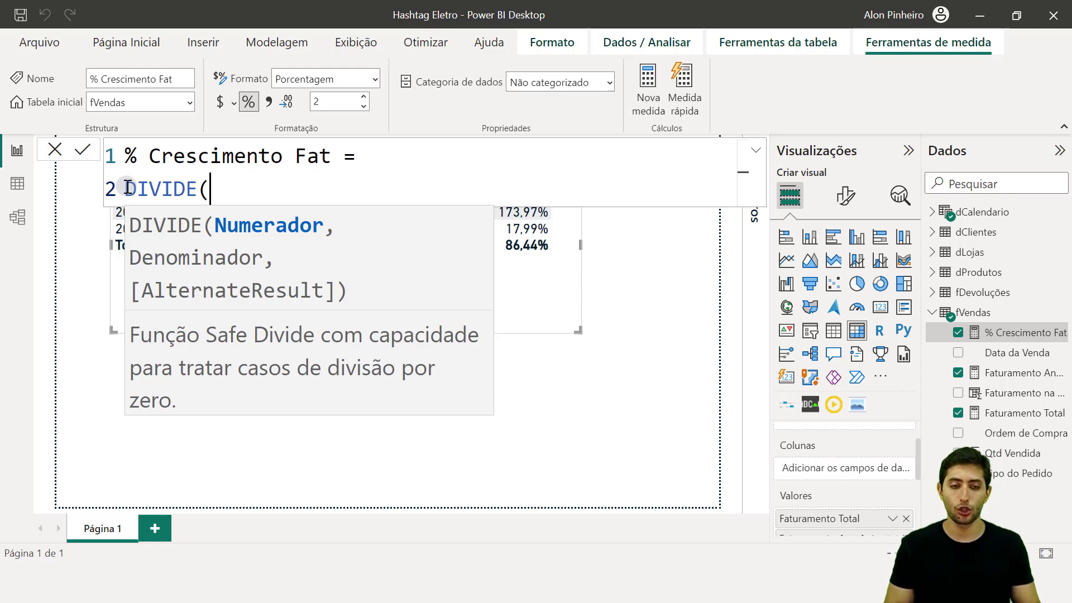
Step: Enter [Faturamento Total]-[Faturamento Ano Anterior] as the DIVIDE numerator, keeping the separating comma on the same line
key("shift+Return")
type("faturamento t")
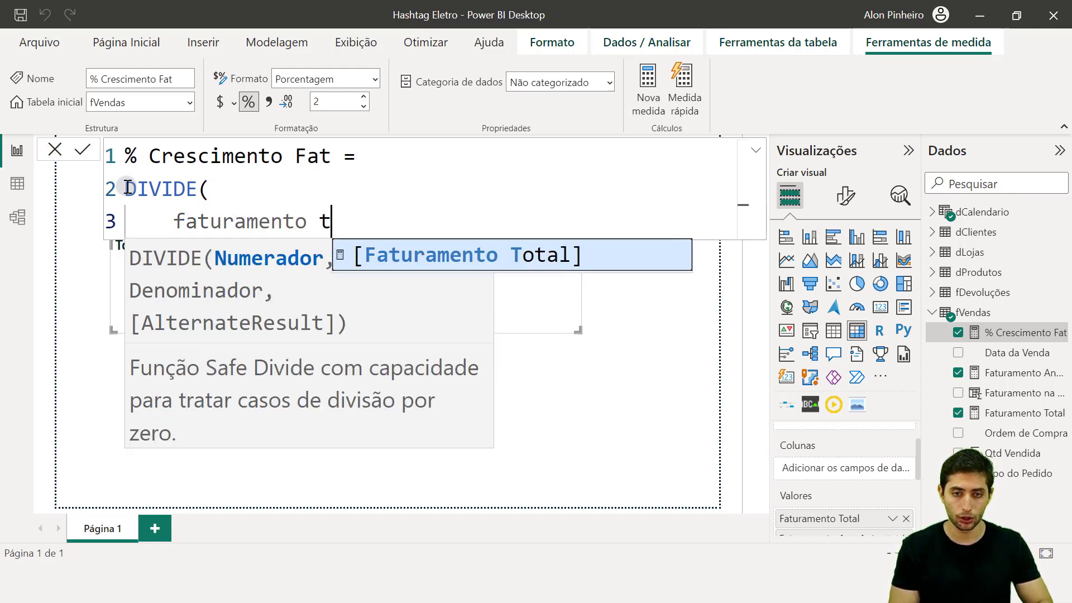
key("Tab")
type("-faturam")
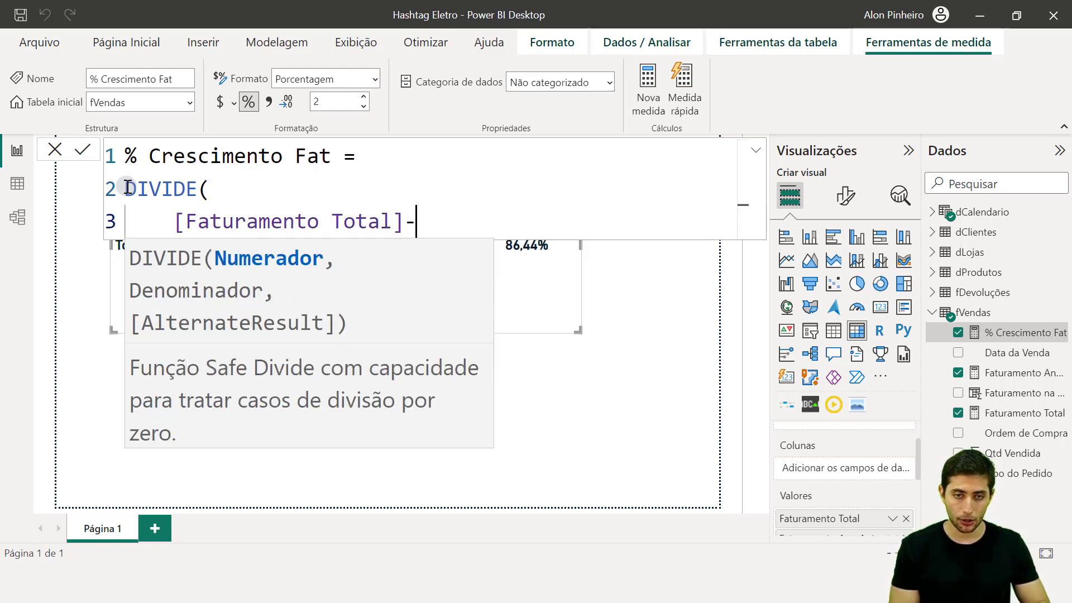
key("Tab")
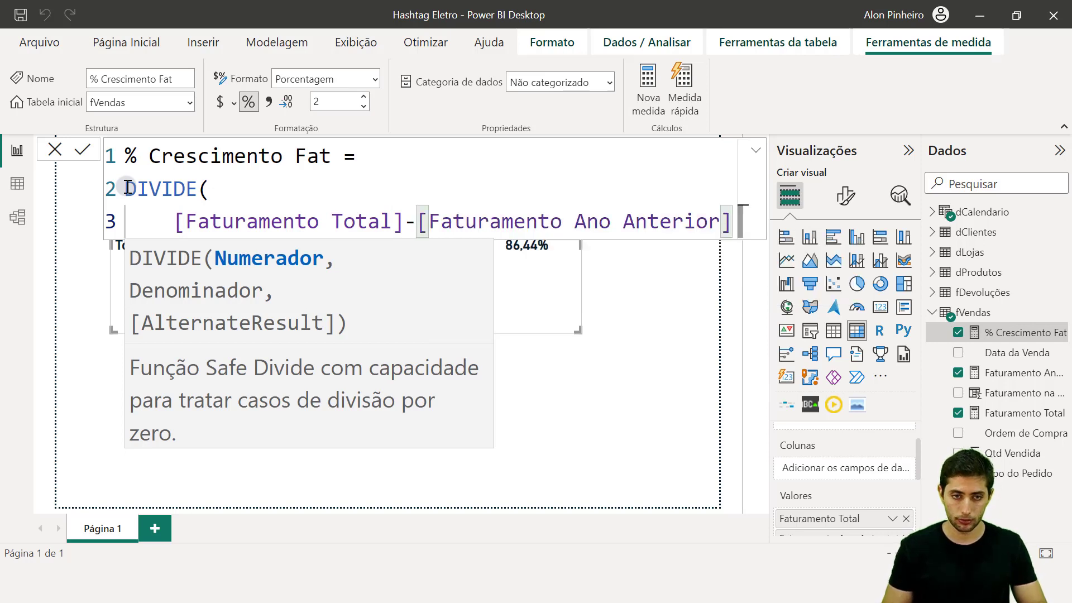
type(",")
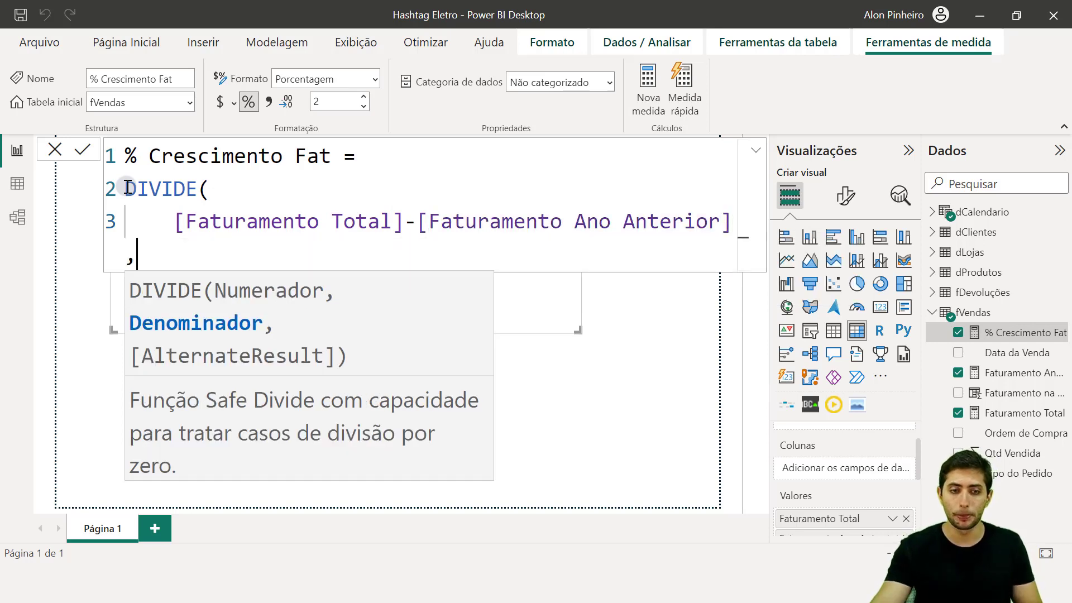
left_click(177, 226)
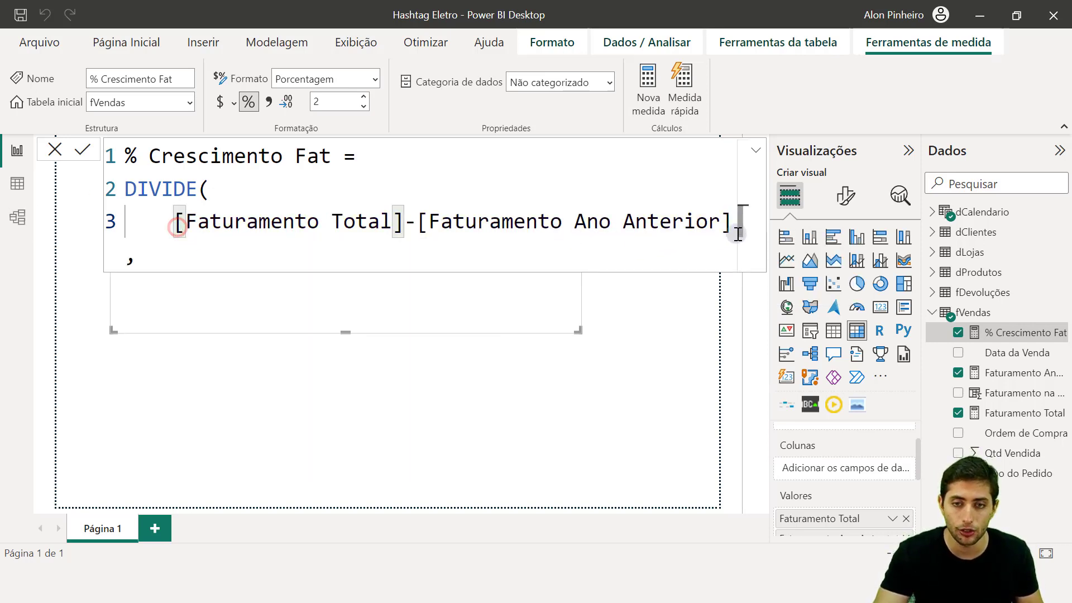
left_click(671, 249)
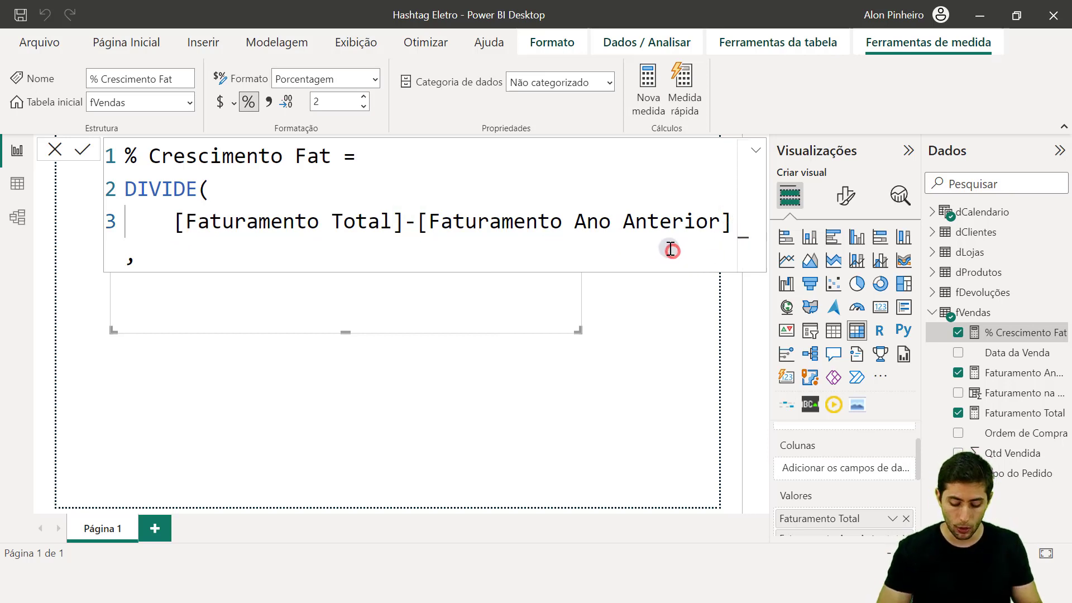
key("BackSpace")
key("BackSpace")
type("],")
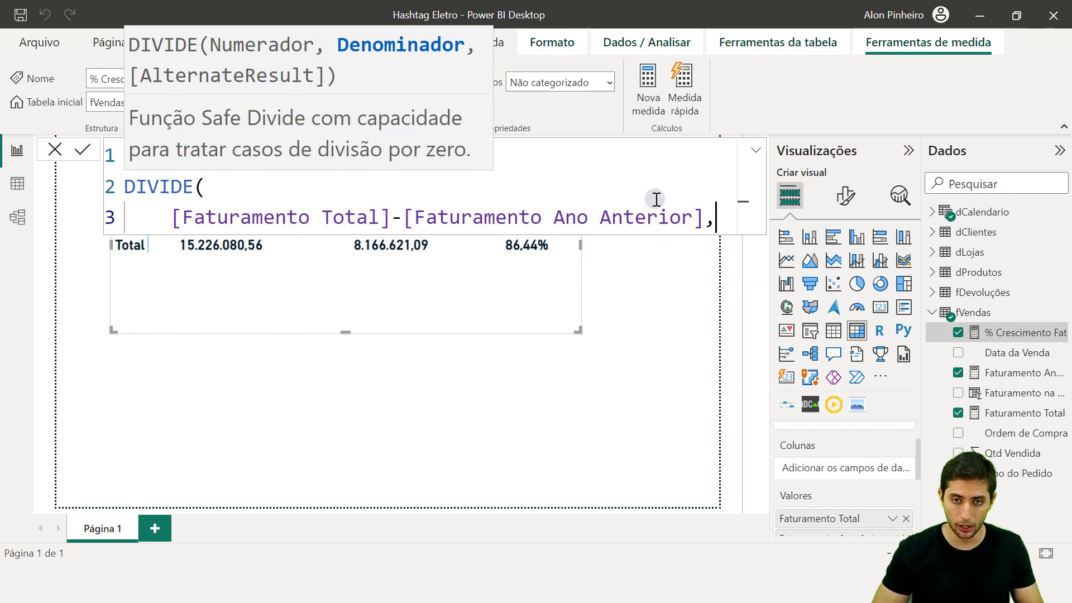
key("shift+Return")
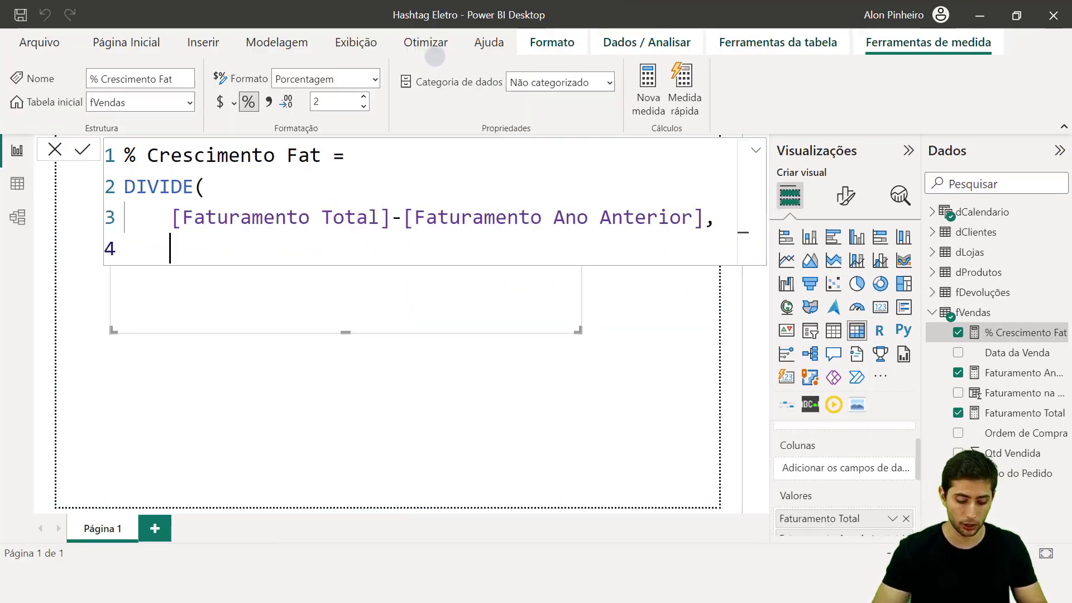
Step: Enter [Faturamento Ano Anterior] as the DIVIDE denominator, close the function on its own line and save the measure
type("faturam")
key("Tab")
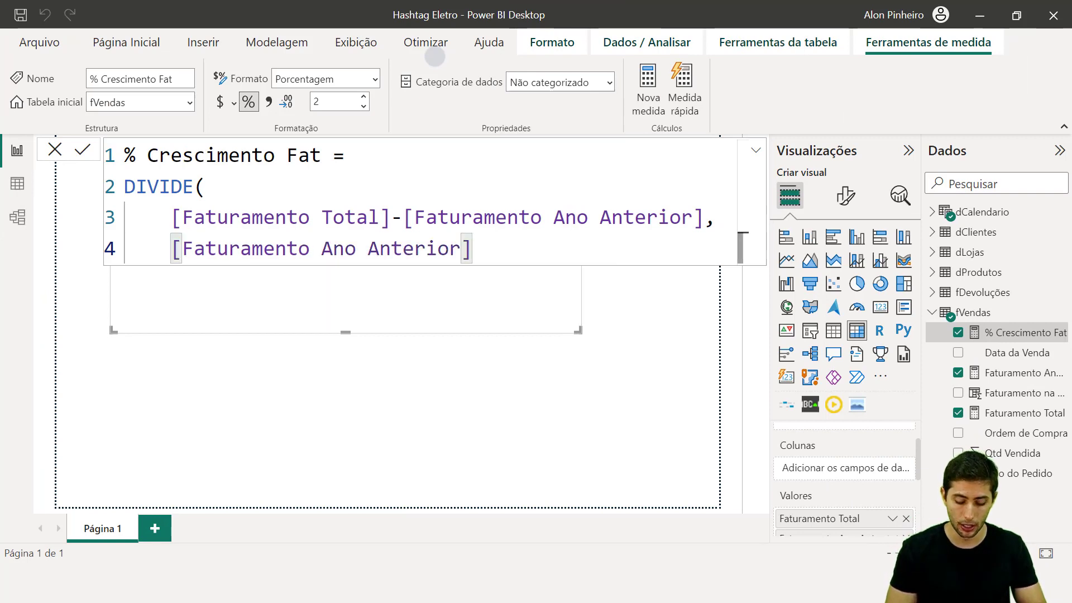
key("shift+Return")
key("shift+Return")
type(")")
key("BackSpace")
key("BackSpace")
type(")")
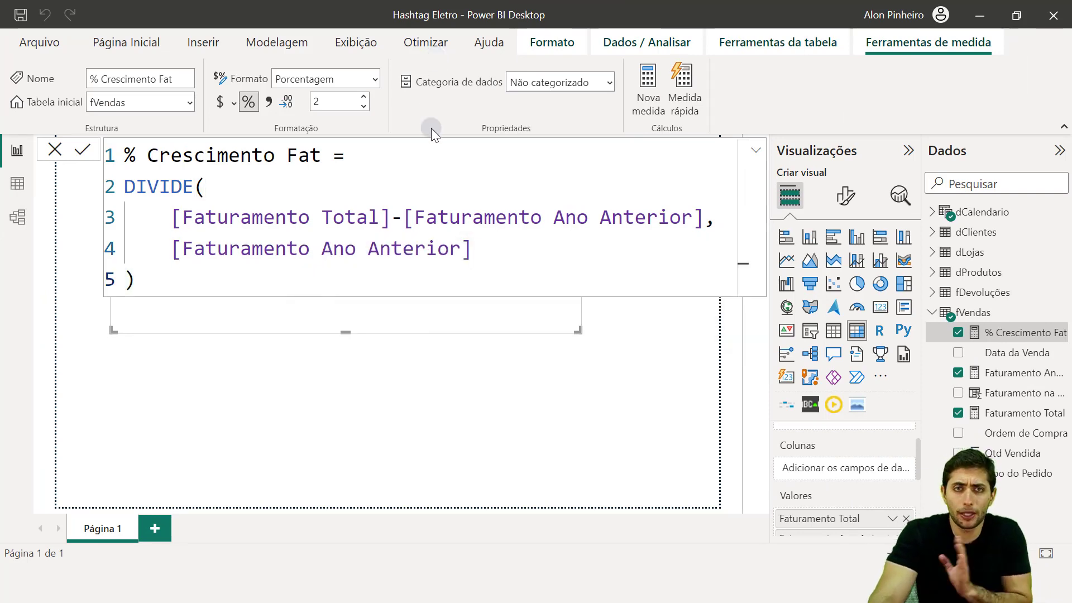
left_click_drag(175, 229, 705, 221)
left_click(549, 248)
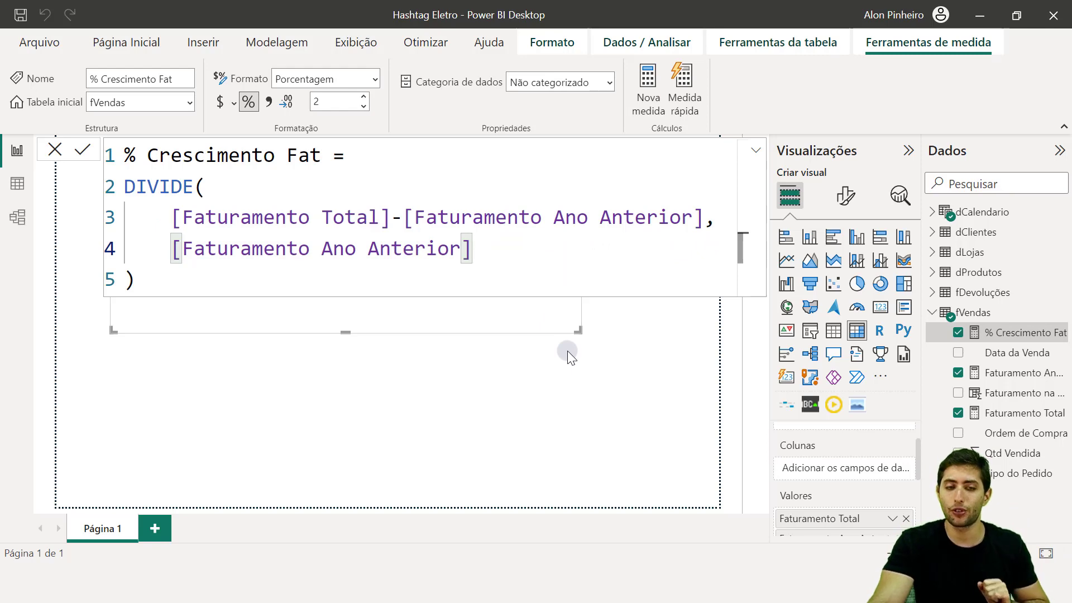
left_click(447, 380)
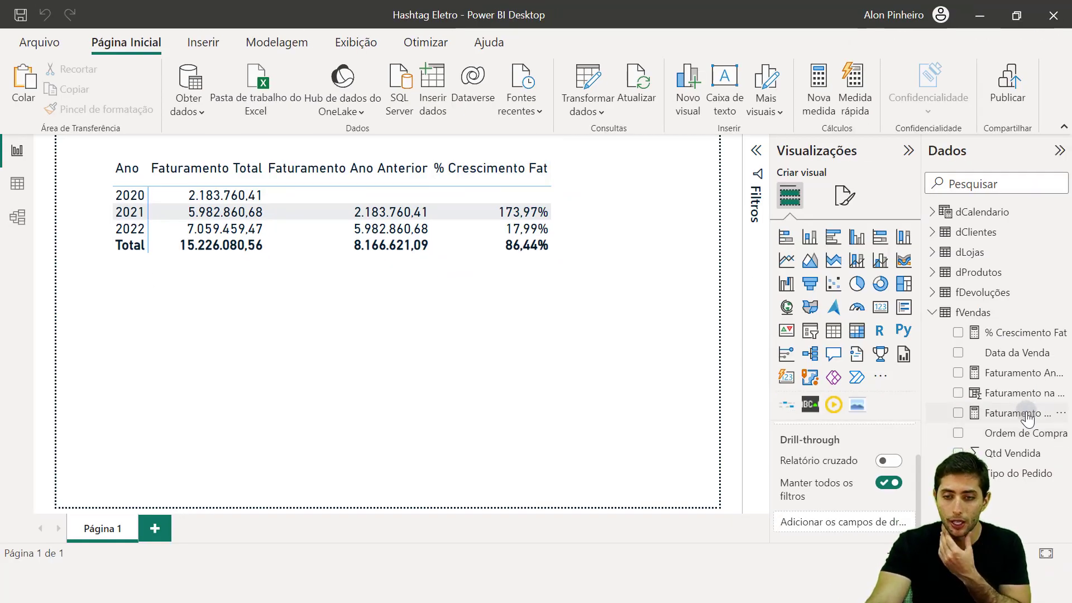
Step: Add "Sem Histórico" as the alternate result of DIVIDE in the % Crescimento Fat measure
left_click(1013, 333)
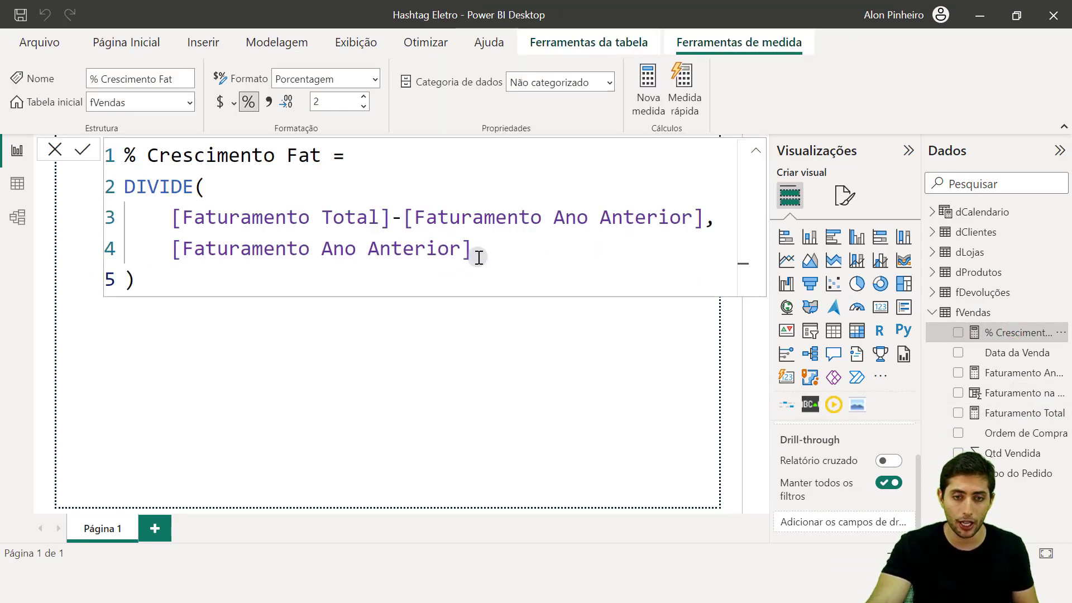
left_click(446, 265)
key("BackSpace")
key("BackSpace")
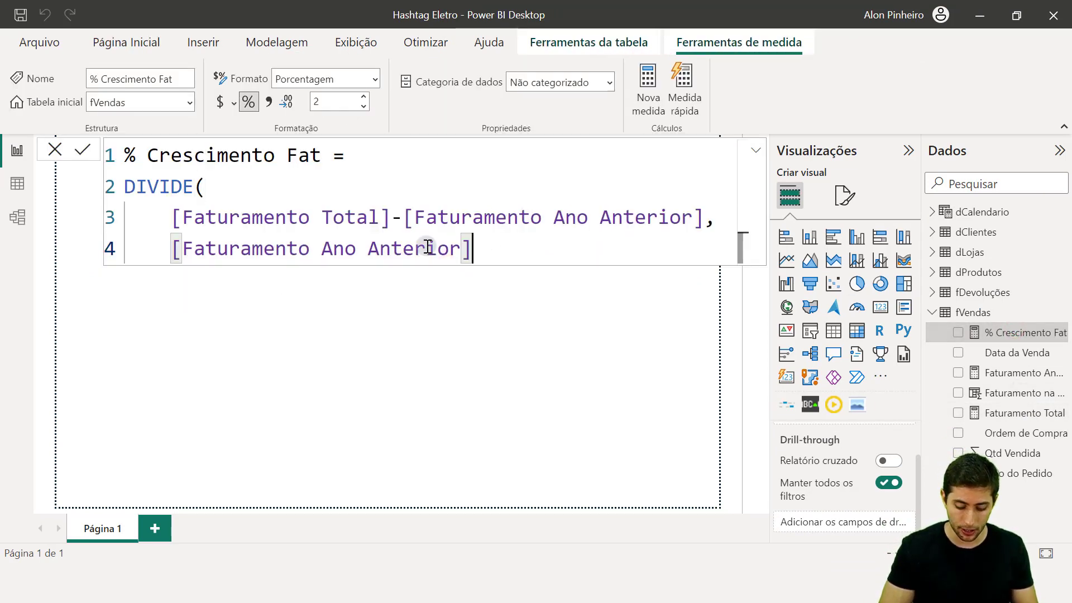
type(",")
key("Return")
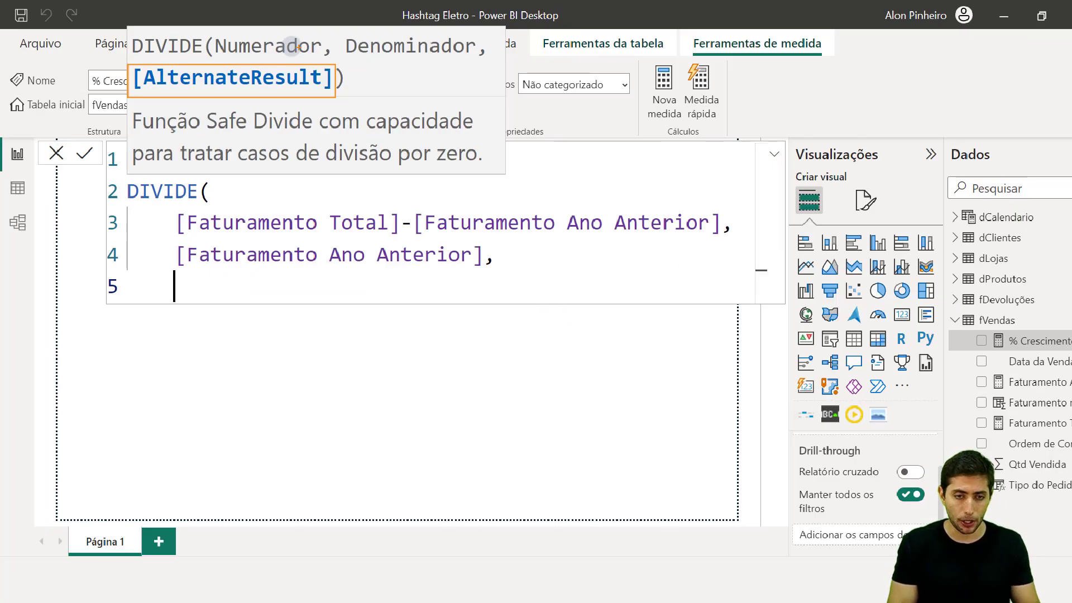
type("\"Sem His")
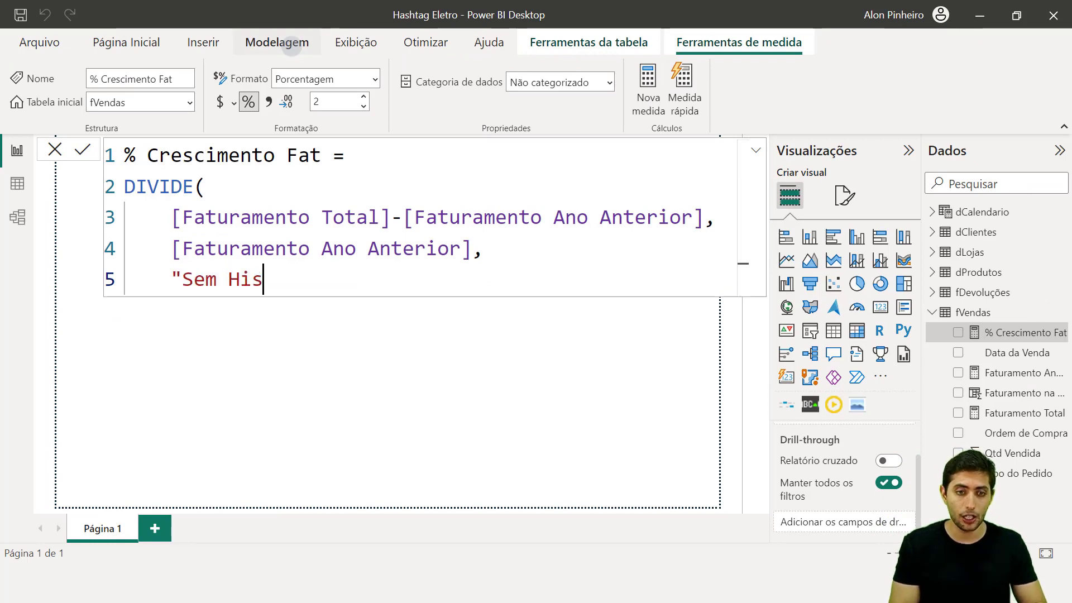
type("tórico\"")
key("Return")
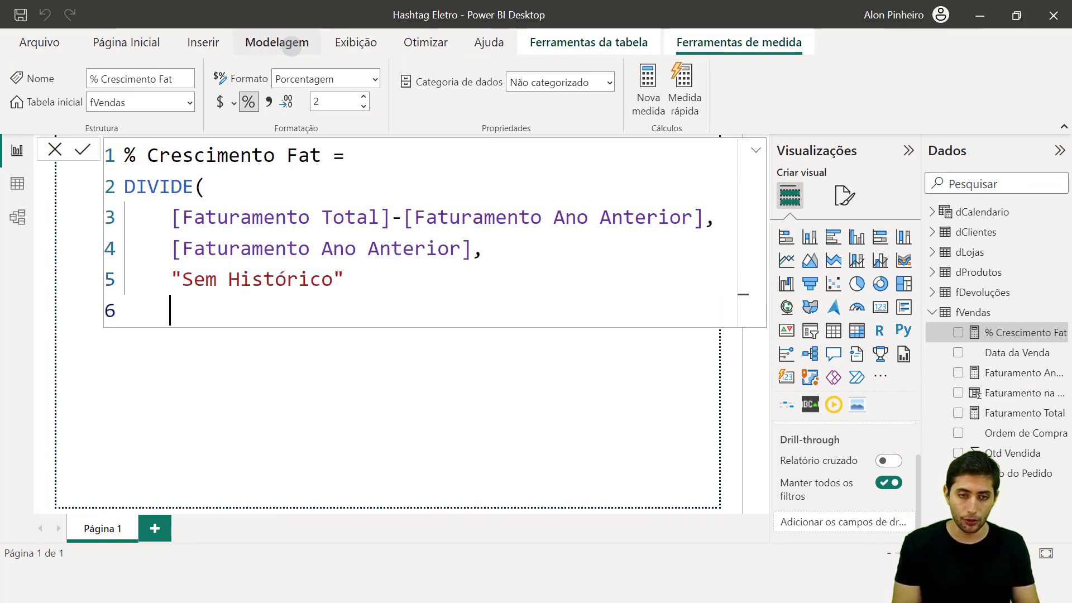
type(")")
key("Return")
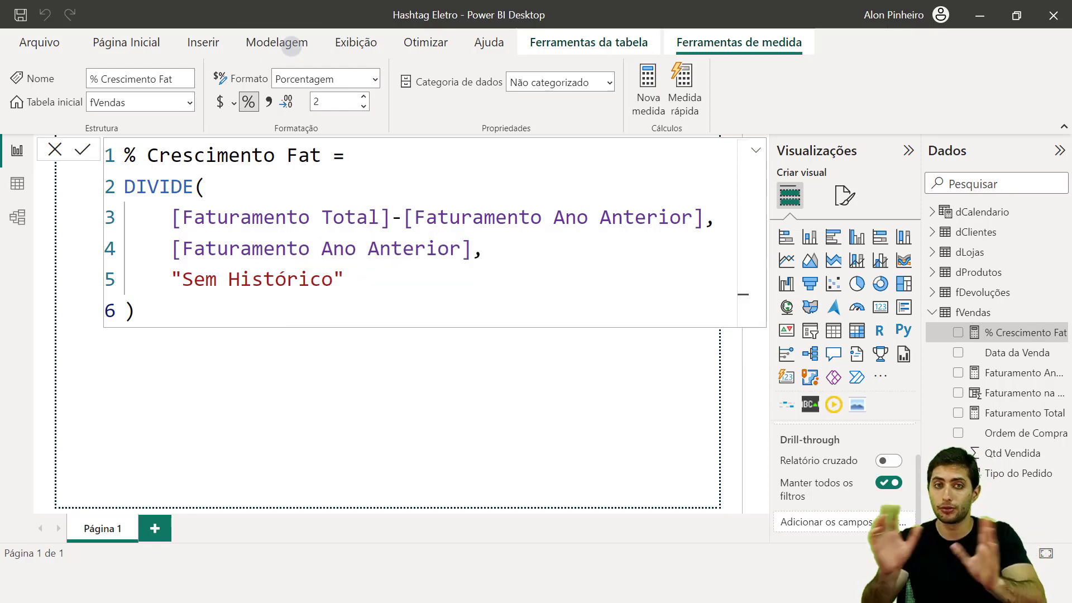
Step: Compare the total revenue of 2020, 2021 and 2022 with the growth percentages in the matrix
left_click(514, 382)
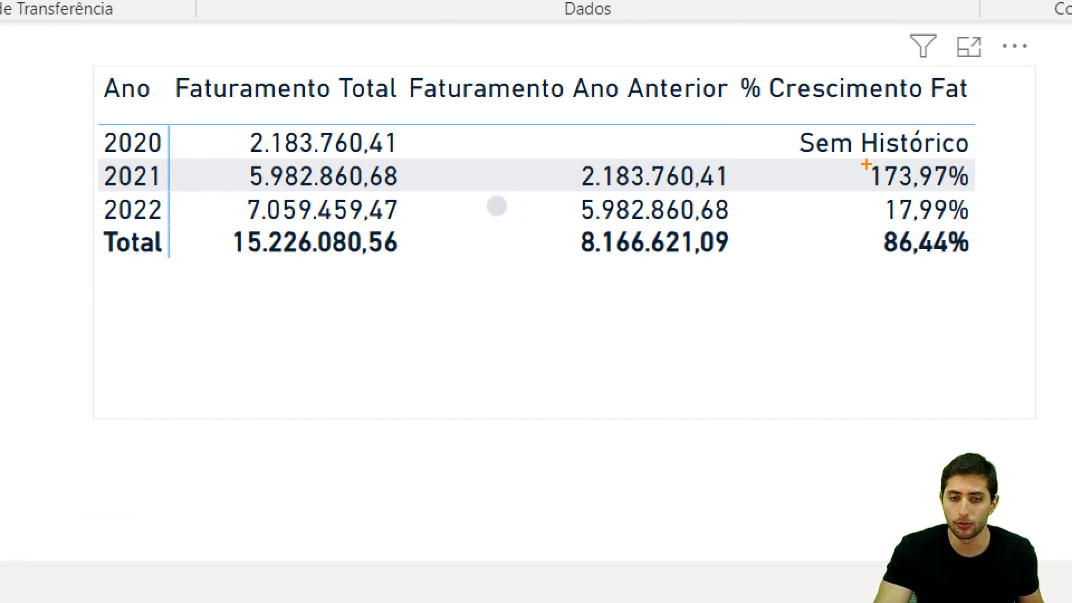
left_click_drag(242, 128, 284, 139)
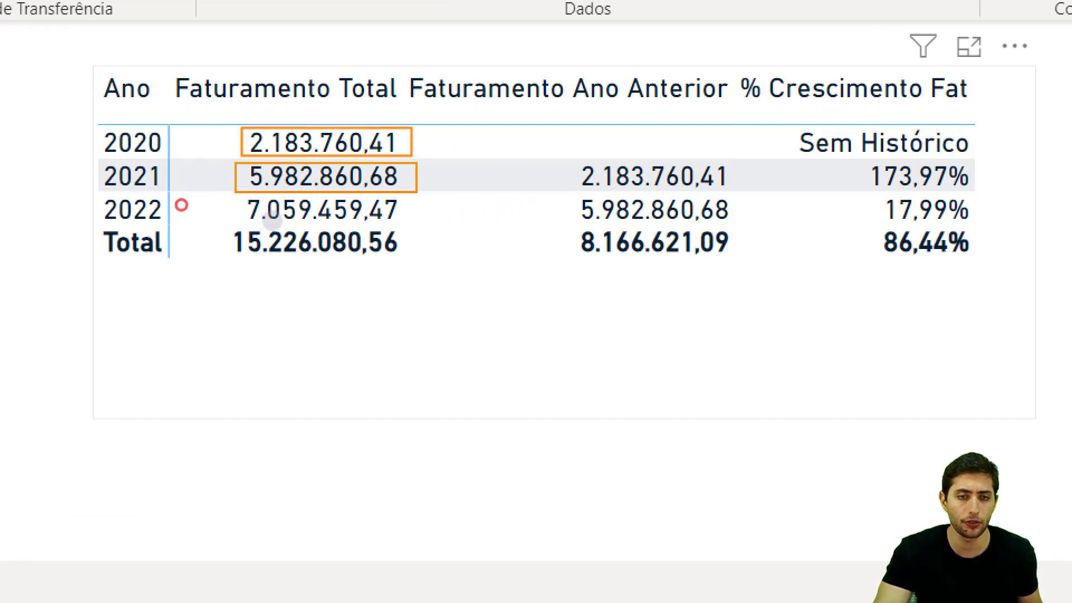
left_click(483, 206)
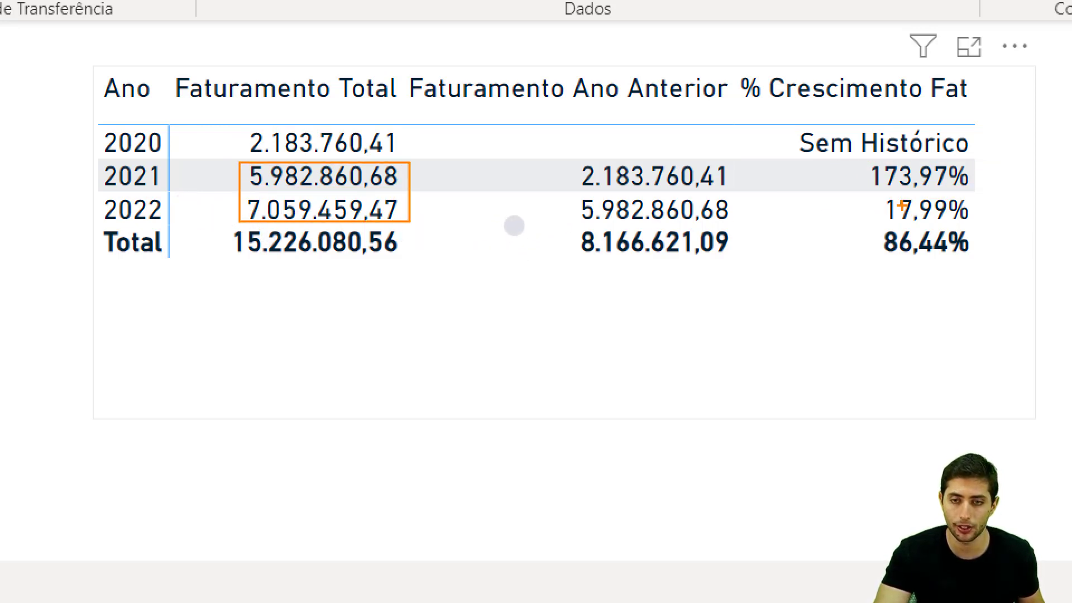
left_click(501, 222)
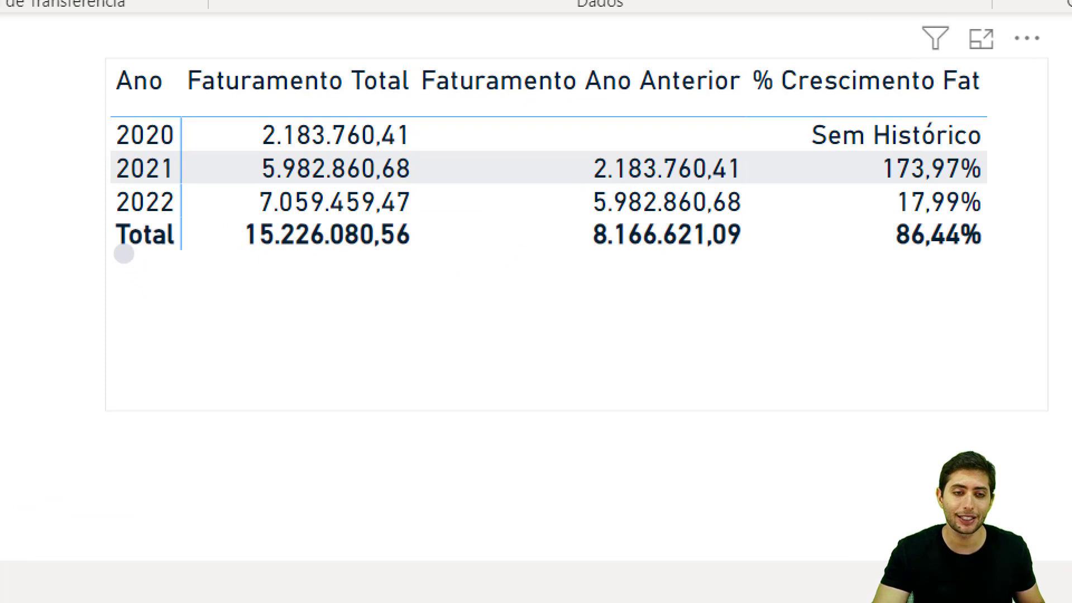
left_click(119, 252)
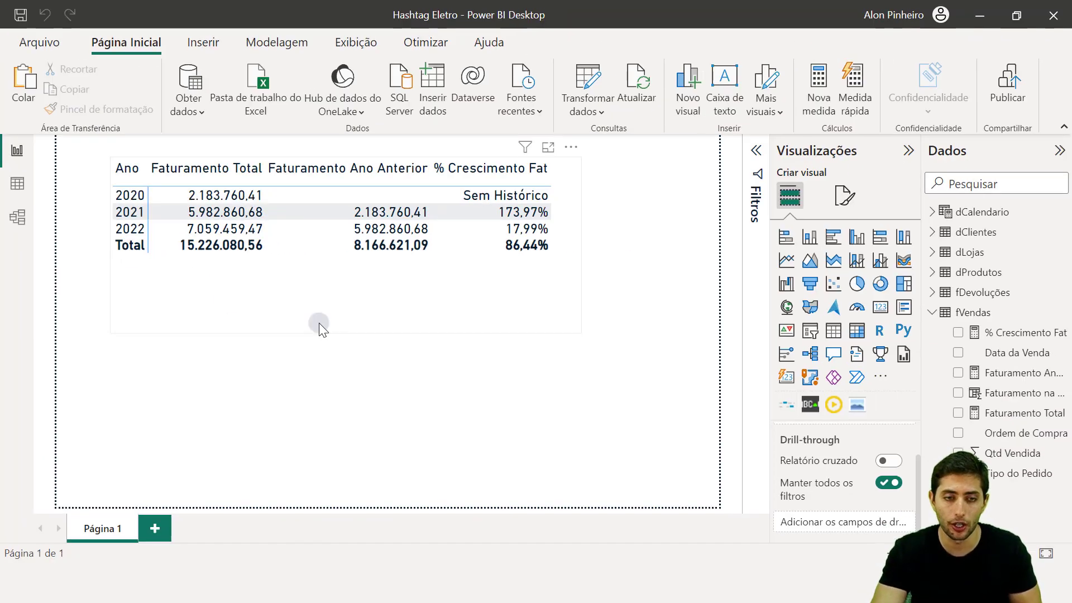
Step: Remove the Ano field from the rows of the revenue growth matrix
left_click(402, 326)
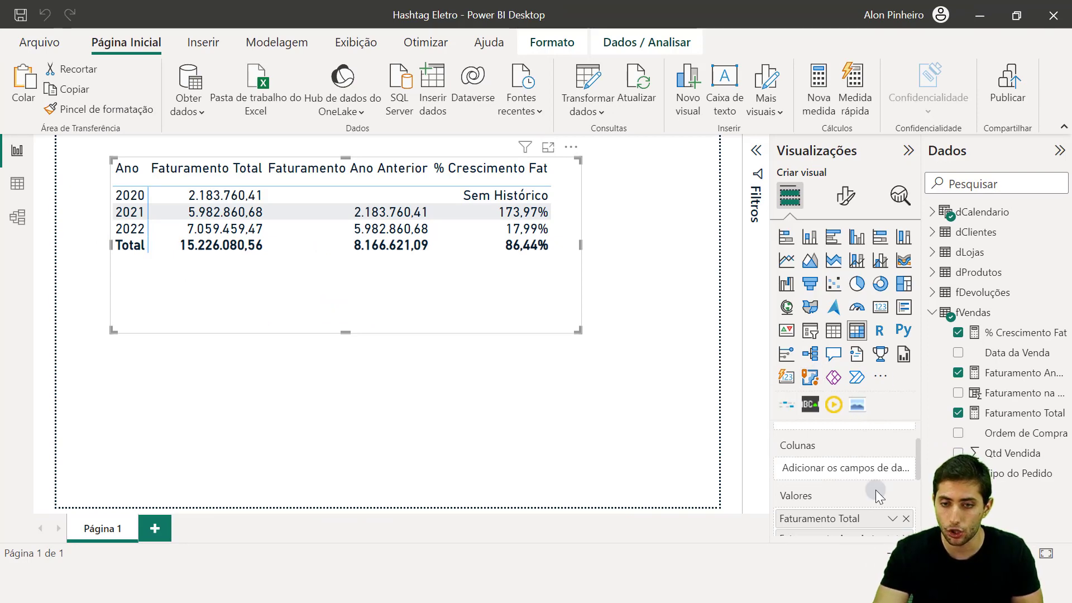
scroll(875, 486, "up", 2)
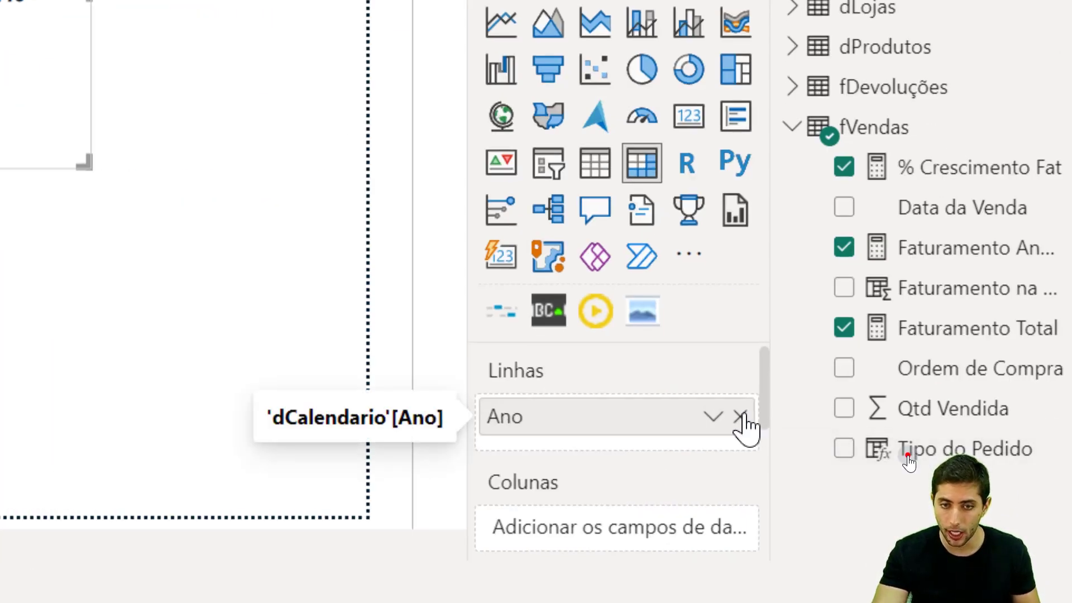
left_click(741, 417)
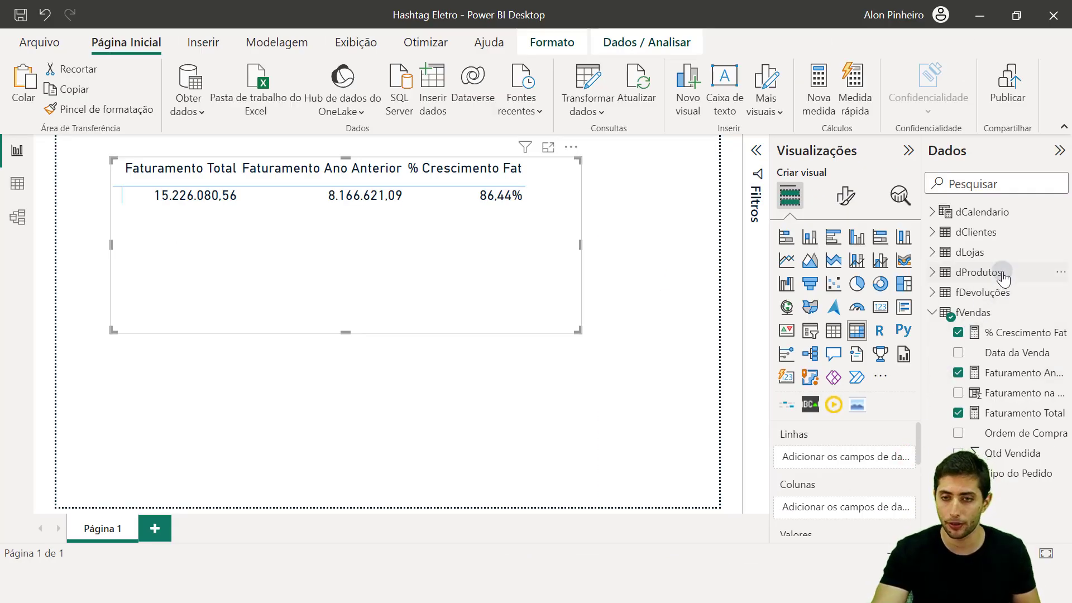
Step: Add Inicio do Mês from dCalendario to the matrix rows and show it as the plain field instead of the date hierarchy
left_click(929, 213)
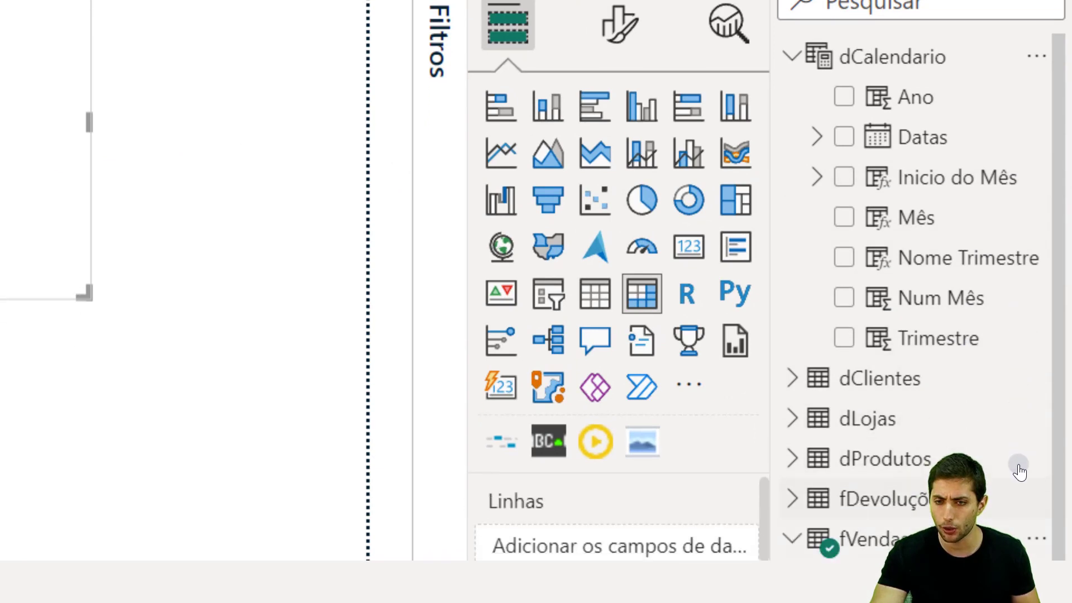
left_click_drag(971, 89, 658, 454)
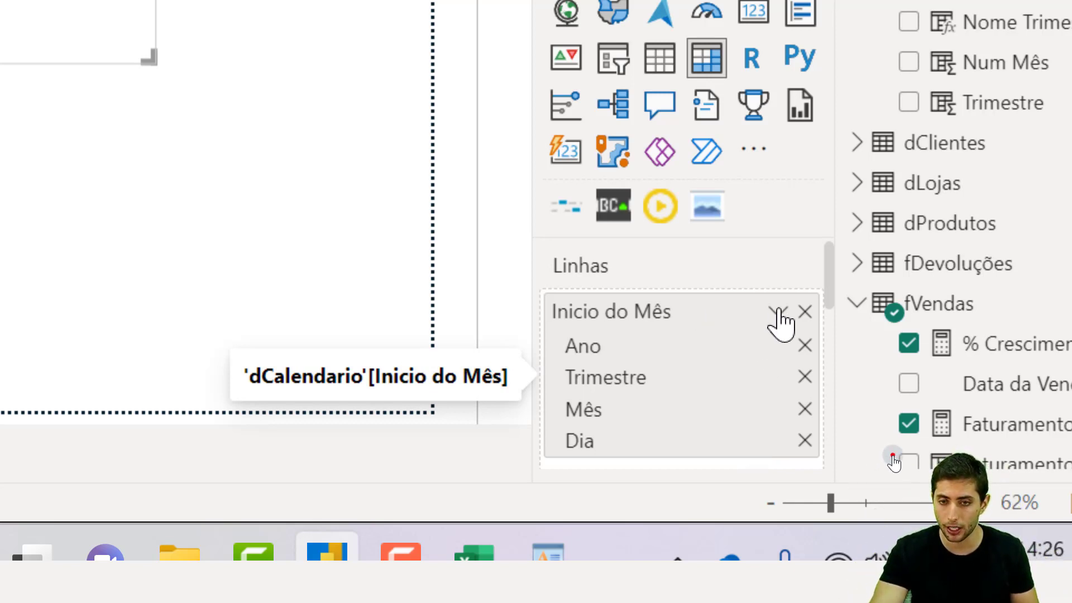
left_click(777, 311)
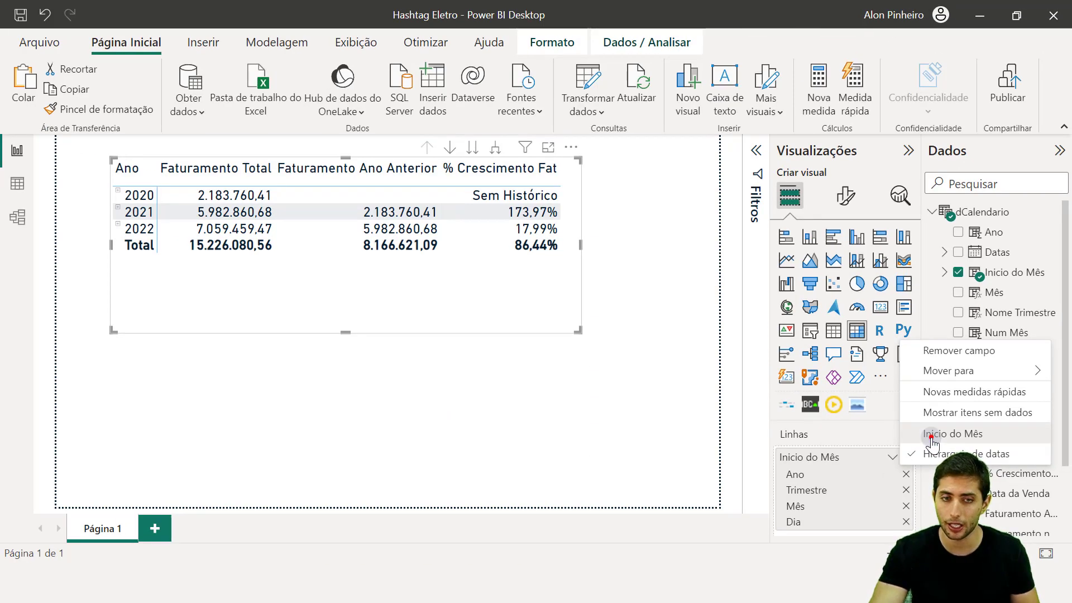
left_click(932, 435)
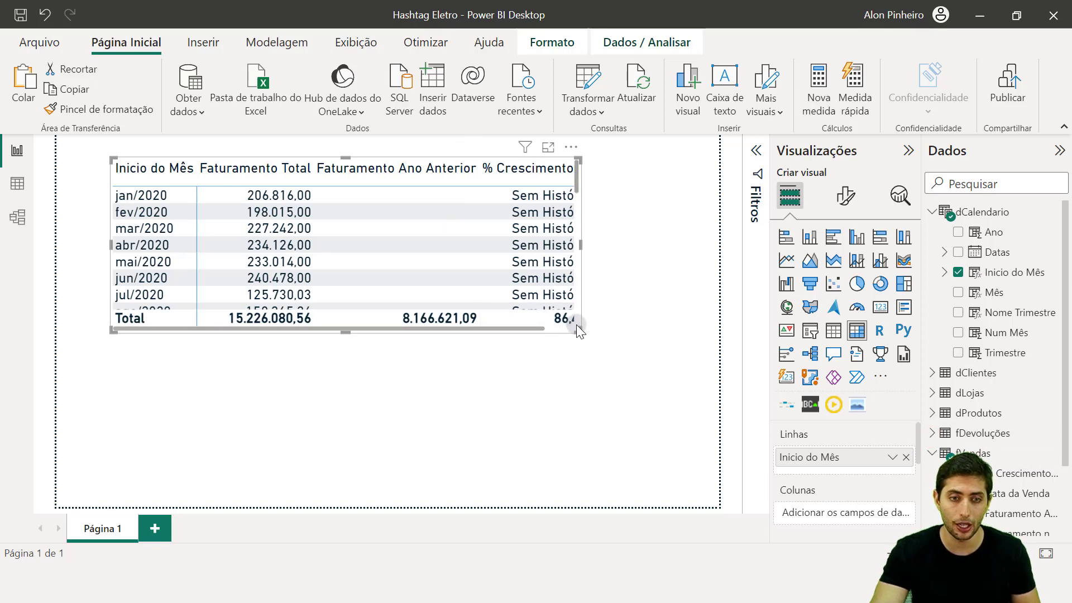
Step: Enlarge the matrix so it spans nearly the full height of the report page and fits the growth column
left_click_drag(579, 330, 613, 504)
left_click_drag(368, 165, 363, 138)
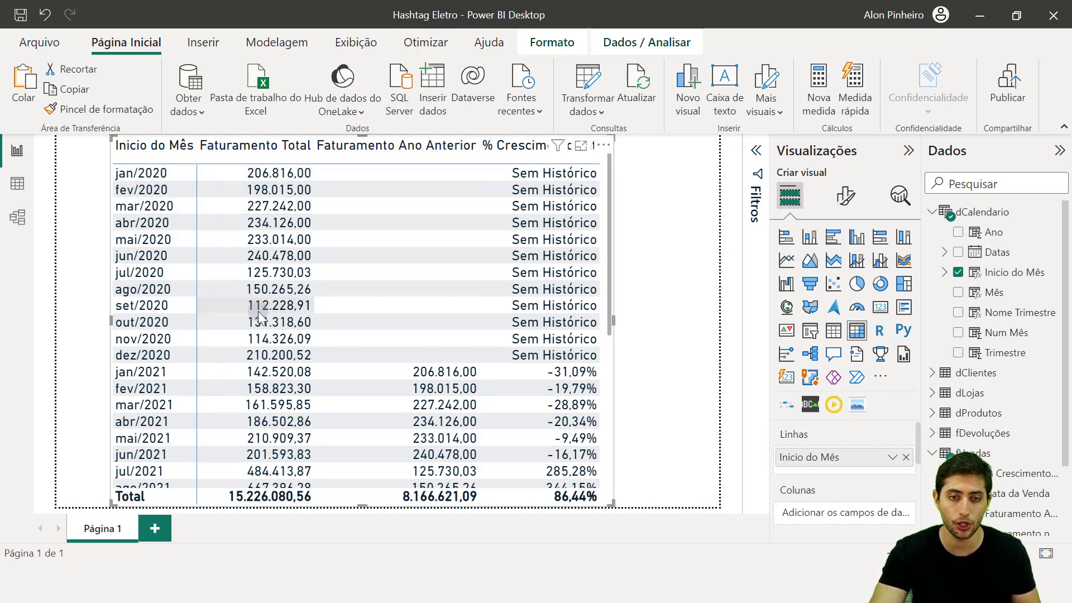
Step: Compare the January 2021 revenue with its previous-year value, the January 2020 row and the resulting growth percentage
scroll(258, 316, "down", 2)
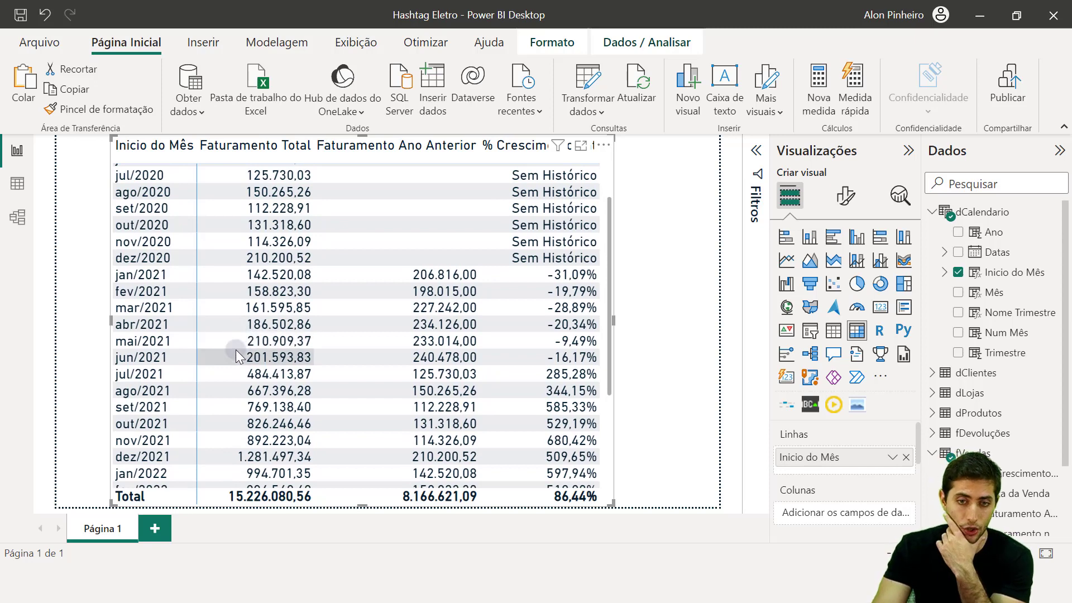
scroll(231, 360, "up", 1)
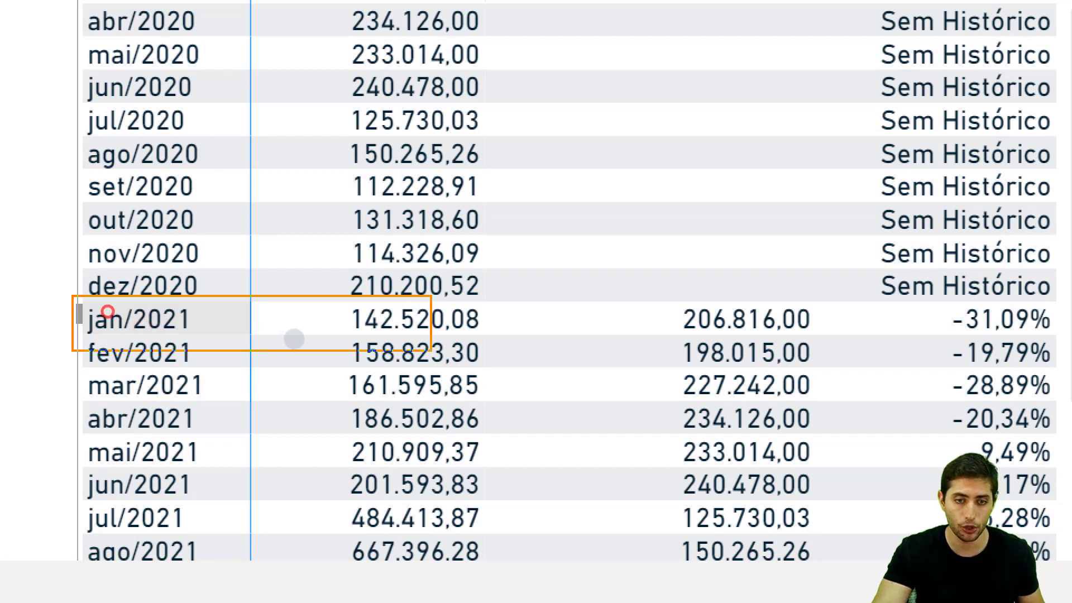
left_click(321, 319)
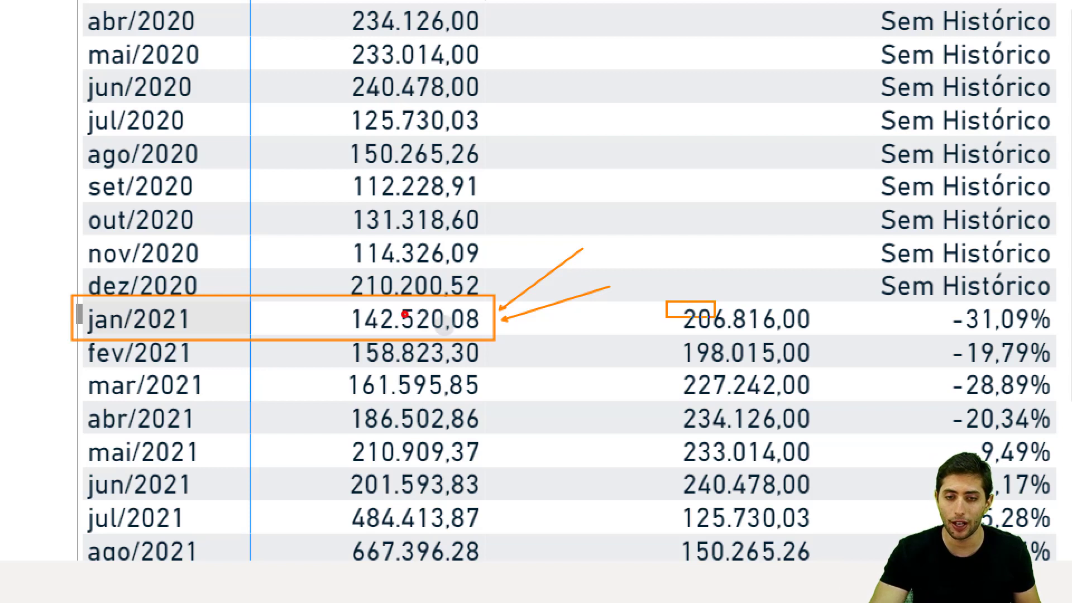
left_click_drag(714, 317, 823, 334)
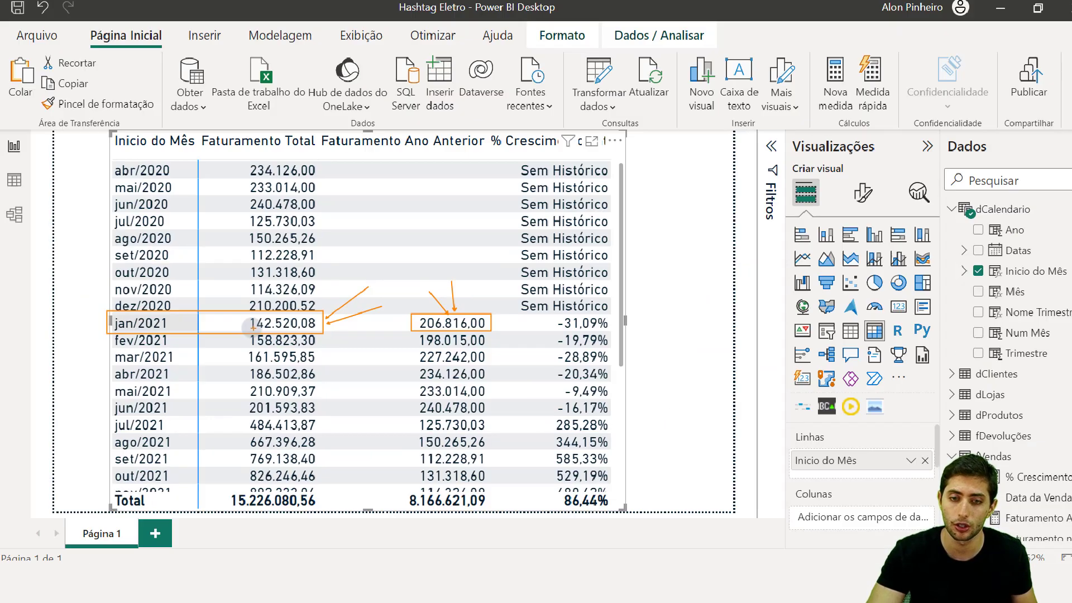
scroll(251, 329, "up", 1)
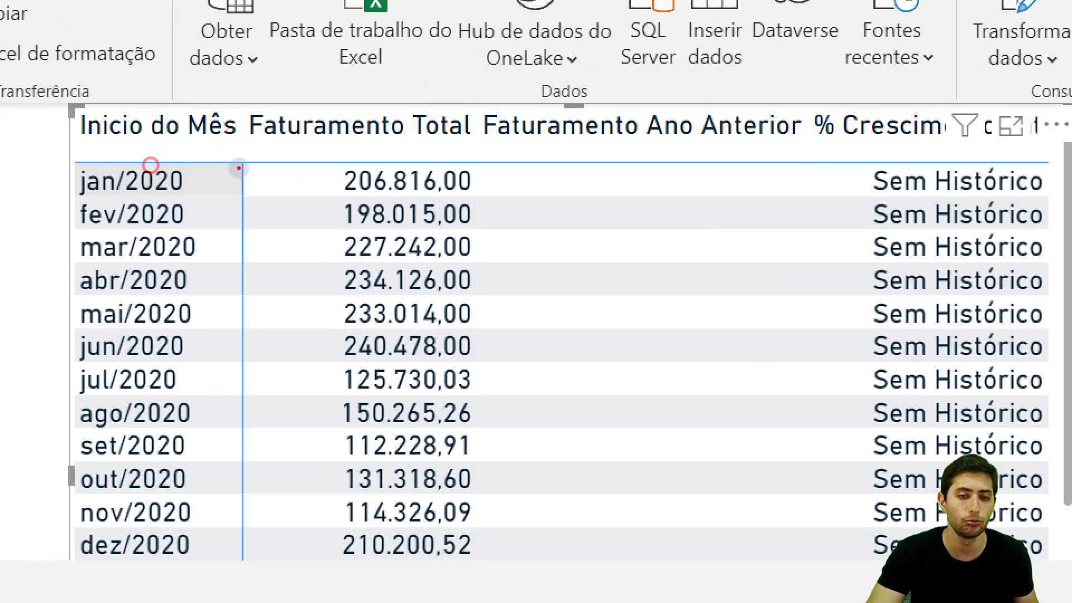
left_click_drag(310, 169, 472, 190)
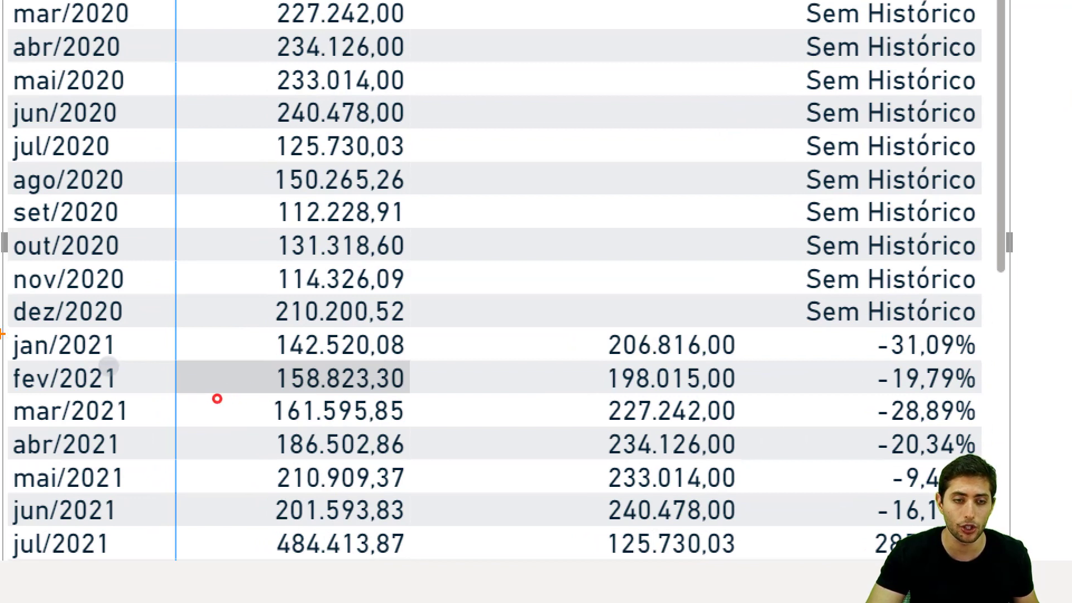
left_click_drag(2, 329, 420, 364)
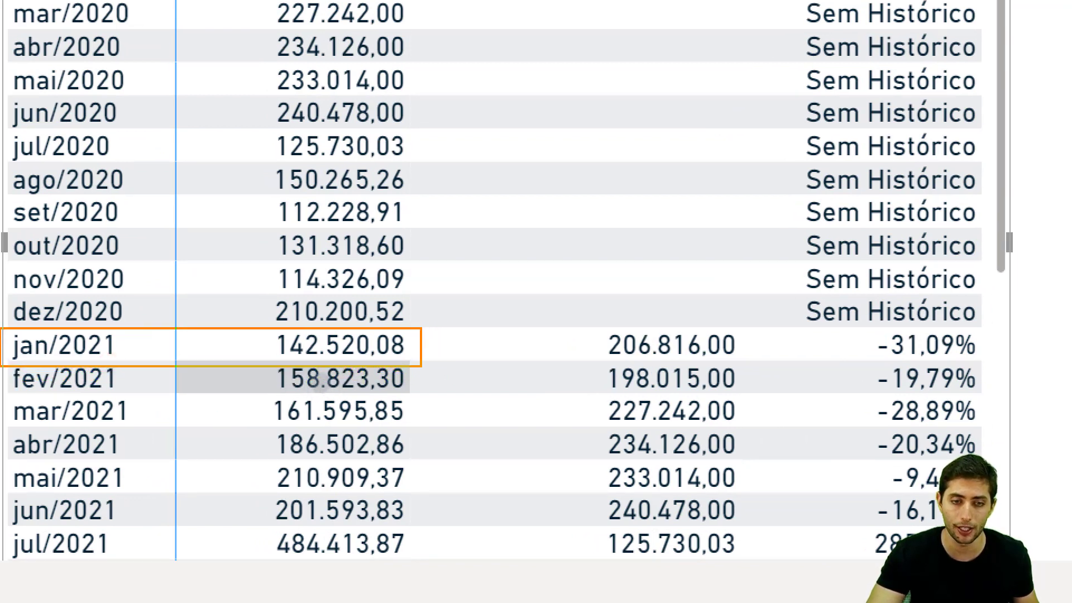
left_click_drag(570, 326, 753, 366)
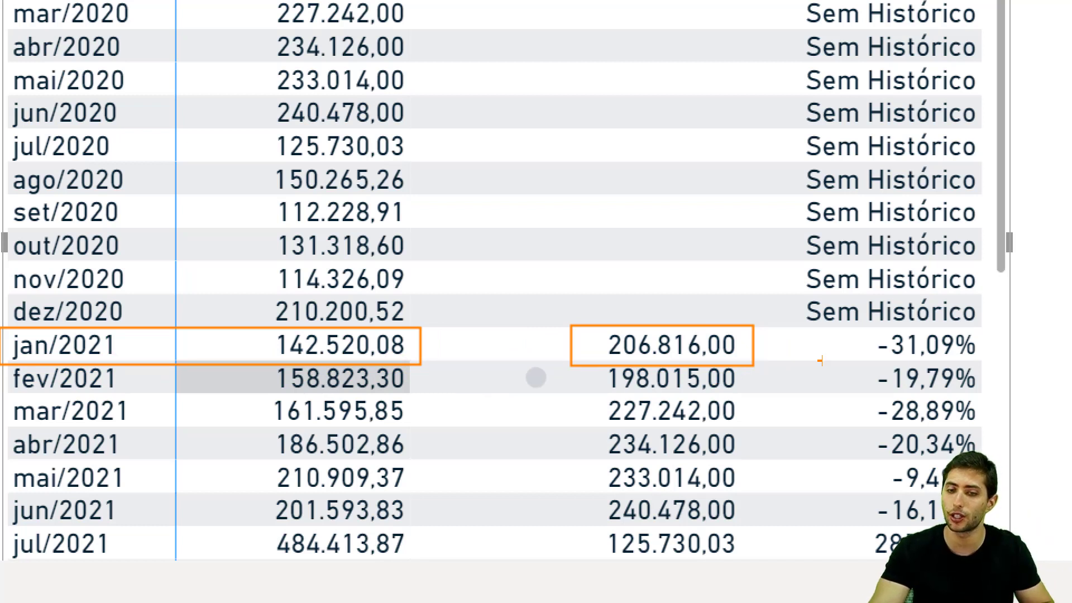
left_click_drag(860, 318, 981, 364)
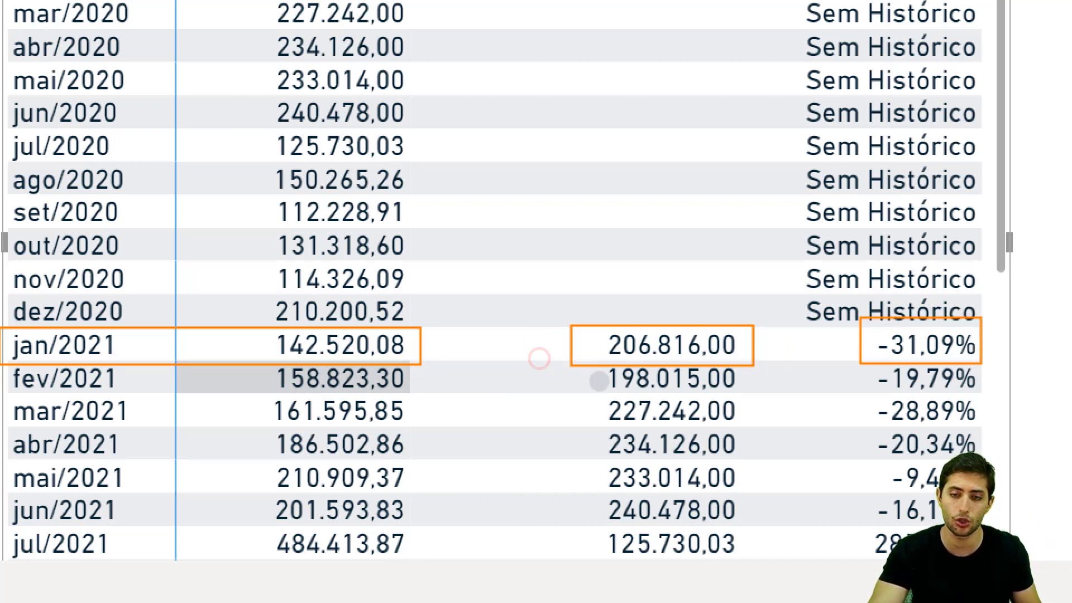
Step: Examine the 2022 rows of the monthly matrix, checking Faturamento Total for July to December against the earlier months
scroll(698, 431, "down", 5)
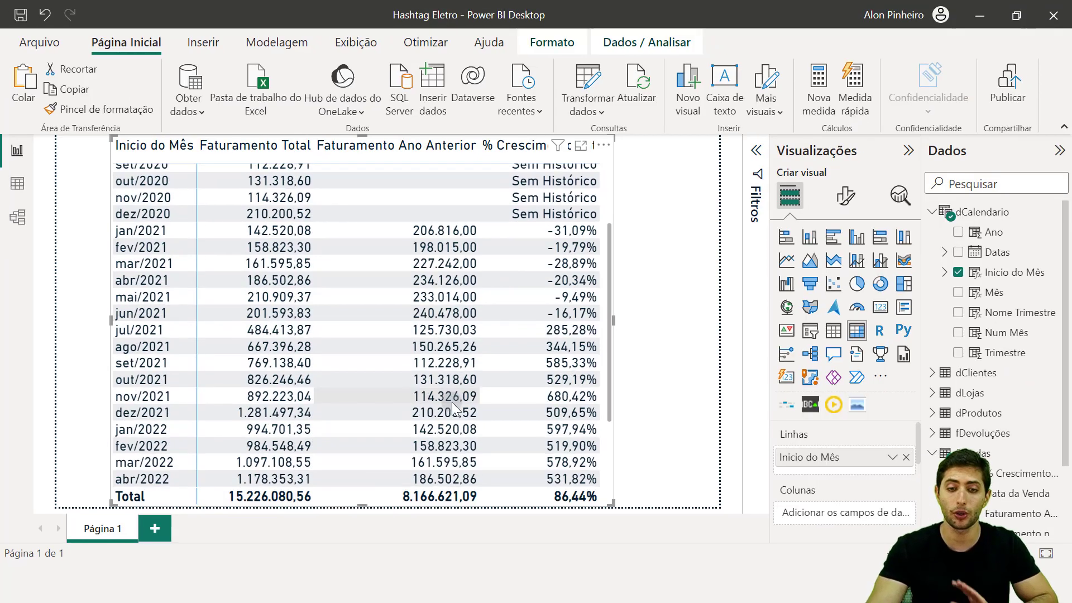
scroll(458, 405, "down", 2)
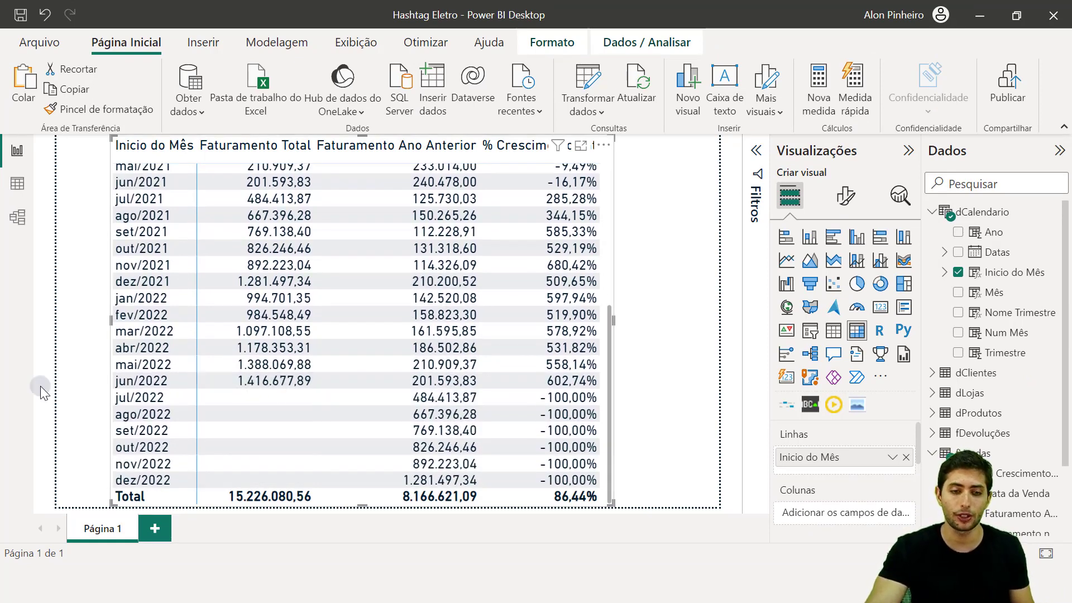
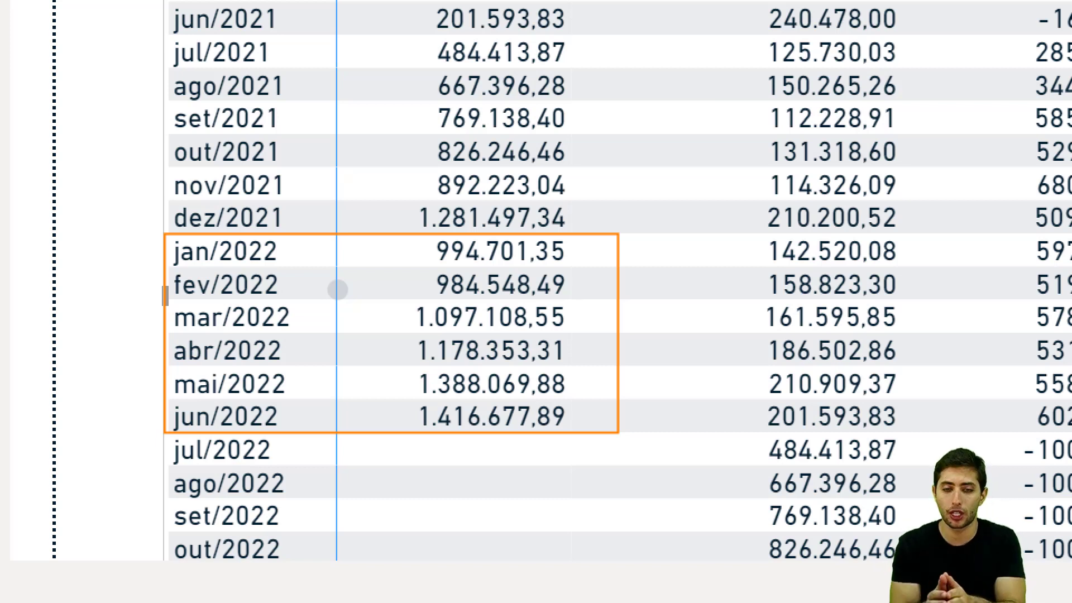
scroll(343, 314, "down", 2)
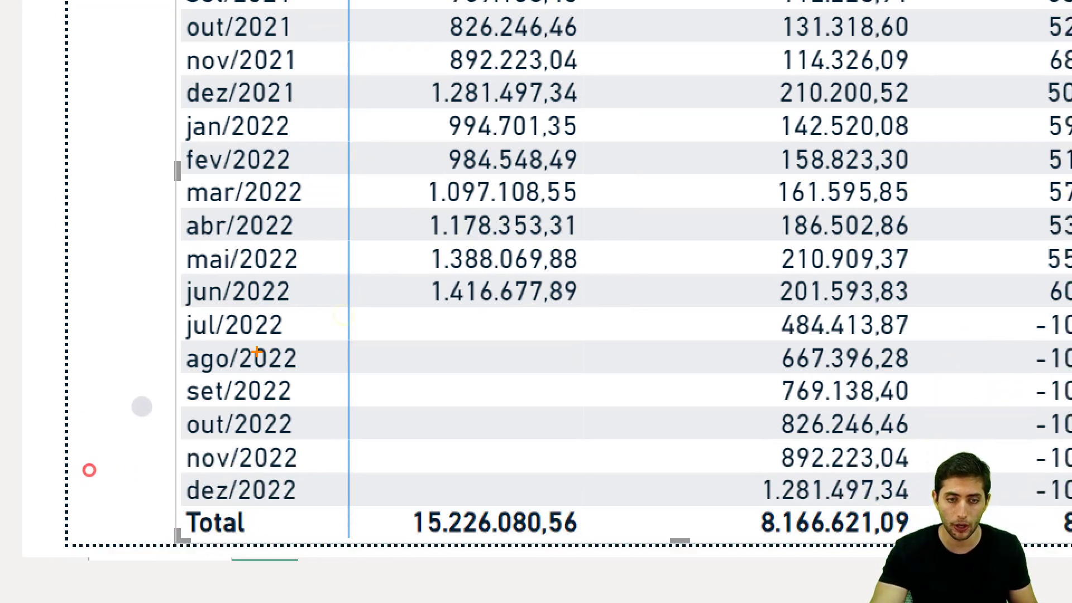
left_click_drag(177, 306, 623, 504)
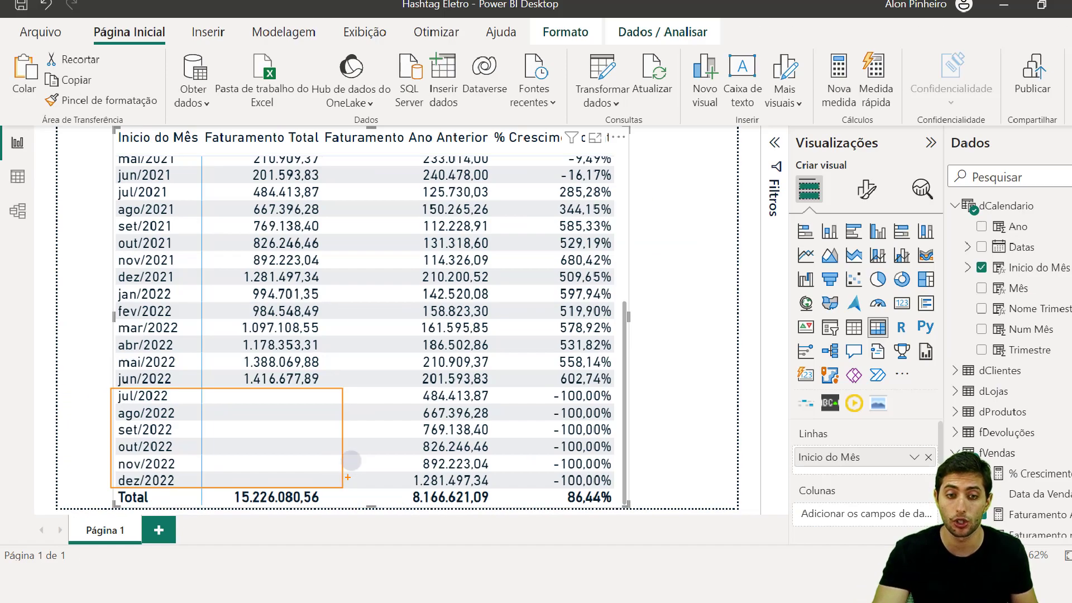
scroll(588, 297, "up", 5)
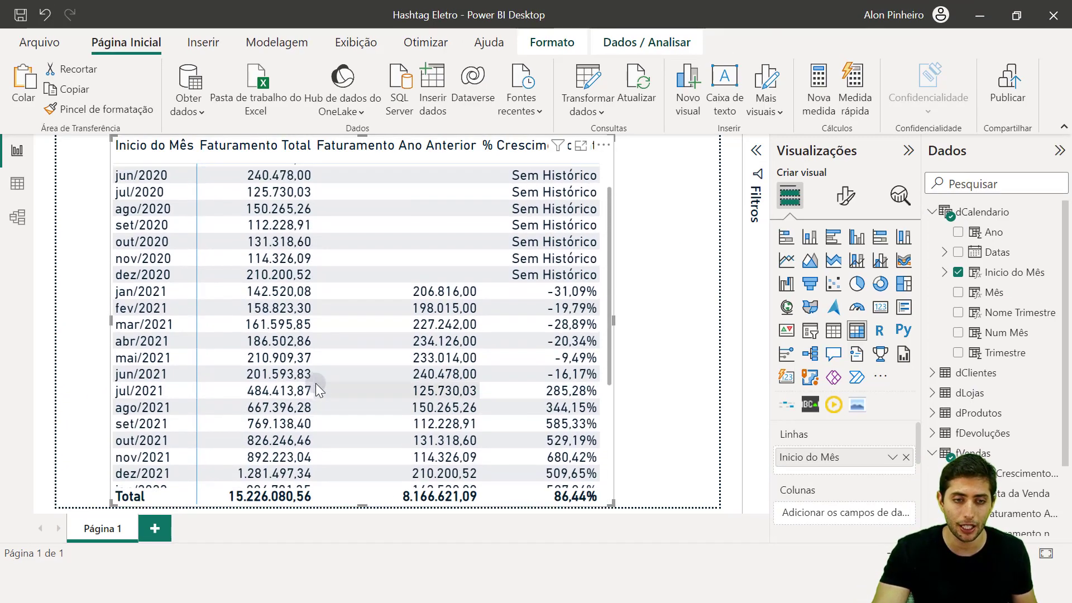
scroll(316, 383, "down", 5)
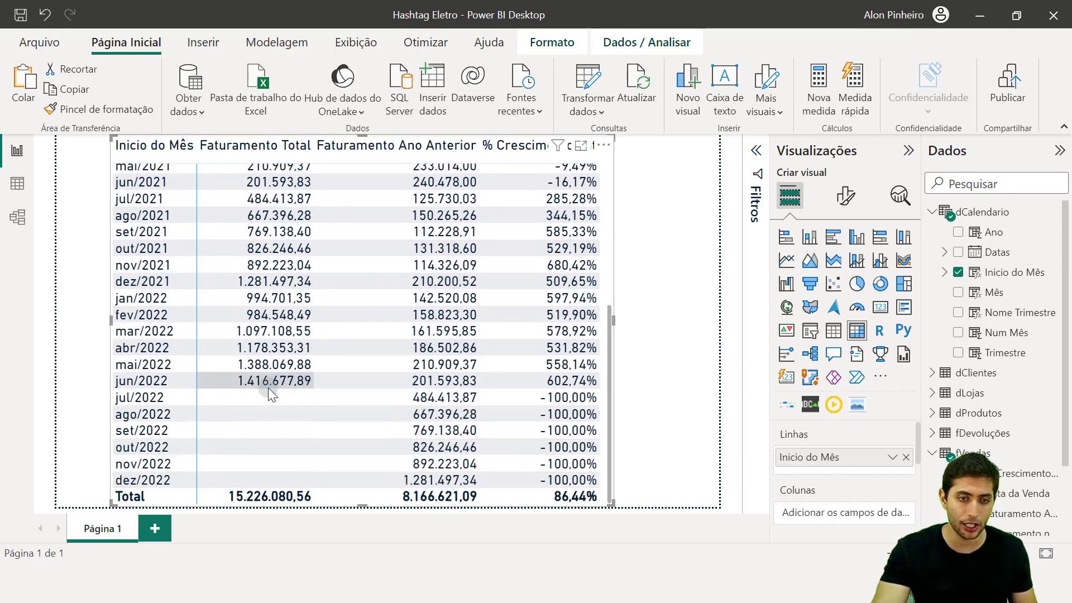
Step: Inspect the Faturamento Total values from January to June 2022 in the monthly matrix
key("ctrl+1")
left_click(107, 398)
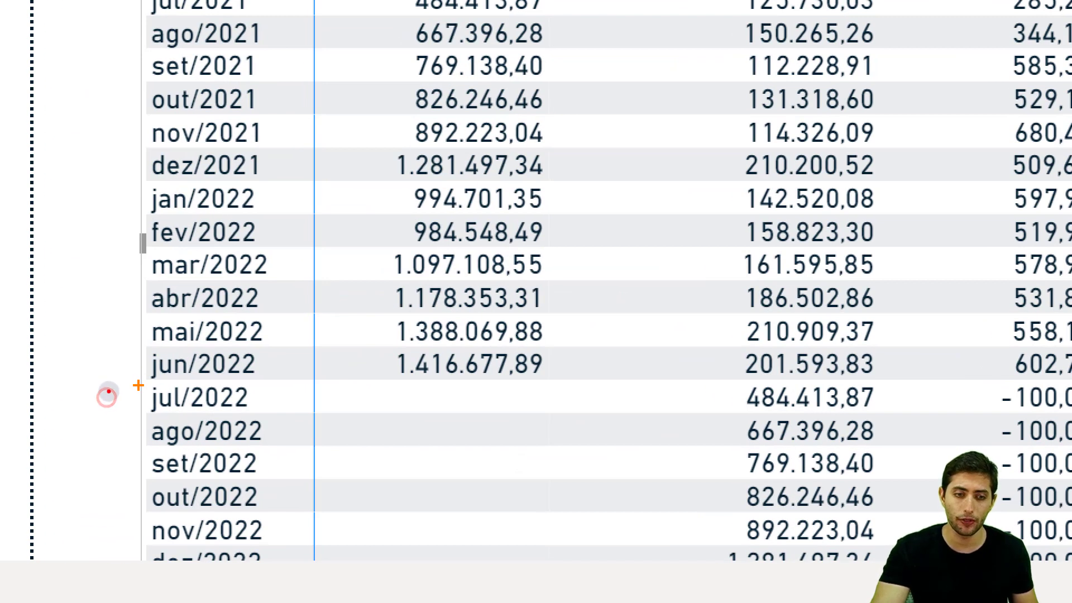
left_click_drag(107, 396, 324, 289)
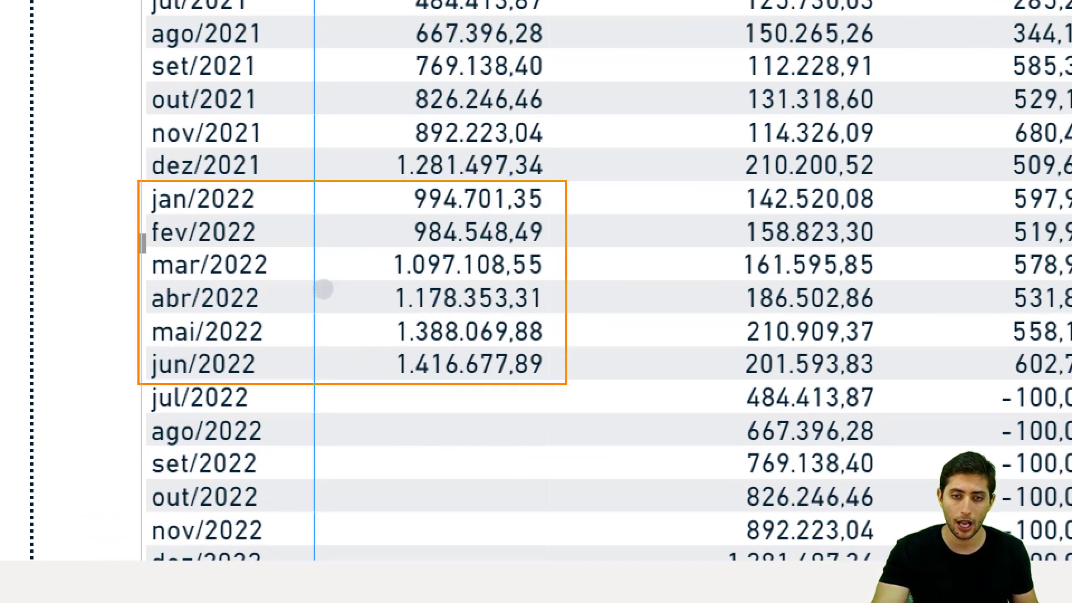
right_click(211, 353)
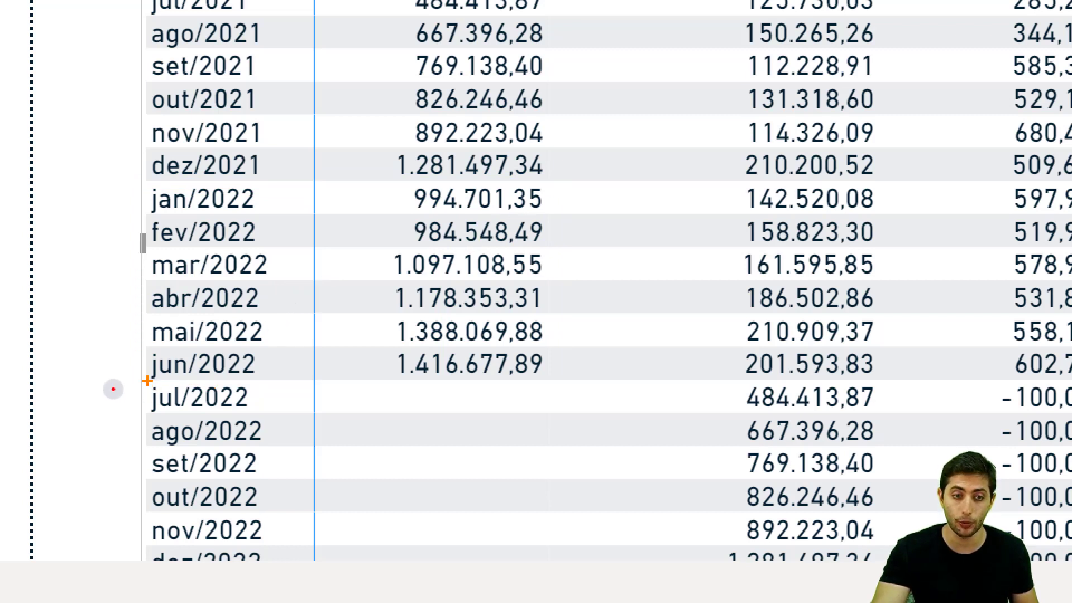
left_click_drag(147, 380, 562, 181)
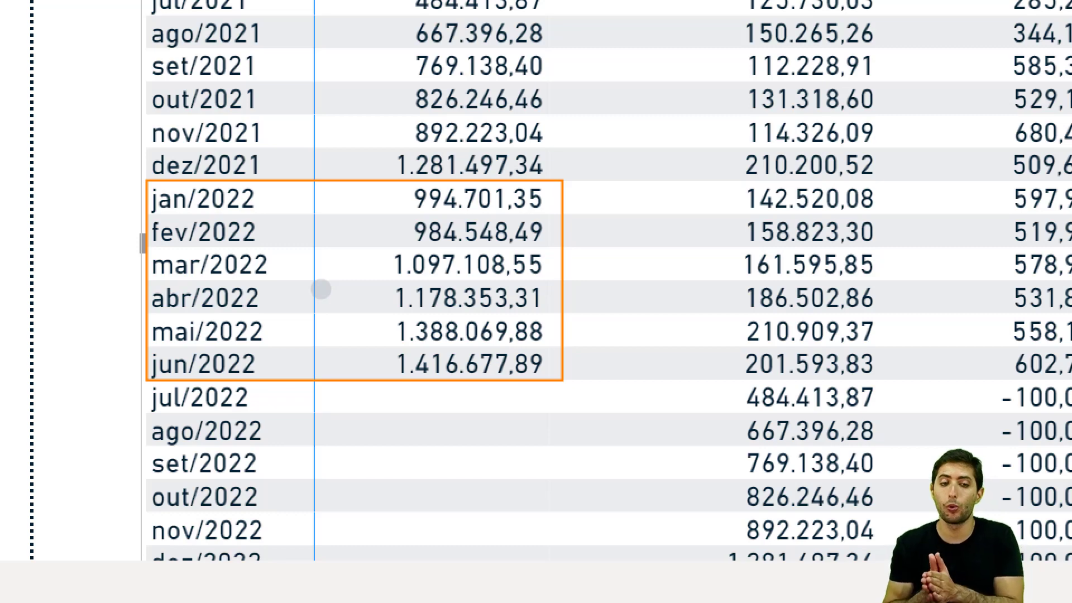
key("Escape")
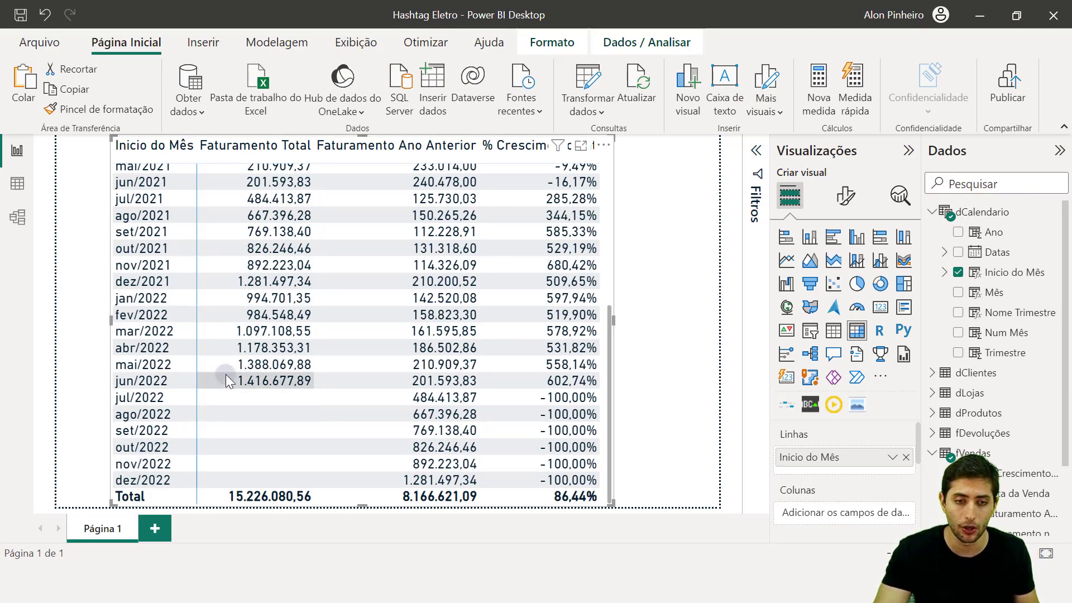
scroll(223, 380, "up", 1)
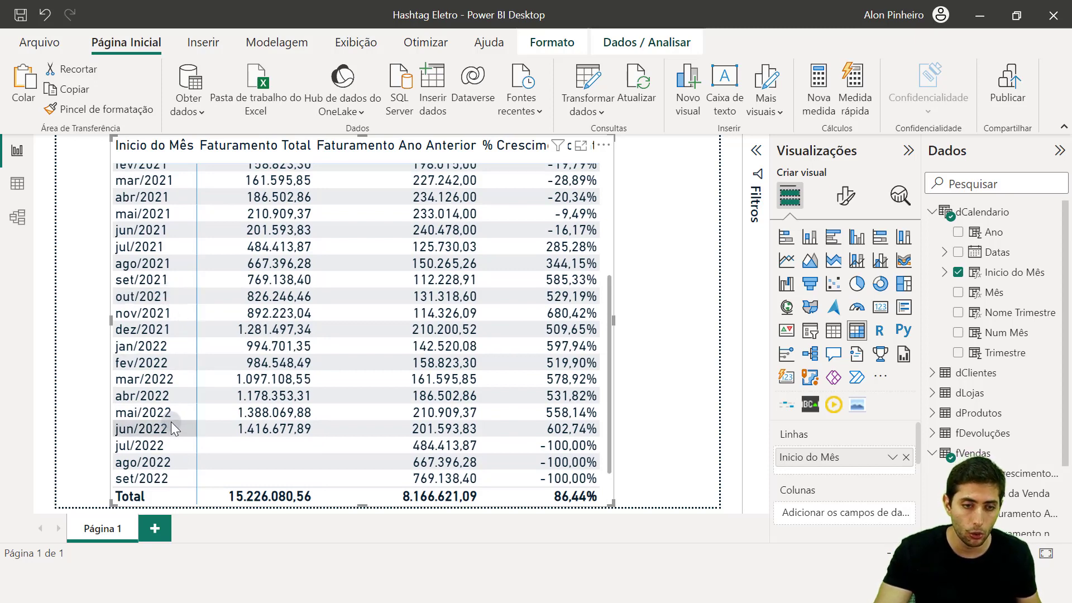
key("ctrl+1")
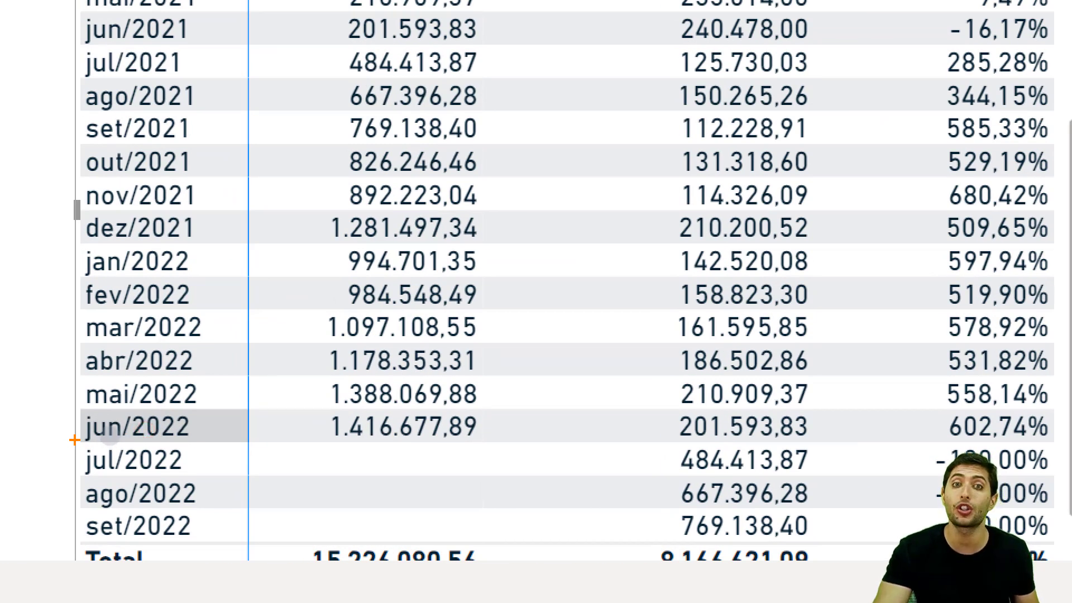
mouse_move(110, 435)
left_mouse_down()
mouse_move(275, 390)
mouse_move(313, 359)
mouse_move(319, 336)
left_mouse_up()
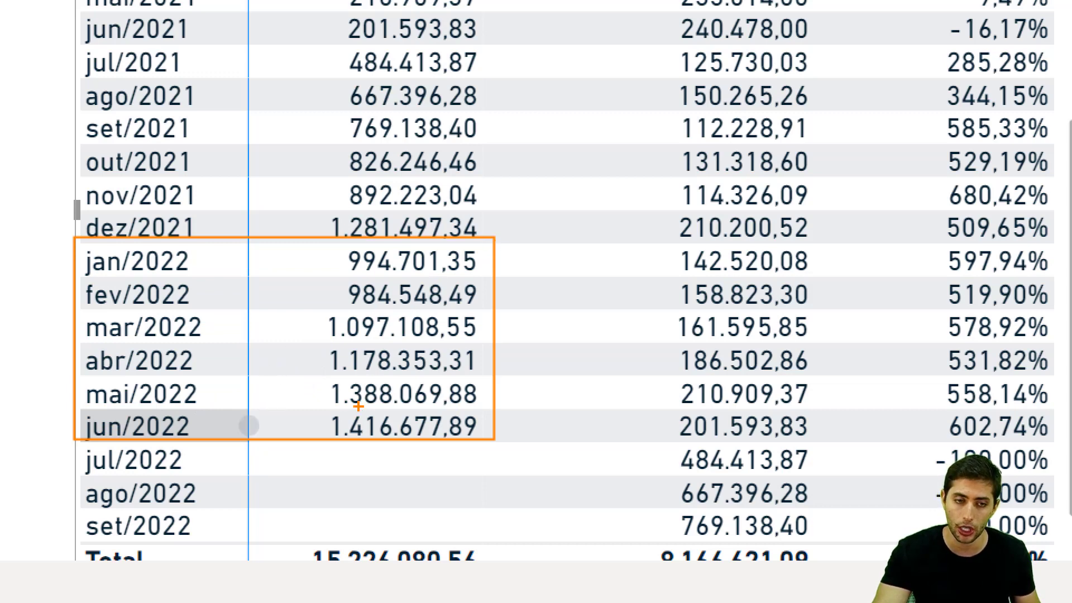
key("Escape")
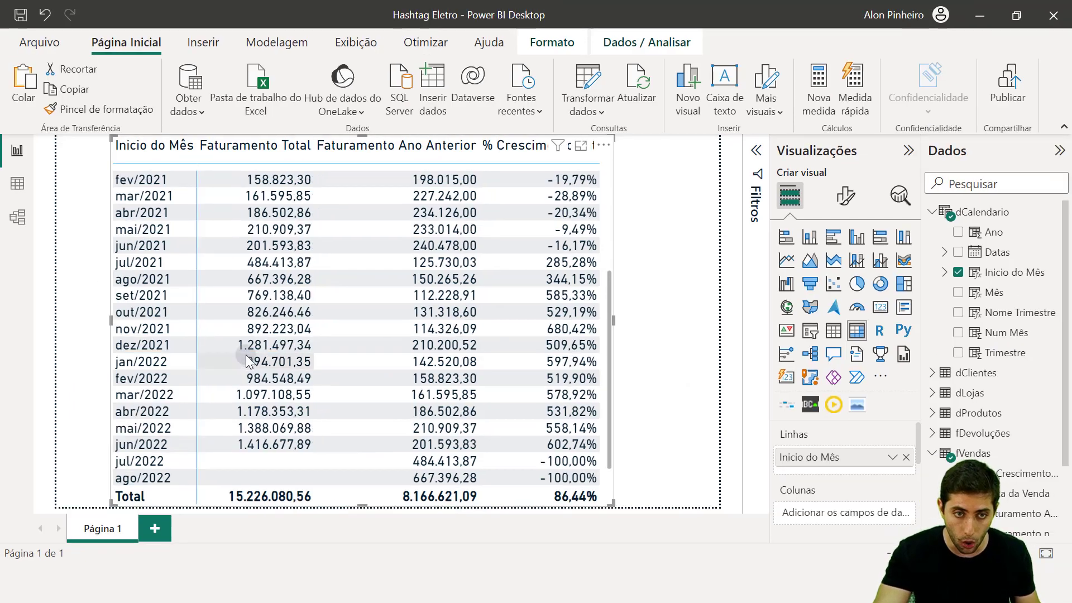
Step: Open the data file from the 08-16 folder in Excel and widen column B to fit the Faturamento Total header
scroll(170, 319, "up", 2)
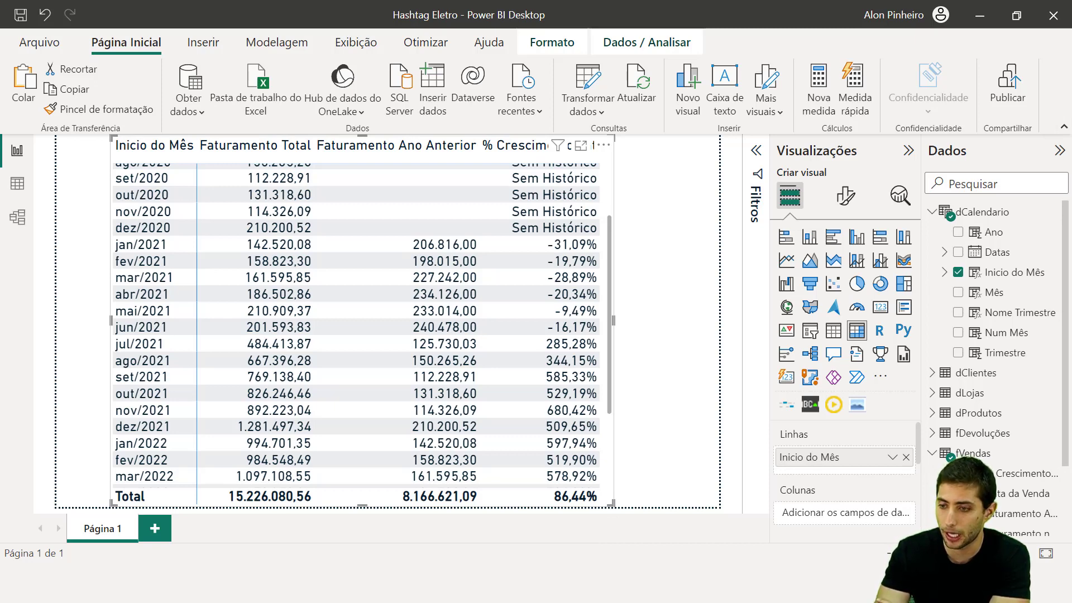
key("alt+Tab")
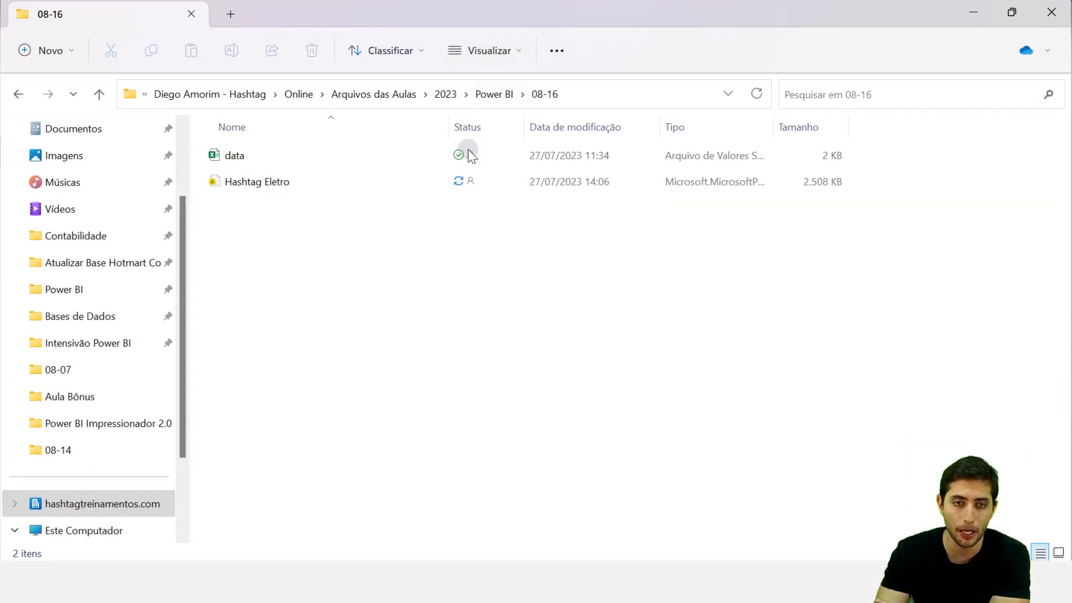
left_click(387, 165)
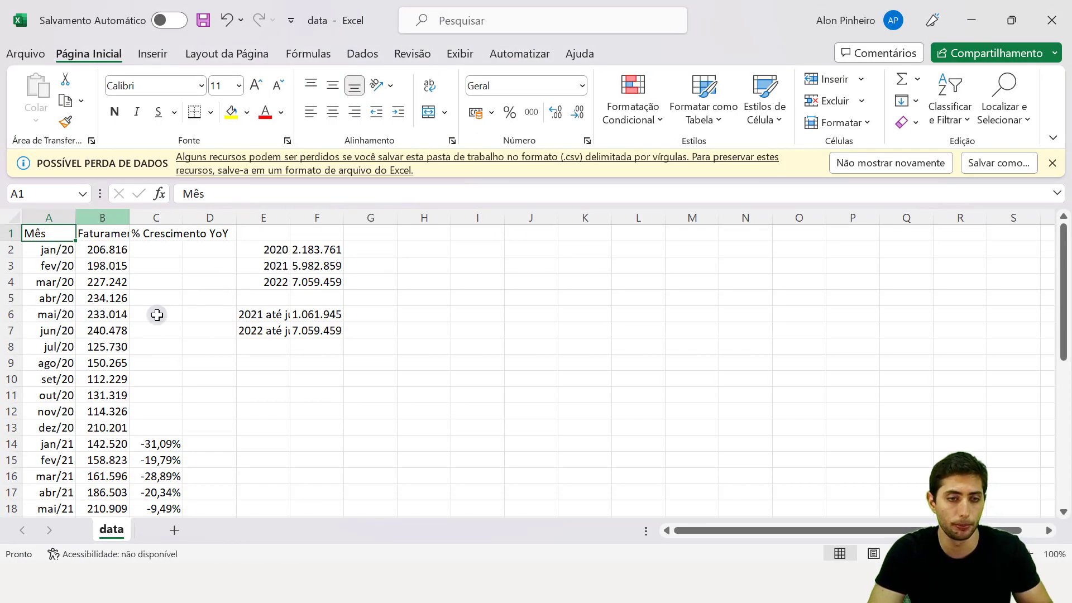
scroll(140, 315, "up", 2)
double_click(168, 218)
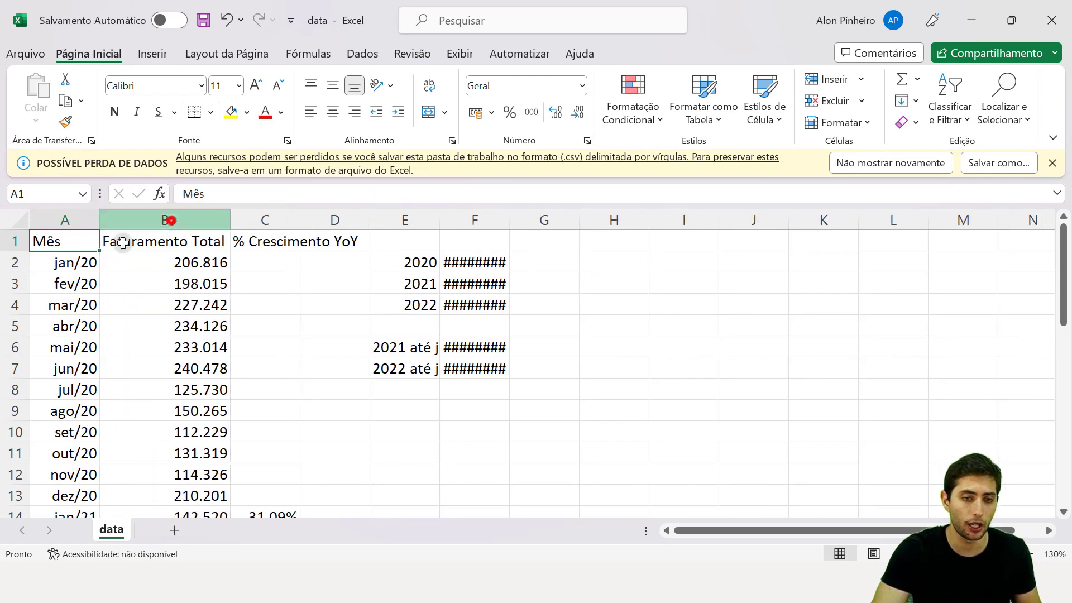
Step: Examine the monthly Faturamento Total values in the data sheet and the January 2021 row with its growth percentage
left_click_drag(62, 265, 42, 410)
left_click_drag(148, 266, 144, 354)
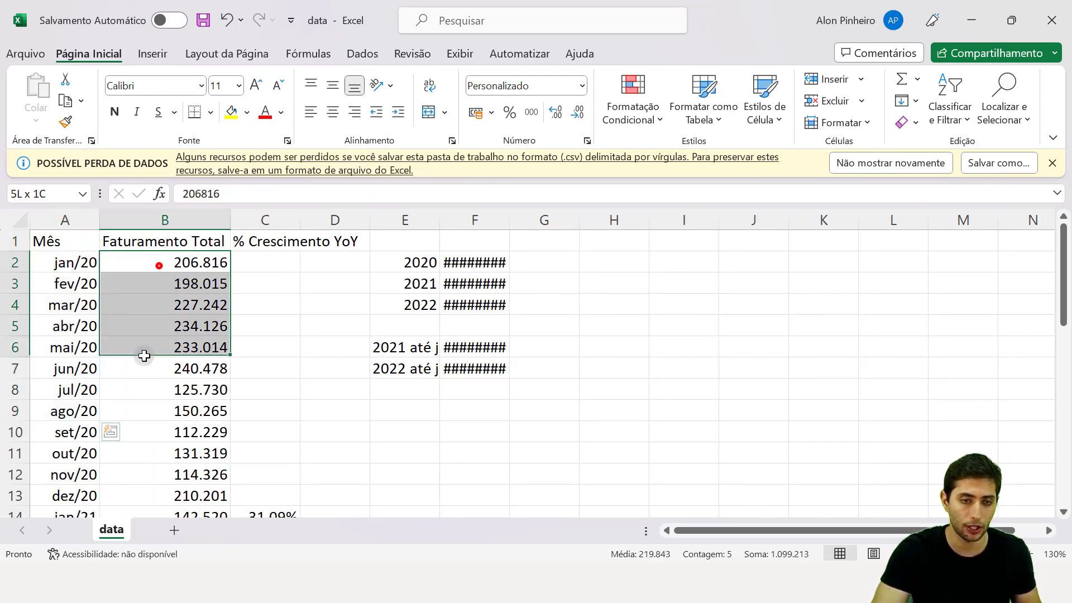
scroll(223, 335, "down", 4)
scroll(242, 372, "down", 4)
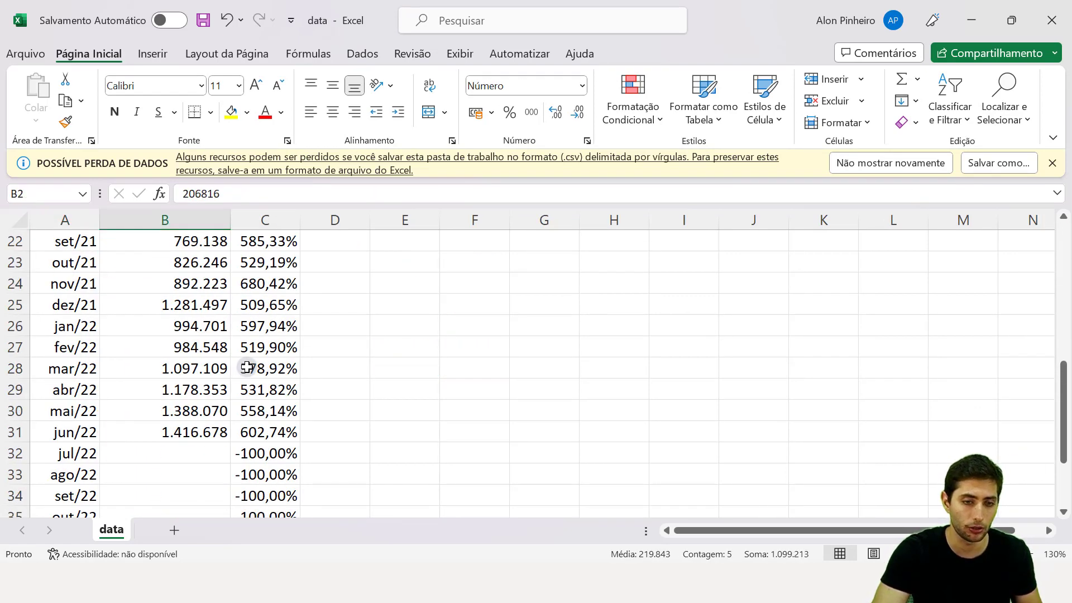
scroll(240, 385, "up", 6)
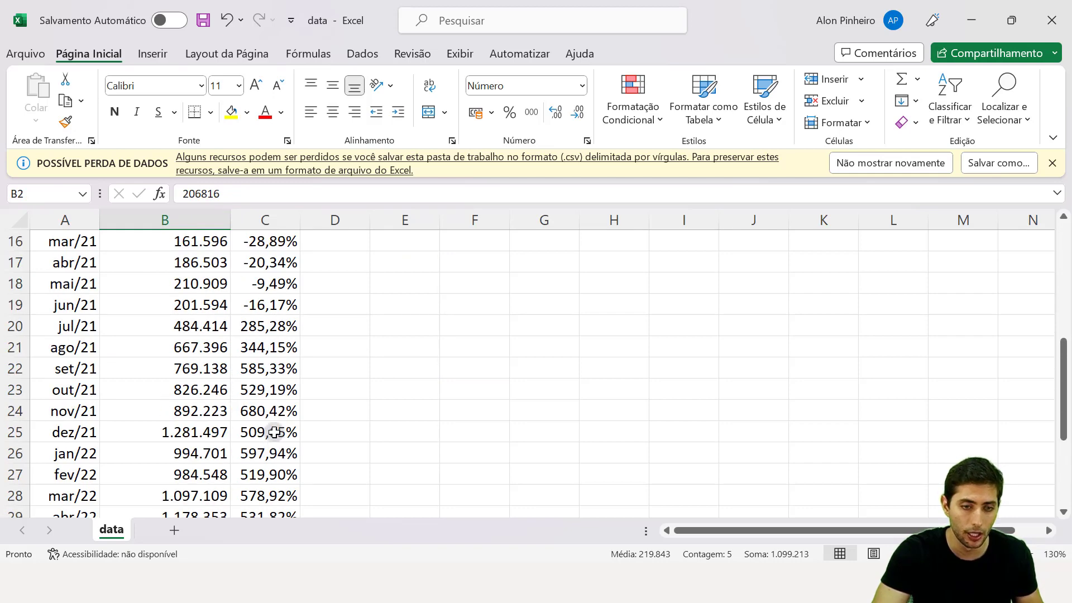
left_click_drag(79, 390, 260, 390)
left_click(205, 391)
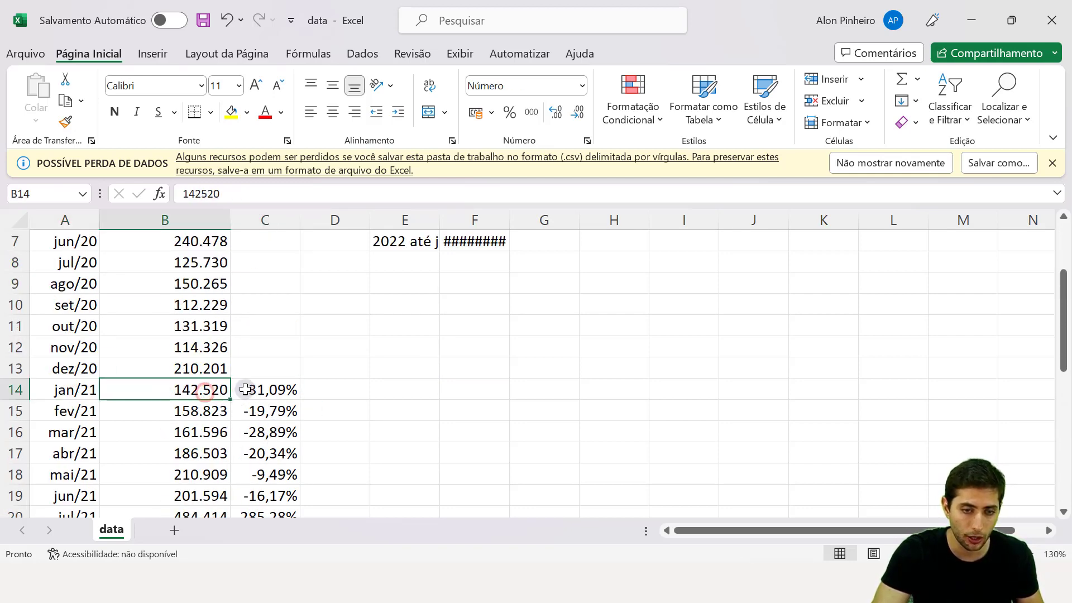
left_click(245, 390)
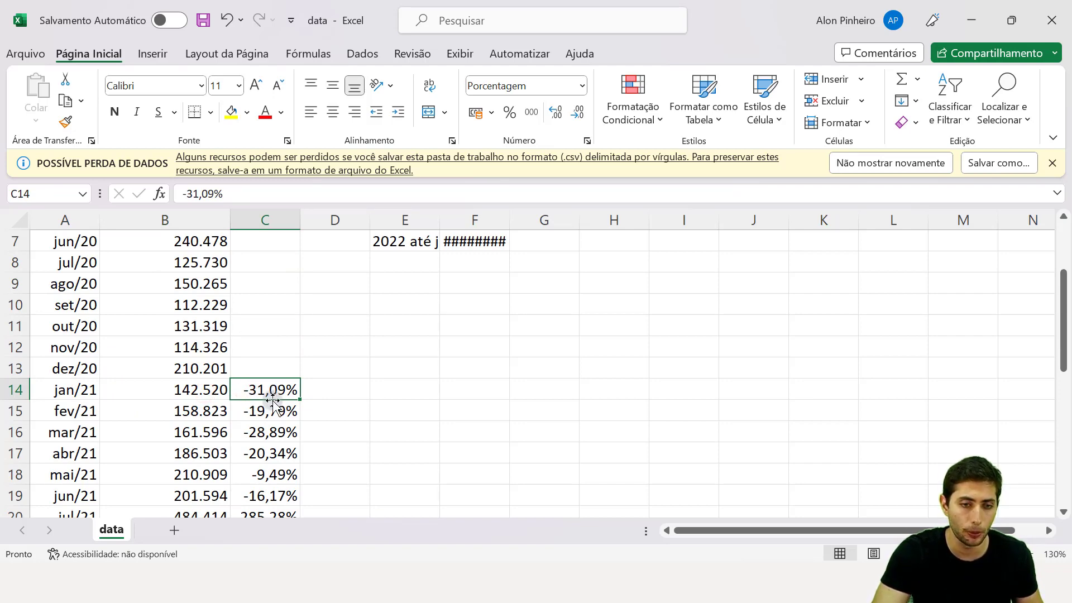
Step: Switch back to the Power BI report and check the January 2021 revenue and growth percentage in the monthly matrix
key("alt+Tab")
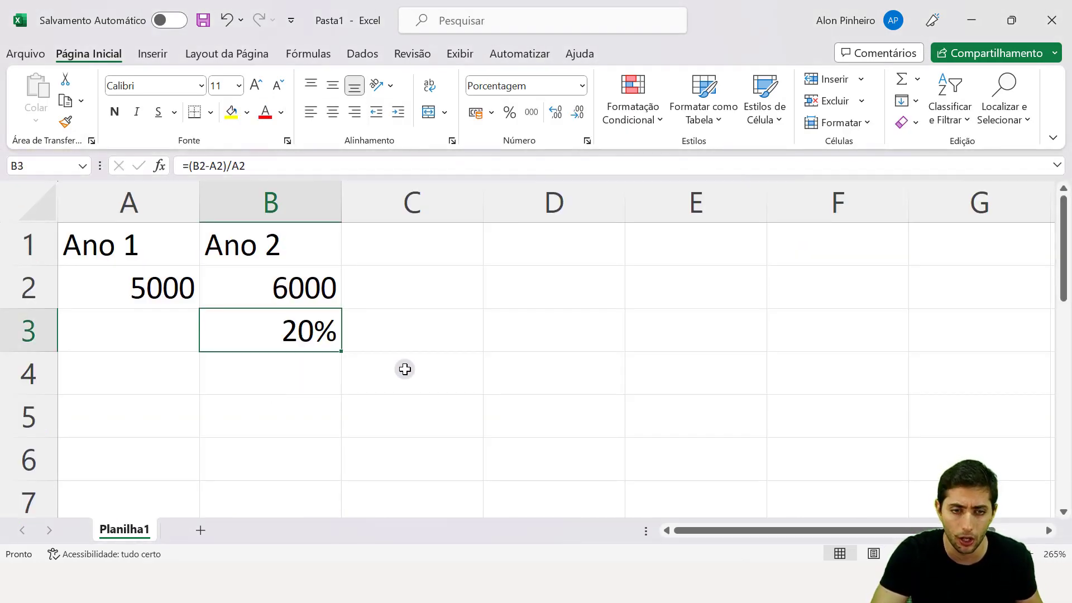
key("alt+Tab")
key("alt+Tab")
key("alt+Tab")
key("alt+Tab")
key("alt+Tab")
scroll(156, 324, "up", 3)
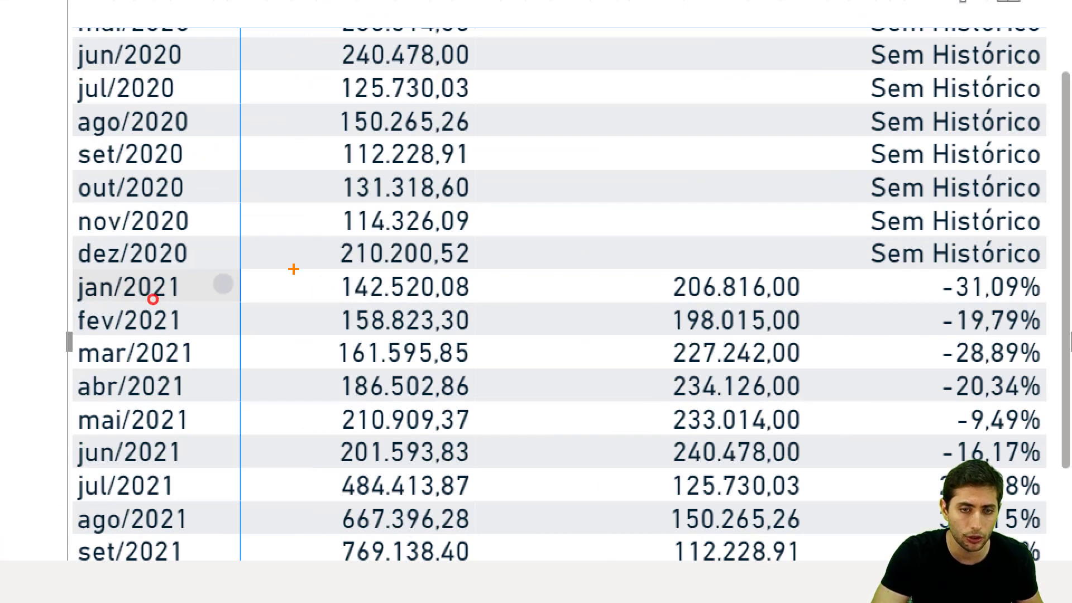
mouse_move(293, 269)
left_mouse_down()
mouse_move(471, 315)
mouse_move(491, 307)
left_mouse_up()
mouse_move(931, 274)
left_mouse_down()
mouse_move(1035, 292)
mouse_move(1048, 307)
left_mouse_up()
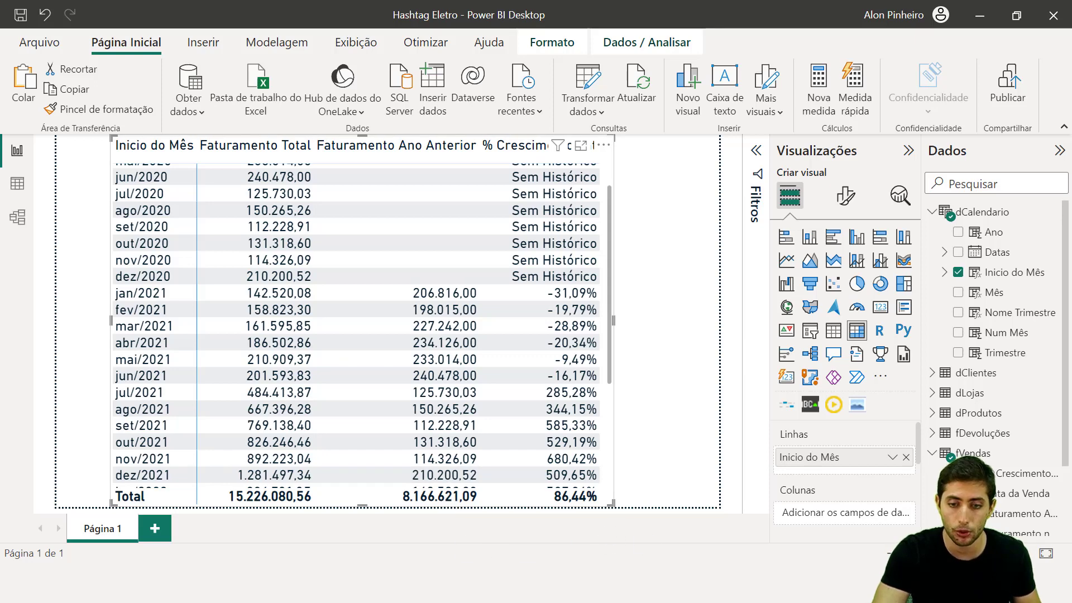
Step: Switch to the data workbook in Excel and autofit columns E and F so the yearly labels and totals are fully readable
mouse_move(740, 600)
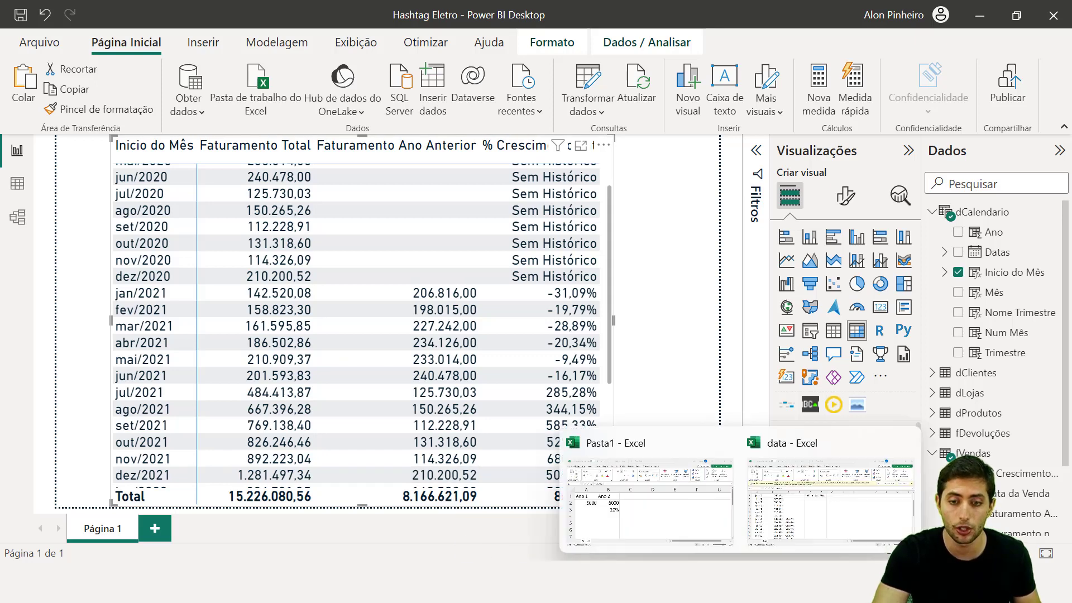
left_click(829, 550)
scroll(821, 514, "up", 2)
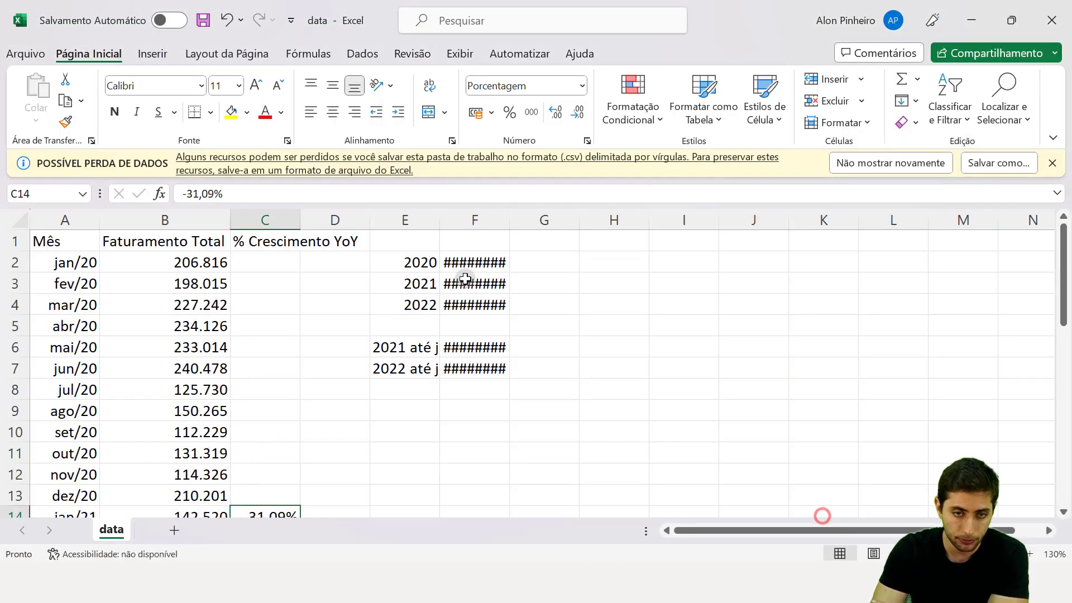
double_click(509, 217)
left_click(402, 270)
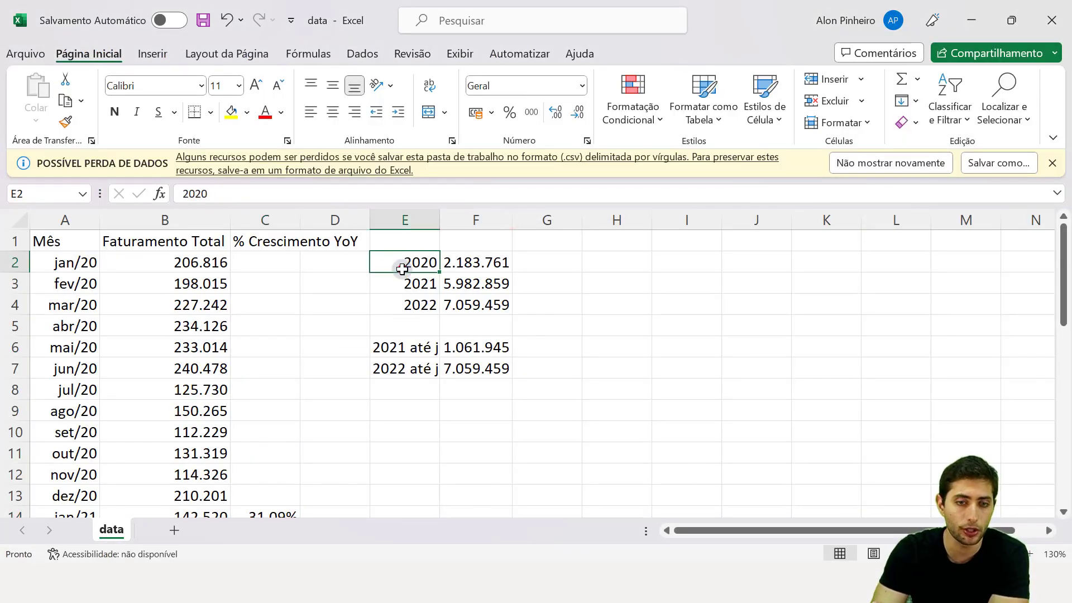
double_click(440, 220)
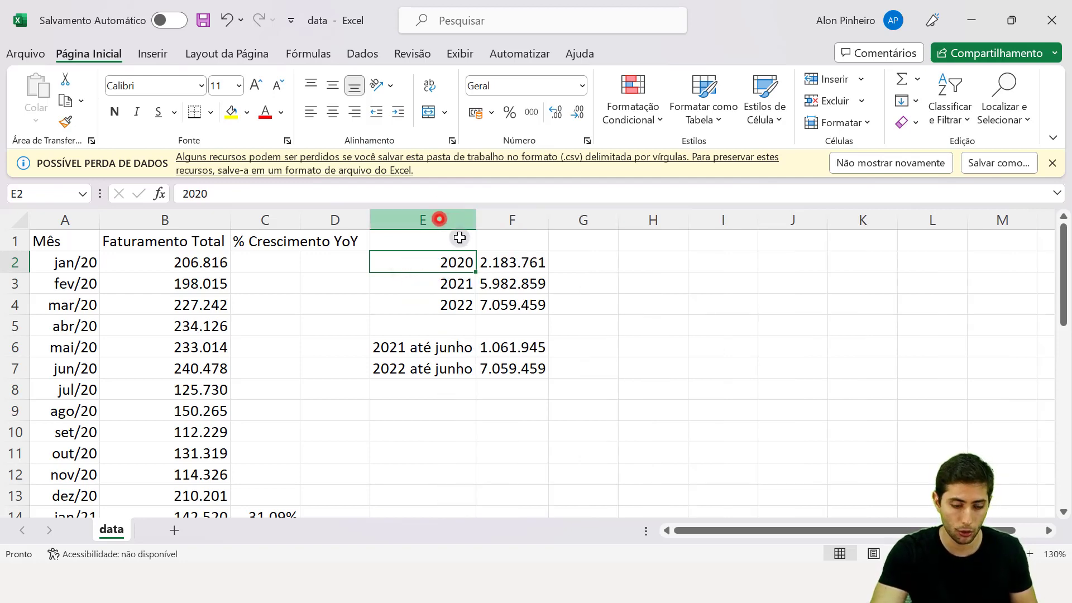
Step: Calculate the 2022 growth over 2021 beside the 2022 total in cell G4 with the formula =(F4-F3)/F3
left_click(501, 283)
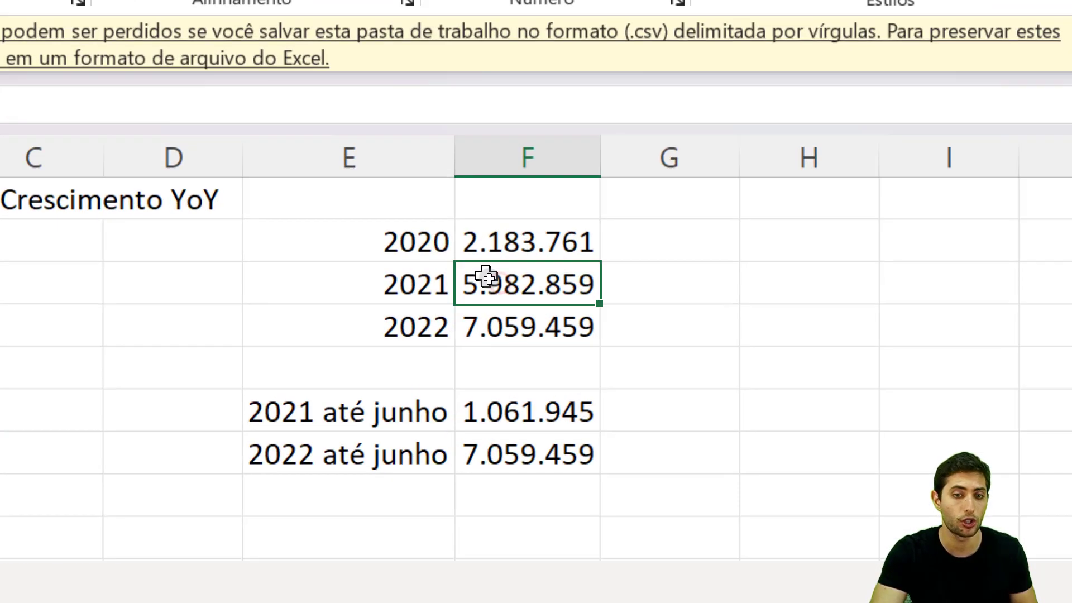
left_click_drag(430, 243, 499, 322)
left_click(641, 318)
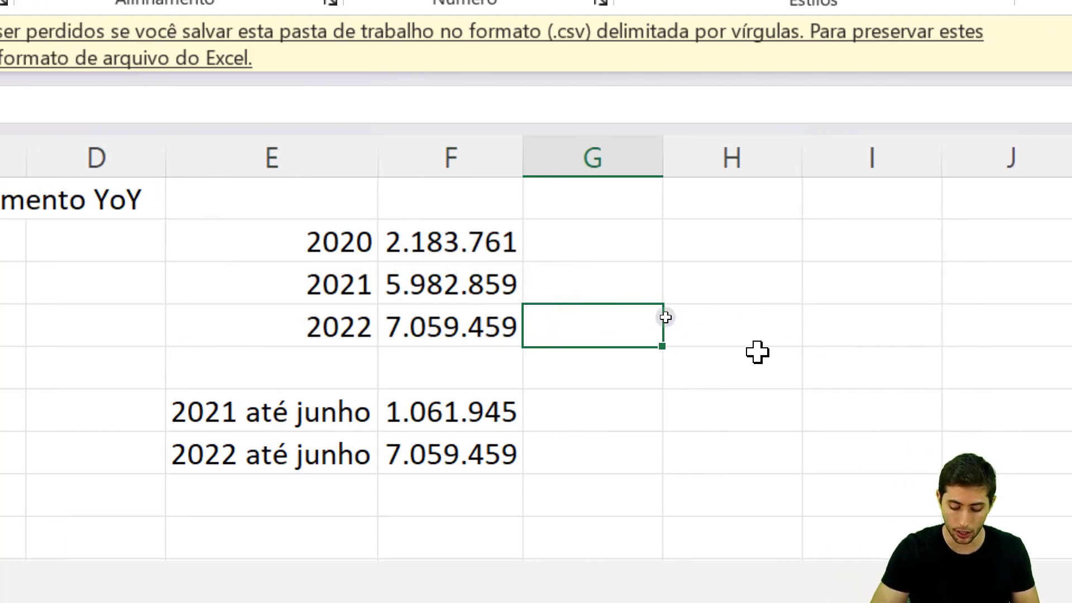
type("=")
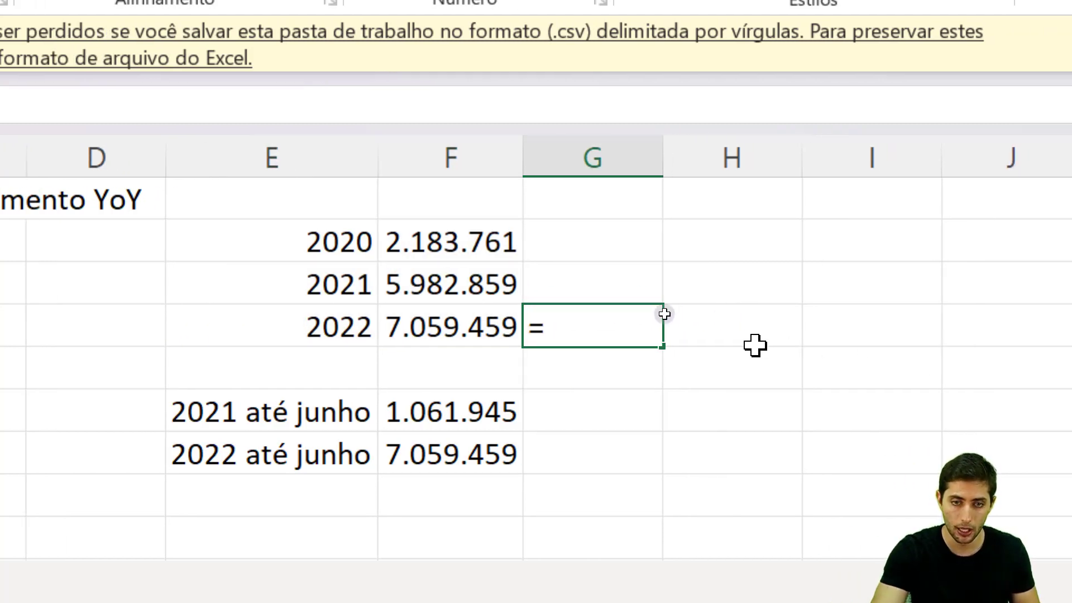
type("(")
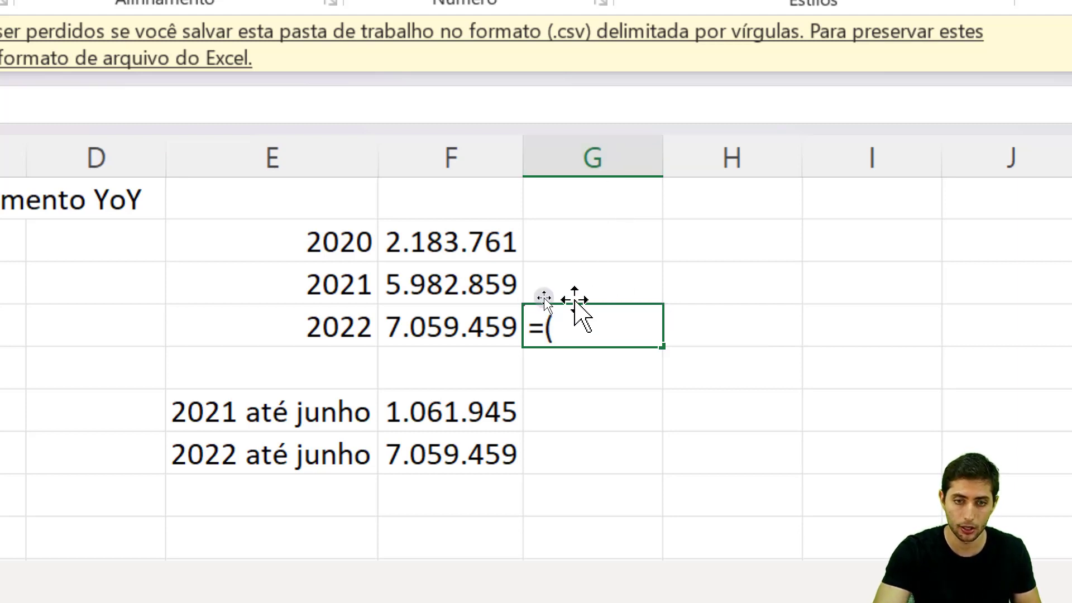
left_click(439, 329)
type("-")
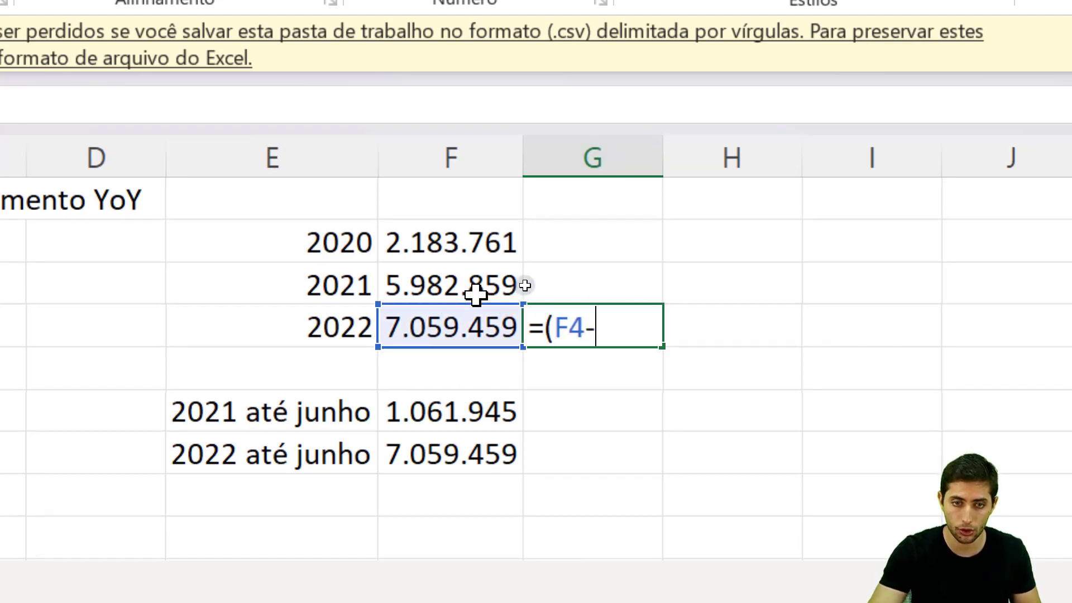
left_click(474, 277)
type(")")
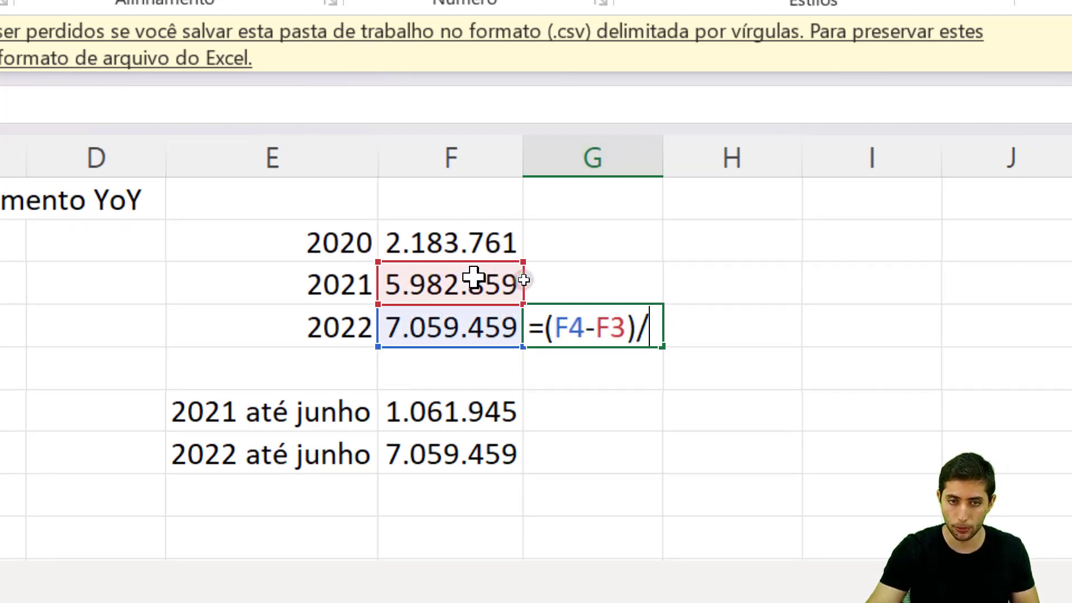
type("/")
left_click(473, 277)
key("Return")
Step: Format the growth result in G4 as a percentage with two decimal places
key("Up")
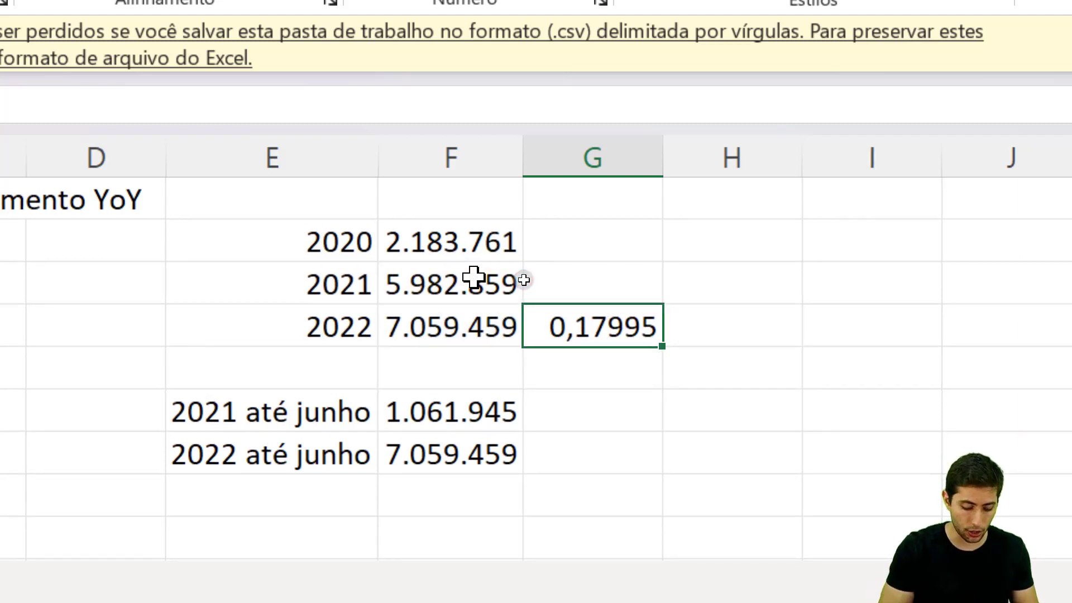
key("ctrl+shift+5")
key("alt+h")
key("0")
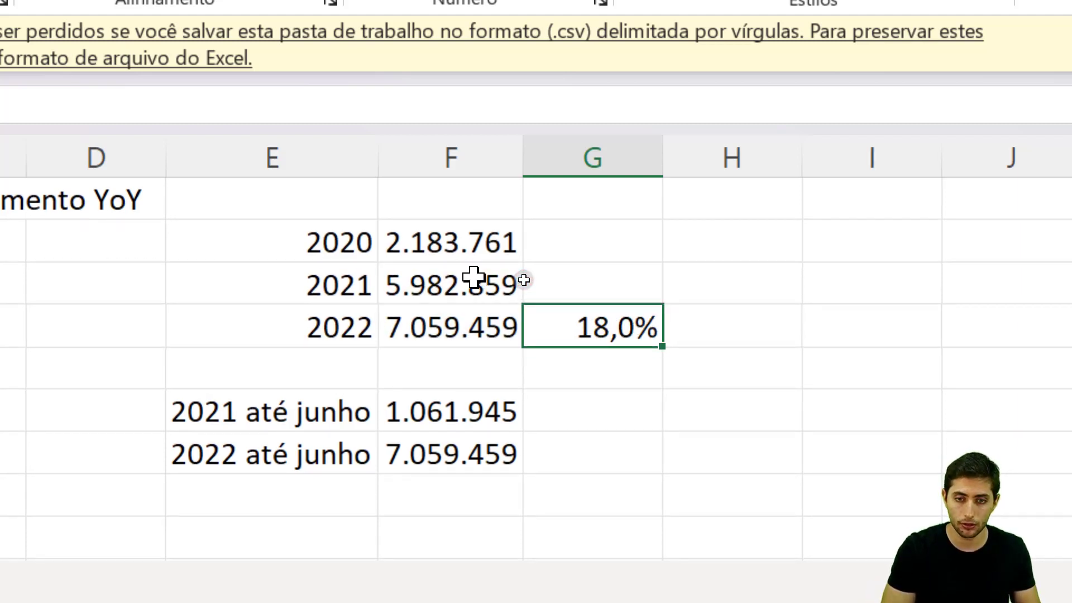
key("alt+h")
key("0")
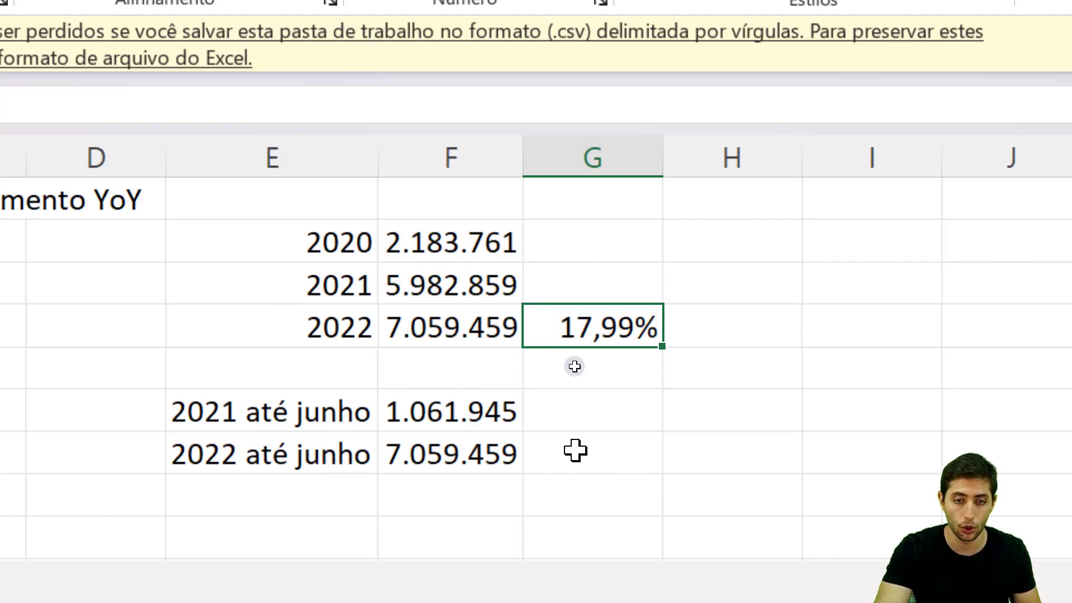
Step: Compare the periods behind the 2021 and 2022 totals, examining the monthly revenue from January to June 2021
left_click(344, 284)
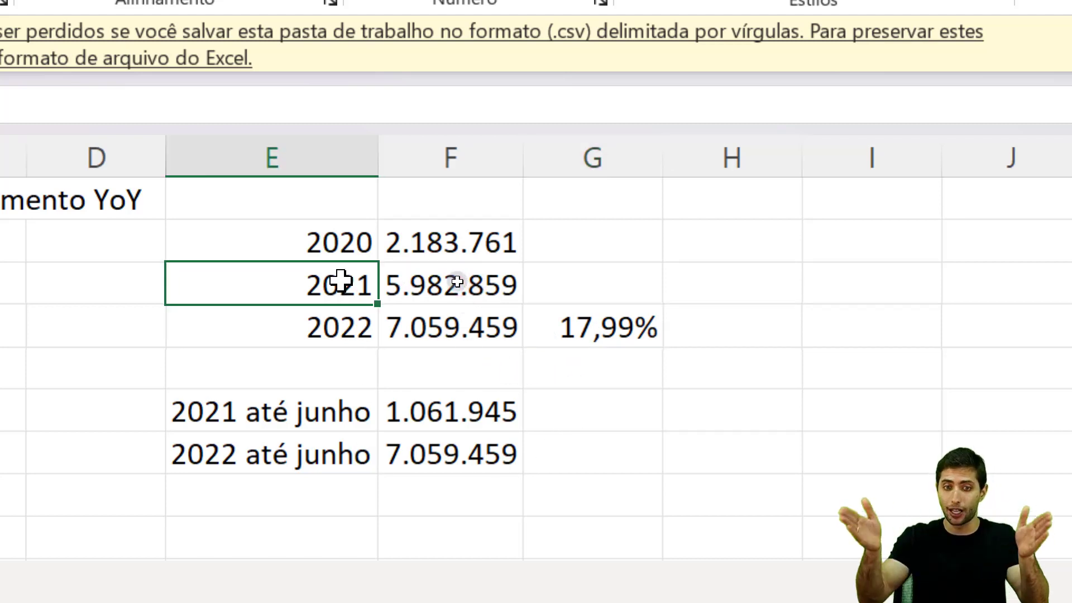
left_click(337, 325)
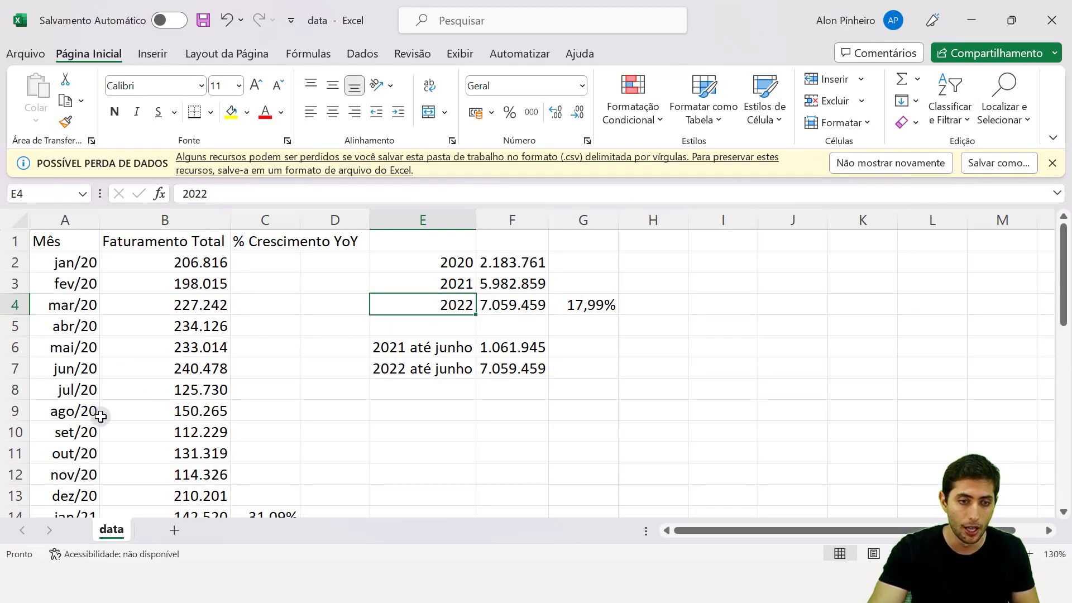
scroll(101, 412, "down", 4)
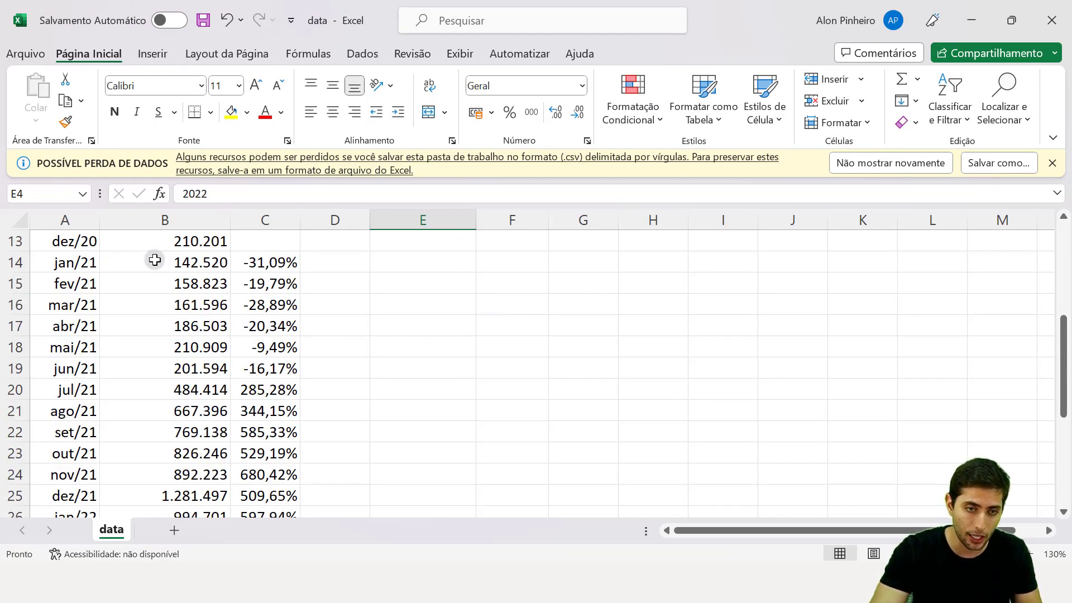
left_click_drag(154, 261, 148, 361)
scroll(180, 346, "down", 4)
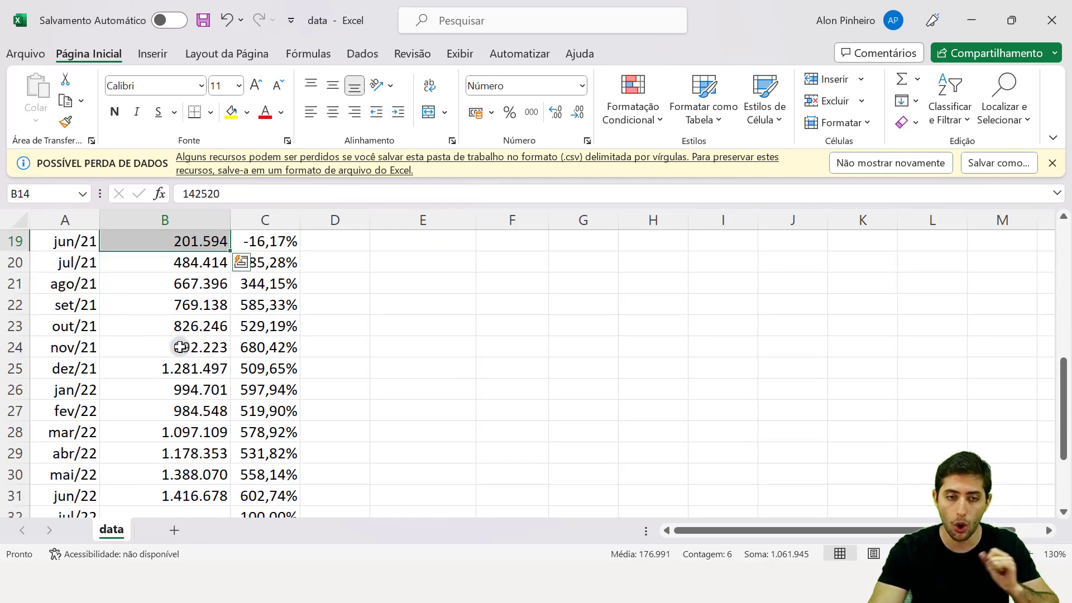
scroll(186, 350, "up", 4)
scroll(251, 391, "up", 2)
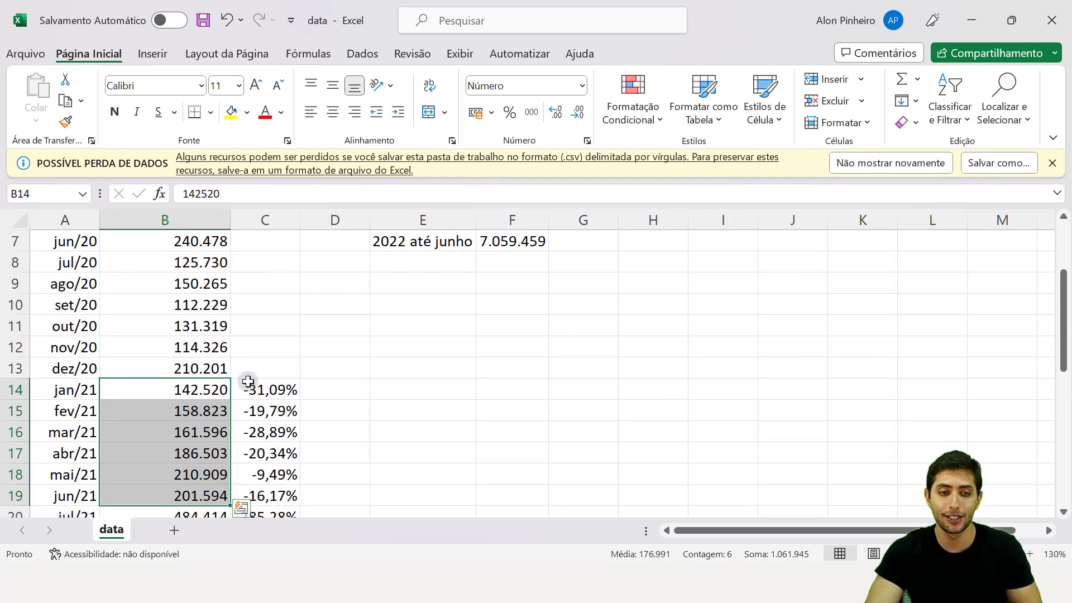
scroll(167, 374, "down", 2)
Step: Sum the January to June 2021 revenue in cell E14 with =SOMA(B14:B19) and select the result
left_click(374, 256)
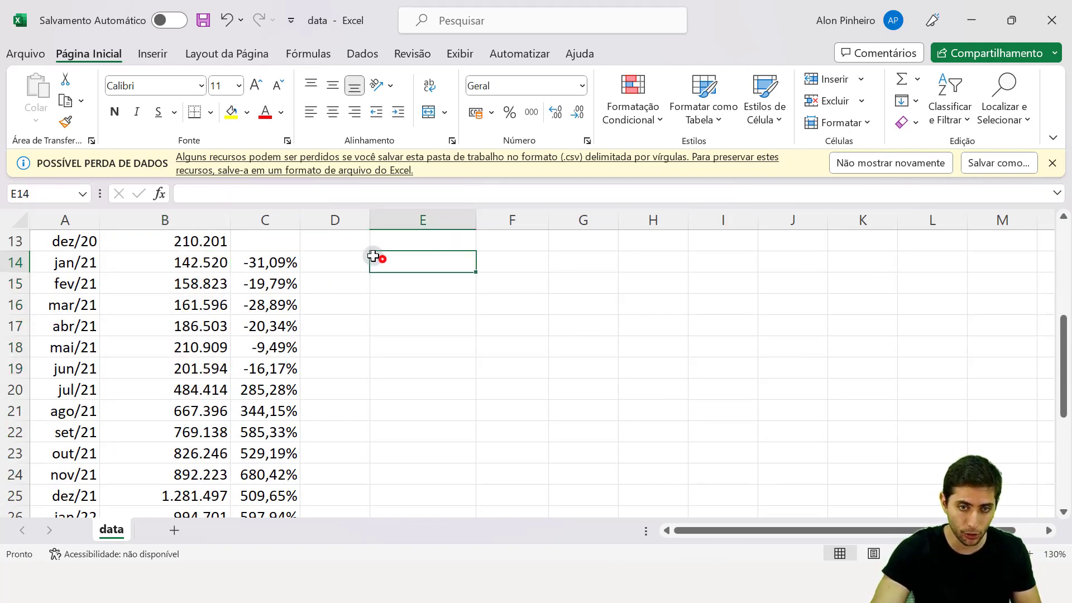
type("=SOMA(")
key("Left")
key("Left")
key("Left")
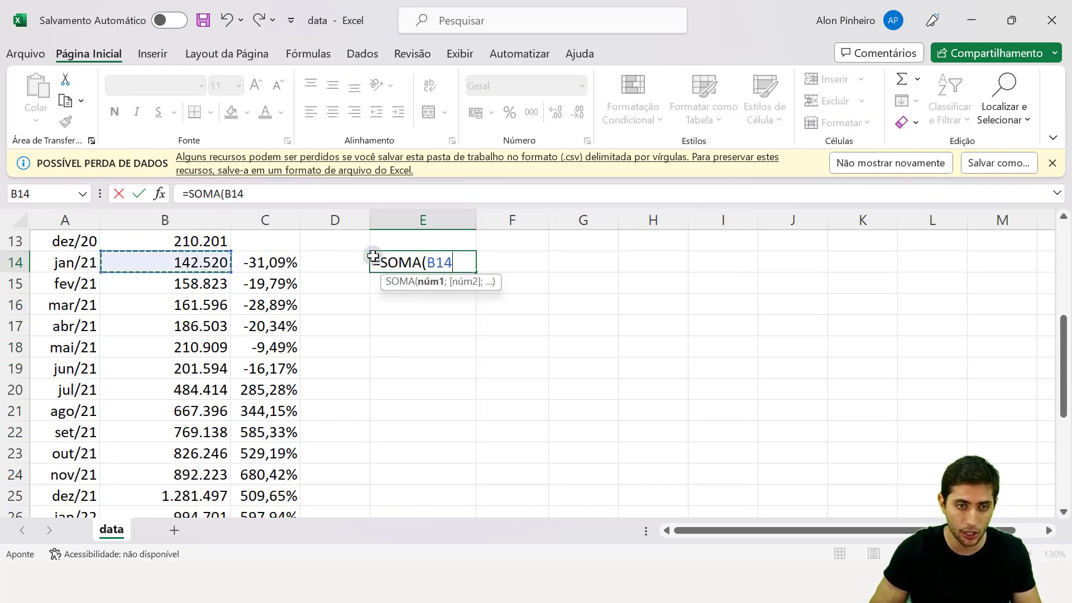
key("shift+Down")
key("shift+Down")
key("shift+Down")
key("shift+Down")
key("shift+Down")
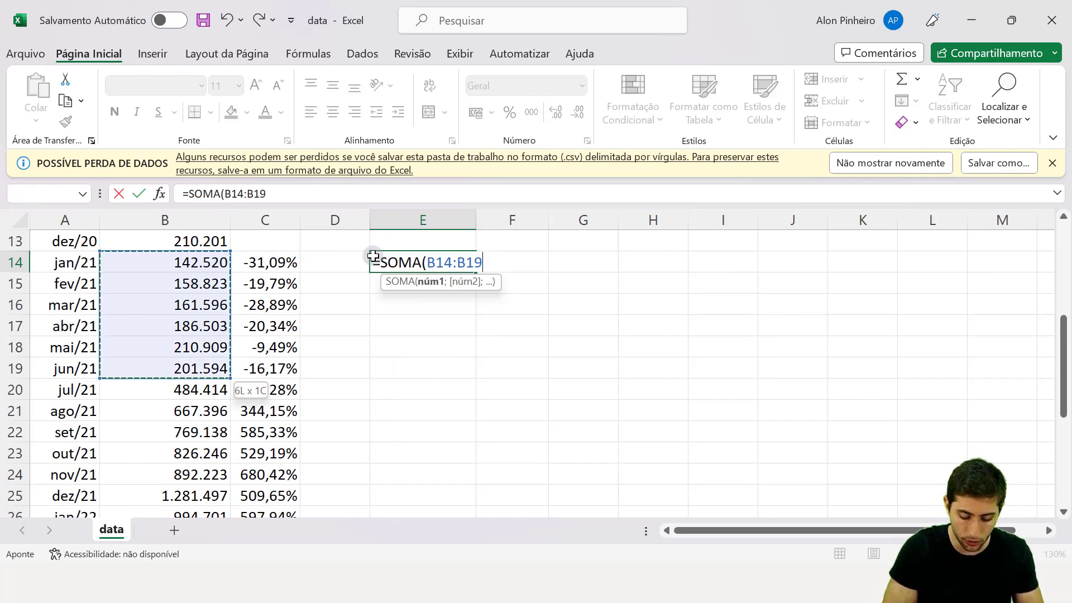
key("Return")
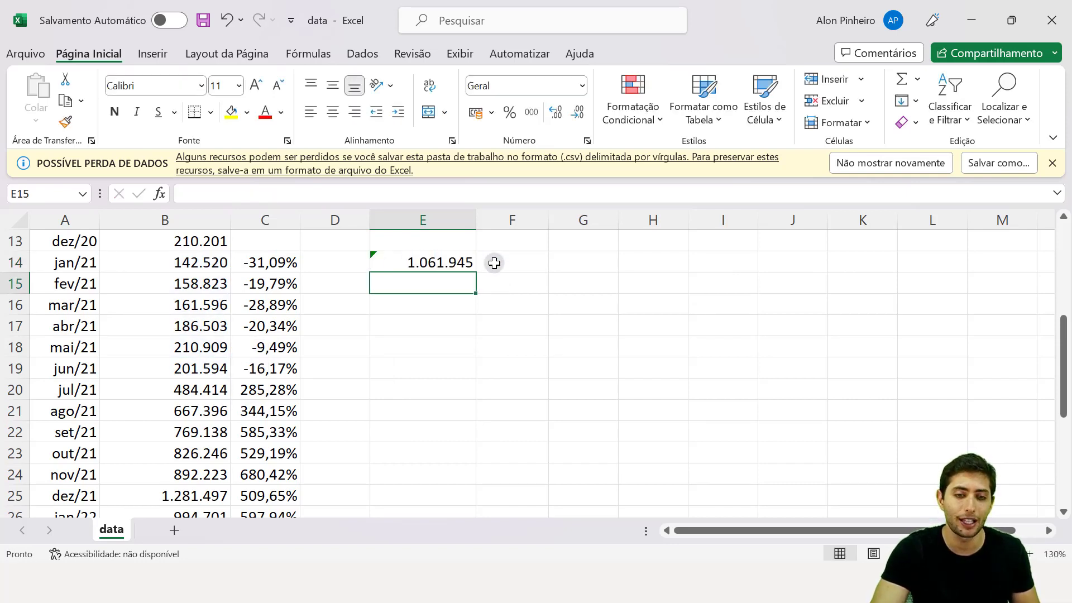
left_click(472, 261)
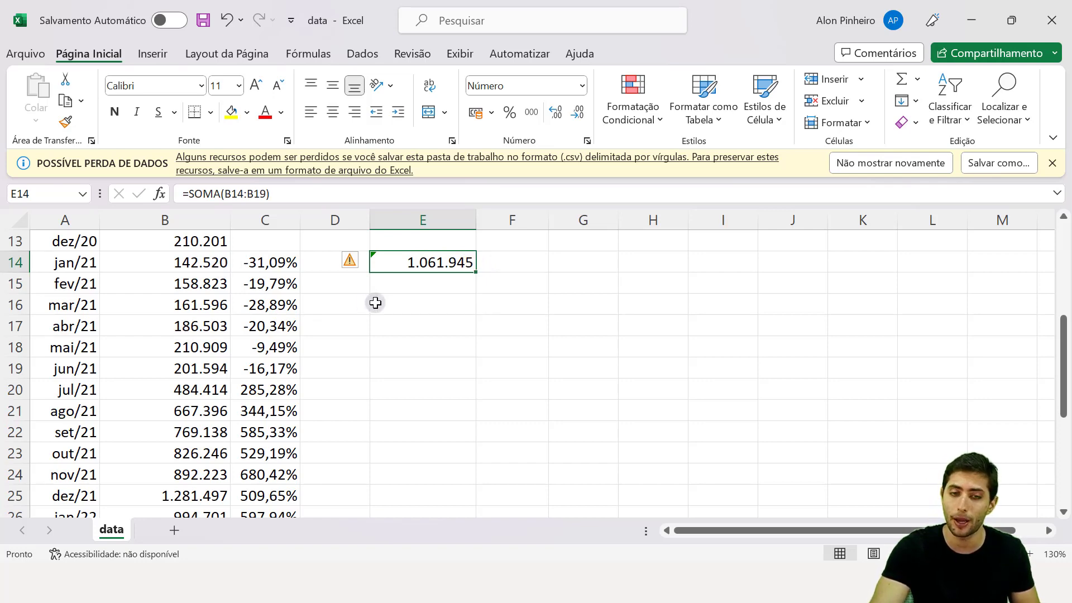
Step: Clear the January to June 2021 sum from cell E14
key("Delete")
scroll(796, 402, "up", 4)
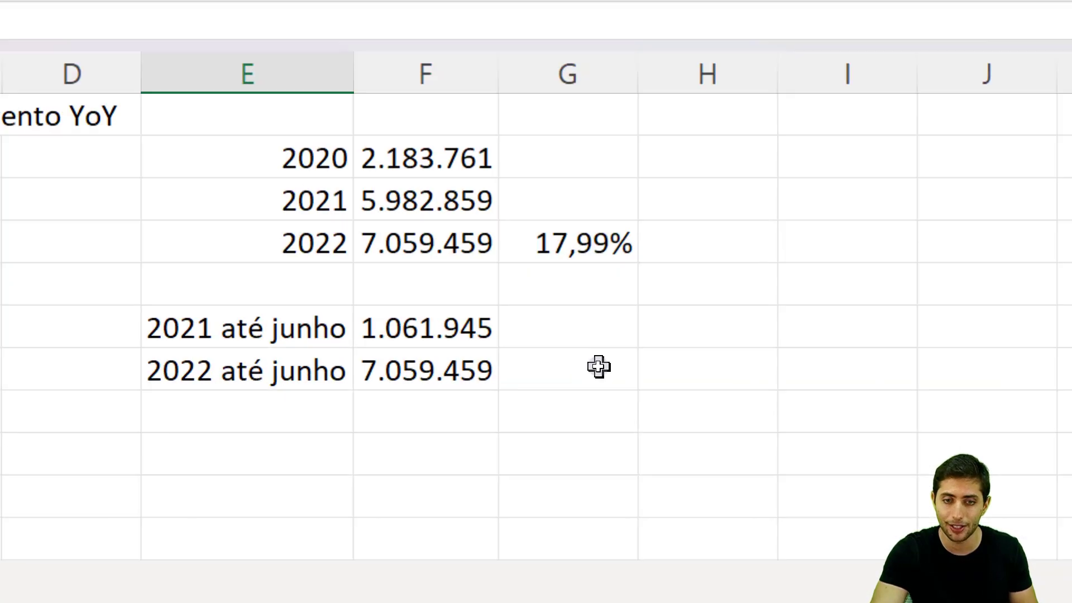
Step: Calculate the growth of 2022 até junho over 2021 até junho in cell G7 with the formula =(F7-F6)/F6
left_click(598, 367)
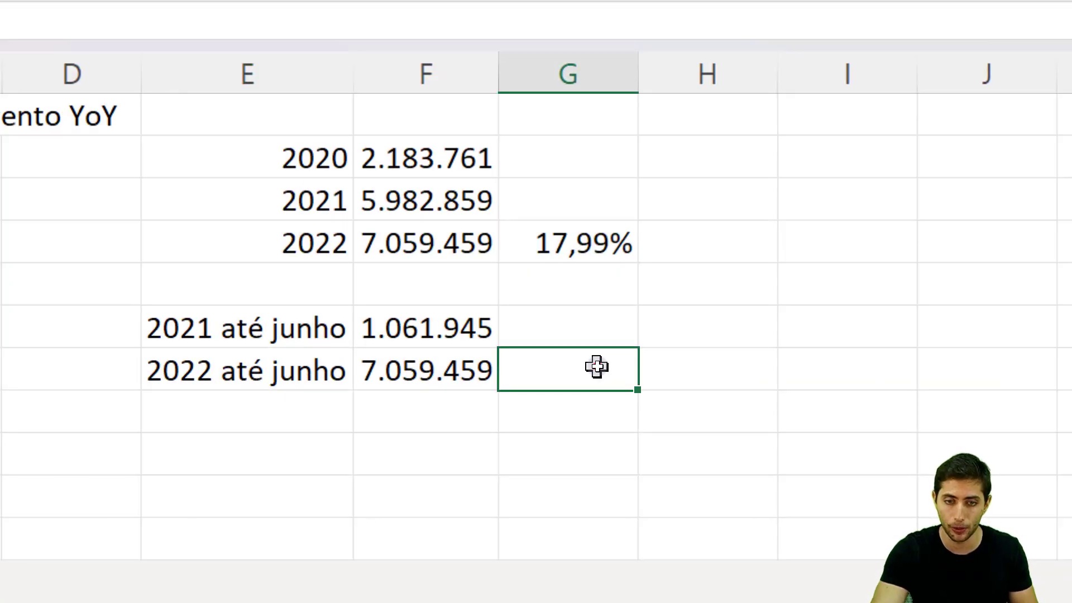
type("=")
key("Left")
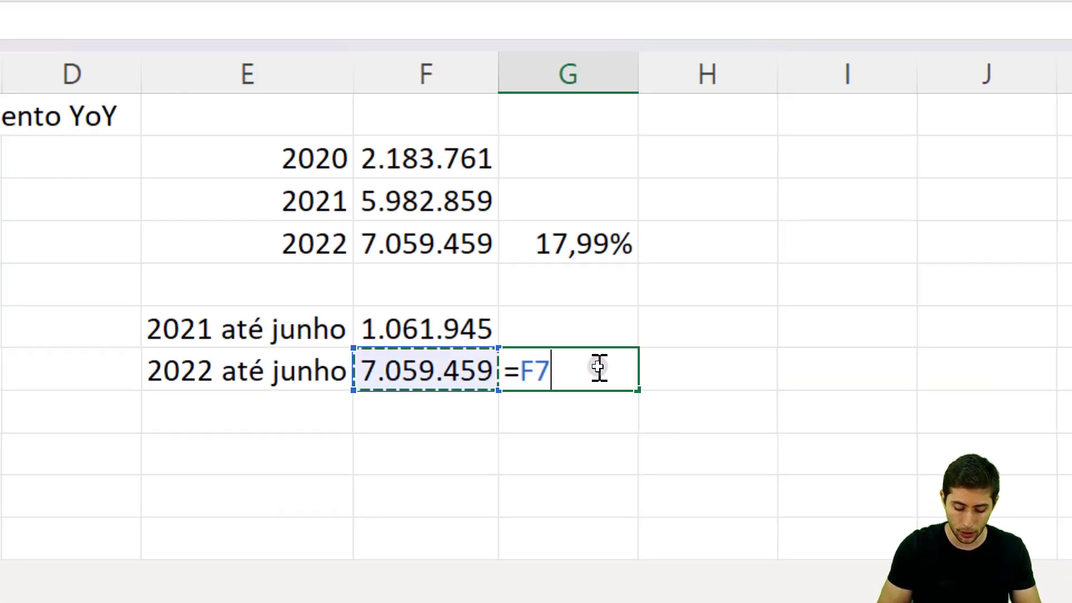
key("BackSpace")
type("(")
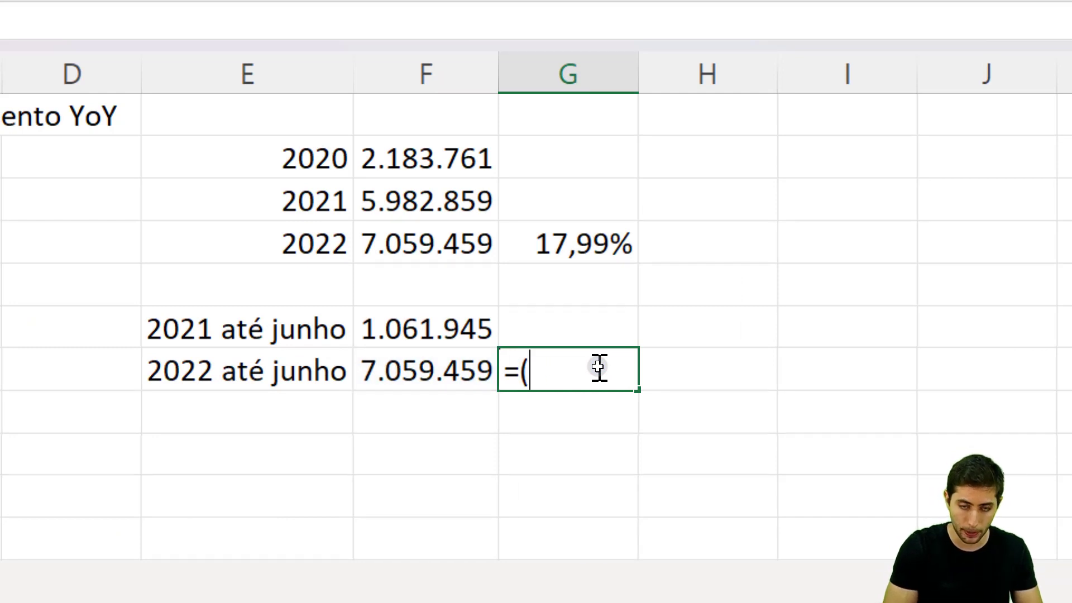
left_click(446, 369)
type("-")
left_click(481, 330)
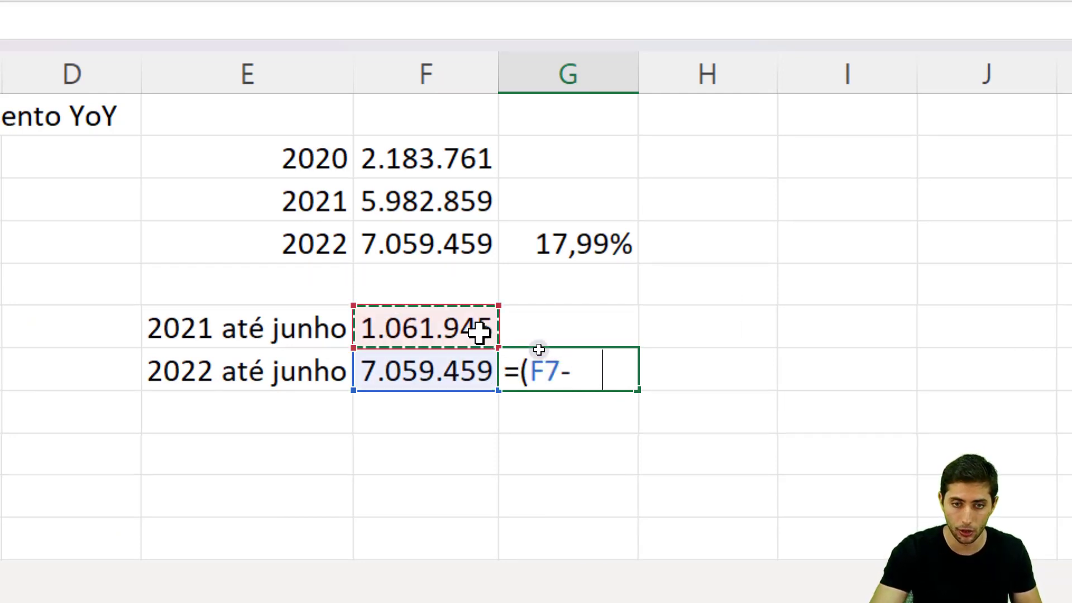
type(")/")
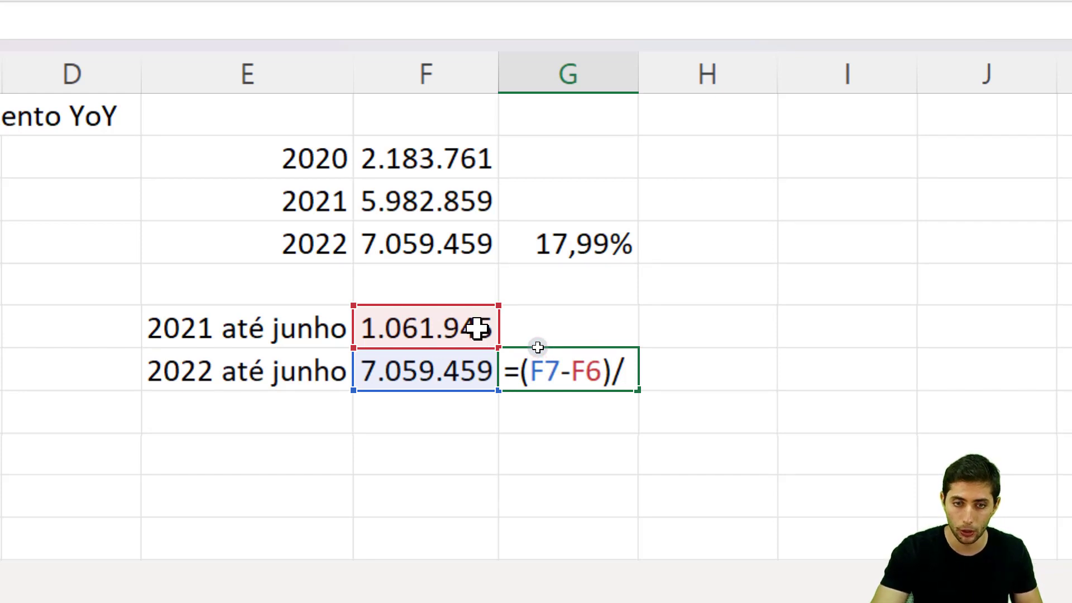
left_click(477, 330)
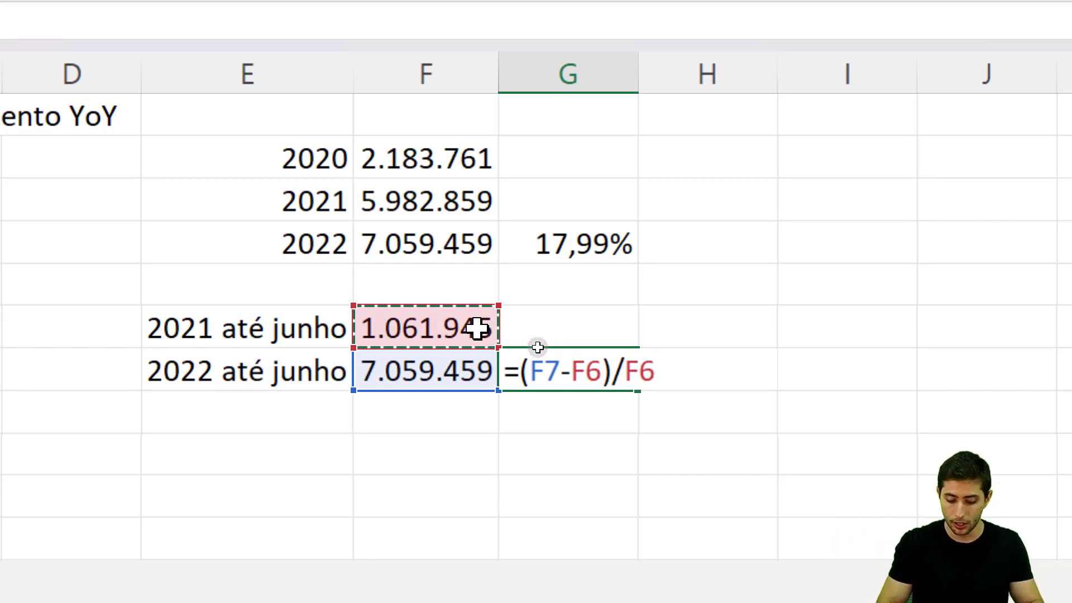
key("Return")
Step: Format the growth result in G7 as a percentage without decimal places
key("Up")
key("ctrl+shift+5")
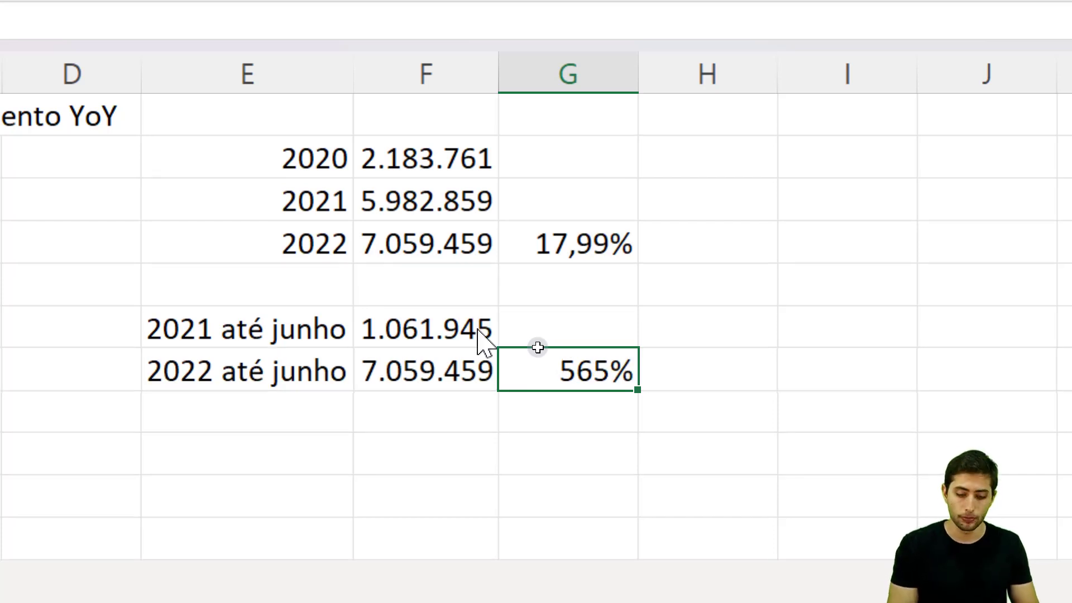
key("alt+h")
key("0")
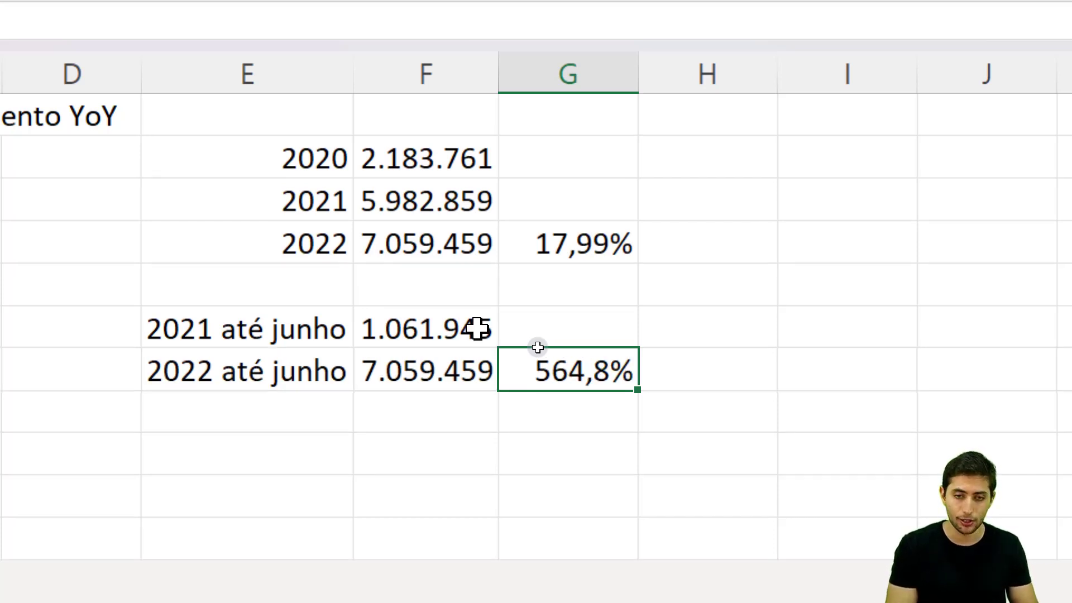
key("alt+h")
key("9")
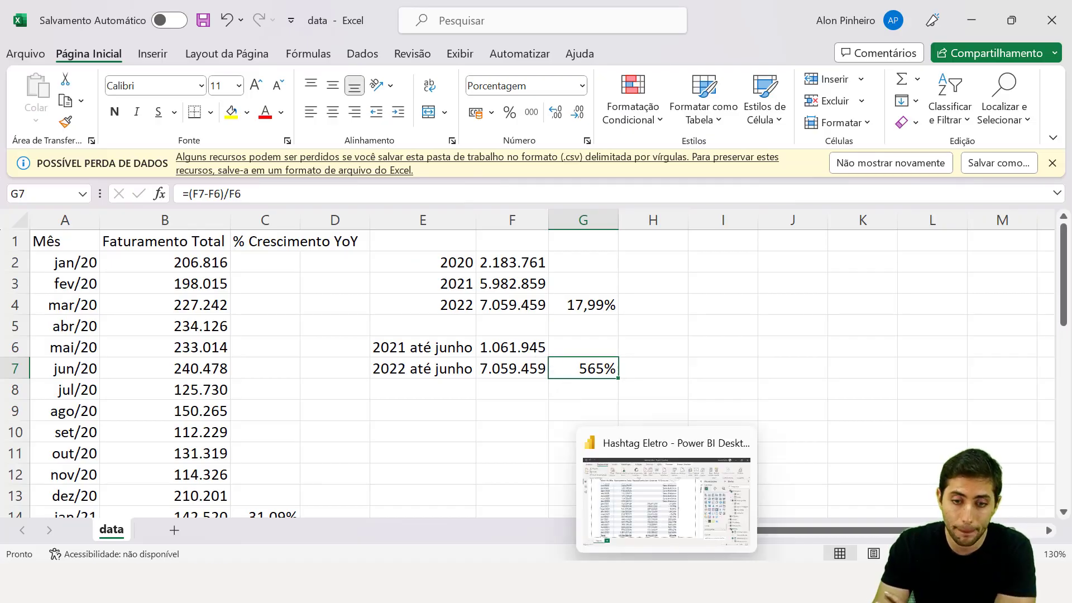
Step: Switch to the Hashtag Eletro report in Power BI Desktop and examine the July to December 2022 rows of the matrix
left_click(666, 497)
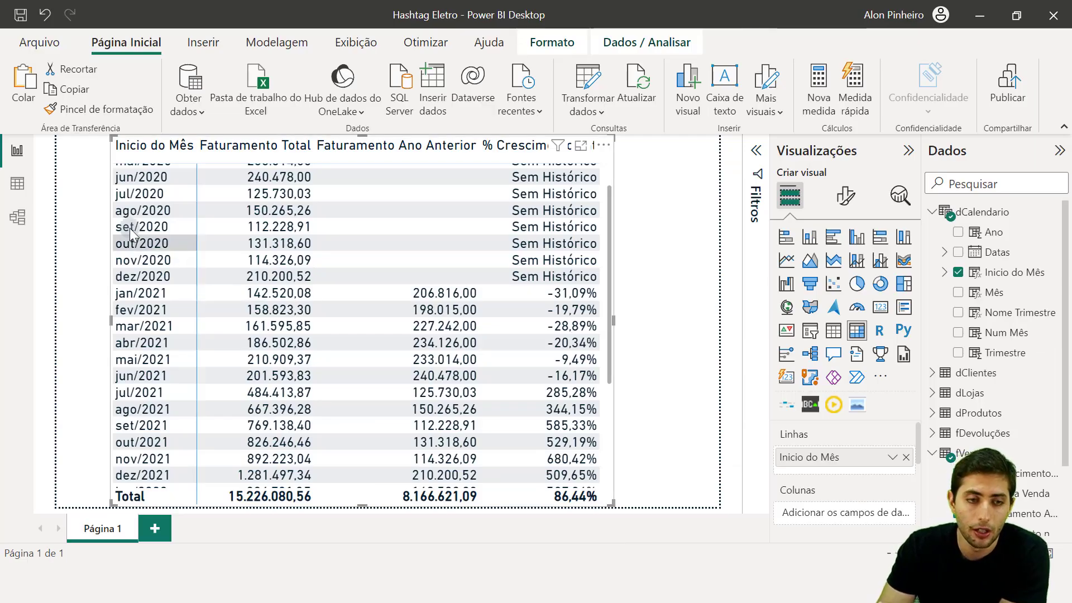
scroll(347, 357, "down", 4)
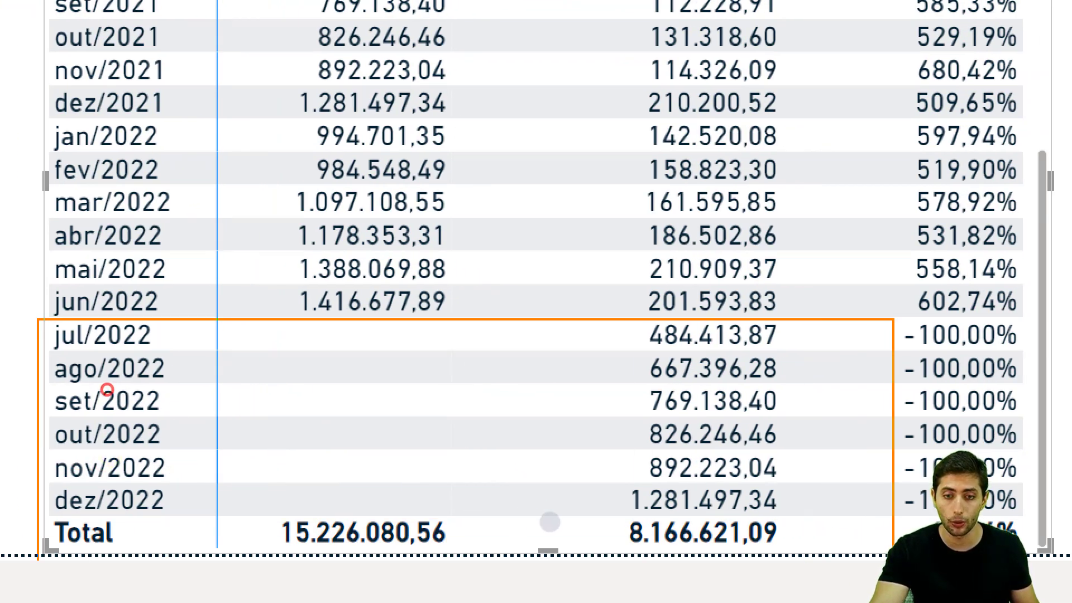
key("e")
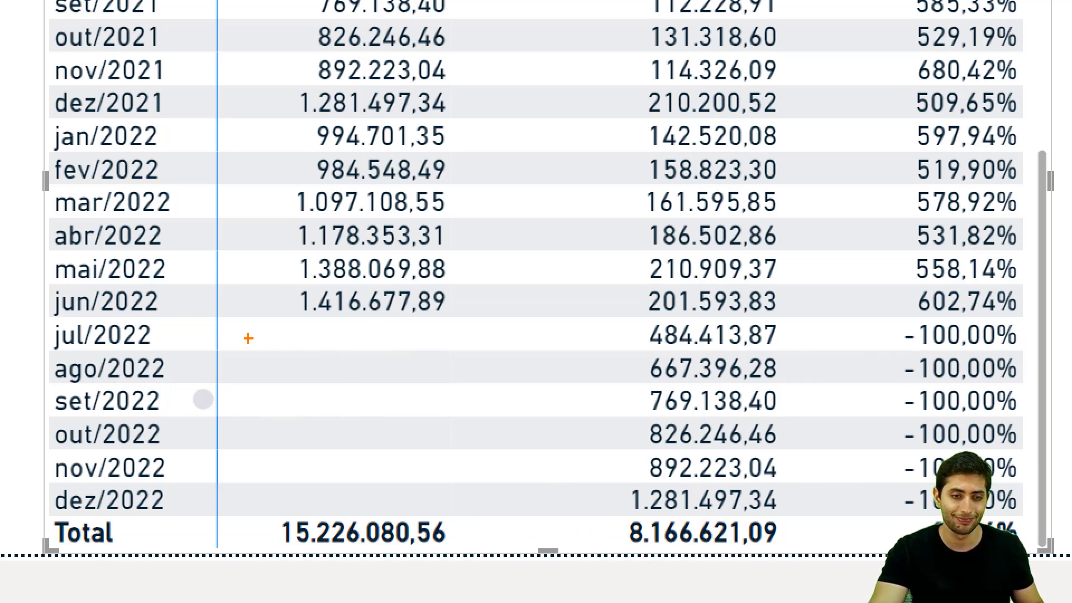
left_click_drag(608, 316, 730, 386)
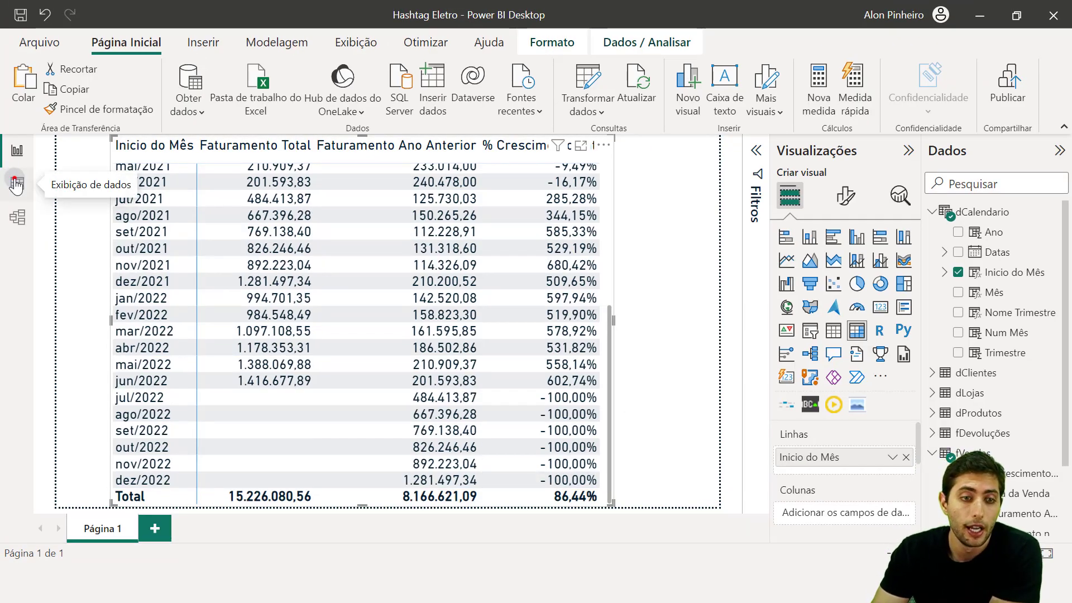
Step: Open the dCalendario table in the data view and examine its Datas column
left_click(15, 184)
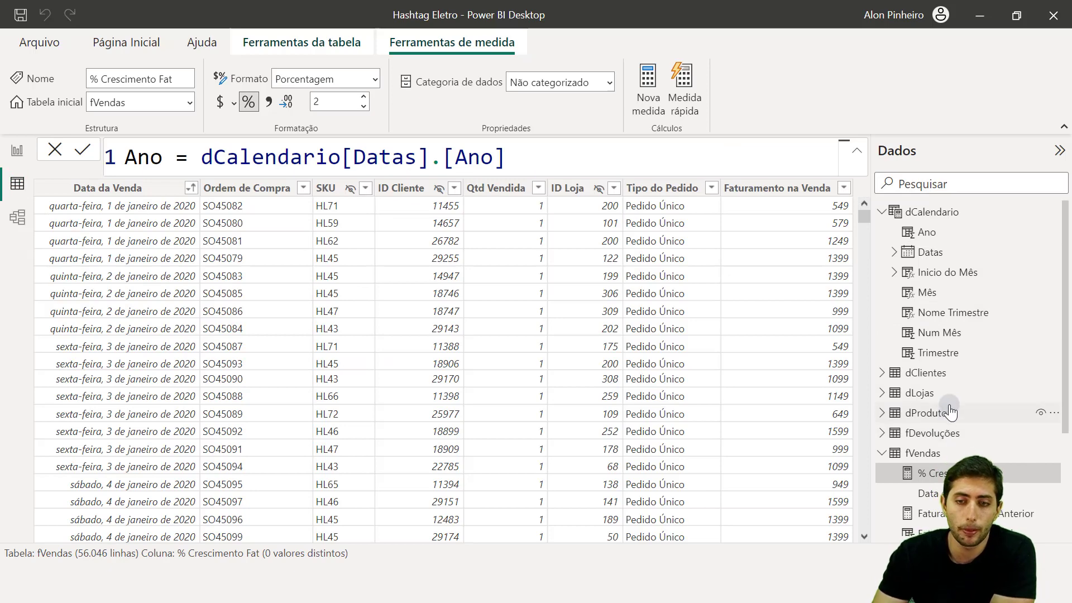
left_click(937, 209)
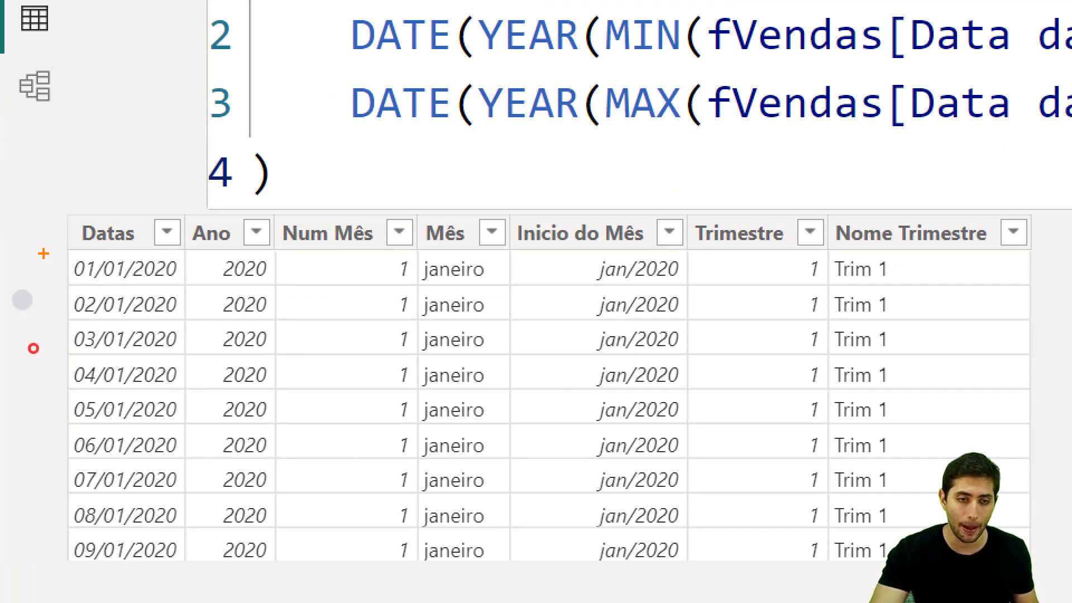
mouse_move(57, 223)
left_mouse_down()
mouse_move(167, 430)
mouse_move(194, 560)
left_mouse_up()
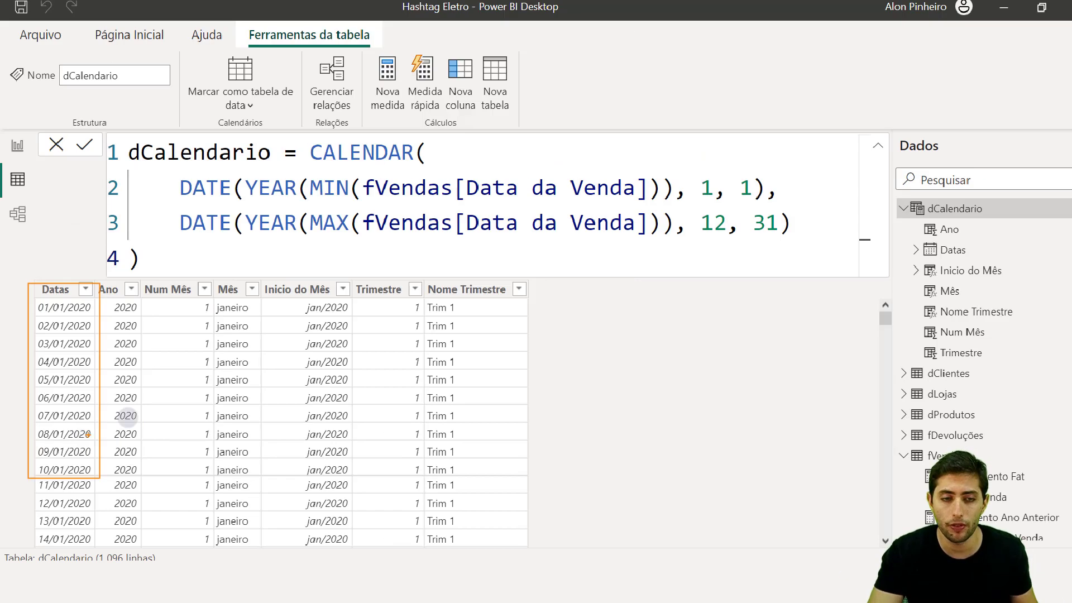
Step: Sort the fVendas table by Data da Venda in descending order to check the most recent sale date
left_click(969, 454)
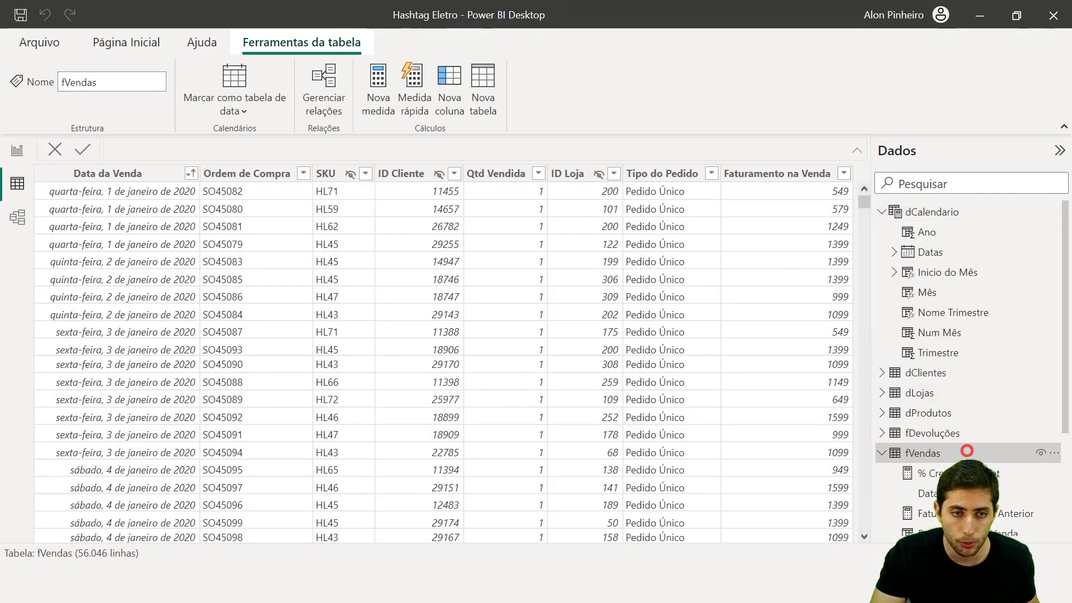
left_click(114, 174)
left_click(193, 173)
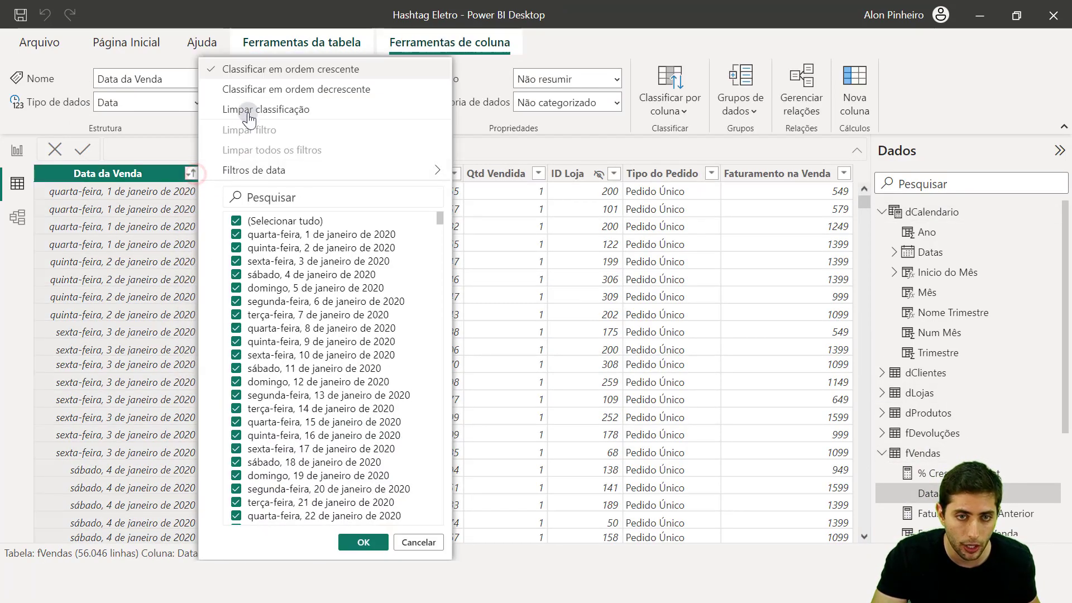
left_click(282, 88)
left_click(72, 210)
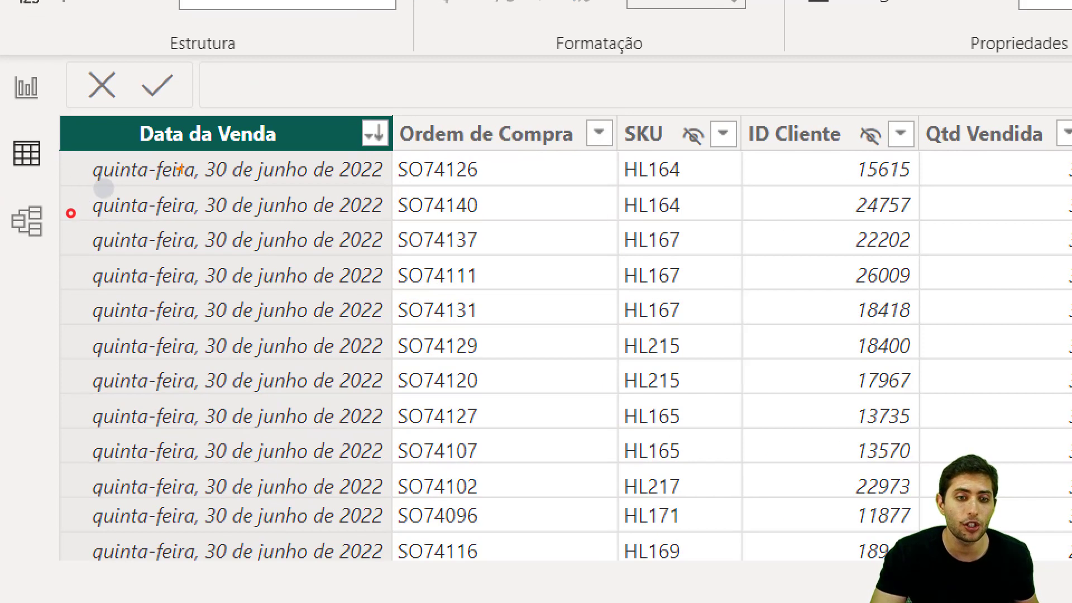
left_click(108, 177)
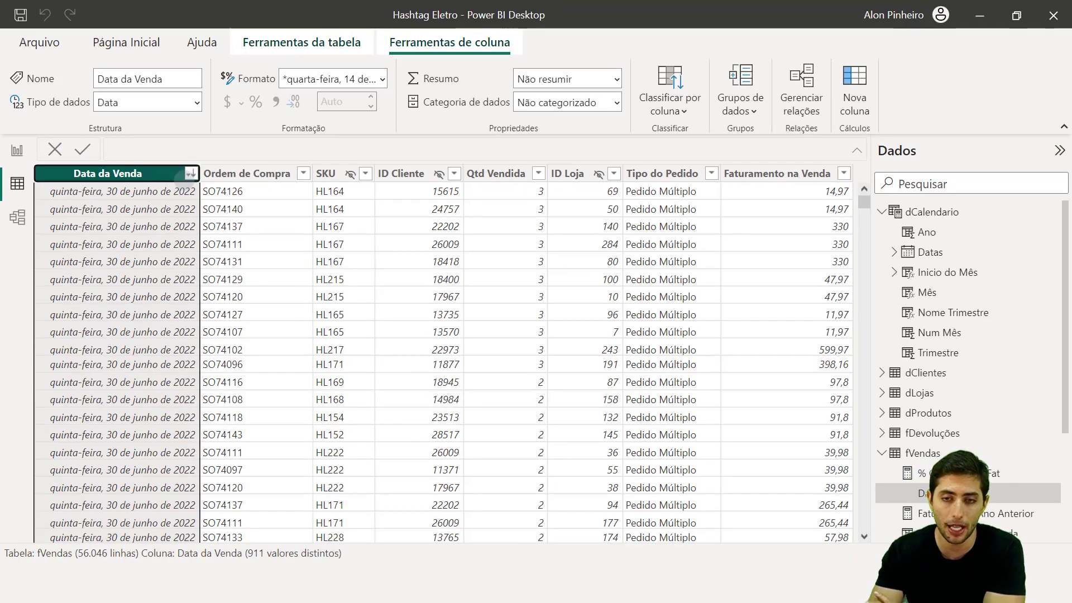
Step: Add a calculated column to the dCalendario table and name it "Data Vigente?"
left_click(941, 216)
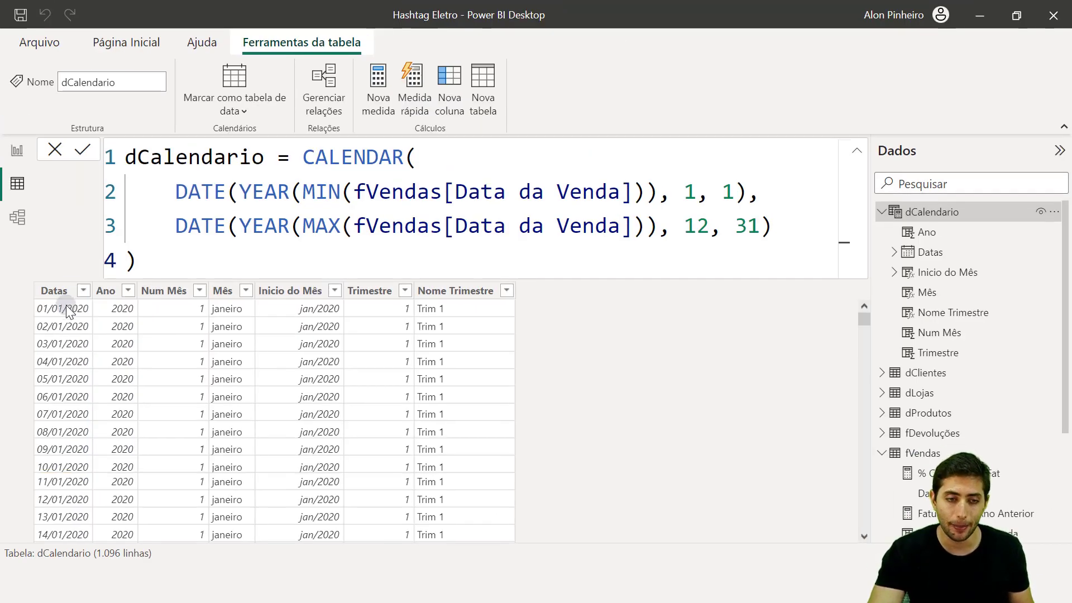
left_click(119, 237)
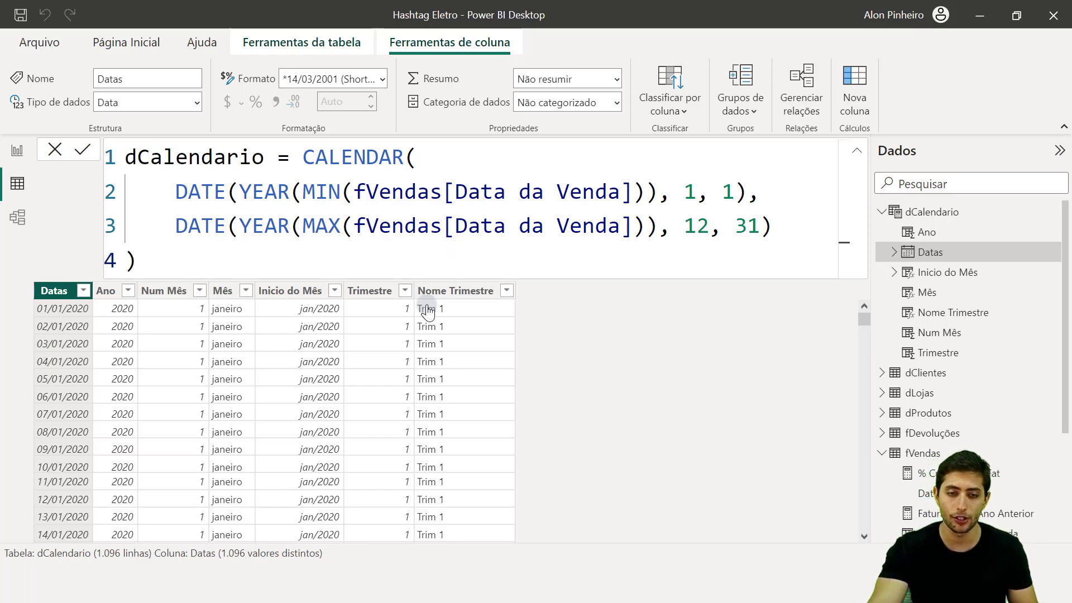
right_click(397, 351)
left_click(471, 240)
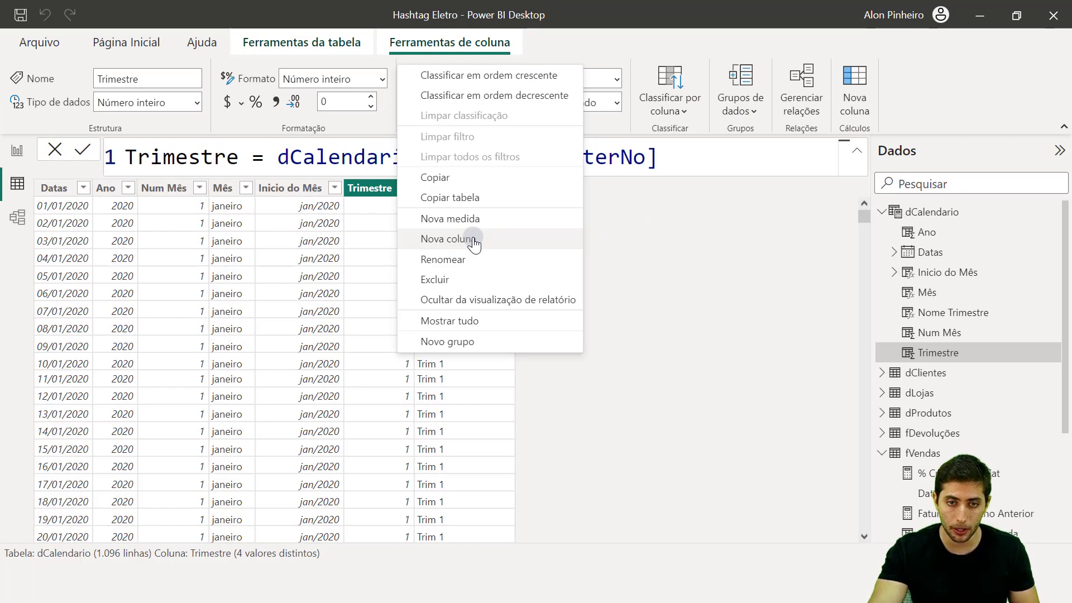
left_click(471, 239)
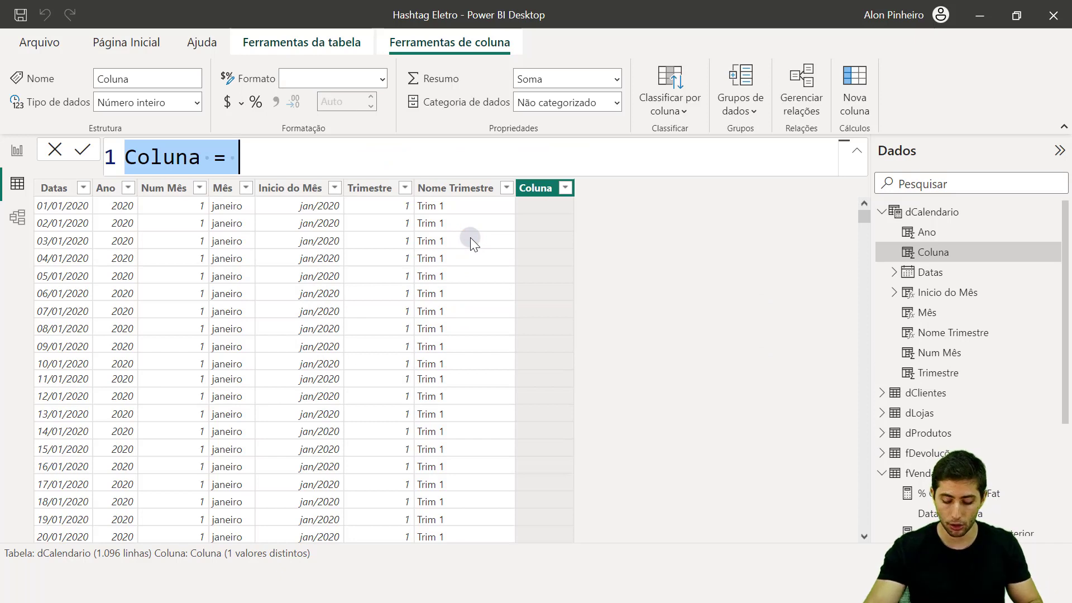
key("ctrl+shift+Right")
type("Data Vige")
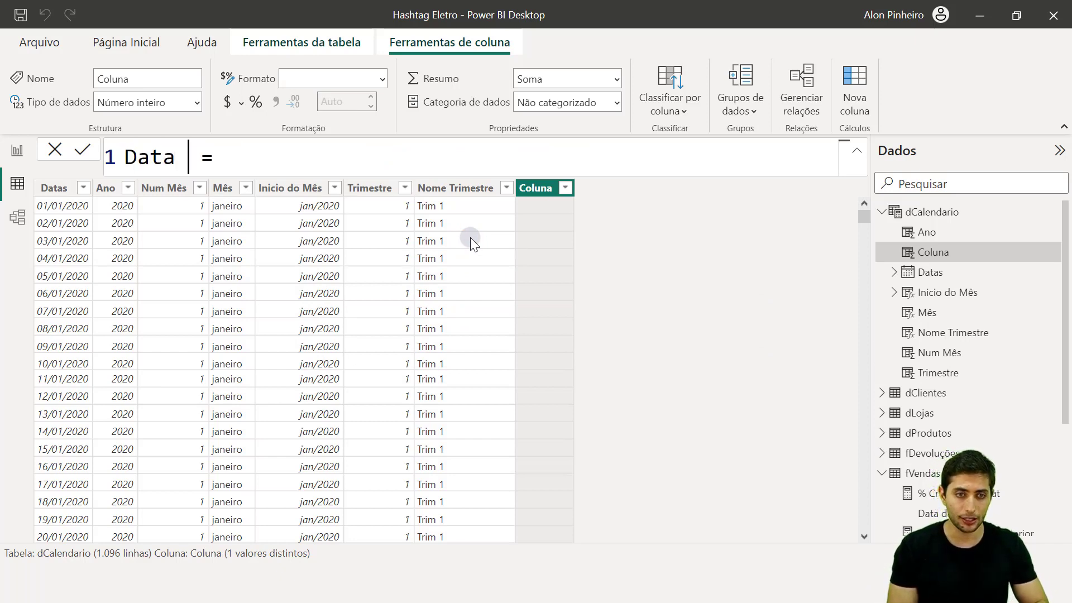
type("nte?")
key("End")
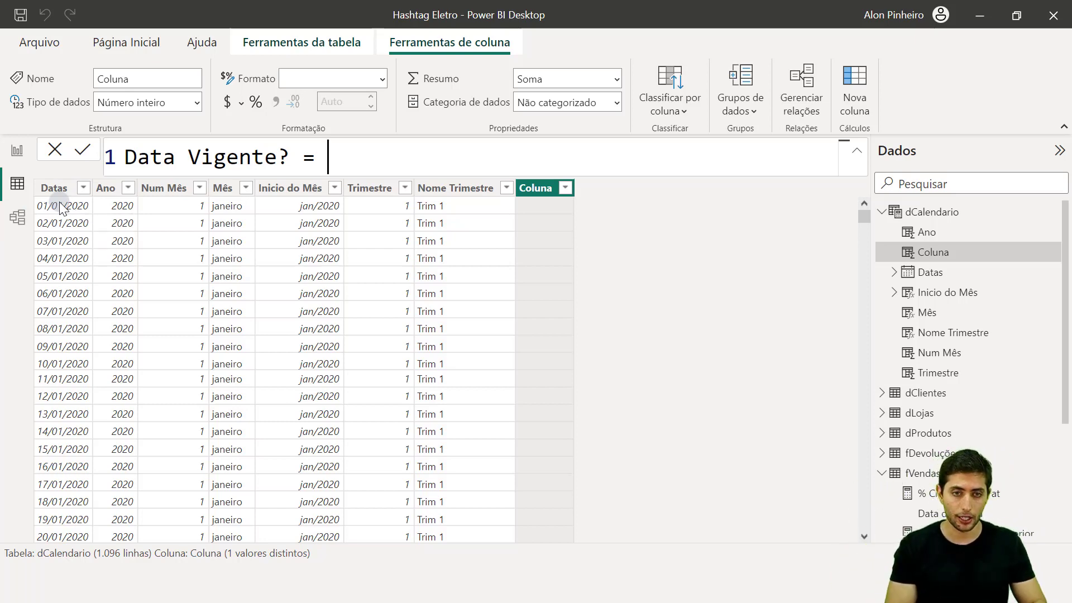
Step: Begin the Data Vigente? formula with an IF that tests whether dCalendario[Datas] is less than or equal to a value
type("if")
key("Tab")
key("shift+Return")
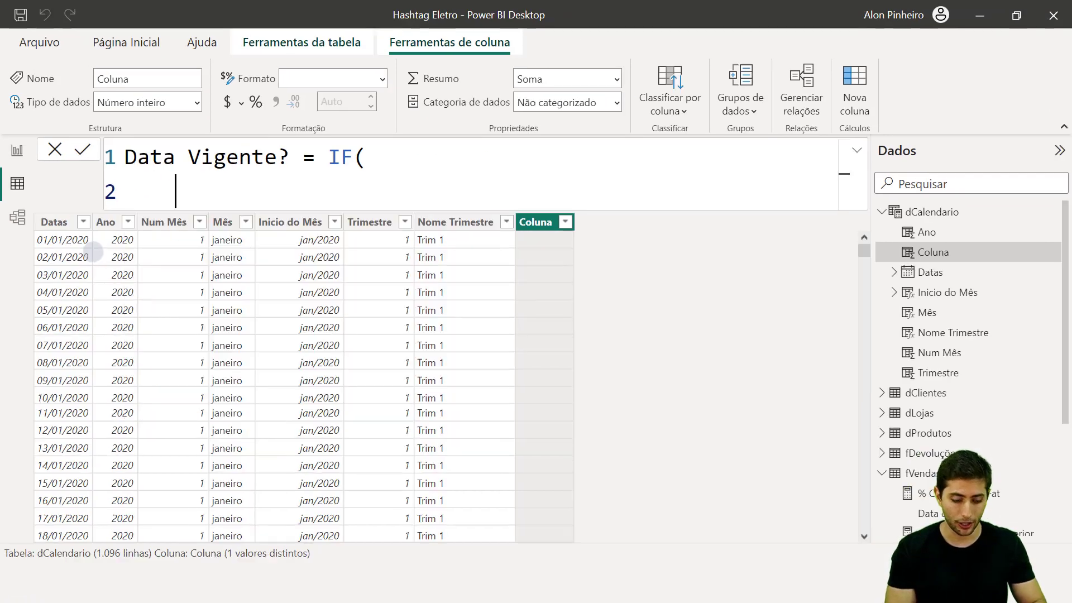
type("datas")
key("Tab")
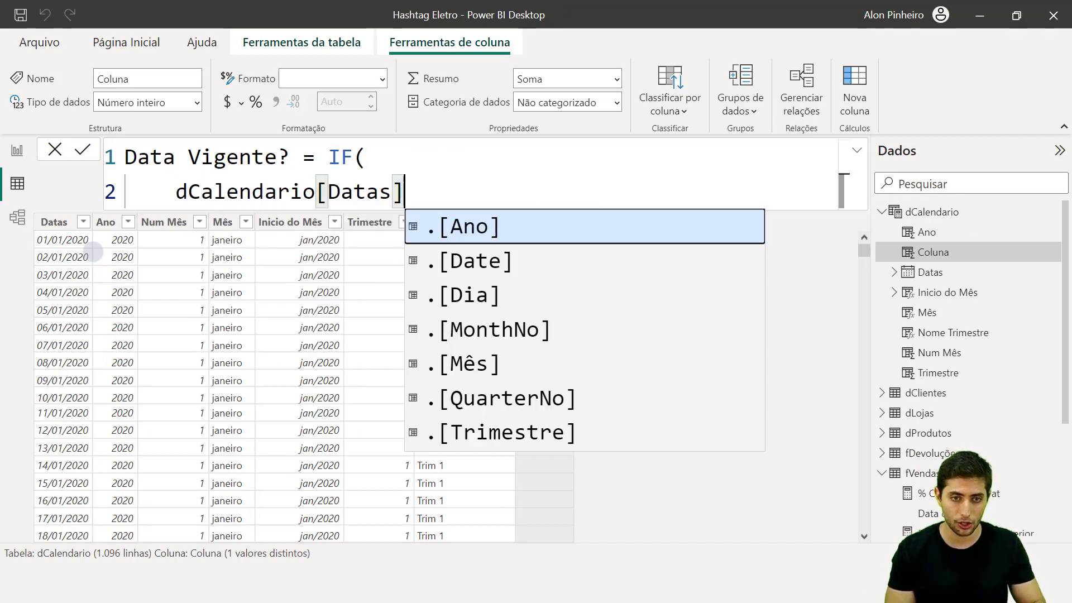
type("<=")
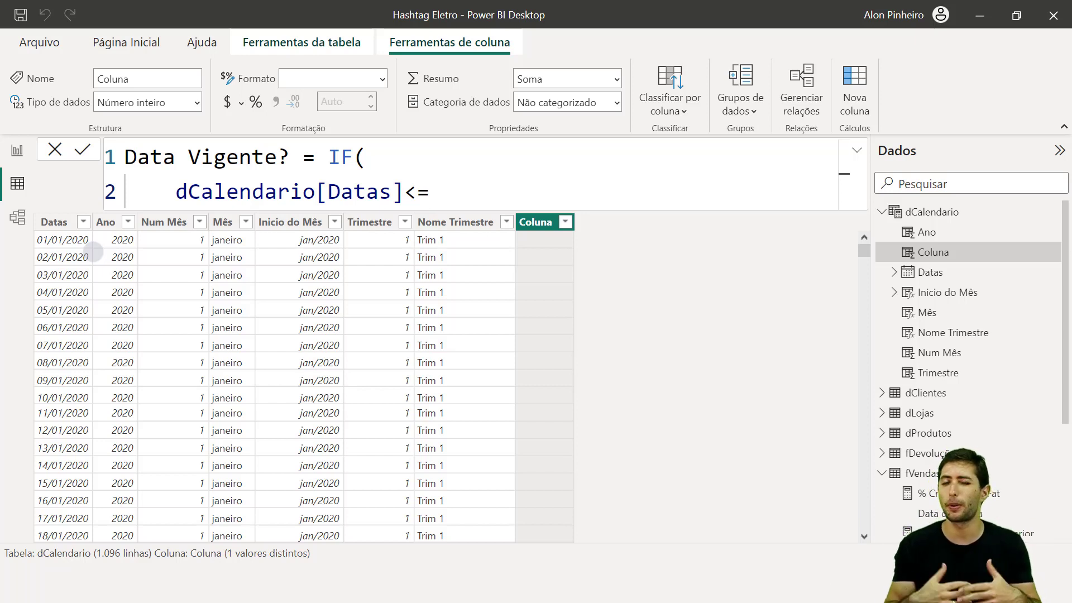
Step: Complete the IF condition with MAX(fVendas[Data da Venda]) as the limit for the calendar date
type("max")
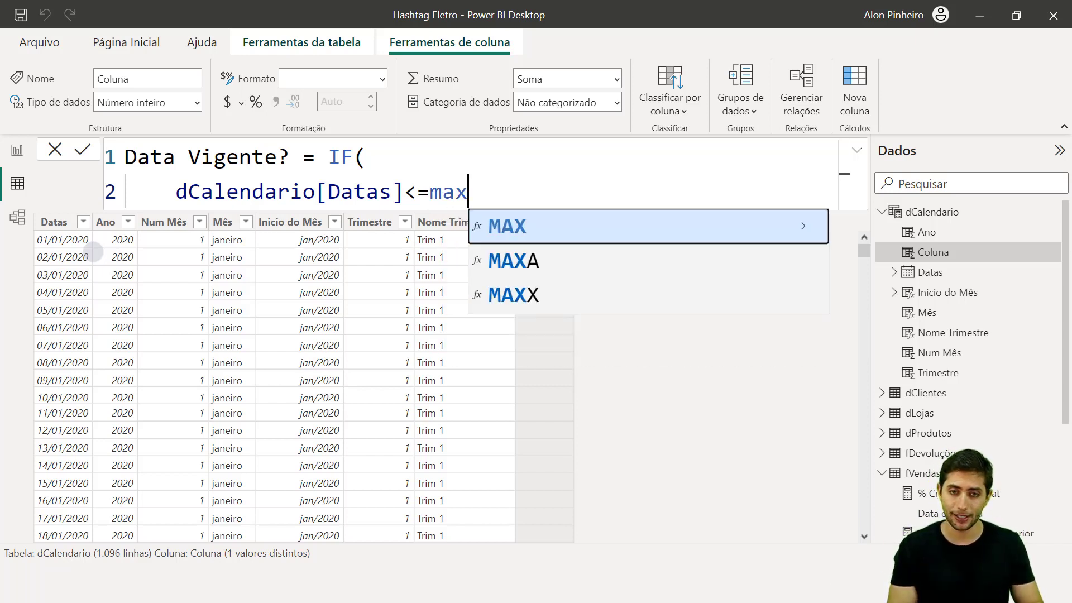
type("(")
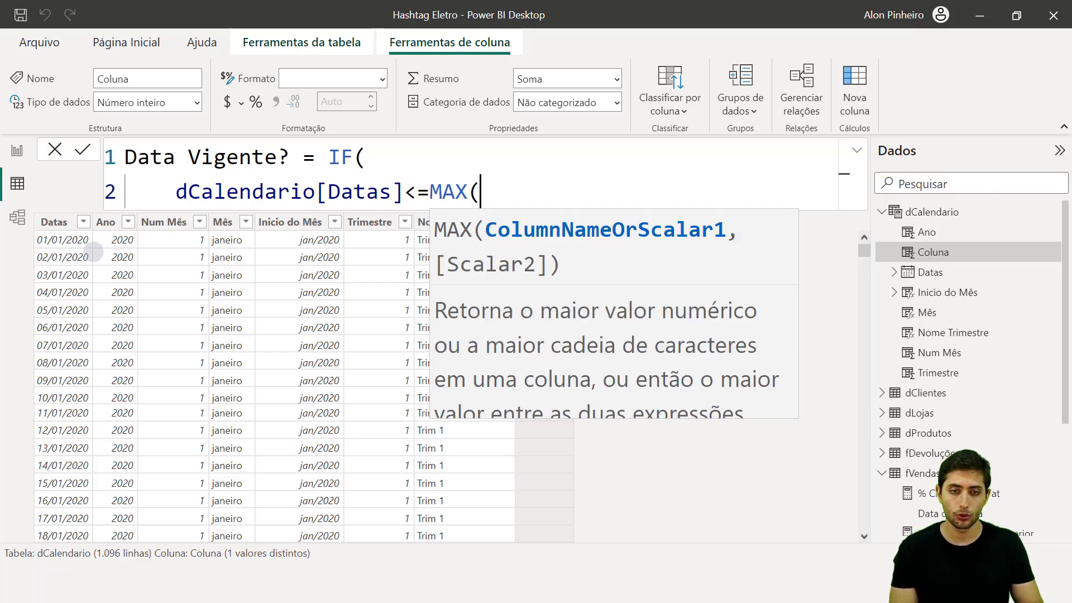
type("data da ve")
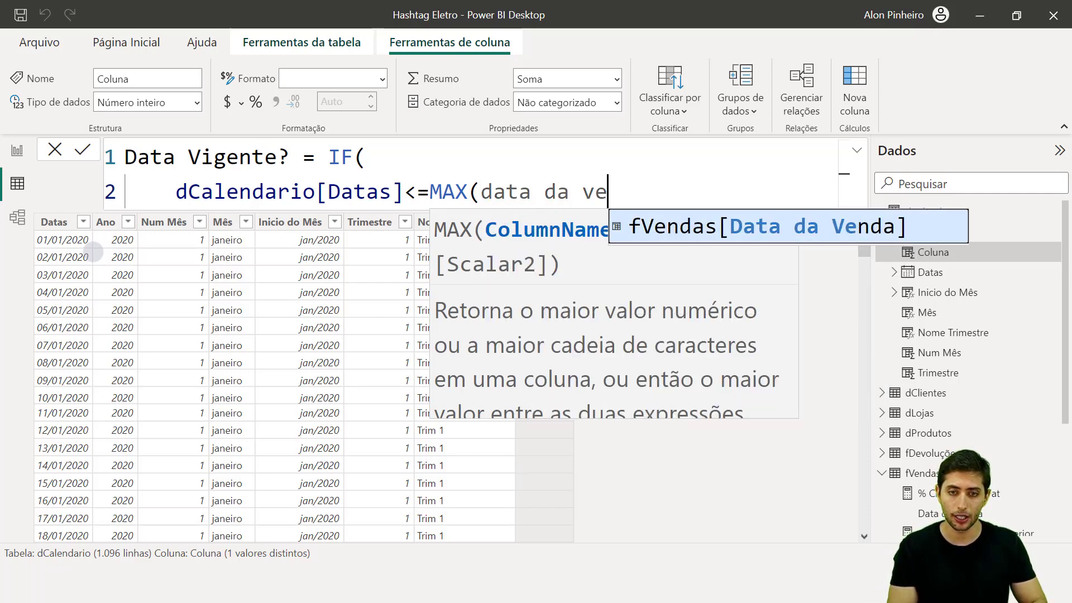
key("Tab")
type(")")
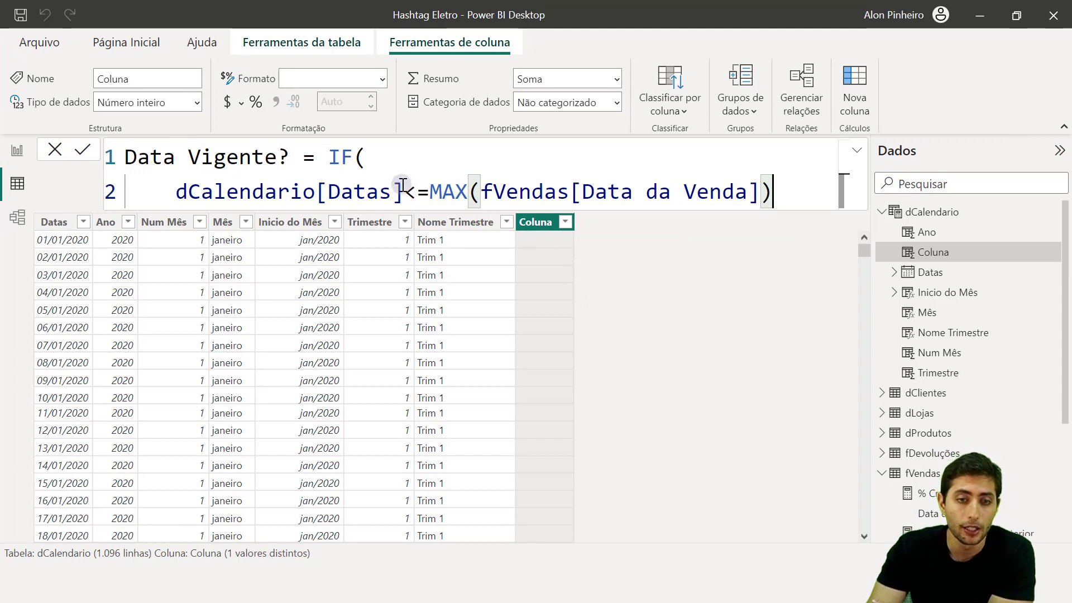
left_click_drag(403, 186, 173, 178)
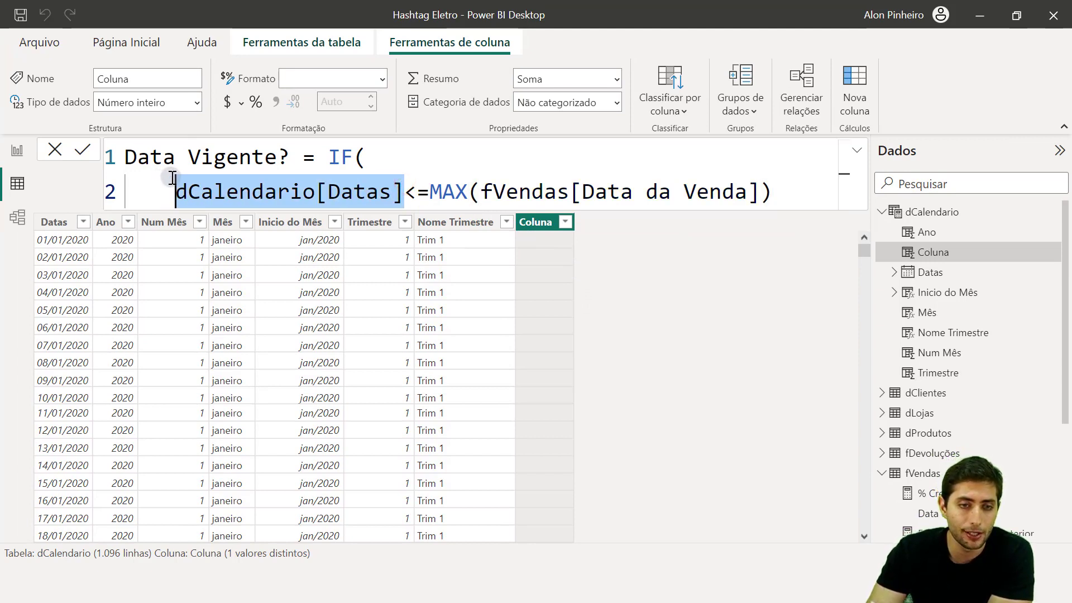
left_click_drag(431, 196, 776, 193)
left_click(784, 194)
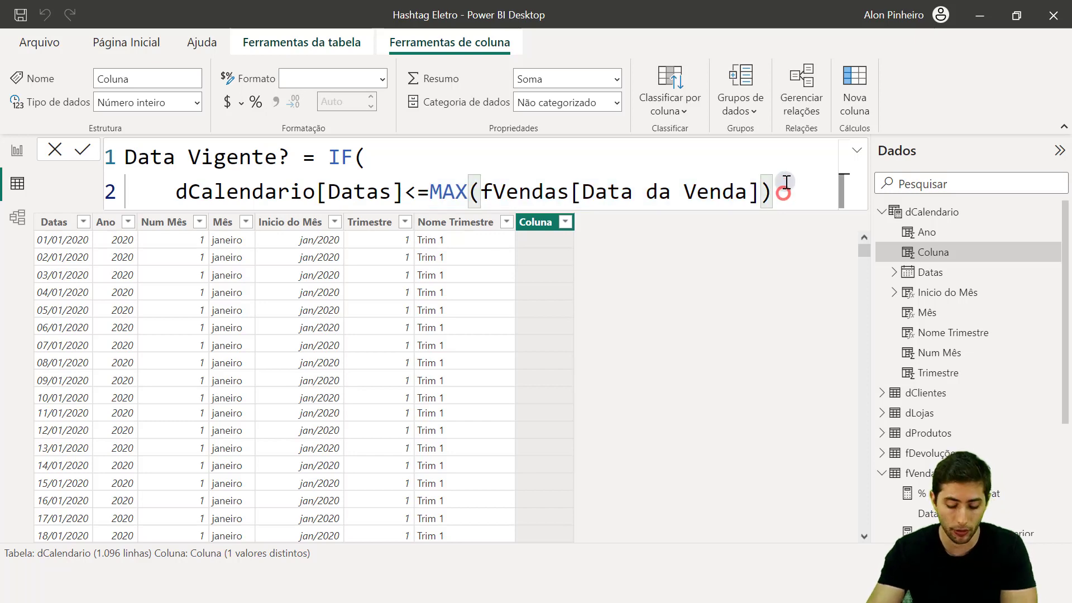
Step: Make the IF return "Sim" when true and "Não" otherwise, close the formula and commit the column
key("shift+Return")
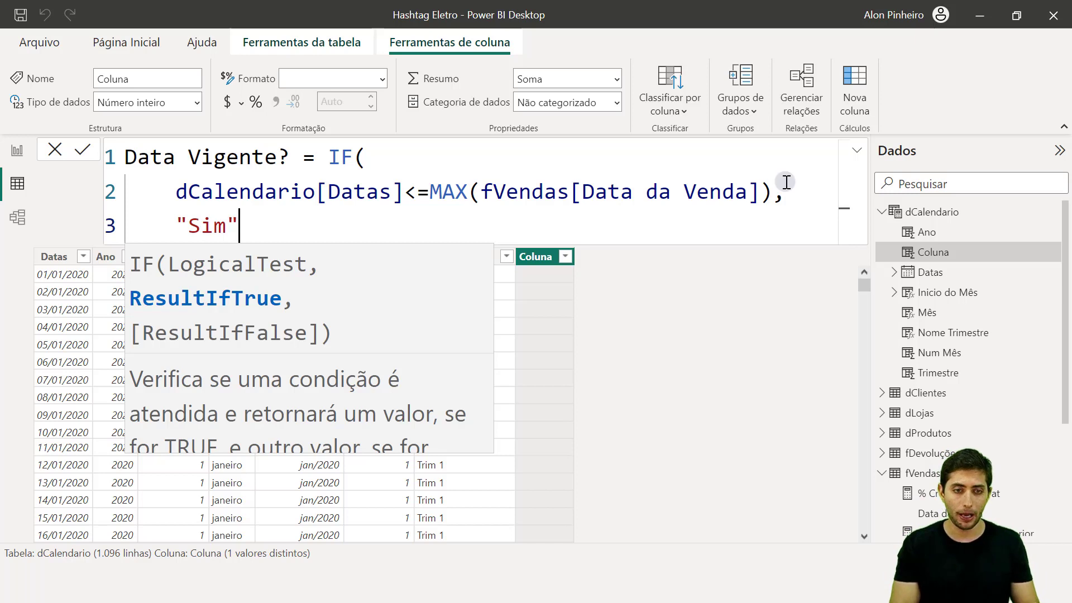
key("shift+Return")
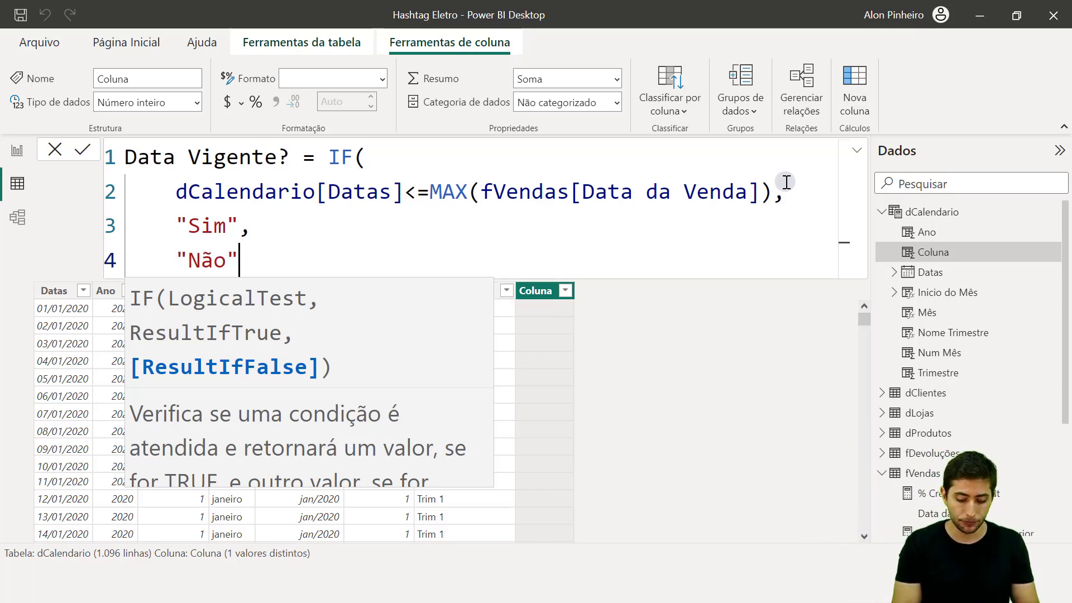
key("shift+Return")
type(")")
key("Return")
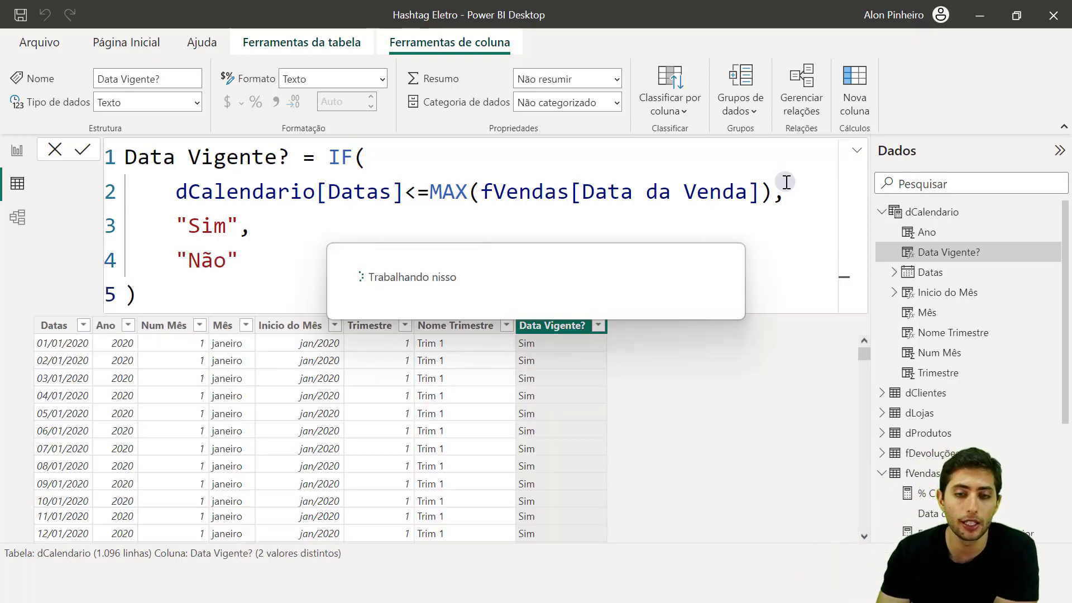
Step: Examine the Data Vigente? values around the end of June 2022 in dCalendario and return to the report view
scroll(563, 367, "down", 1)
scroll(564, 369, "up", 1)
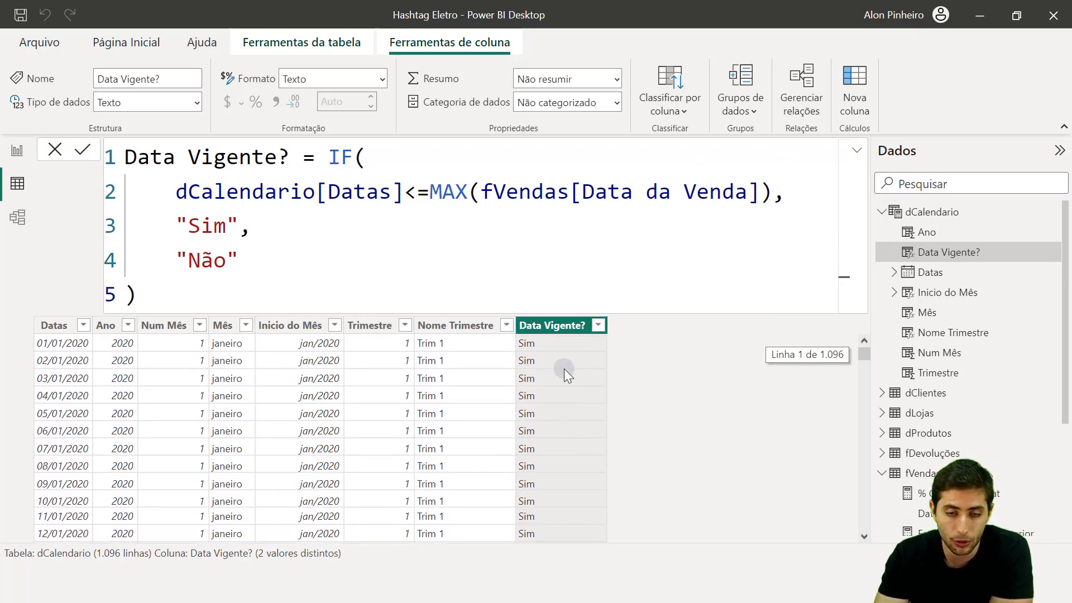
scroll(65, 386, "down", 20)
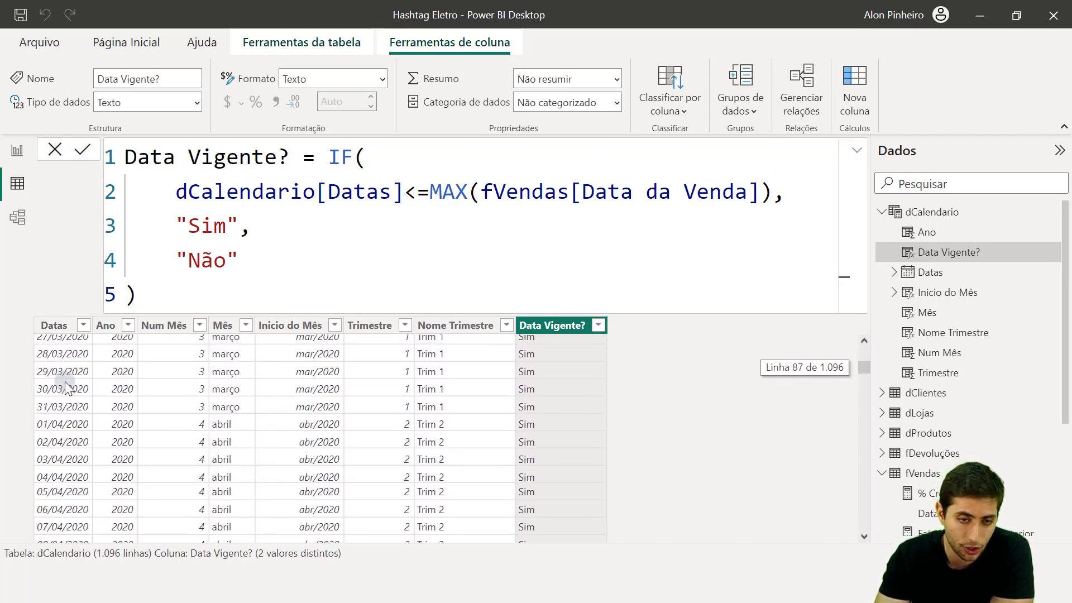
left_click_drag(859, 369, 416, 400)
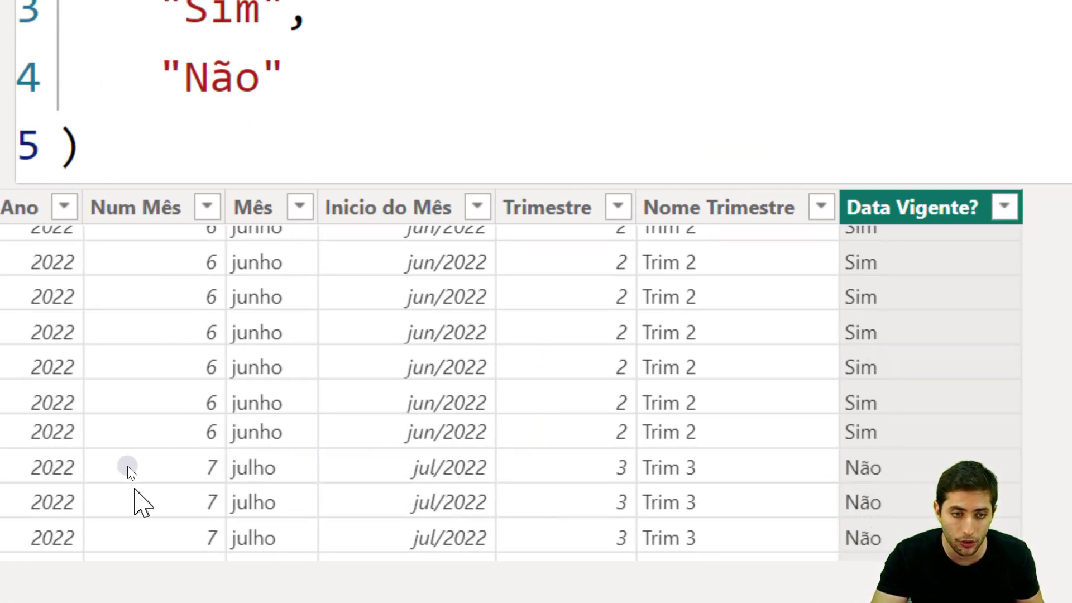
scroll(570, 480, "down", 2)
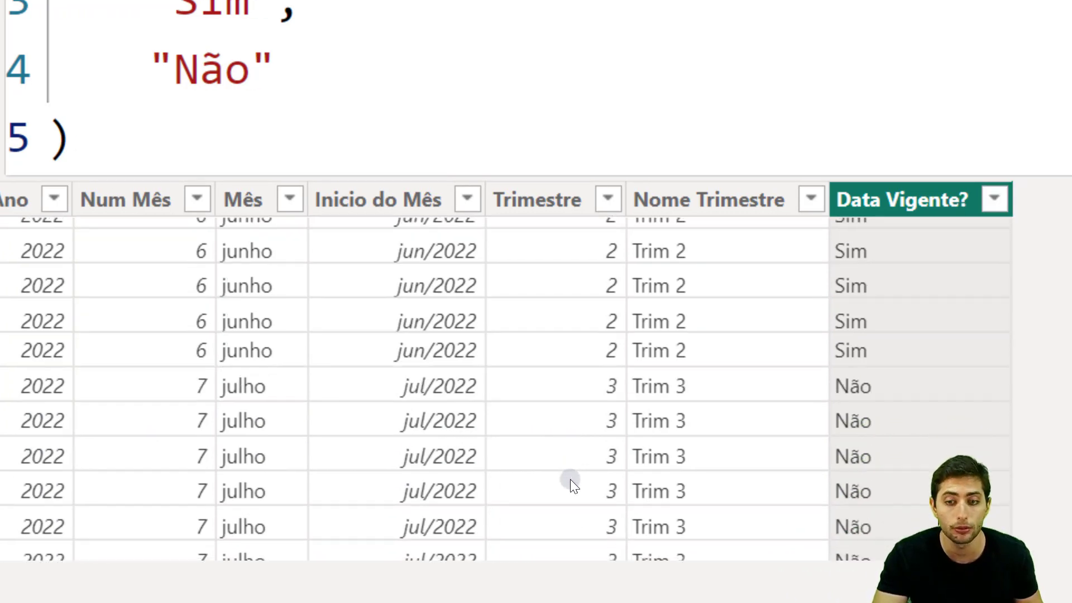
scroll(571, 479, "down", 1)
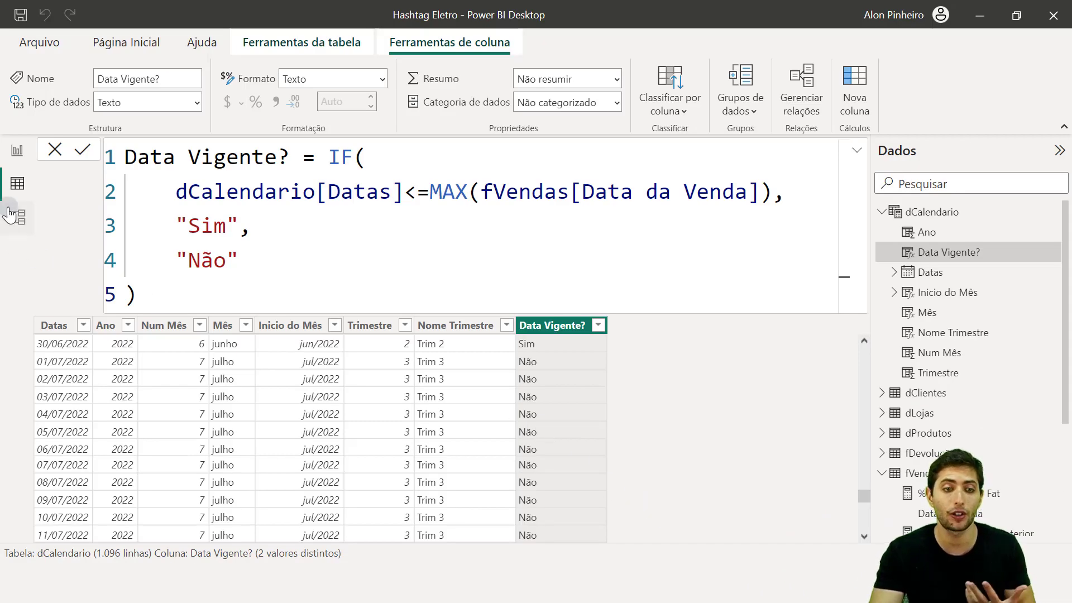
left_click(17, 150)
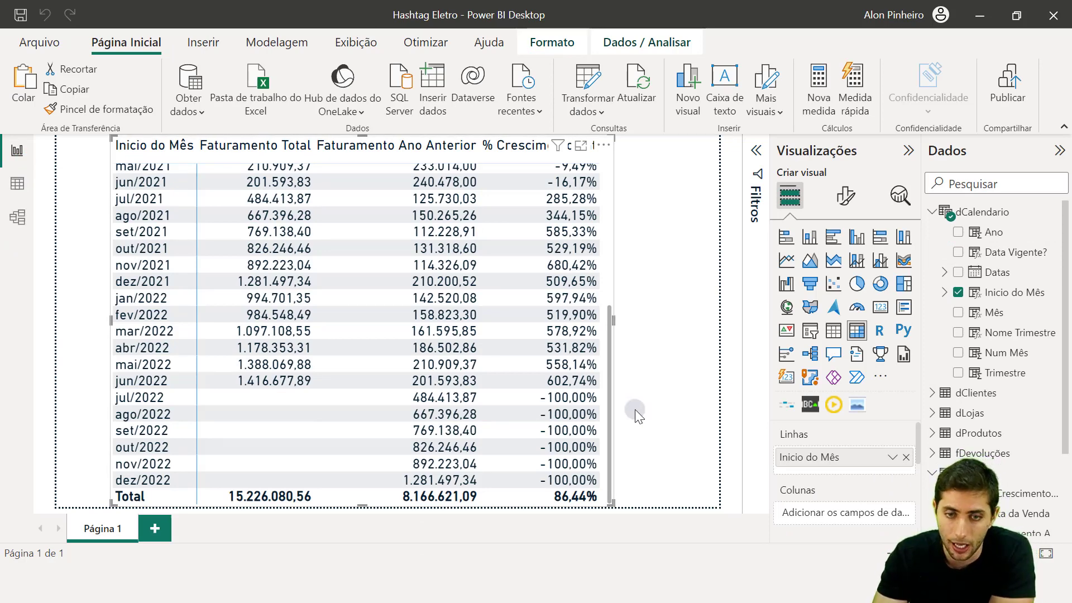
Step: Replace Inicio do Mês with Ano as the row field of the revenue matrix
scroll(605, 405, "up", 5)
left_click_drag(810, 456, 625, 463)
left_click_drag(1003, 236, 854, 457)
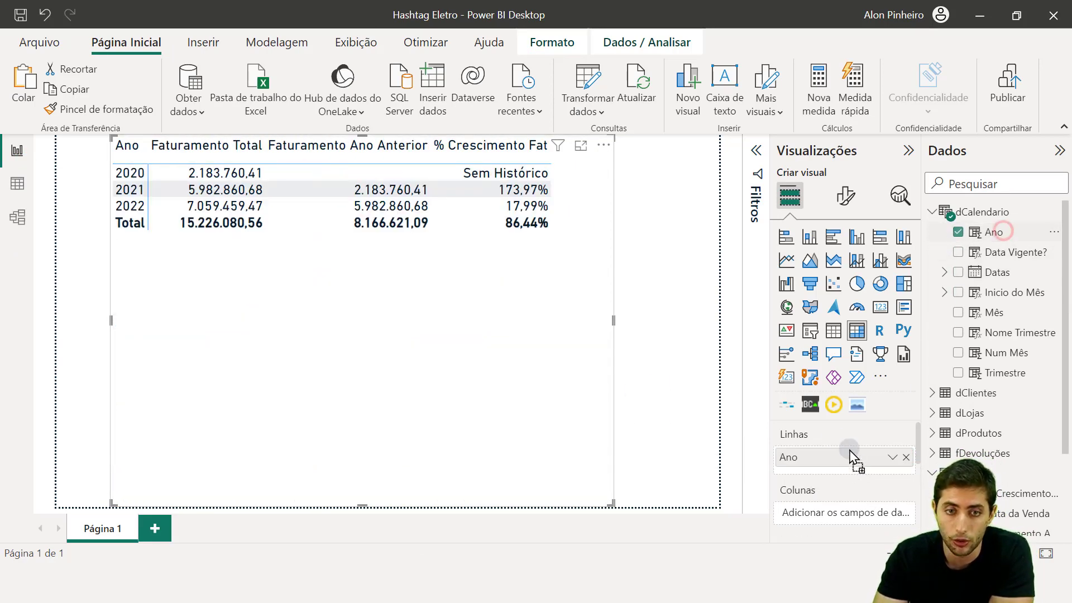
Step: Add Data Vigente? as a filter on the yearly matrix and restrict it to Sim
left_click(755, 150)
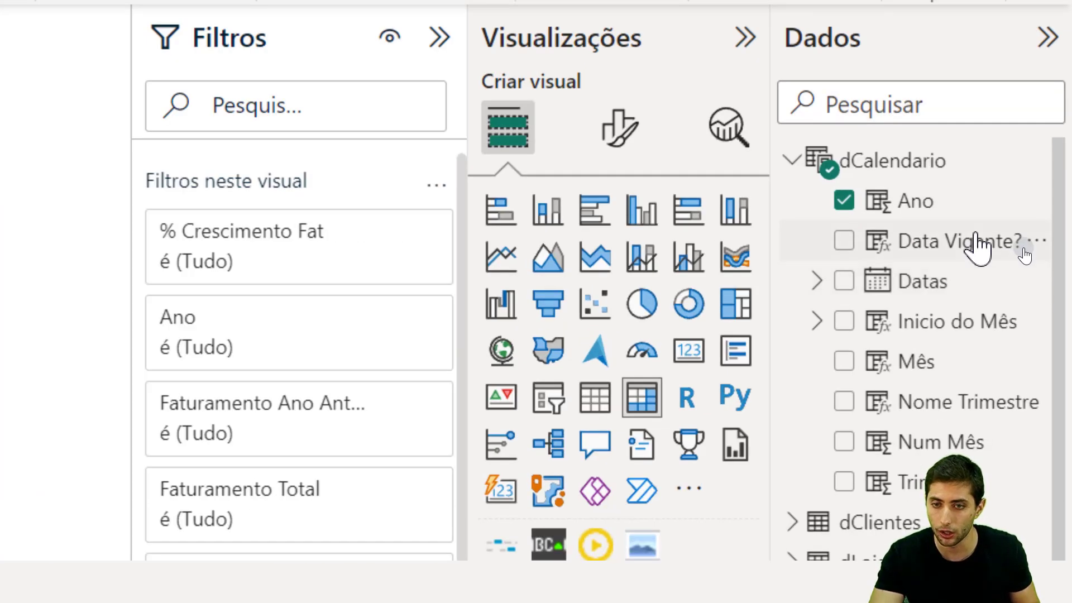
left_click_drag(1023, 253, 1007, 260)
left_click_drag(944, 253, 304, 597)
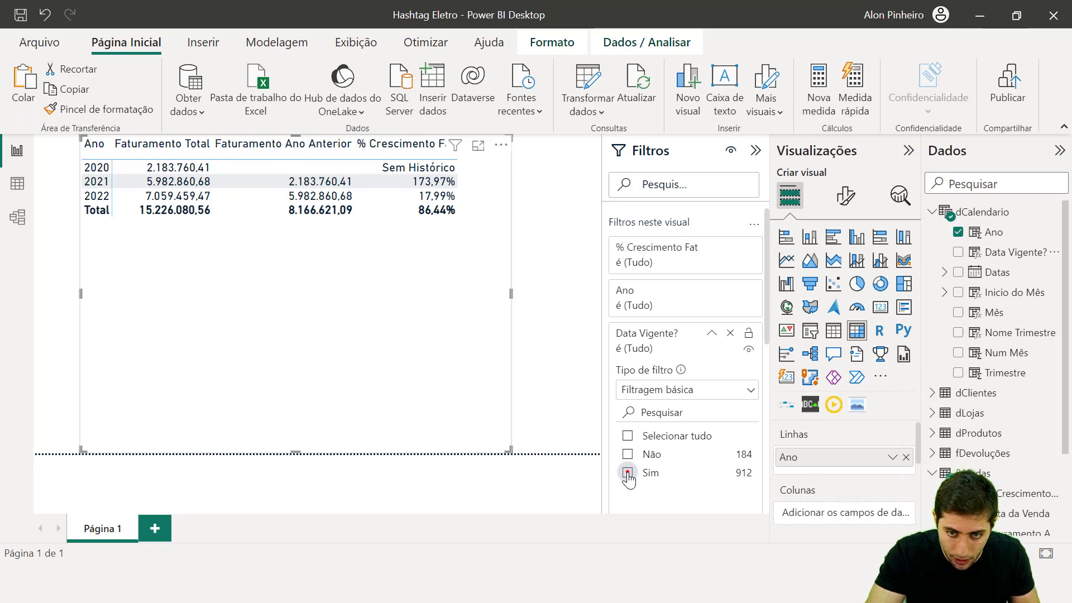
left_click(457, 423)
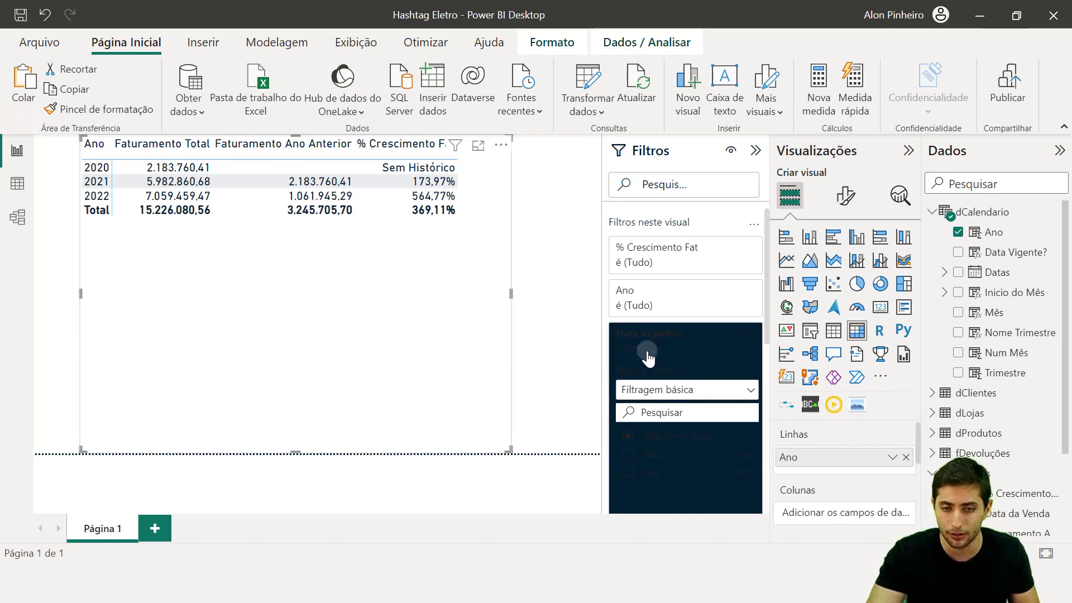
left_click(589, 336)
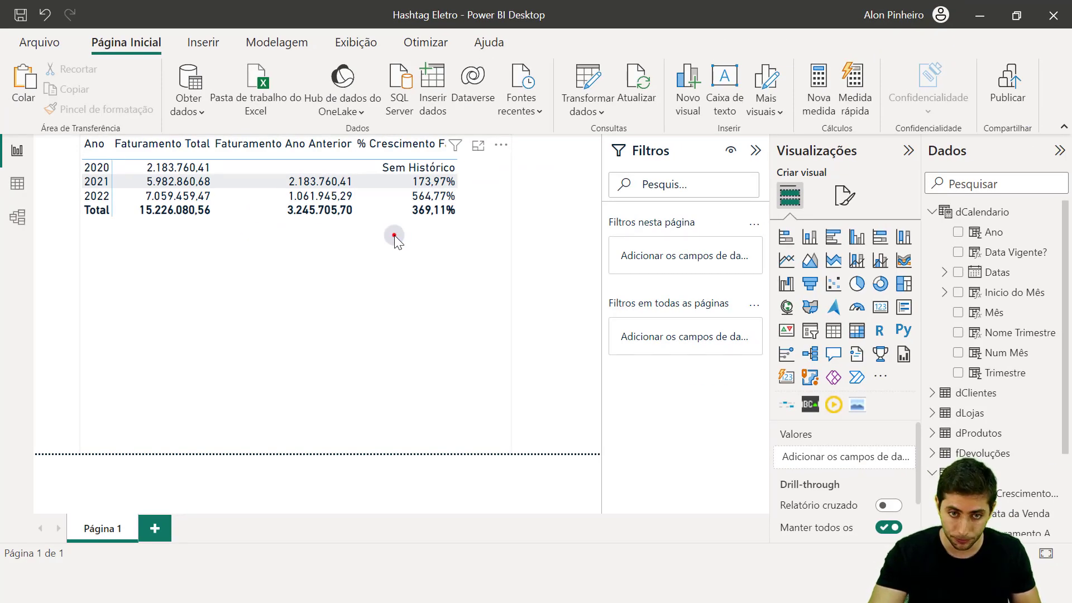
left_click(394, 235)
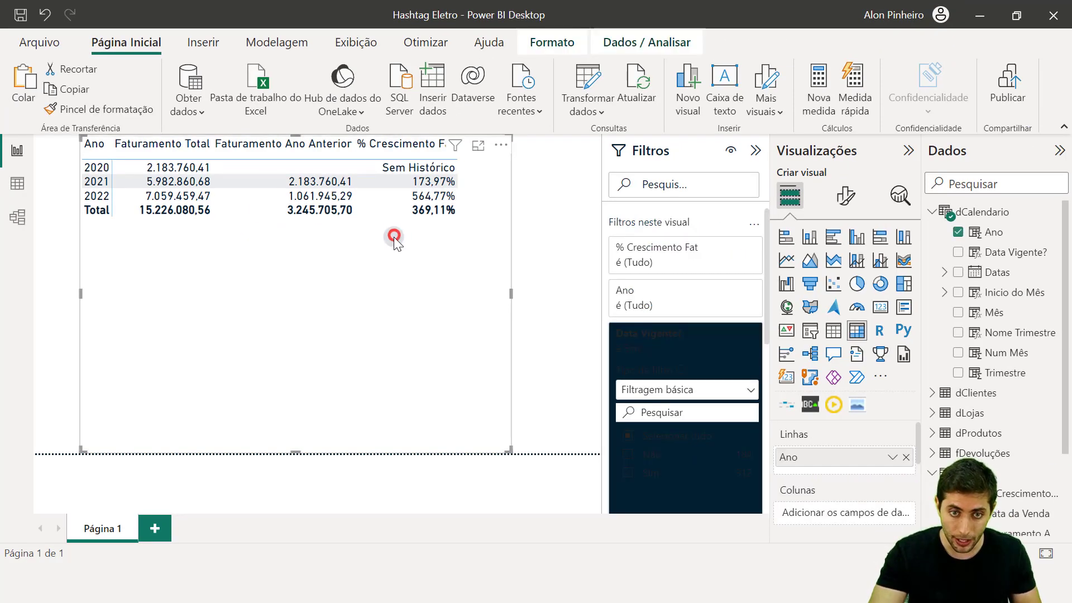
Step: Undo the Data Vigente? filter and the row field change to restore Inicio do Mês in the matrix
left_click(48, 22)
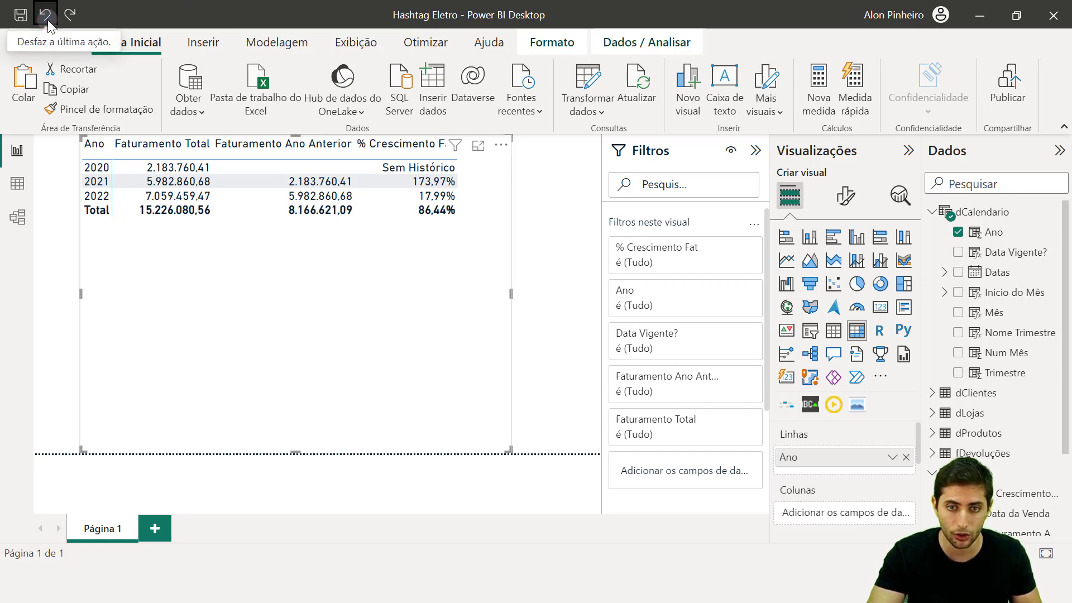
left_click(49, 23)
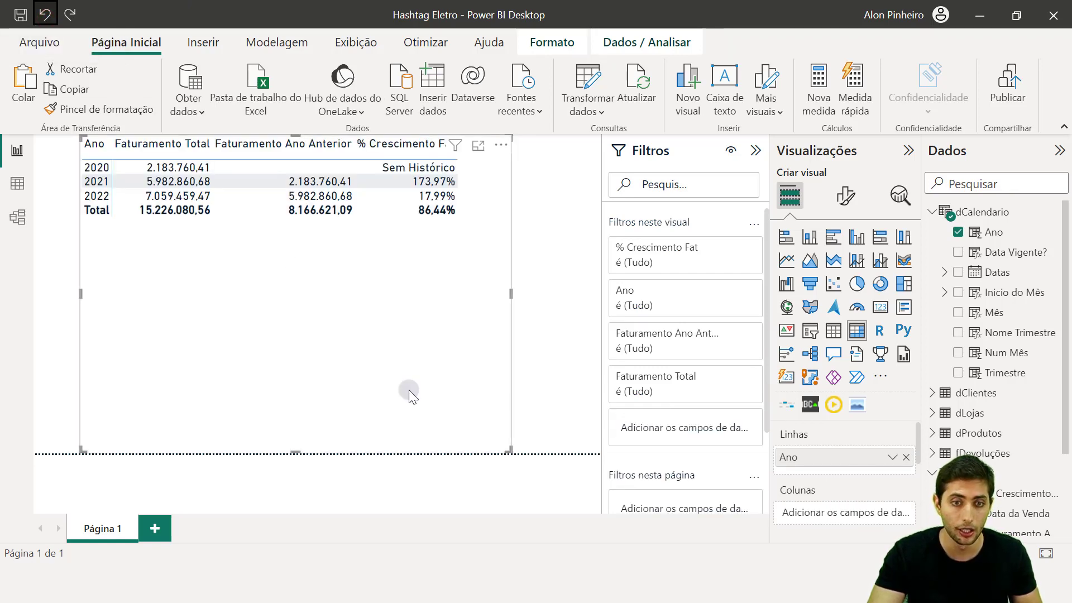
left_click(408, 389)
left_click(45, 15)
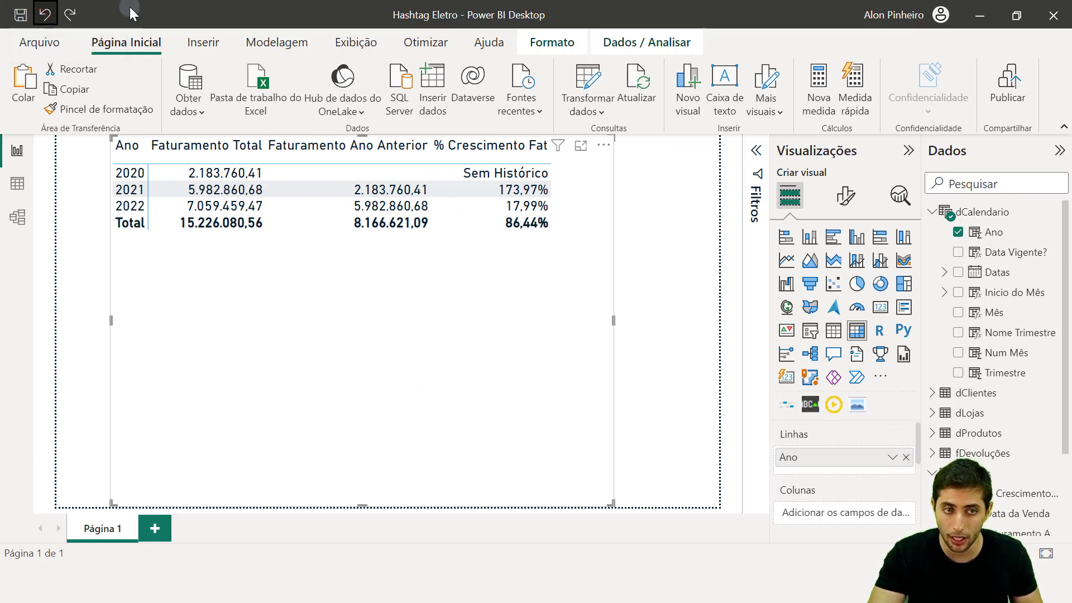
left_click(48, 20)
left_click(49, 21)
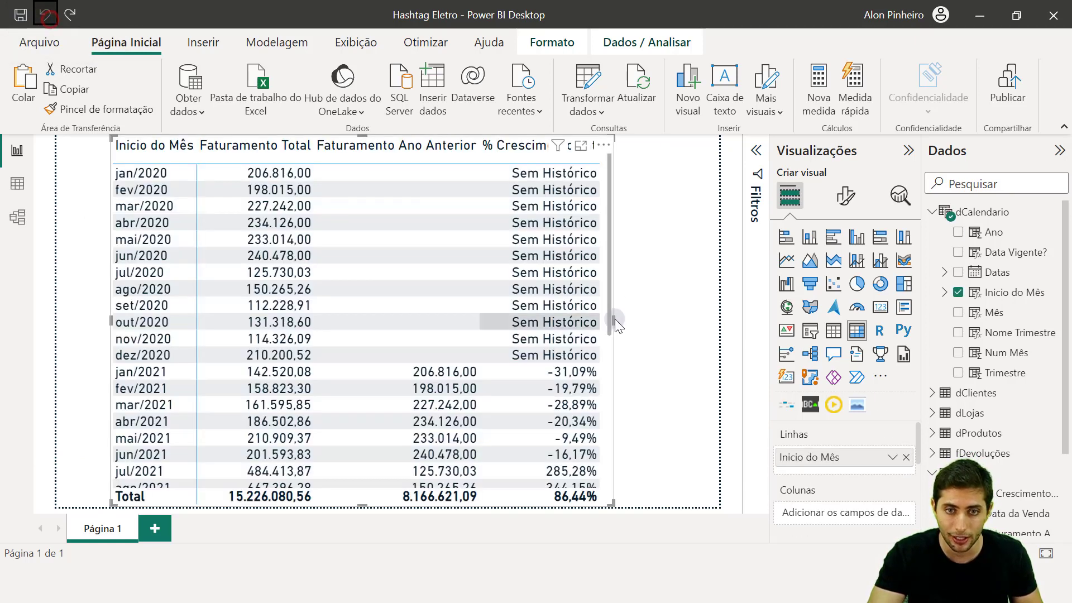
Step: Filter the monthly matrix by Data Vigente? set to Sim and review its rows for 2021 and 2022
scroll(489, 431, "down", 5)
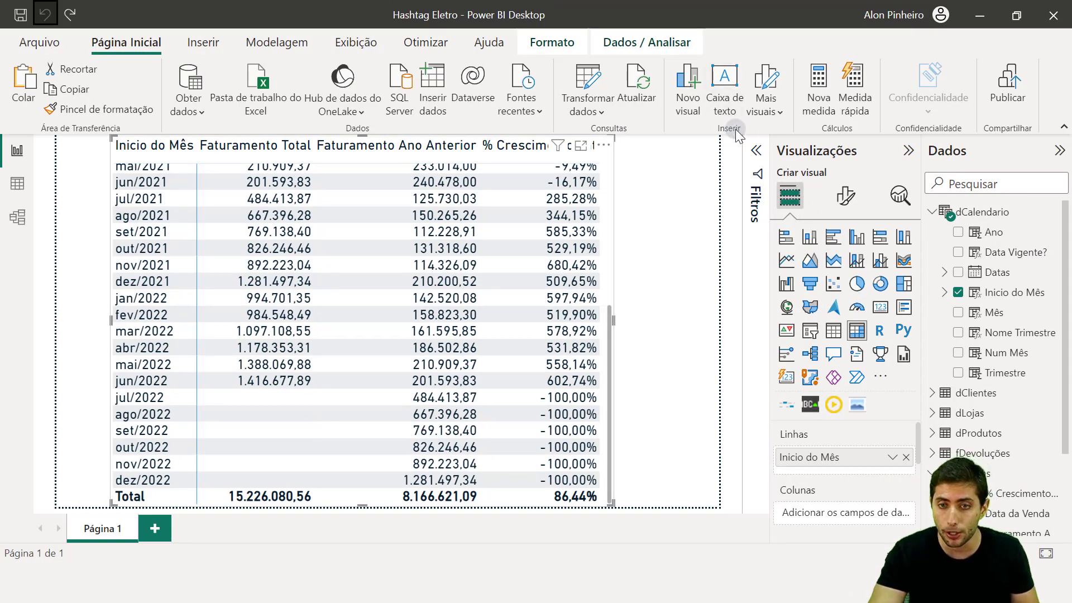
left_click(755, 151)
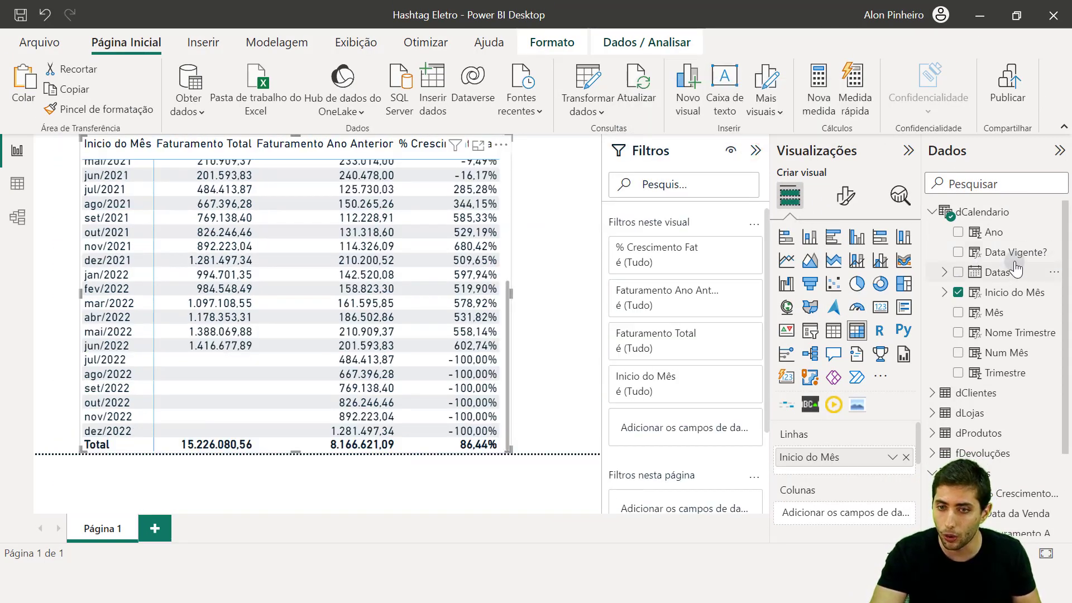
left_click_drag(1017, 254, 696, 431)
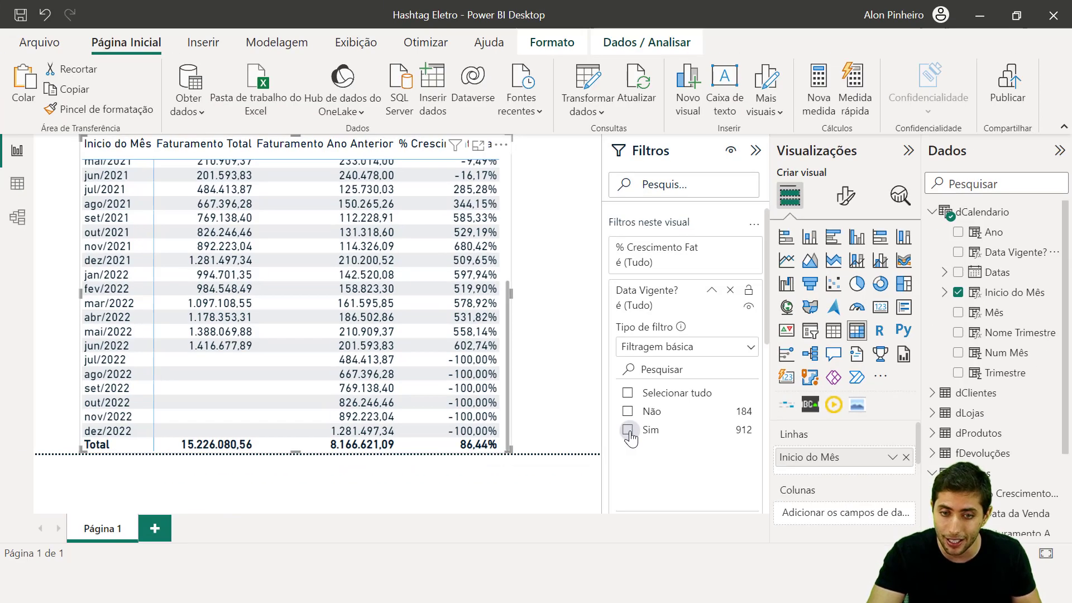
left_click(619, 429)
scroll(407, 379, "up", 5)
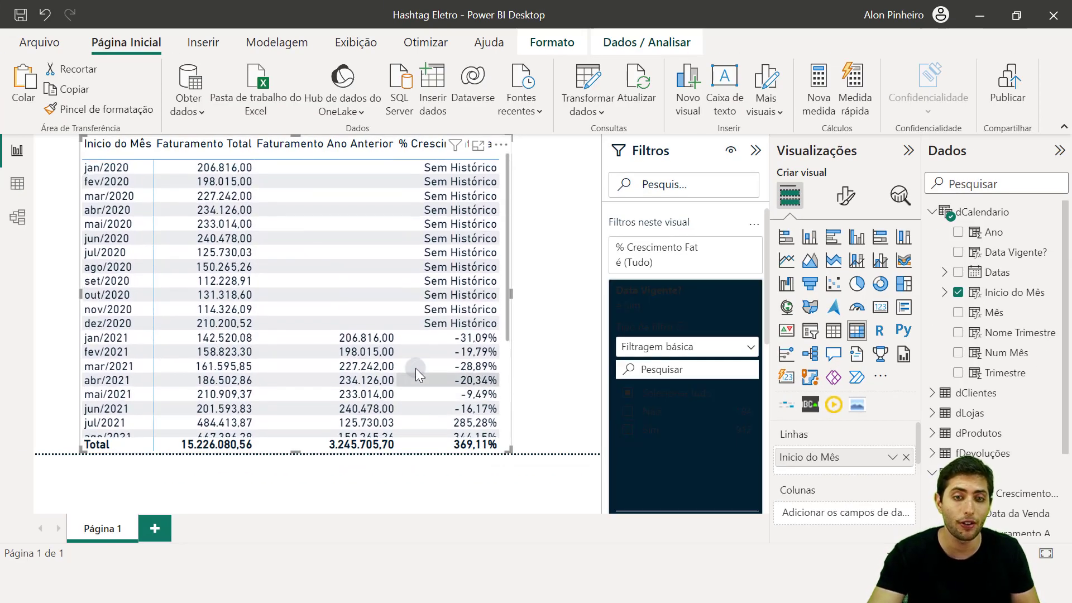
left_click(621, 415)
left_click(584, 414)
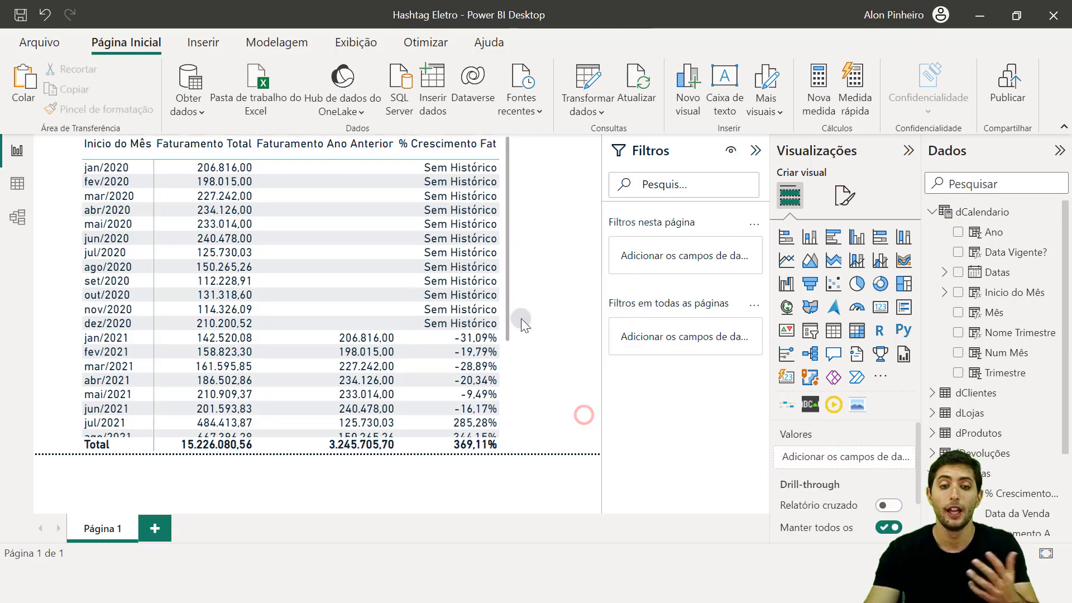
scroll(464, 335, "down", 4)
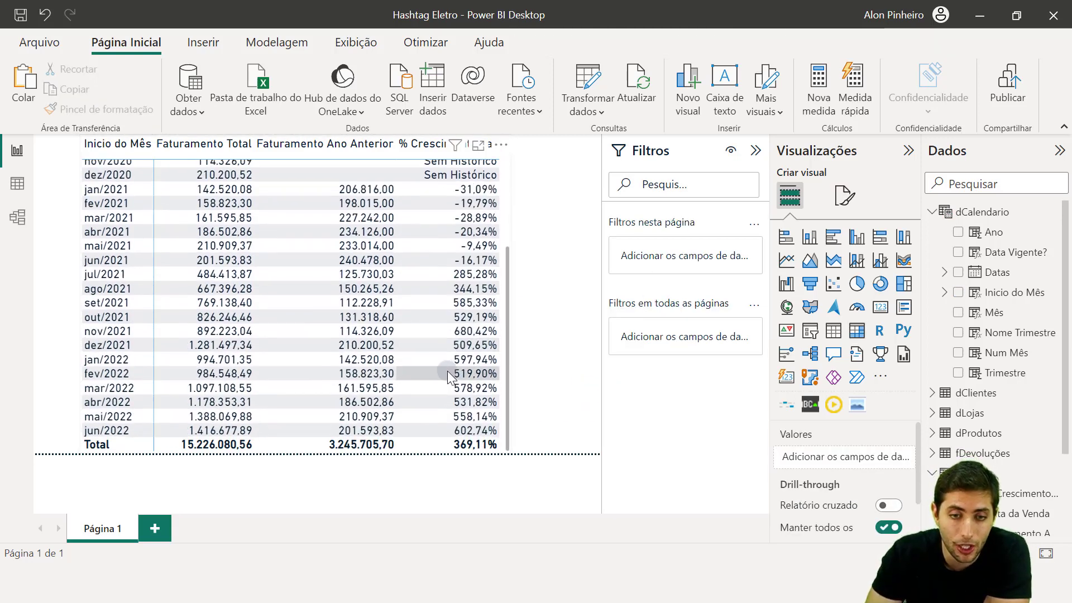
scroll(450, 340, "up", 4)
scroll(389, 392, "down", 4)
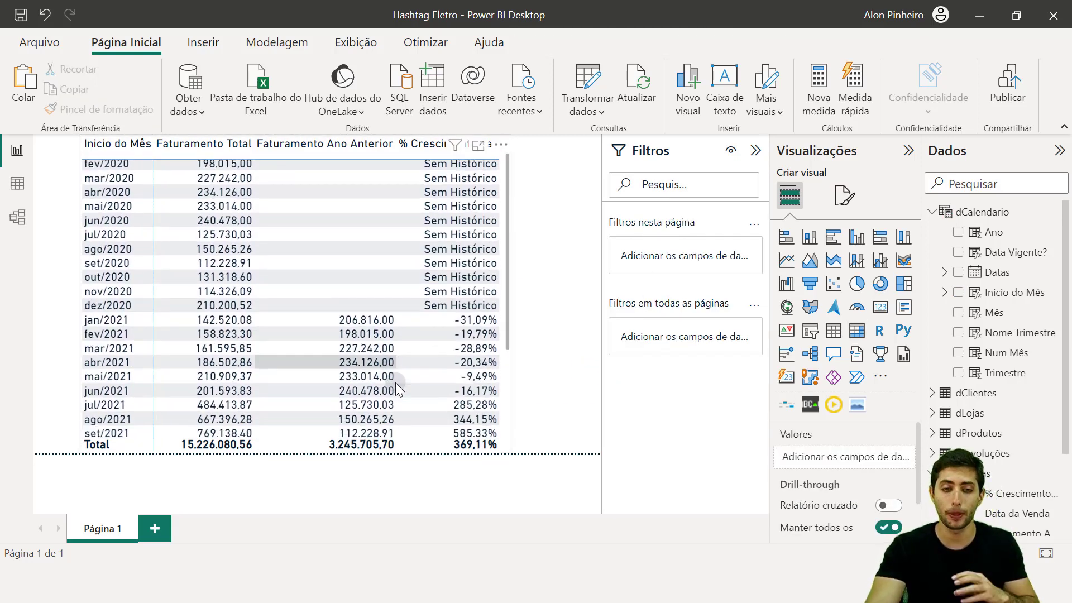
Step: Remove Faturamento Ano Anterior from the values of the monthly matrix and slightly widen the % Crescimento Fat column
scroll(397, 389, "up", 4)
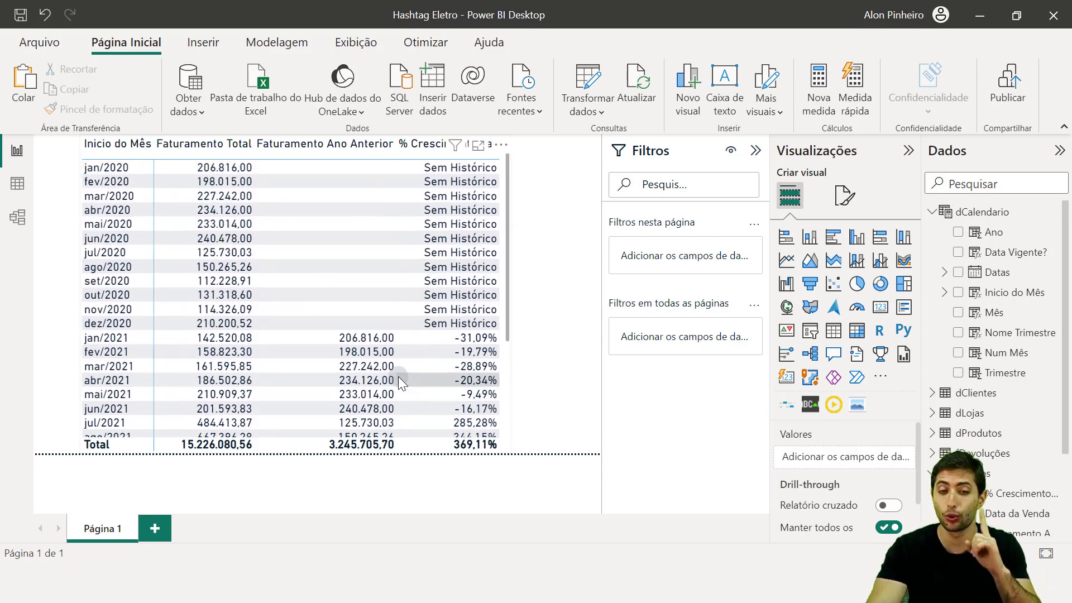
left_click(503, 332)
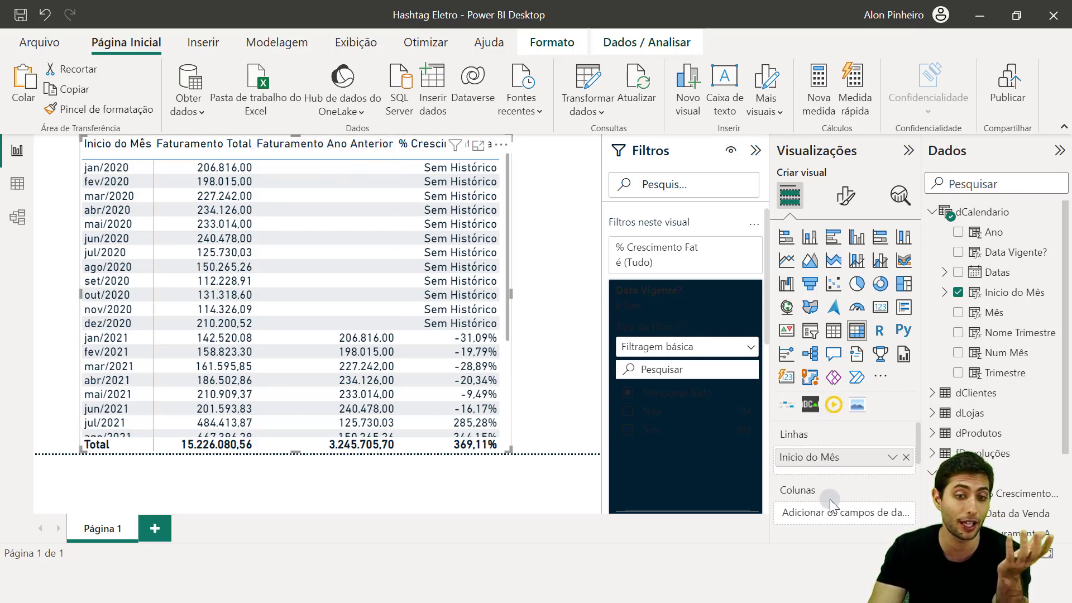
scroll(830, 498, "down", 3)
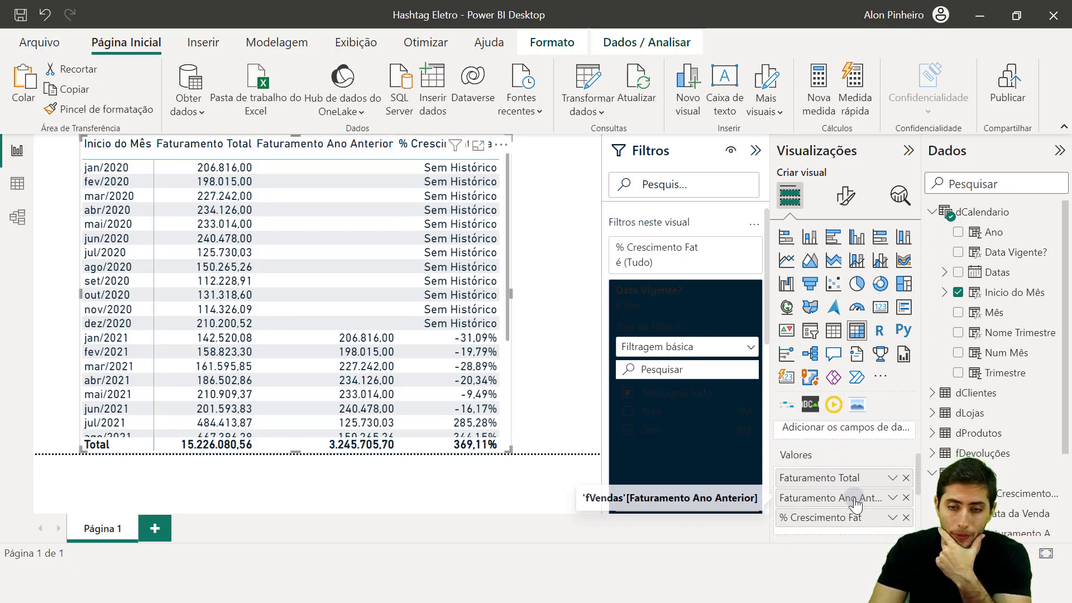
scroll(881, 484, "down", 3)
scroll(881, 483, "up", 1)
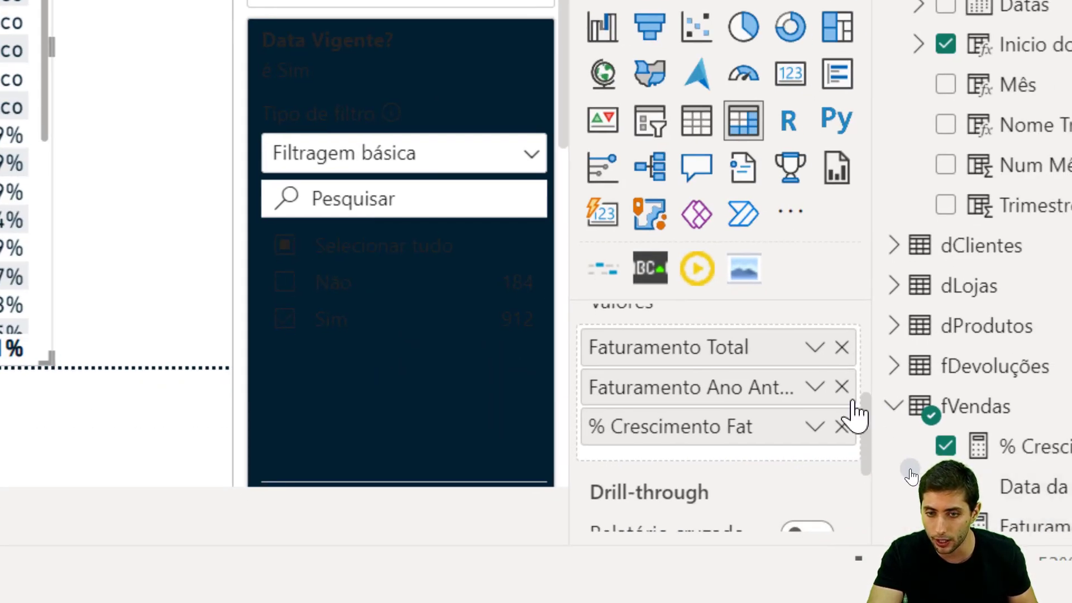
left_click(842, 387)
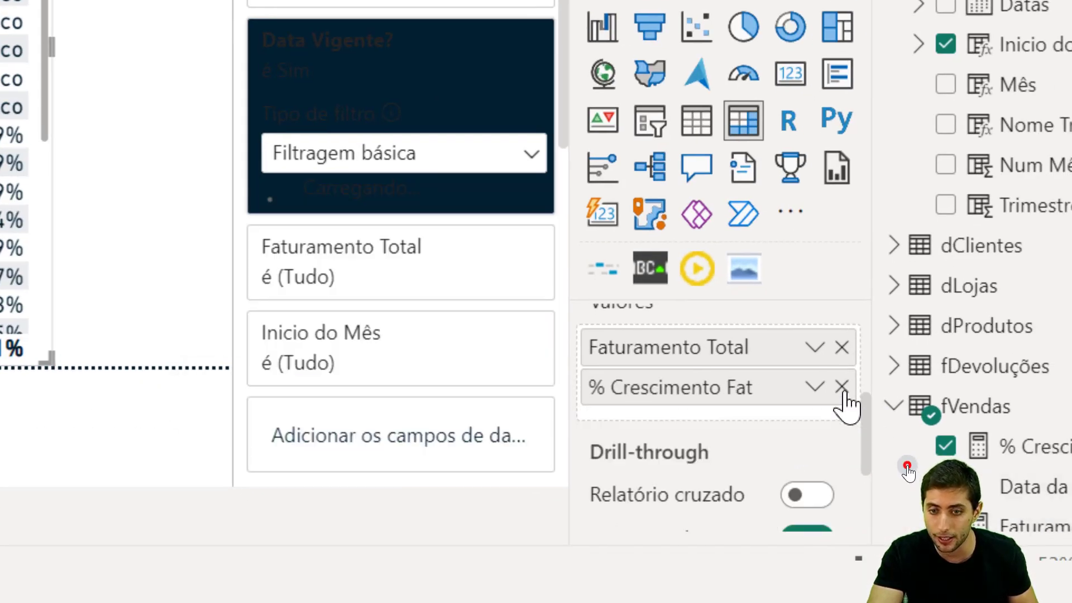
left_click(541, 411)
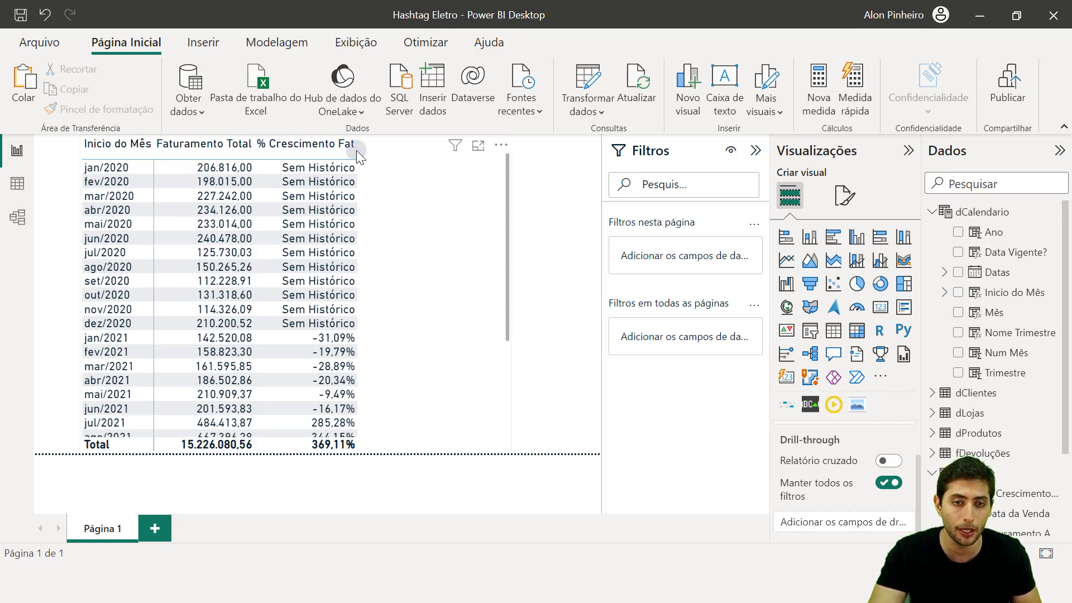
left_click_drag(357, 149, 370, 152)
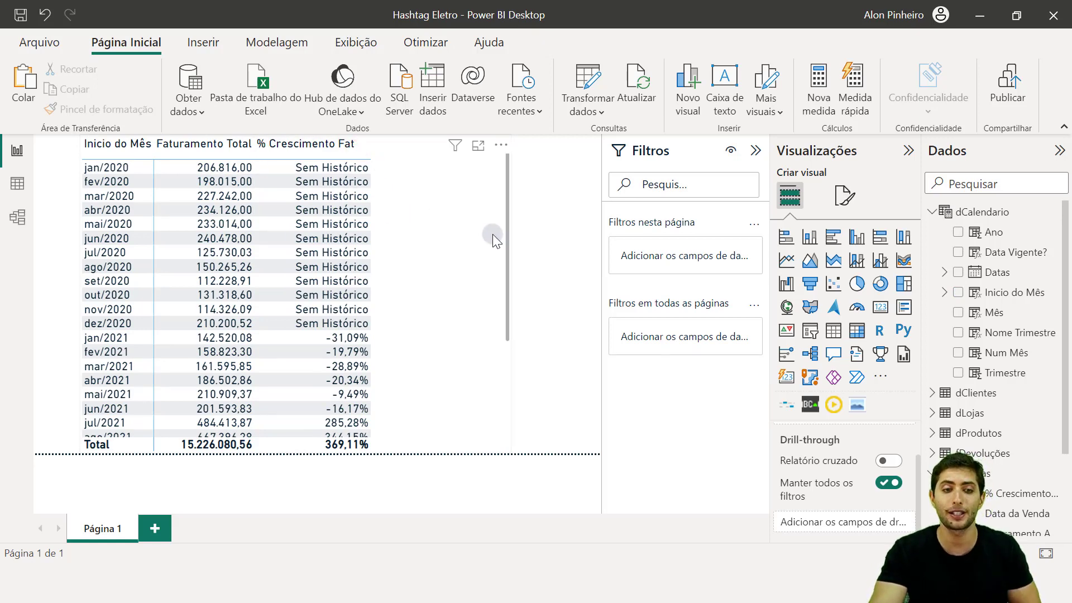
Step: Collapse the Filtros pane and replace Inicio do Mês with Ano as the matrix's row field
left_click(756, 150)
left_click(478, 365)
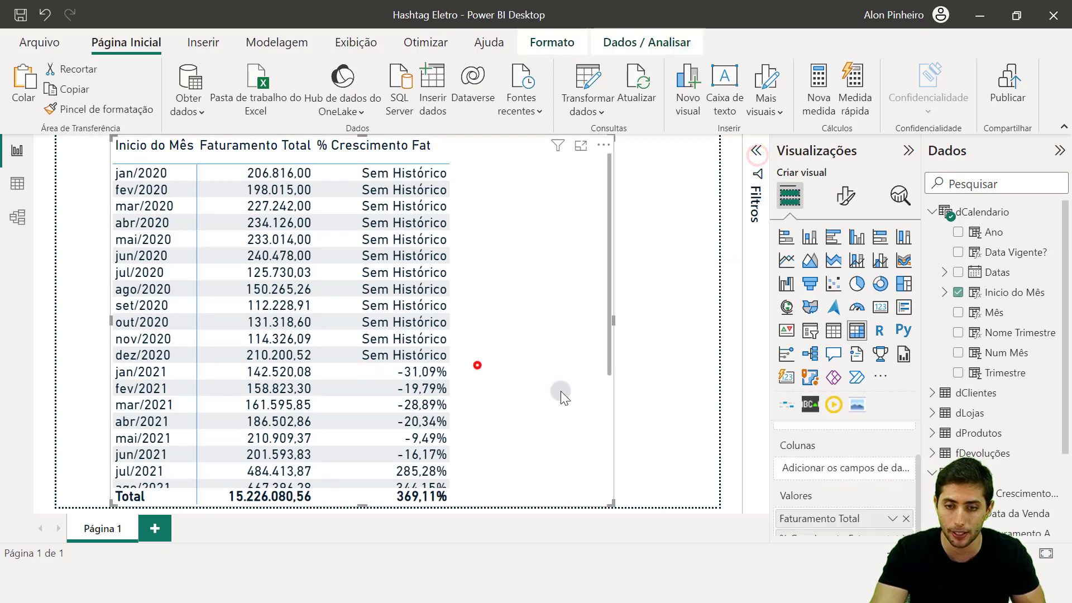
left_click(907, 457)
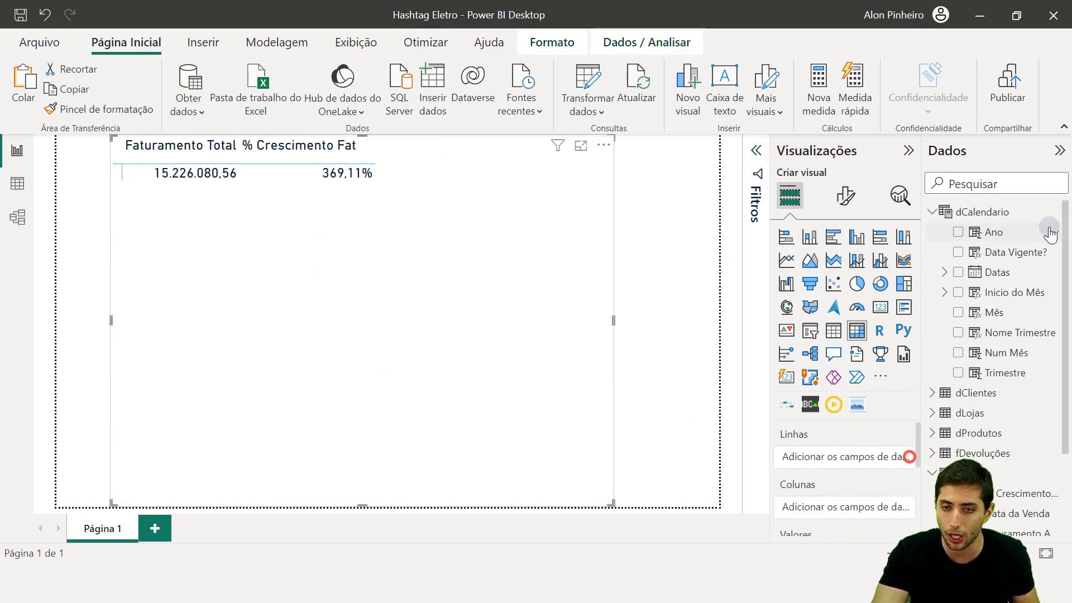
left_click_drag(950, 232, 837, 457)
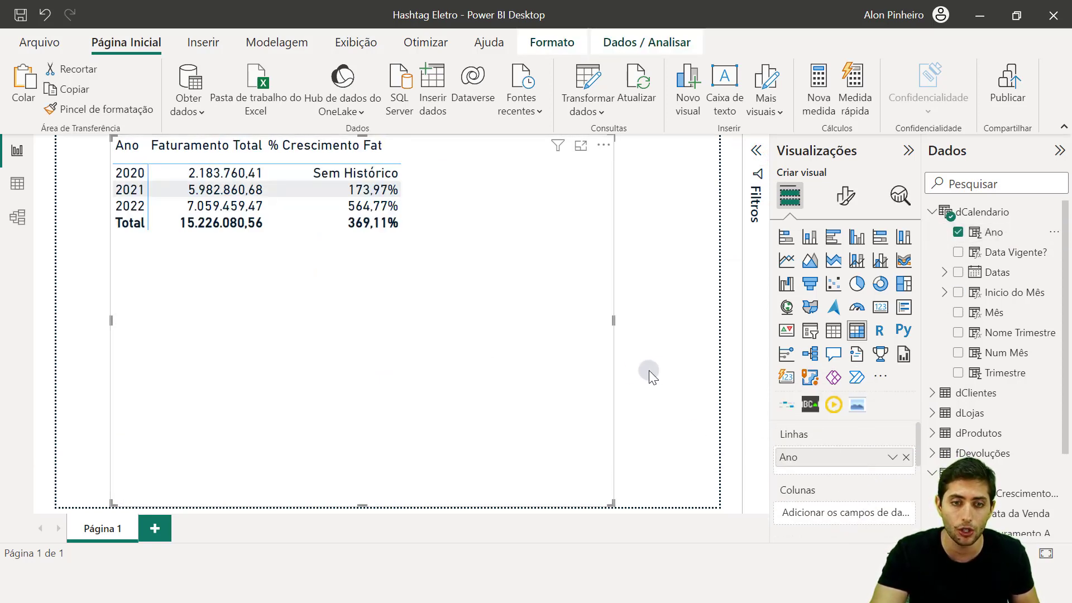
left_click(665, 370)
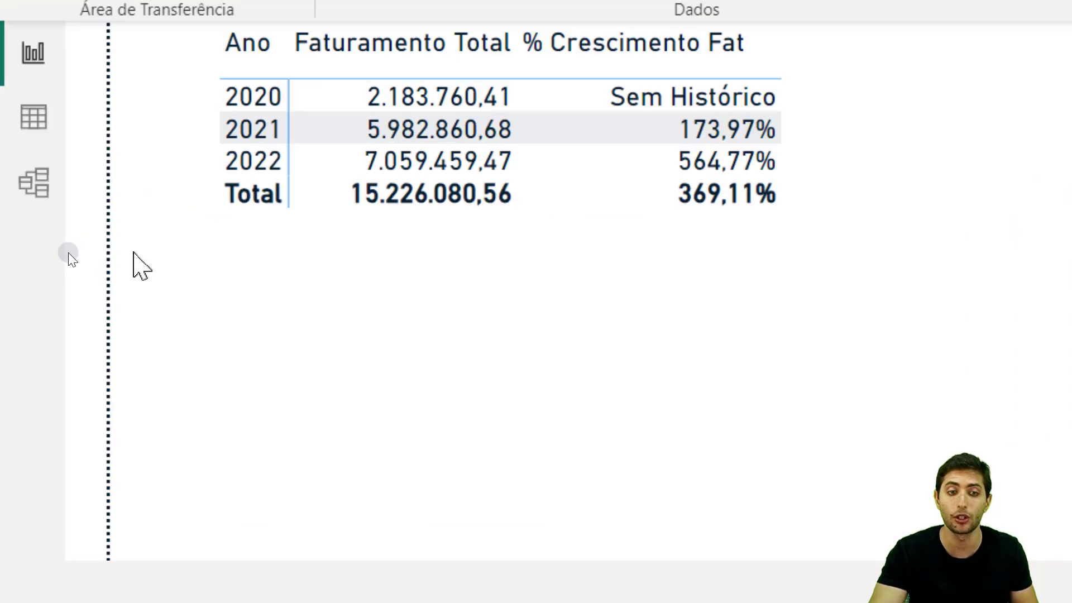